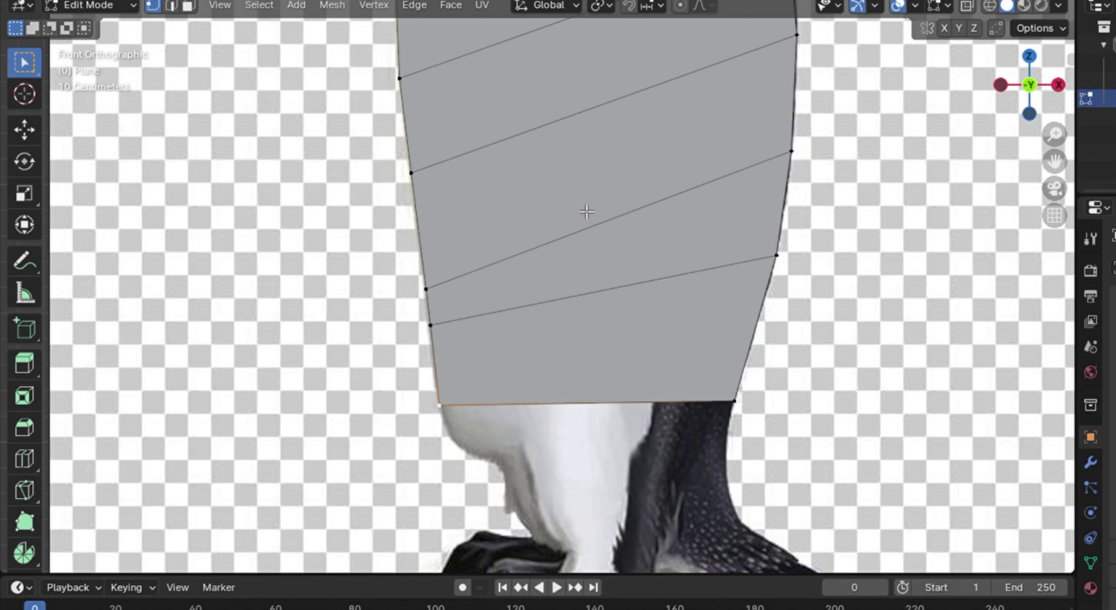
Extrude the body mesh's bottom edge about 0.13 m down and slightly toward +X, following the penguin reference.
scroll(588, 182, "up", 1)
scroll(589, 182, "down", 1)
left_click(170, 5)
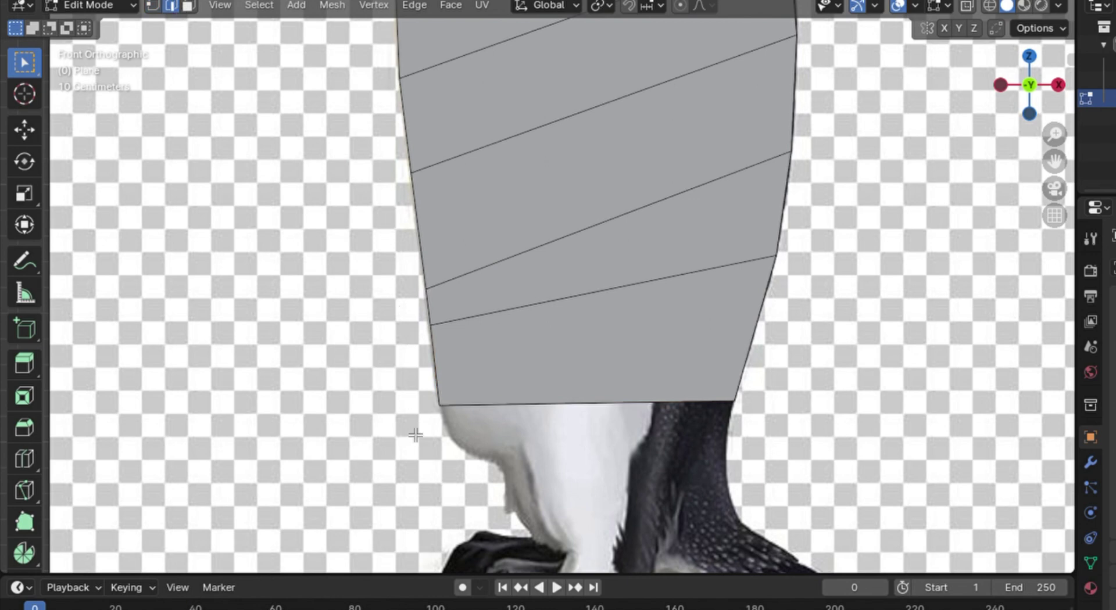
left_click(500, 406)
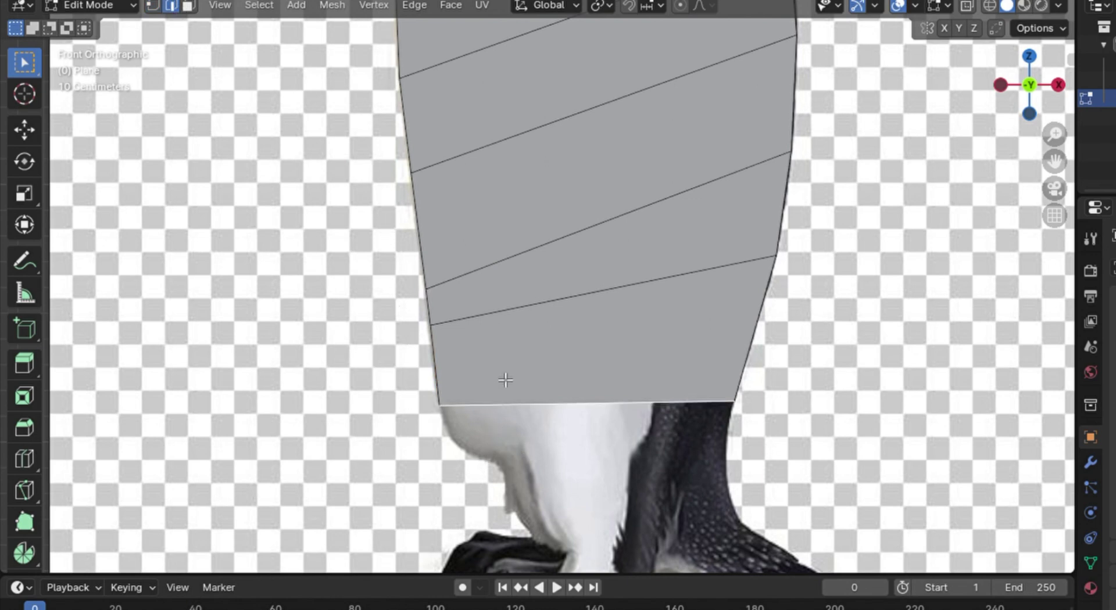
key("e")
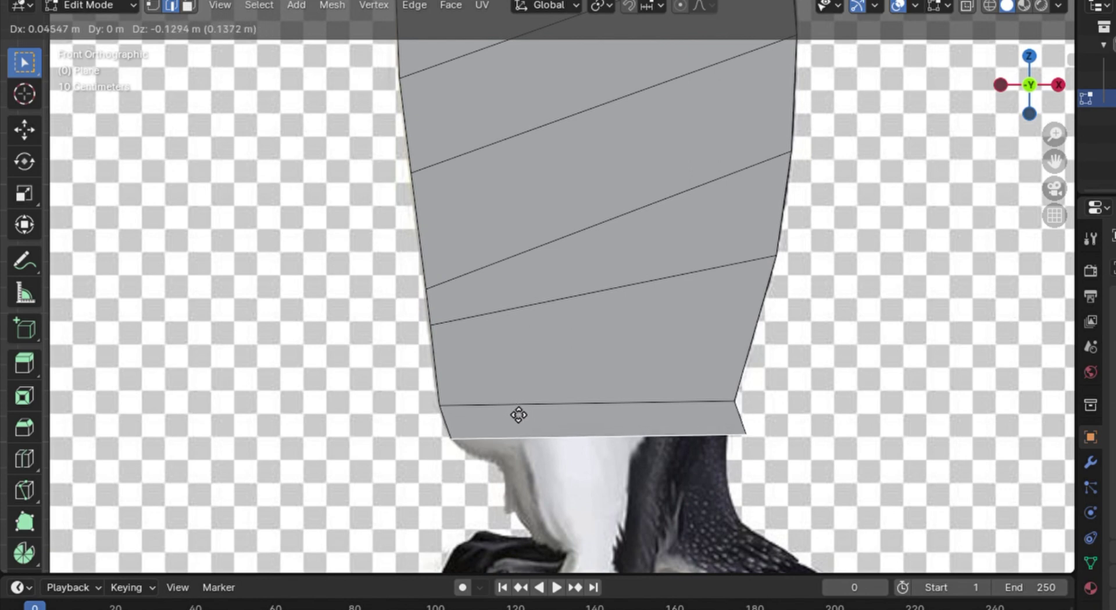
left_click(522, 415)
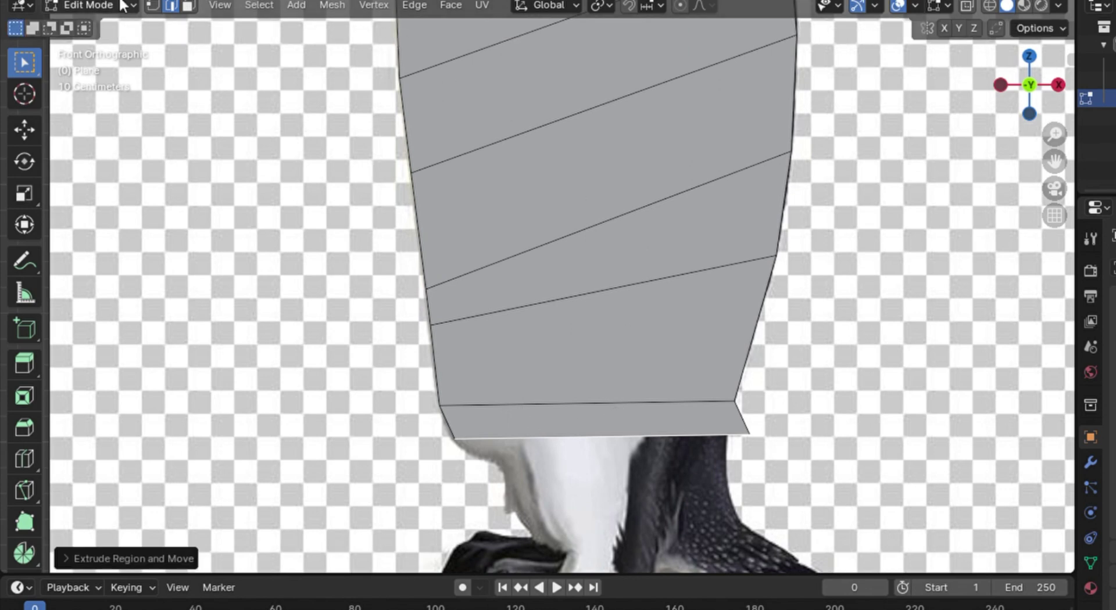
Move the new bottom edge's right vertex about 0.084 m in the negative X direction onto the penguin's back outline.
left_click(153, 6)
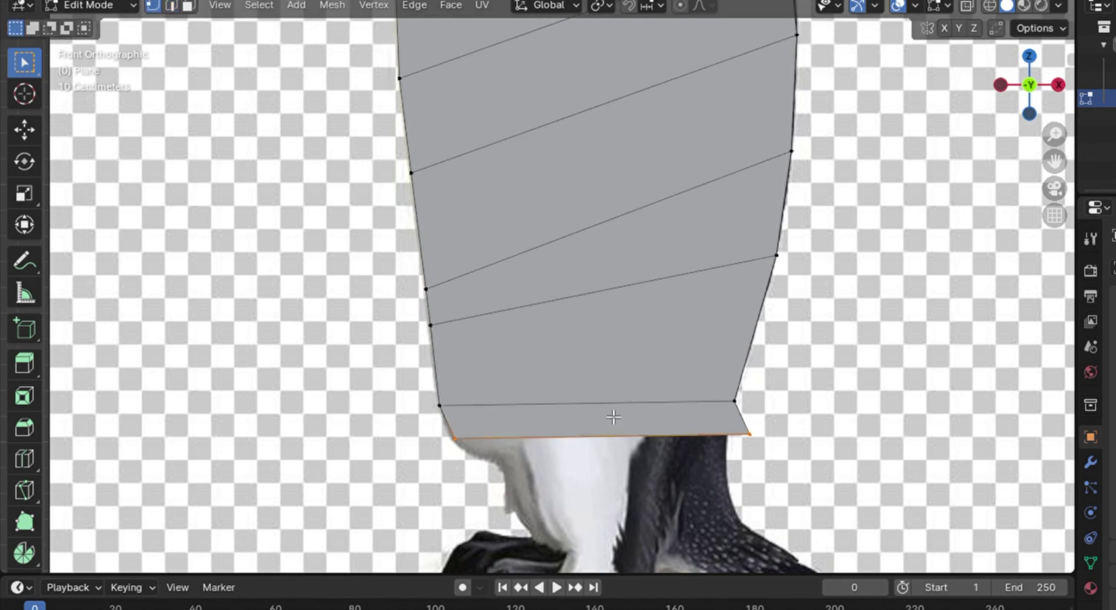
left_click(755, 437)
key("g")
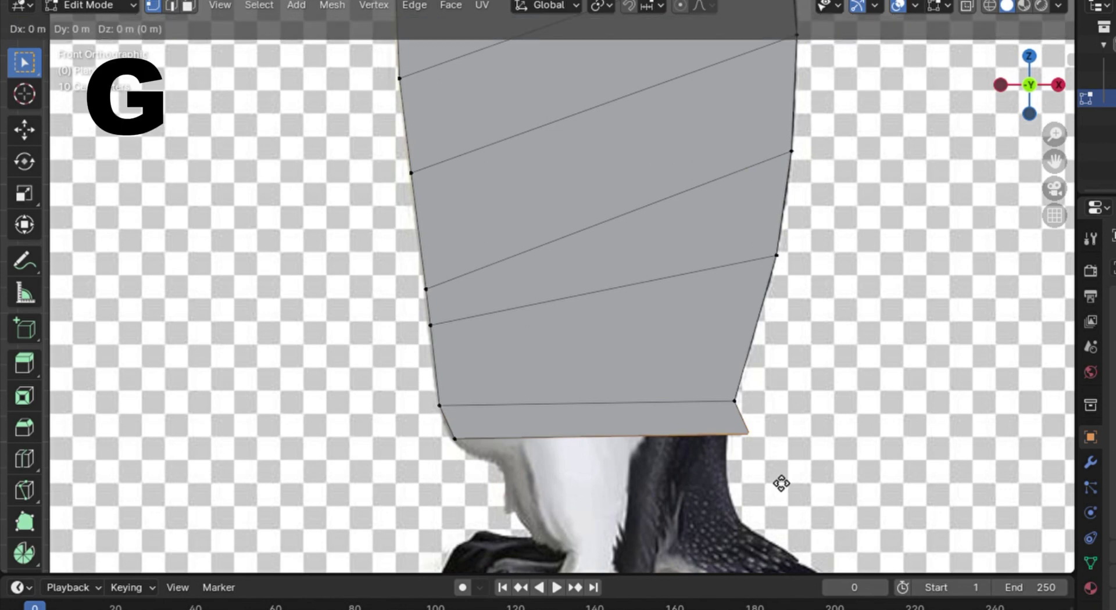
key("x")
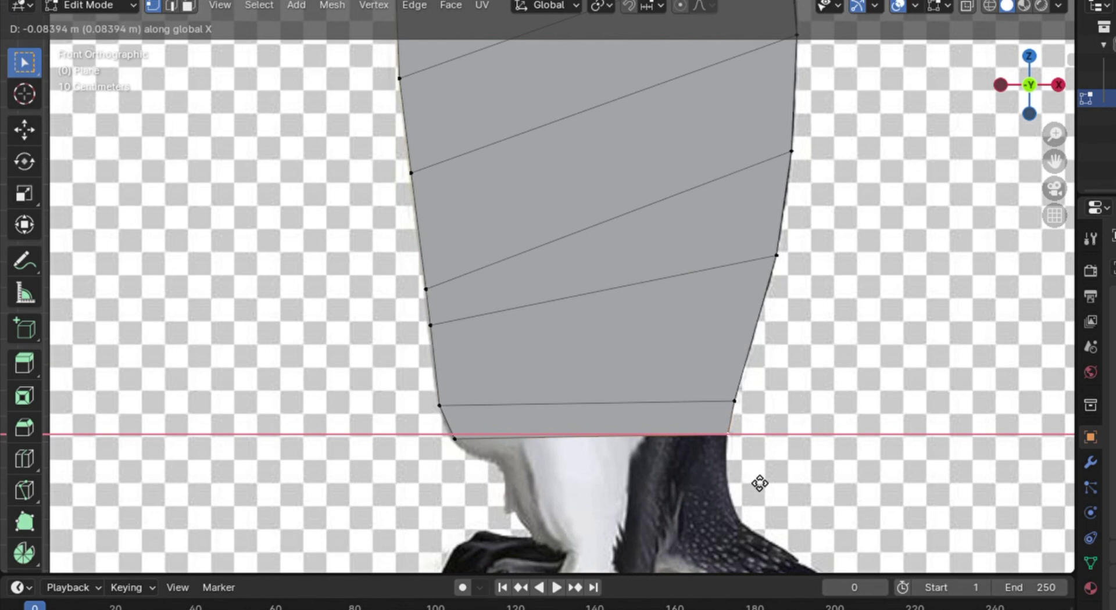
left_click(759, 482)
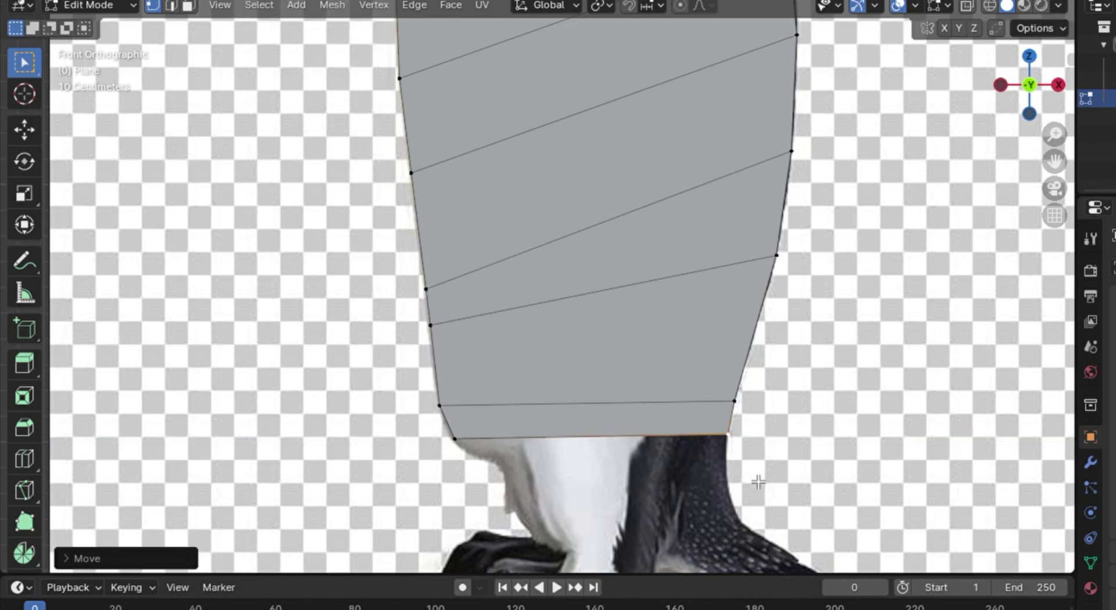
Move the bottom edge's left vertex about 0.014 m in the negative X direction to match the belly outline.
left_click(466, 442)
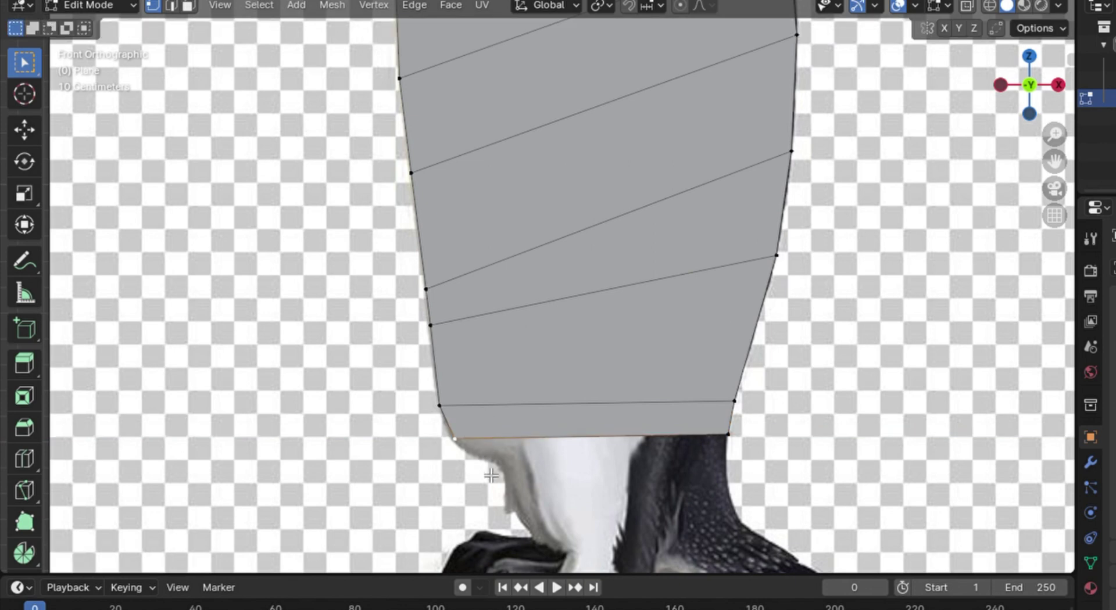
key("g")
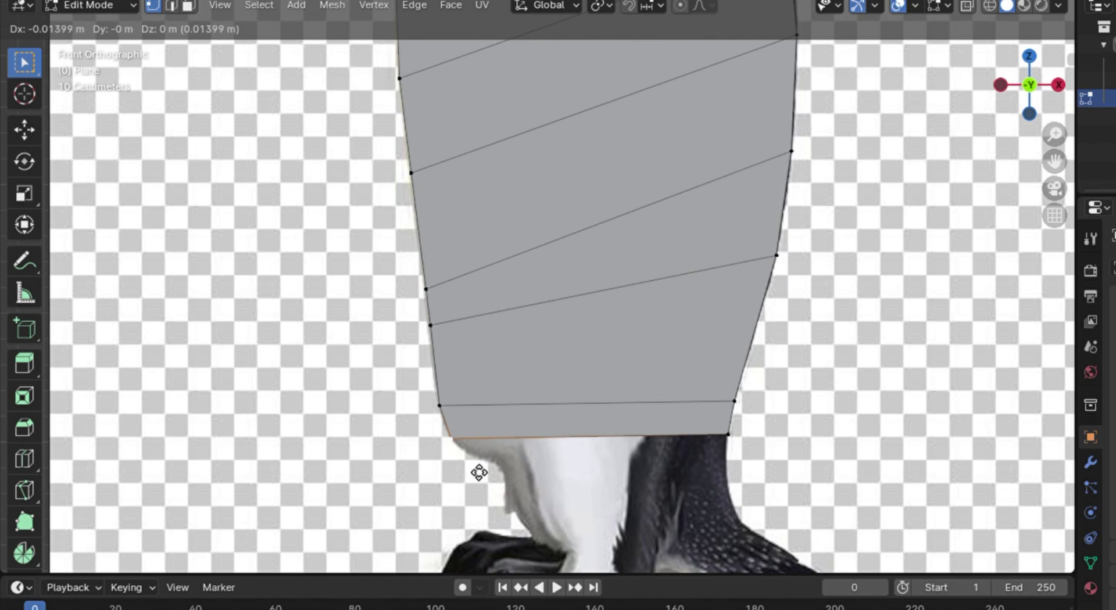
left_click(478, 471)
Extrude the bottom edge again about 0.117 m downward so its right end follows the back outline.
scroll(478, 472, "up", 1)
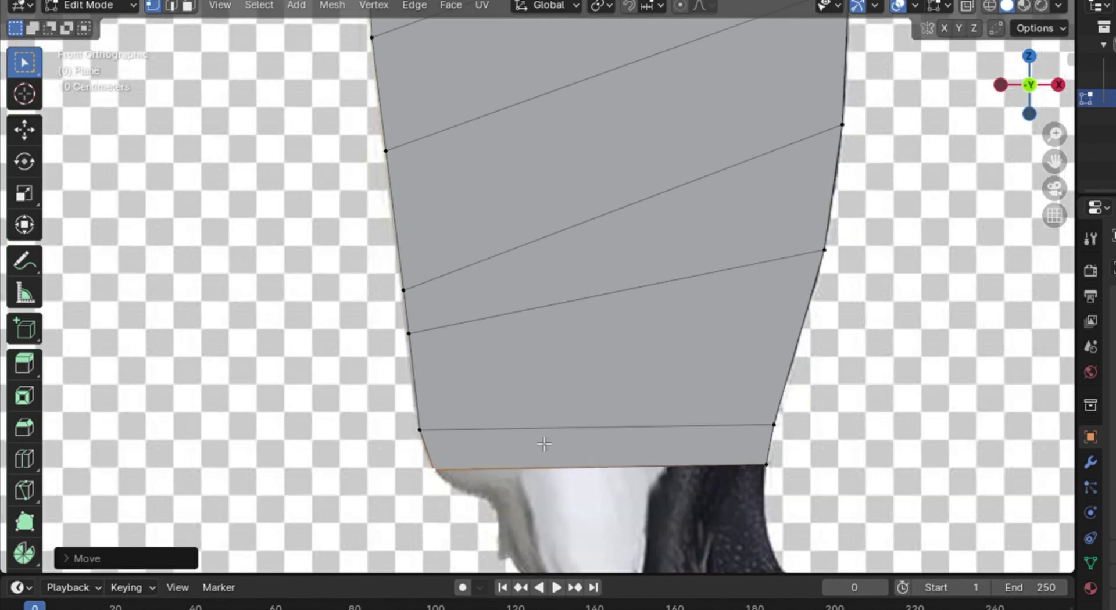
left_click(172, 6)
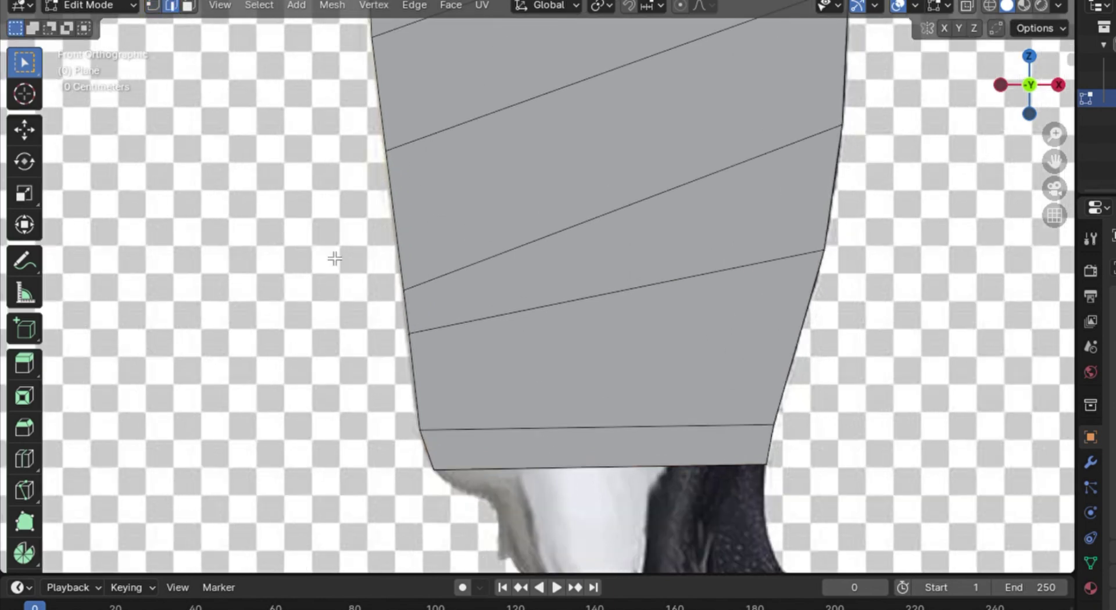
left_click(596, 469)
key("e")
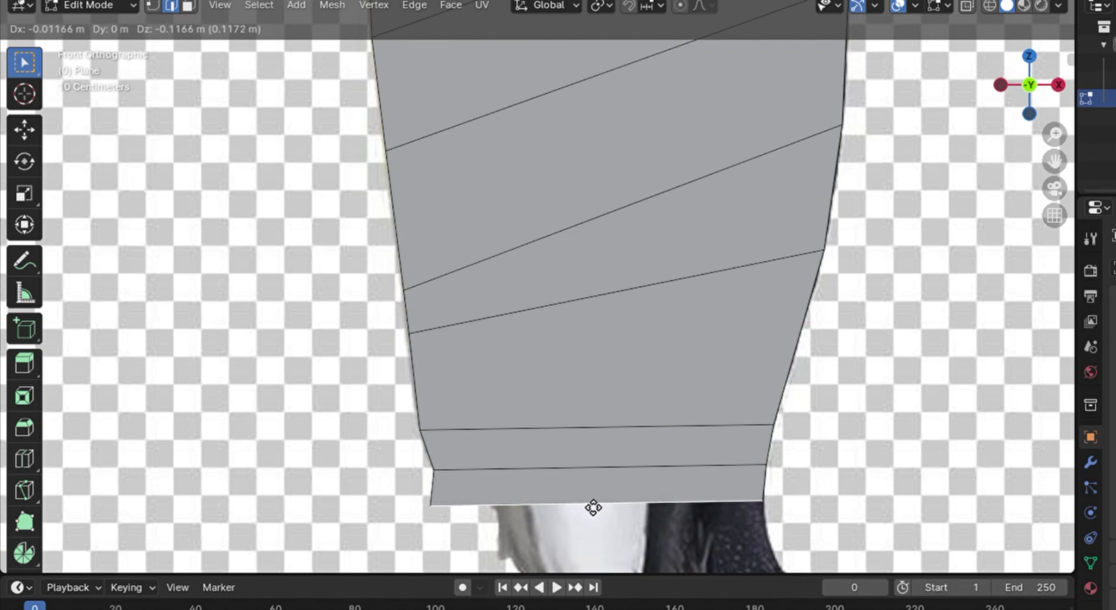
left_click(593, 507)
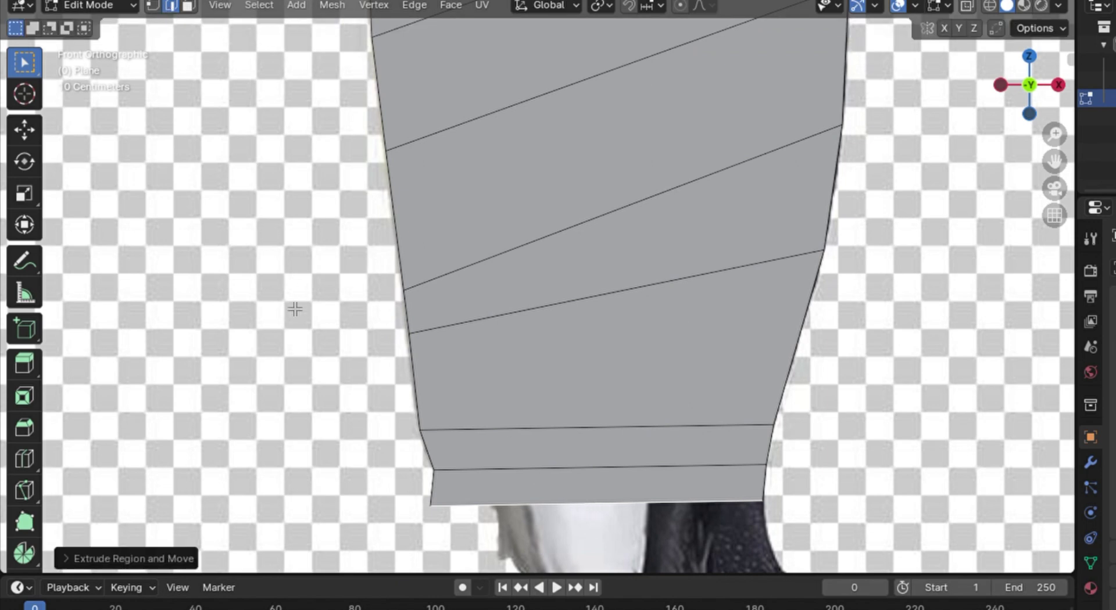
Move the new left vertex inward along X and slightly up so it sits on the curved lower belly outline.
left_click(155, 7)
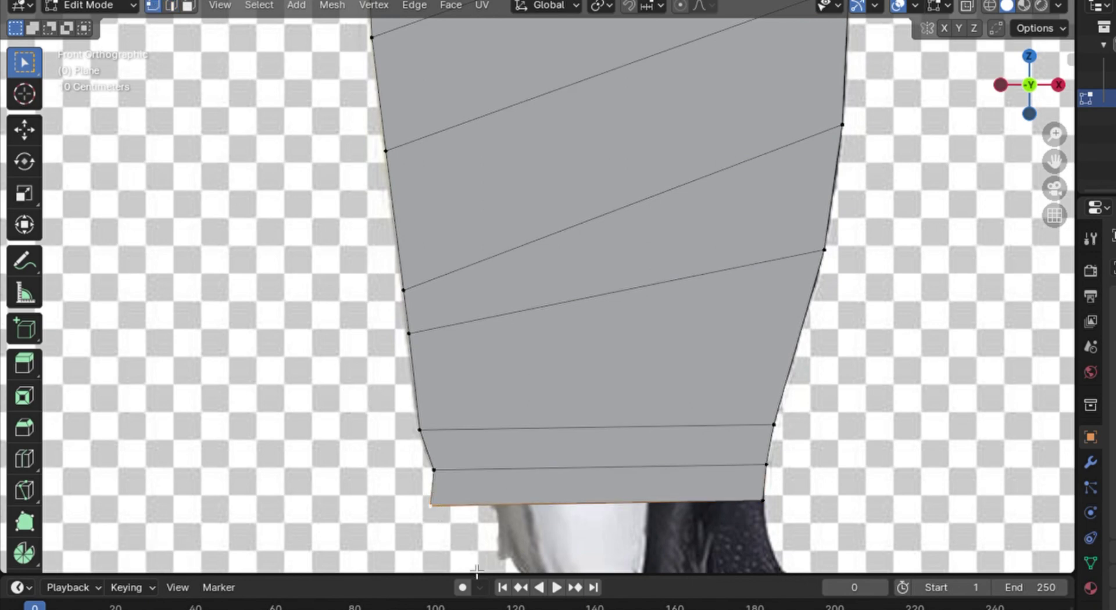
key("g")
key("x")
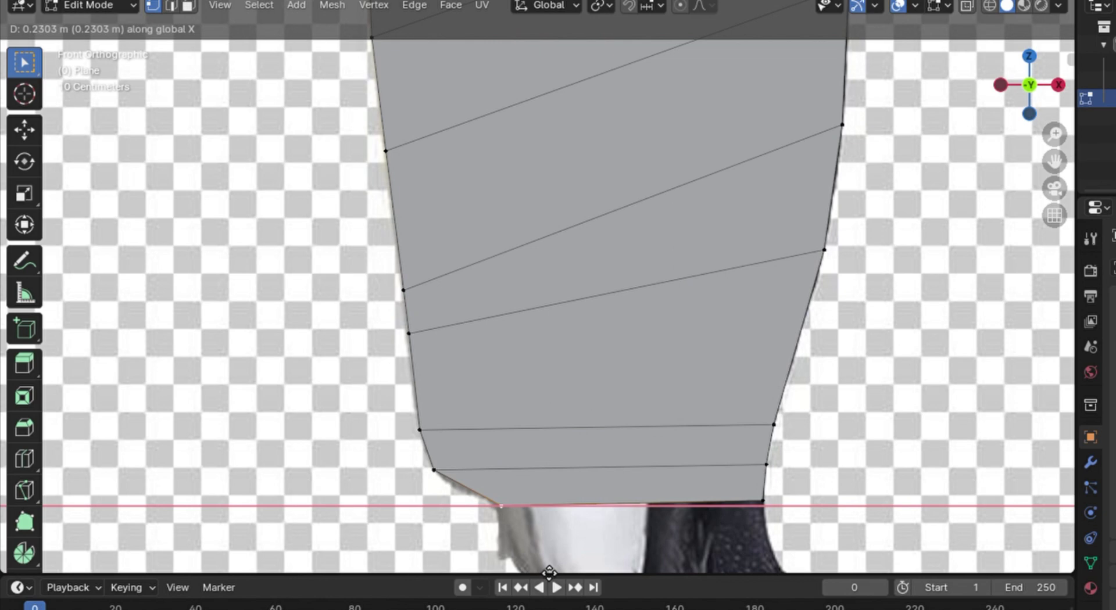
left_click(549, 572)
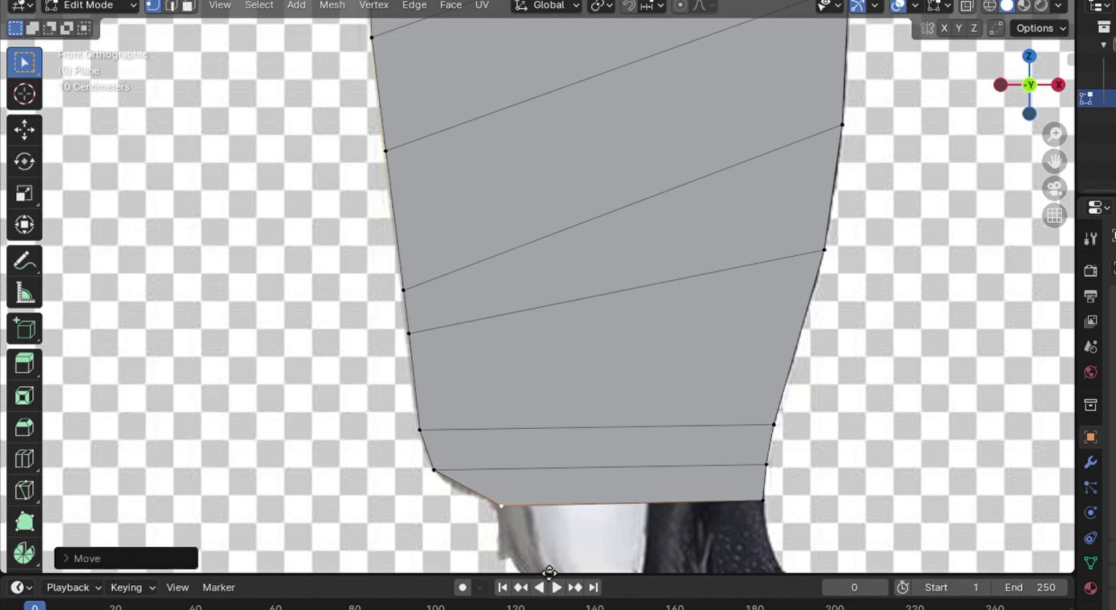
key("g")
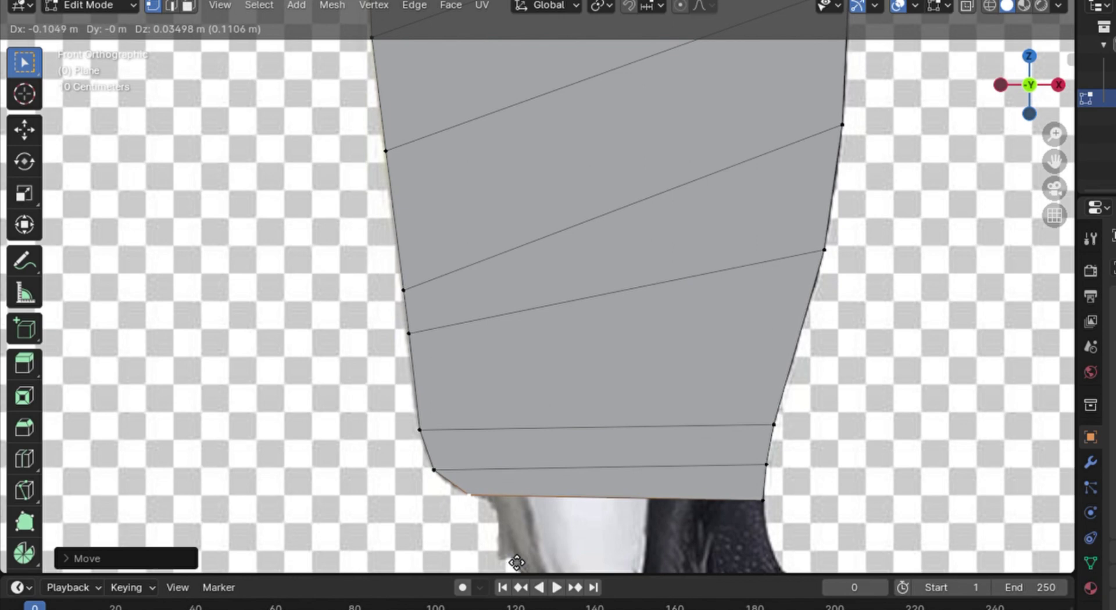
left_click(516, 562)
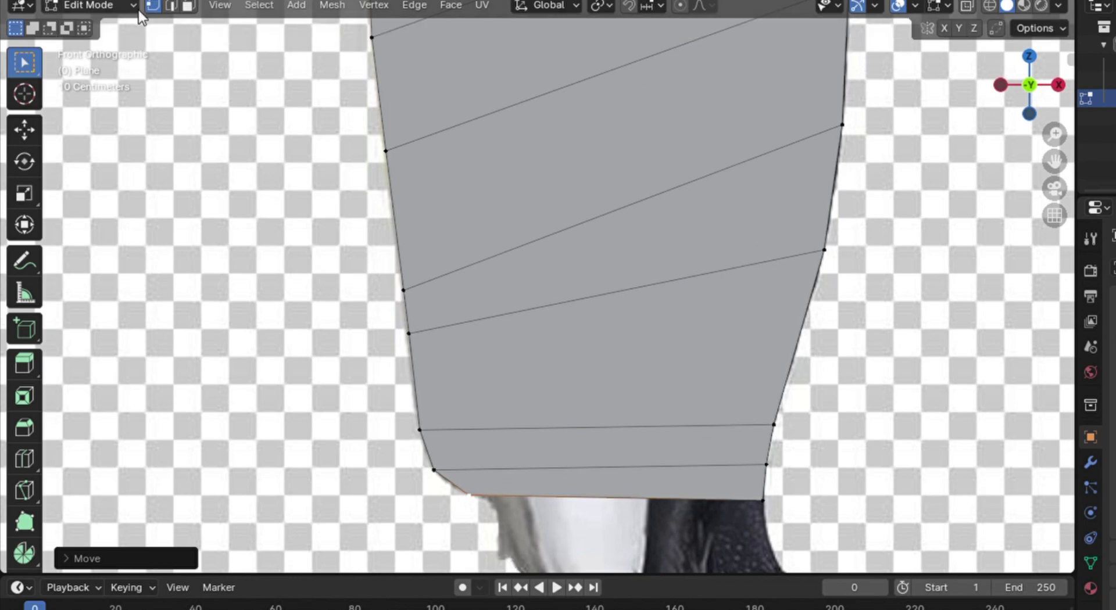
Extrude the mesh's lowest edge about 0.035 m down toward the penguin's legs.
left_click(171, 5)
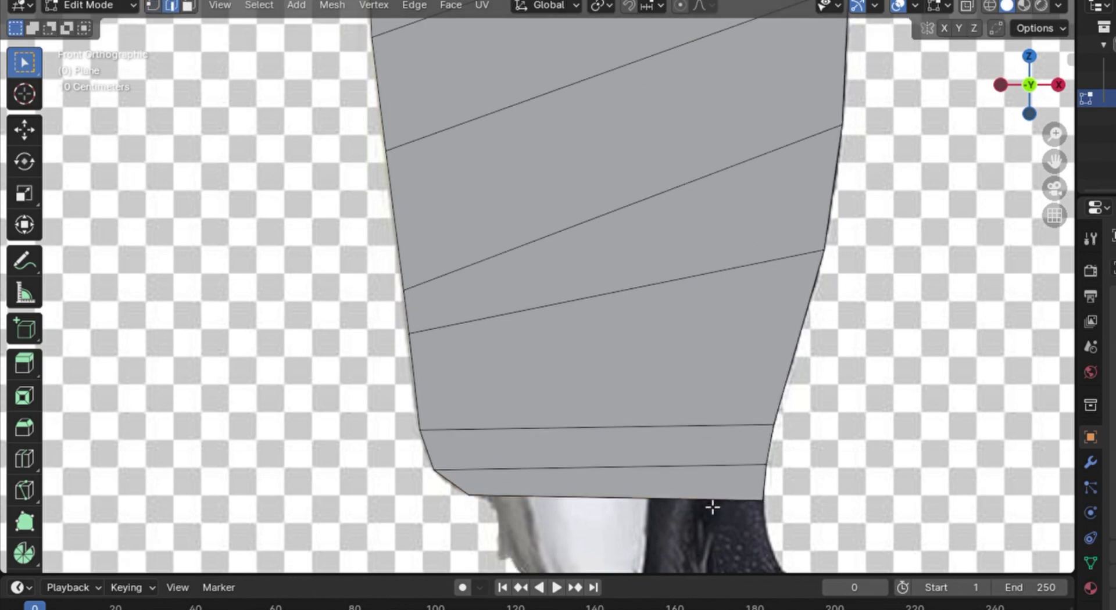
left_click(646, 505)
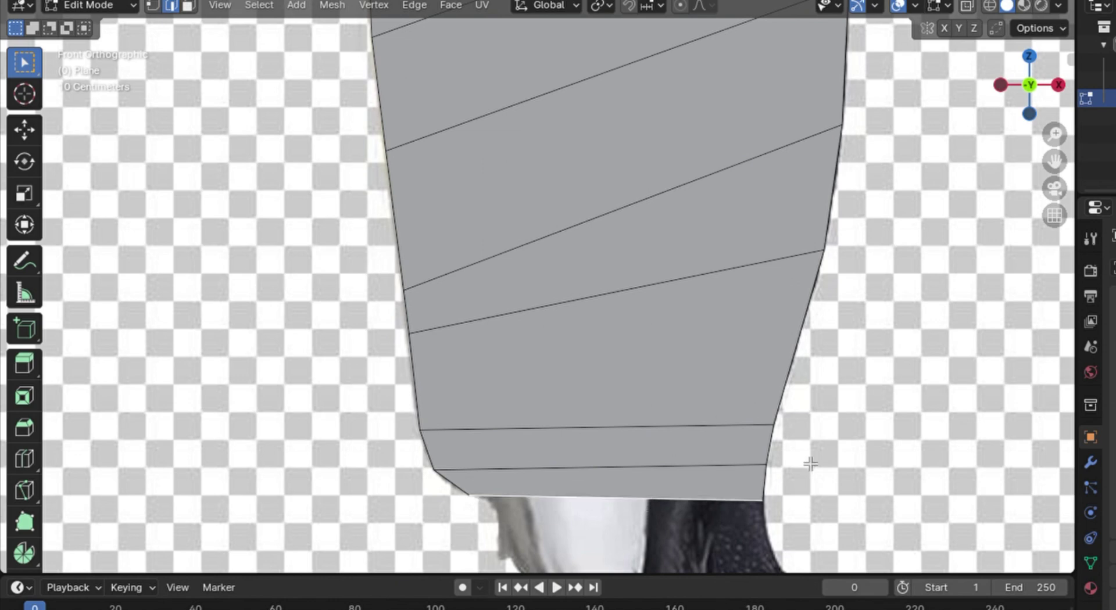
middle_click_drag(808, 462, 696, 207, "shift")
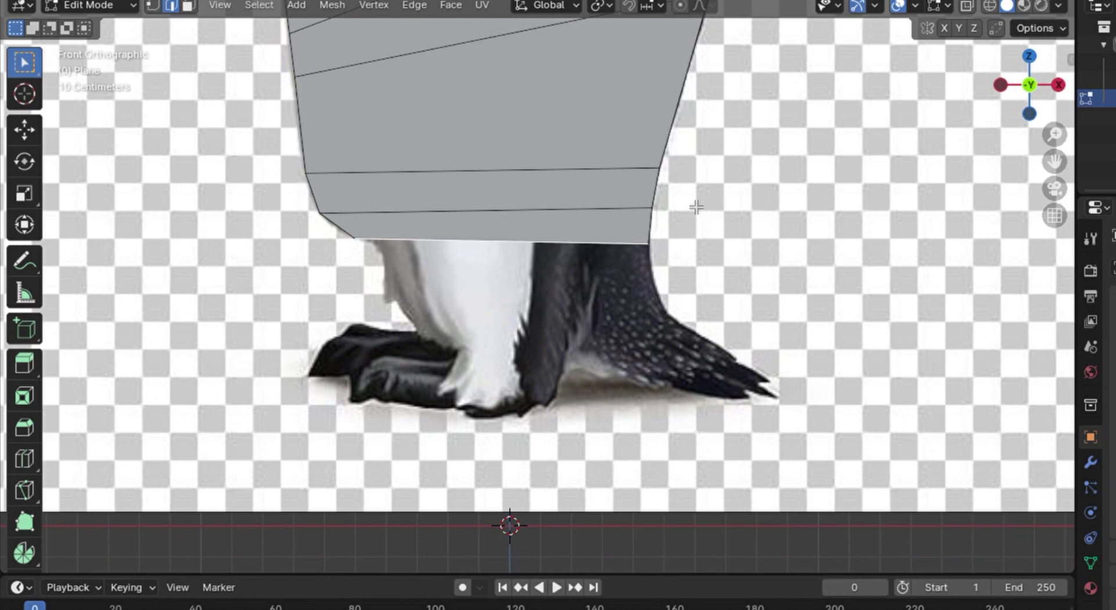
key("1")
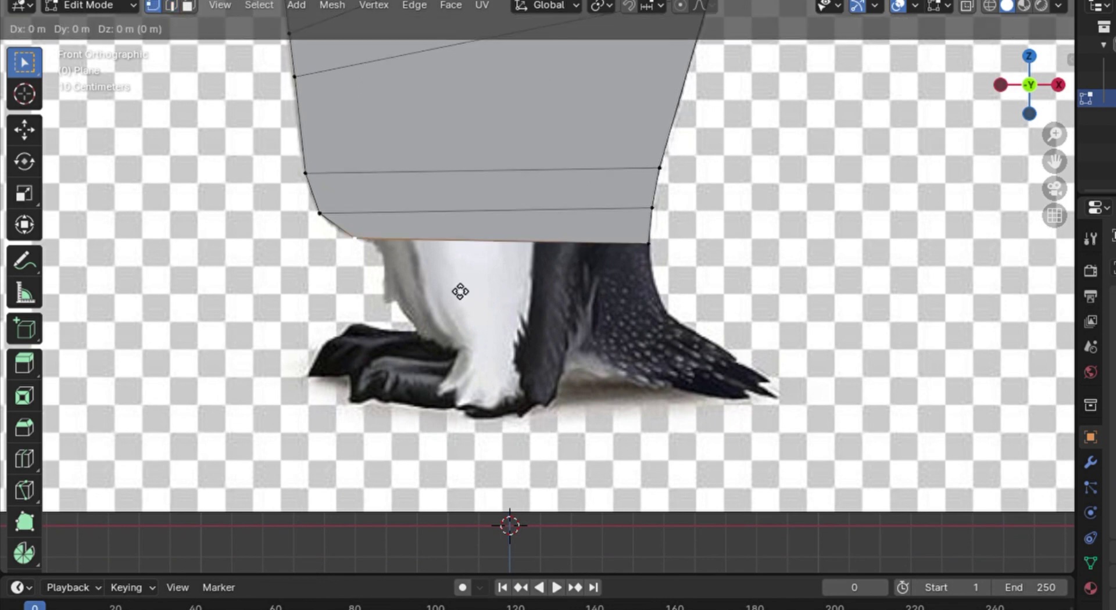
left_click(482, 248)
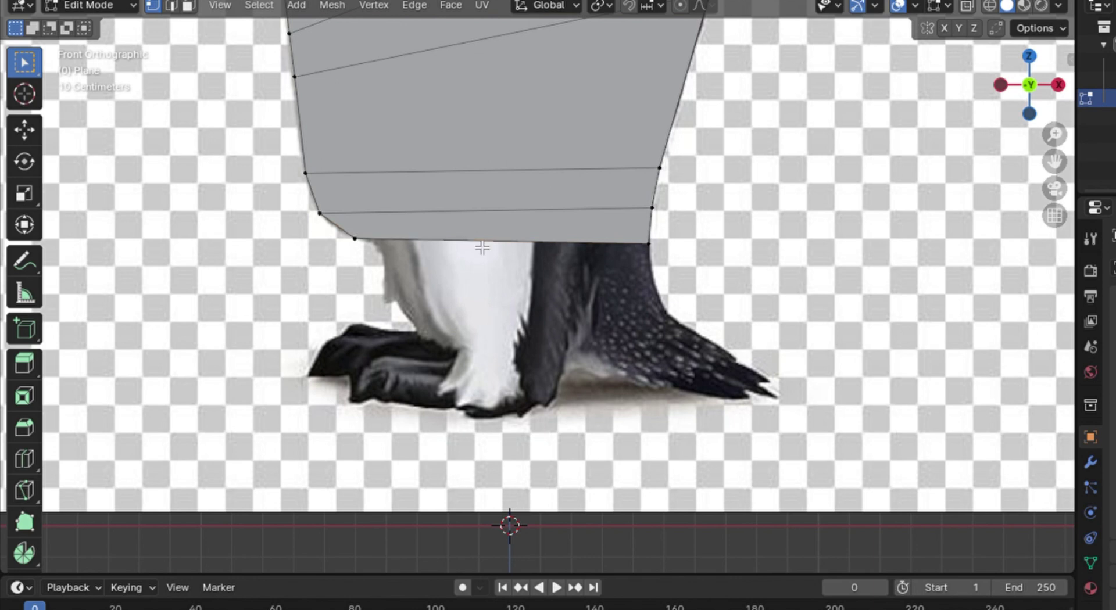
key("2")
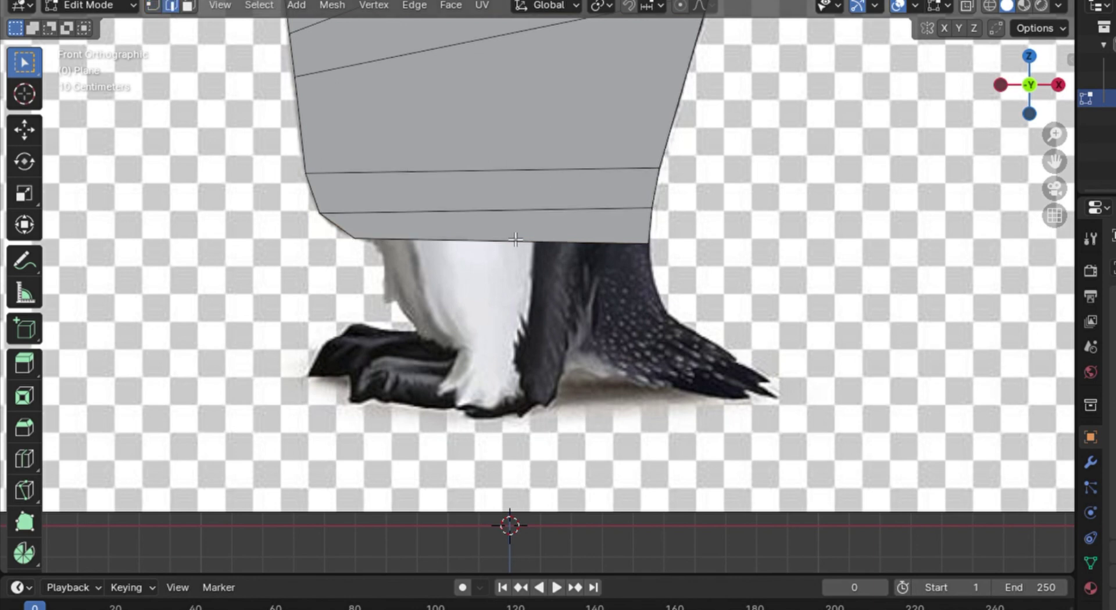
left_click(513, 246)
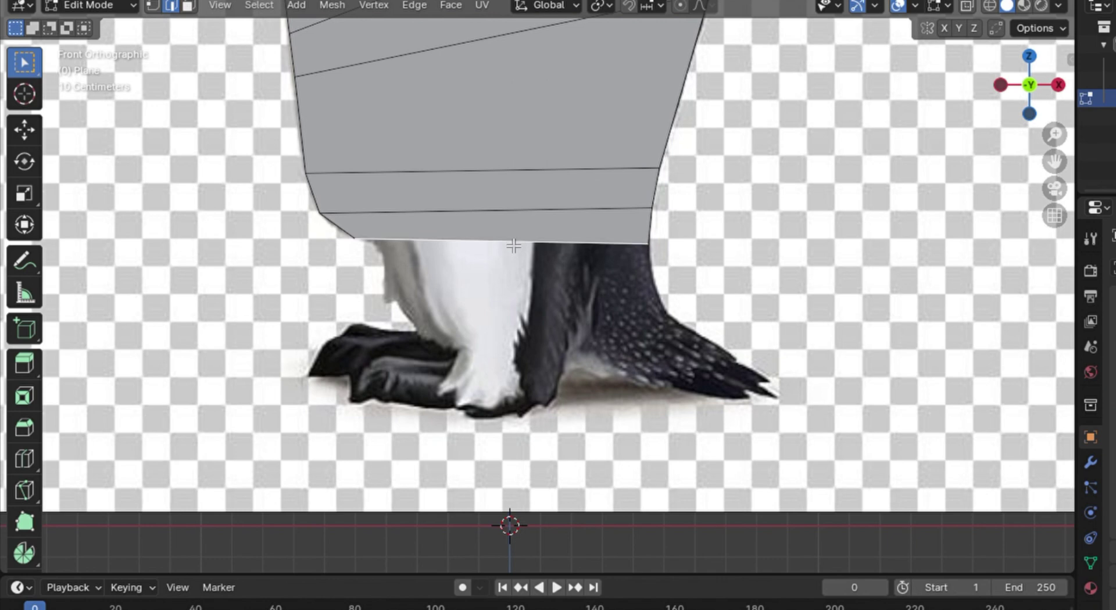
key("g")
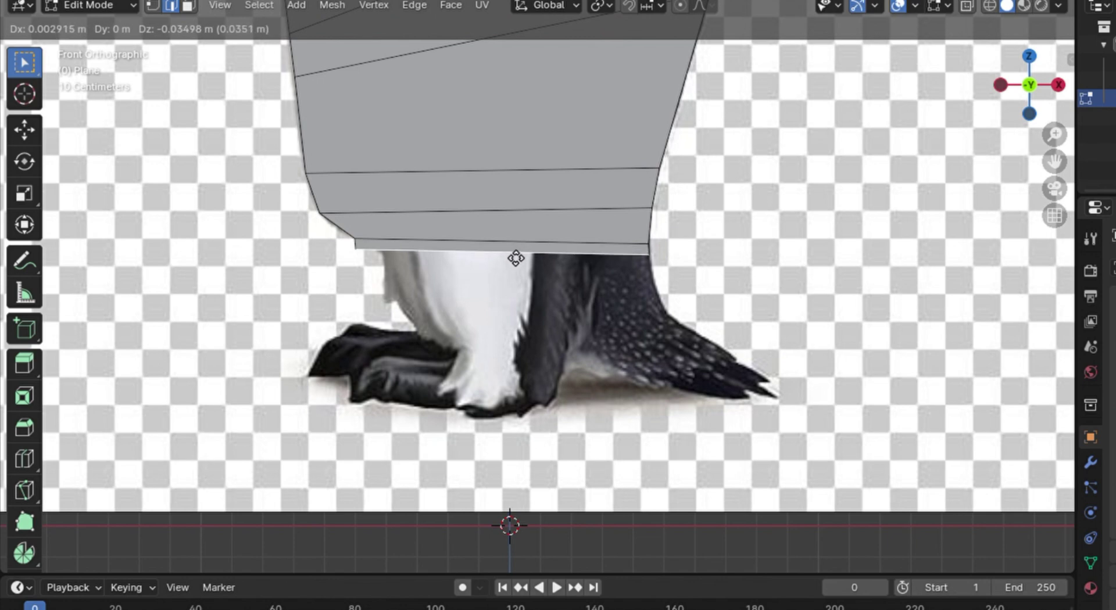
left_click(515, 258)
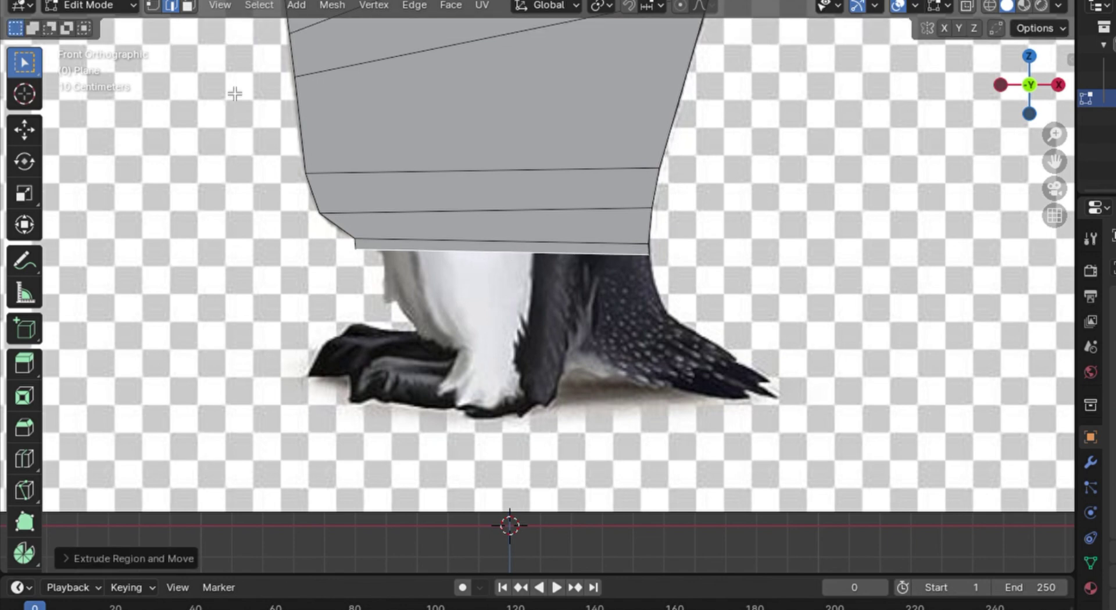
Move the newly extruded edge's left vertex about 0.09 m toward +X onto the belly outline, and save the file.
left_click(158, 7)
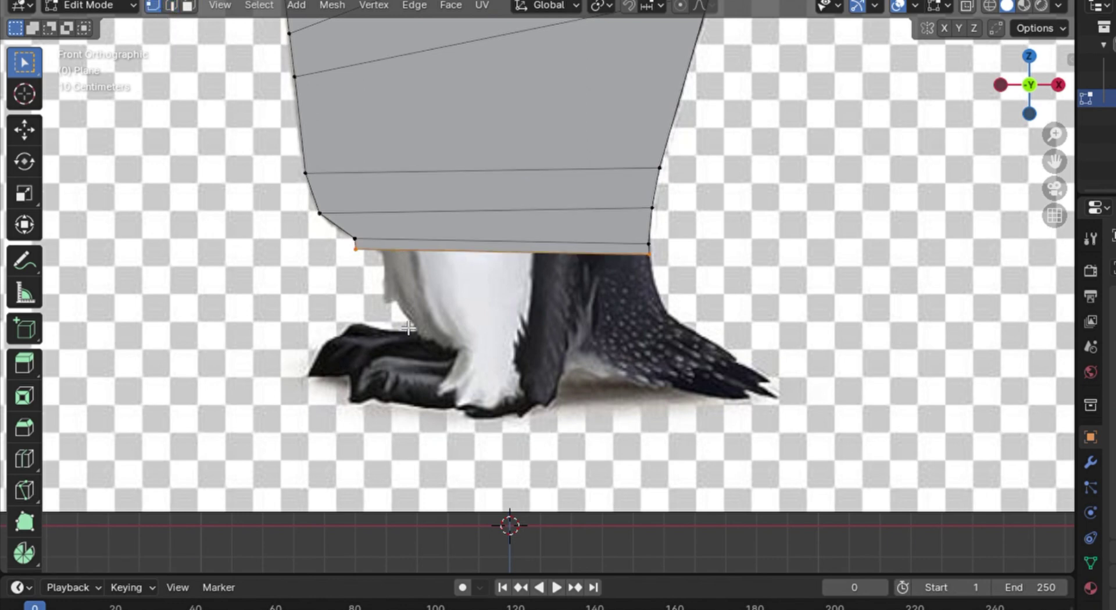
left_click(360, 262)
key("g")
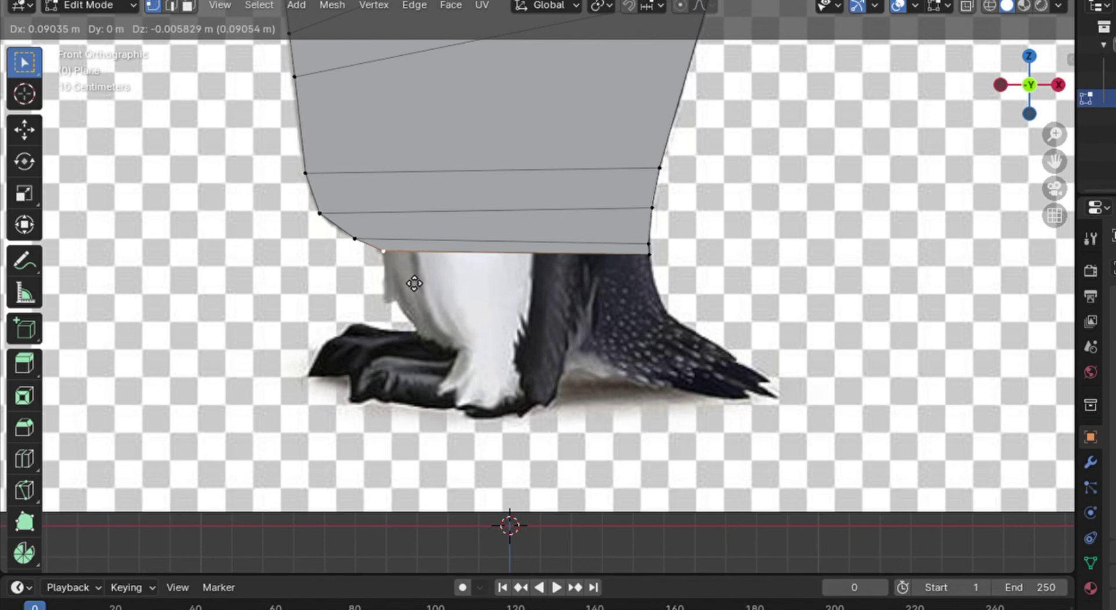
left_click(413, 284)
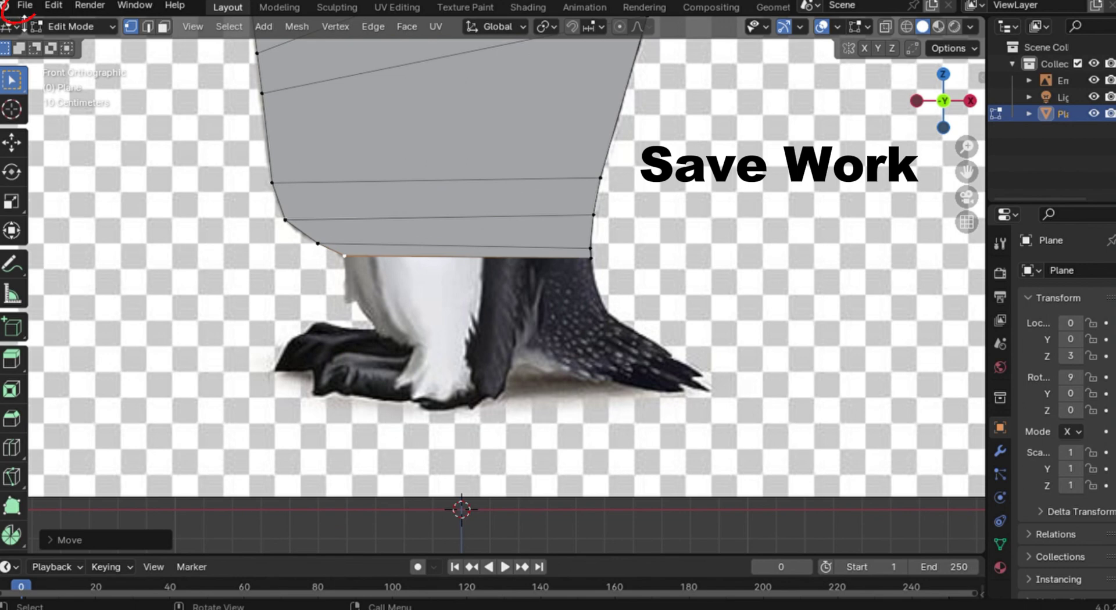
left_click(25, 5)
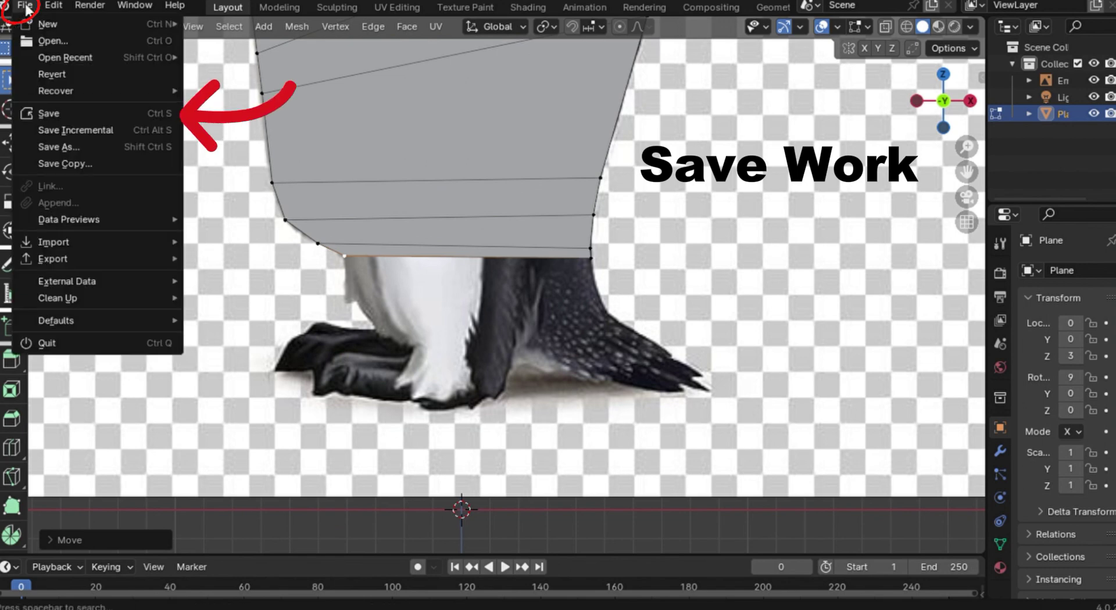
left_click(49, 113)
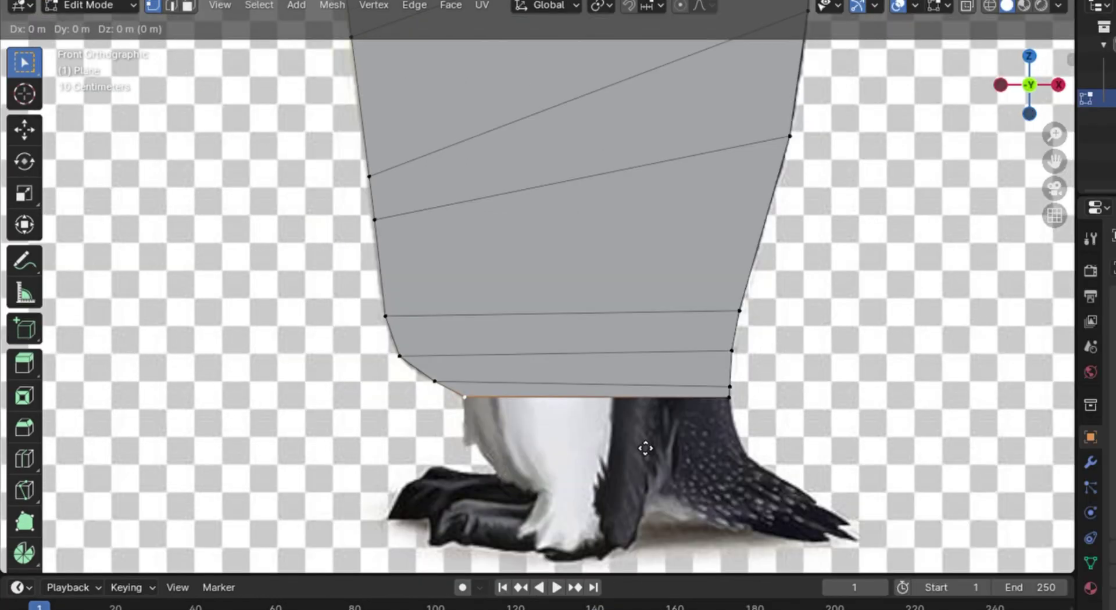
Shift the lowest left vertex about 0.105 m further along the X axis toward the legs.
key("x")
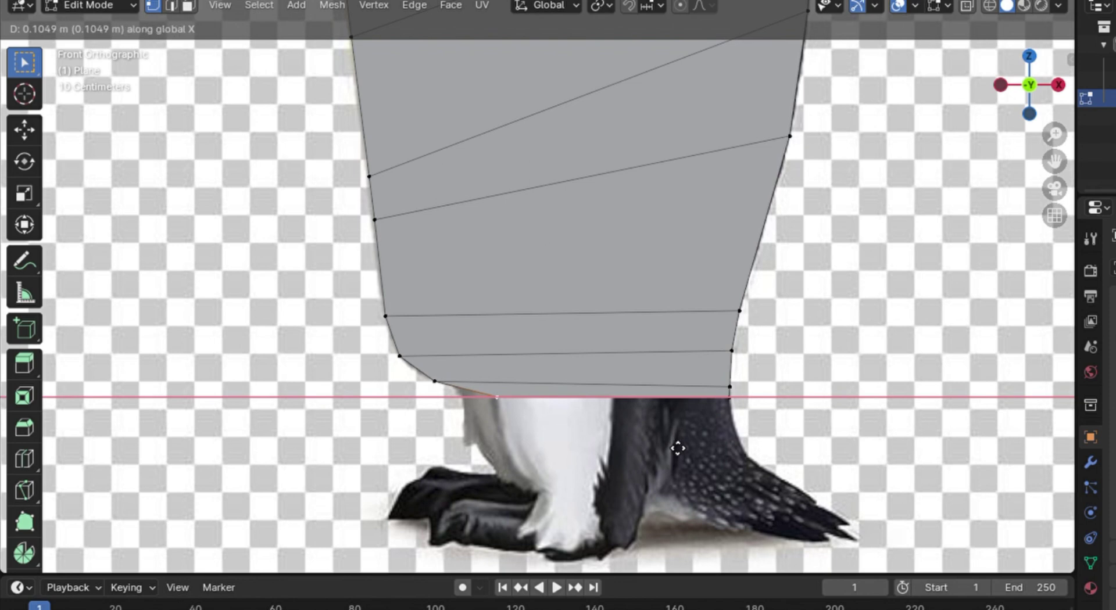
left_click(678, 448)
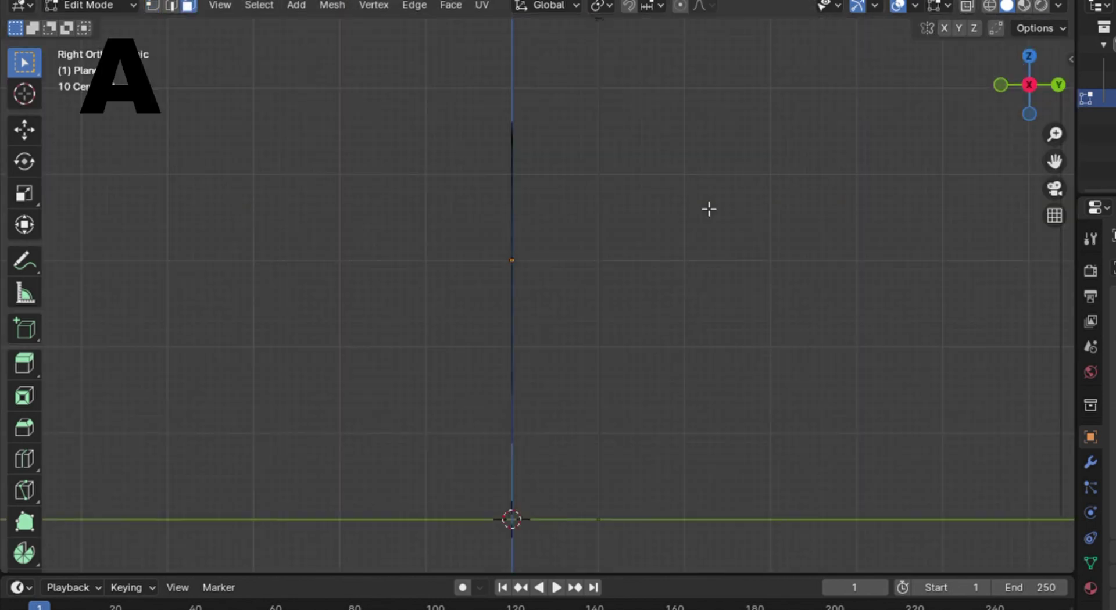
In the right side view, extrude the entire body profile along Y, trimming its thickness to about 0.42 m.
left_click(1059, 85)
key("a")
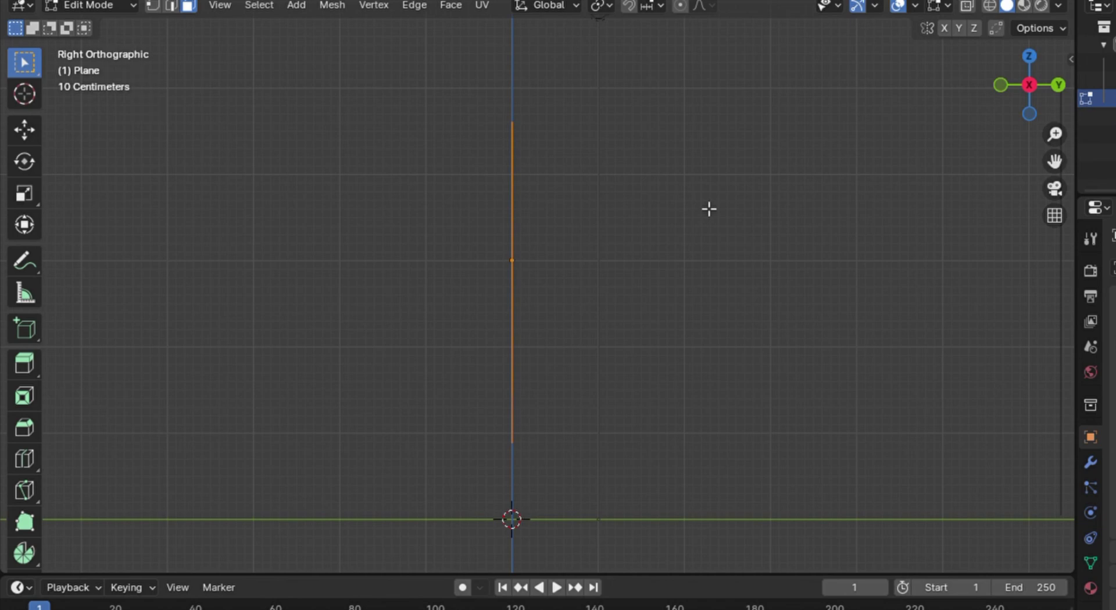
key("e")
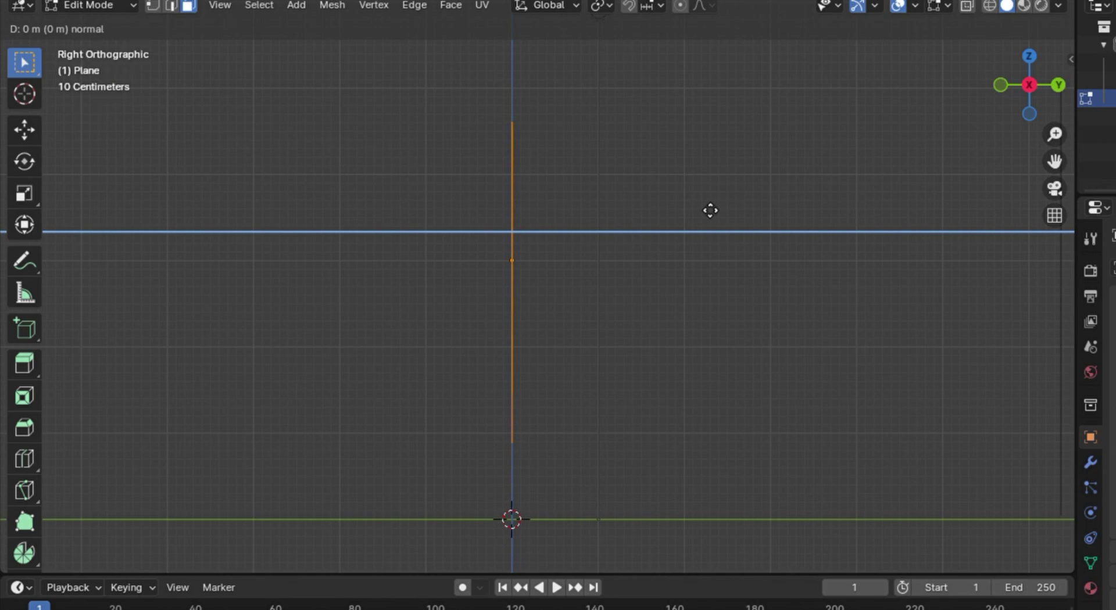
key("y")
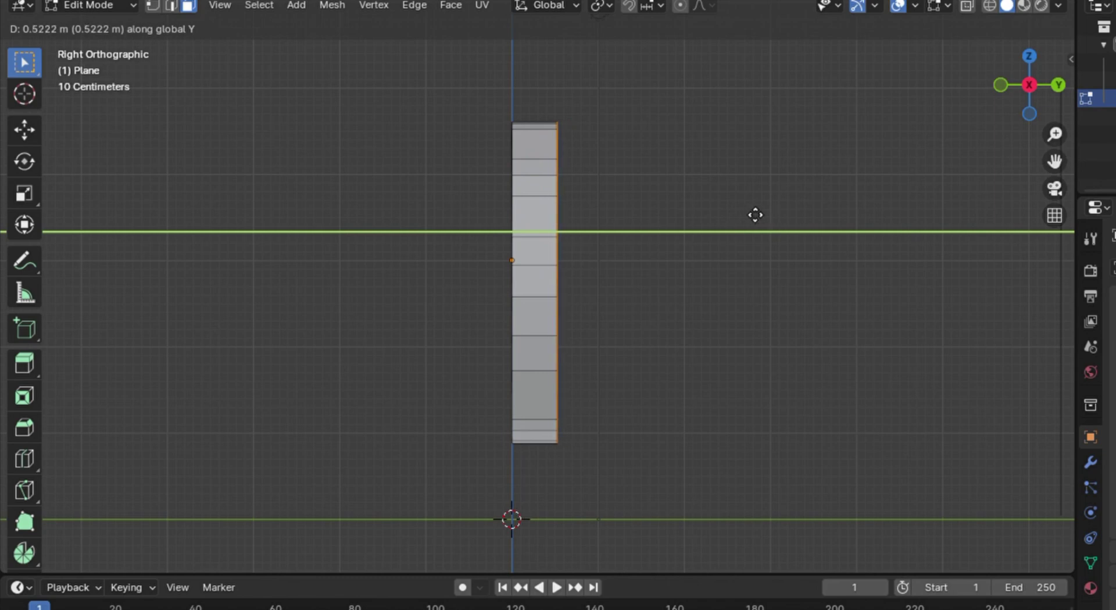
left_click(749, 212)
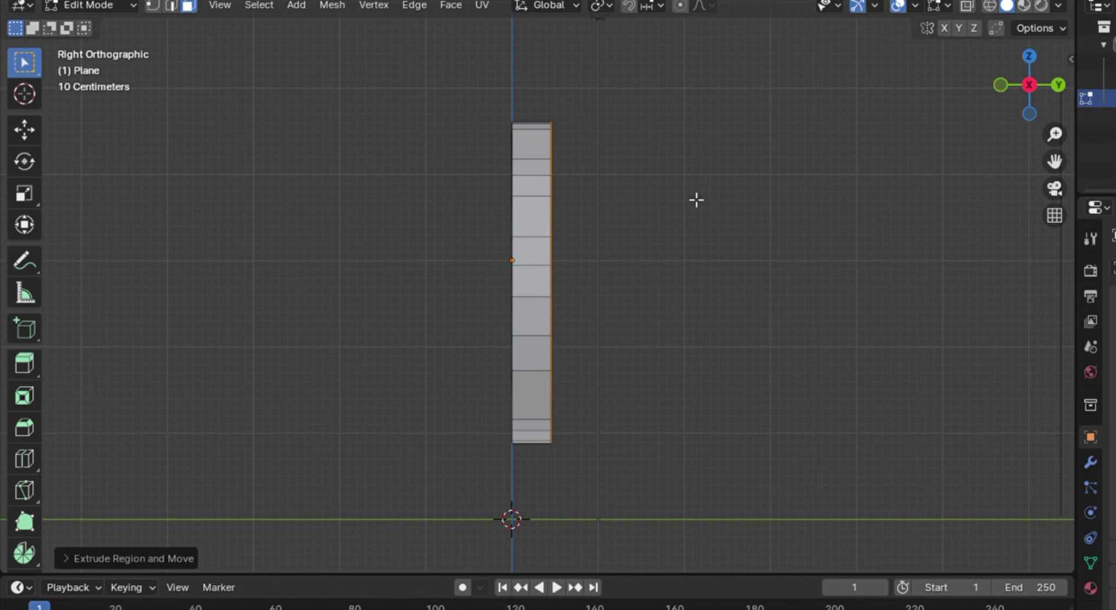
key("g")
key("y")
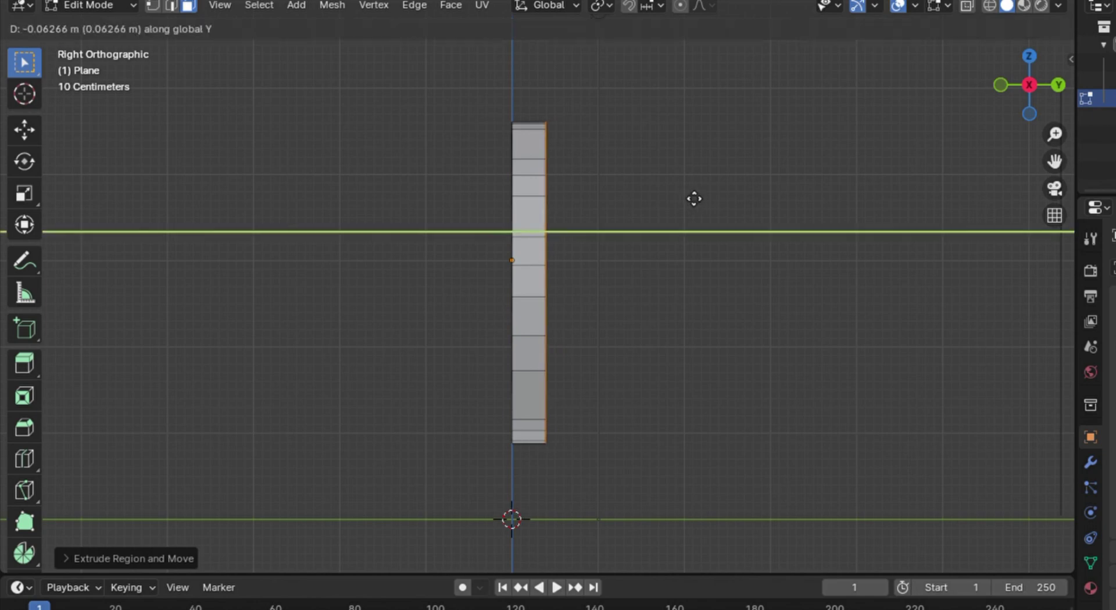
left_click(692, 199)
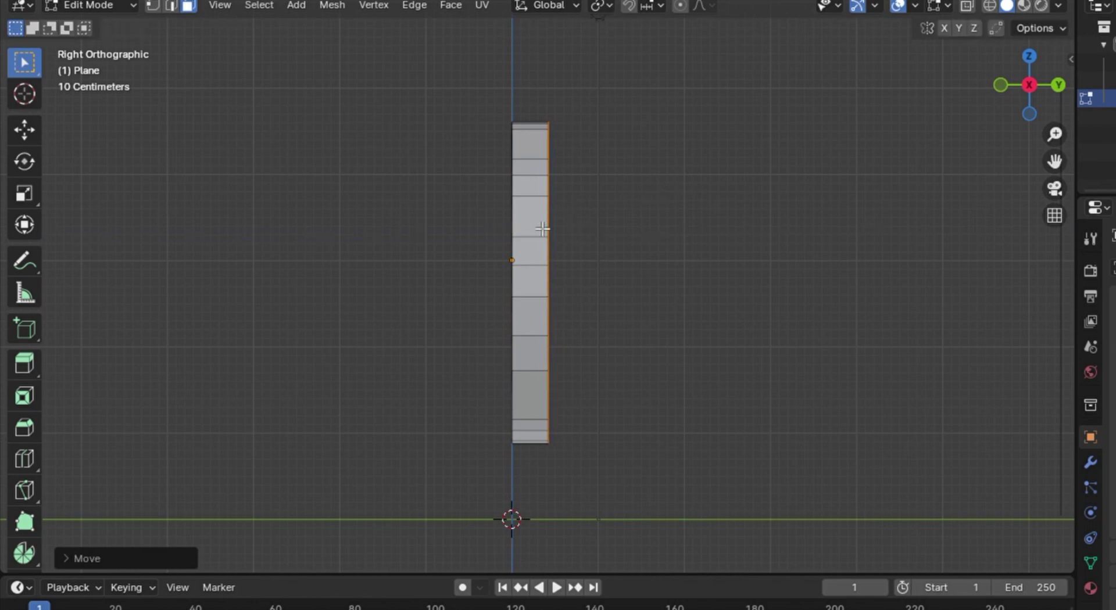
Delete the selected faces on the extruded end and add a centred loop cut along the height of the side strip.
key("x")
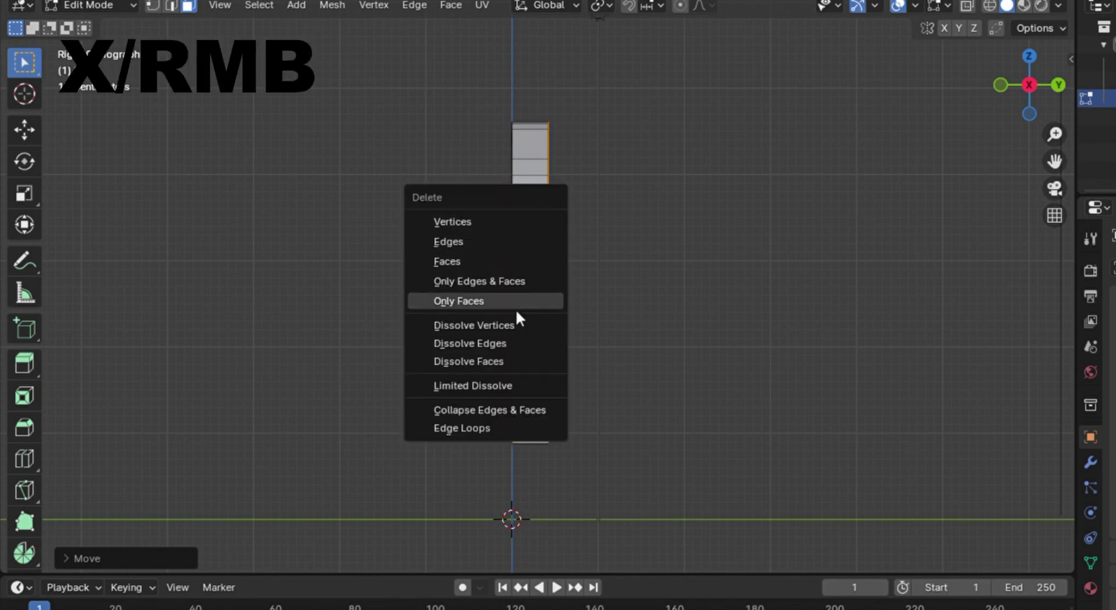
left_click(492, 266)
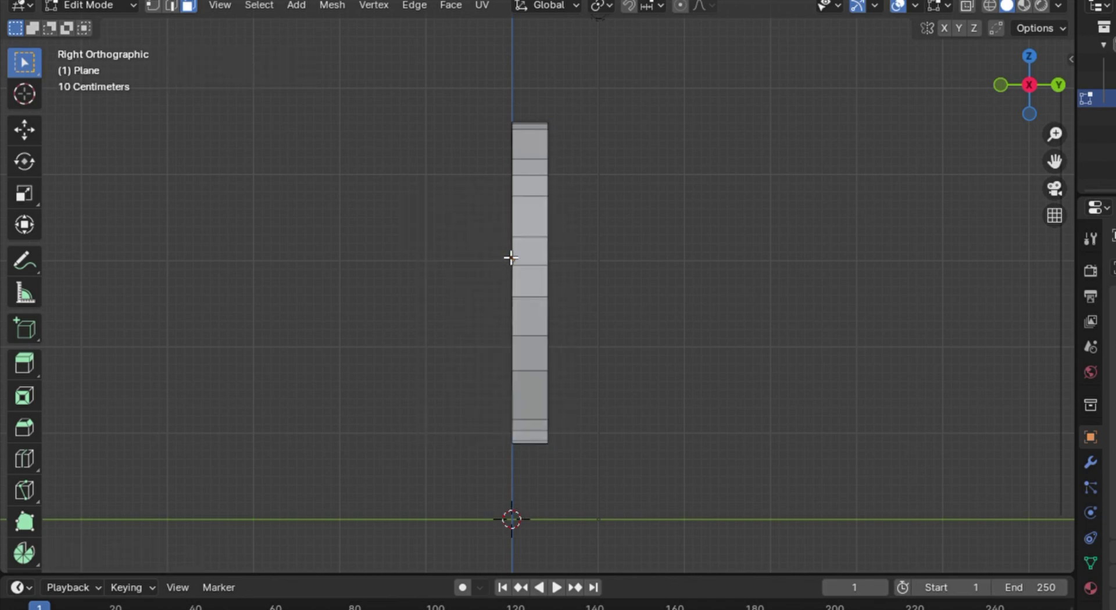
key("ctrl+r")
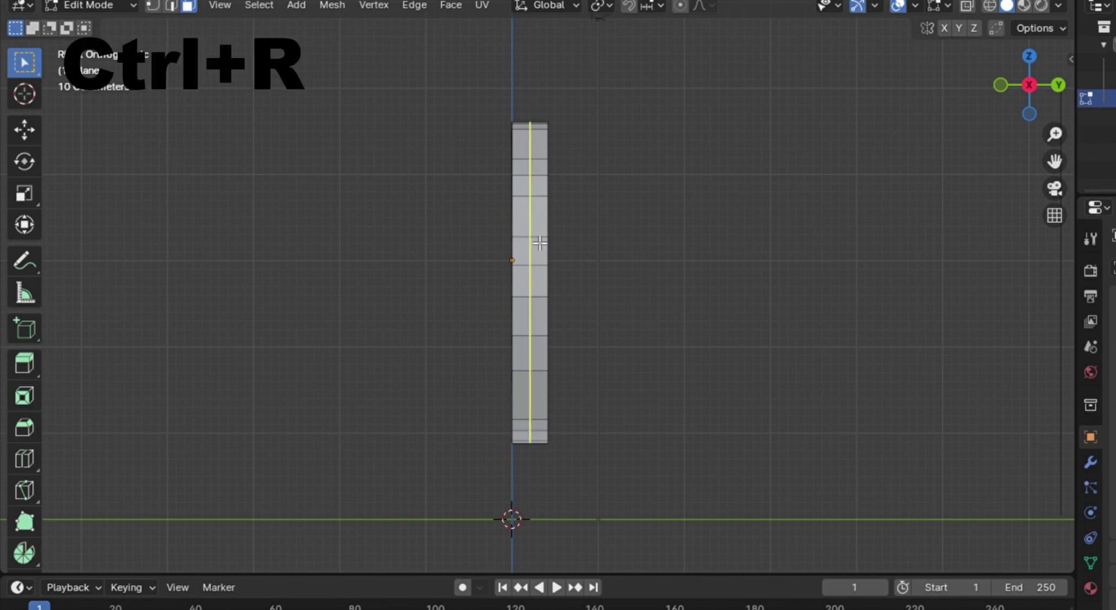
left_click(540, 243)
right_click(539, 243)
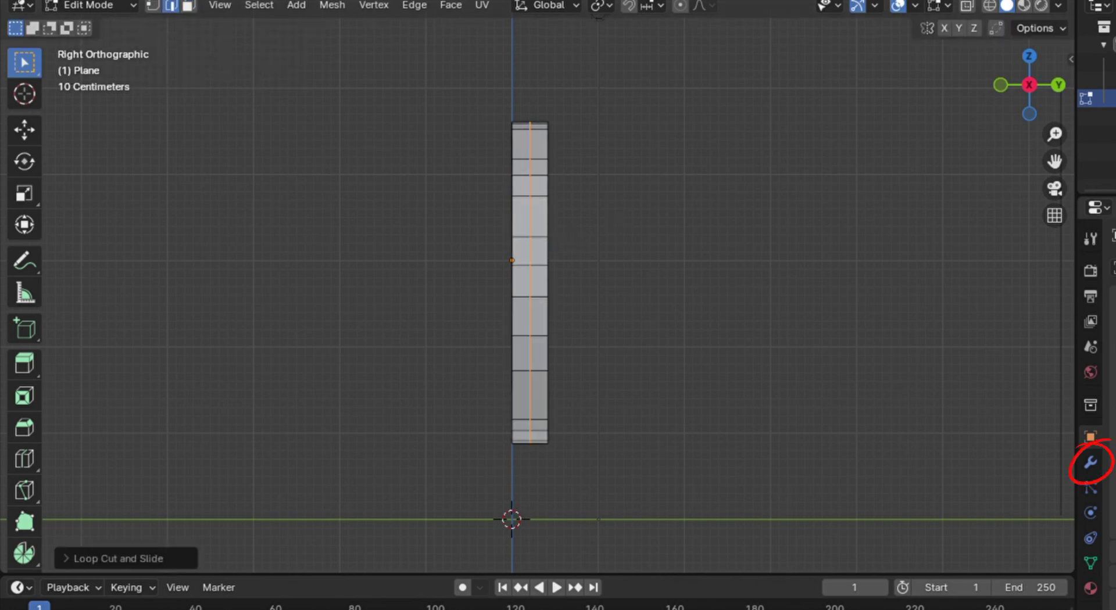
Add a Mirror modifier to the body and set it to mirror on the Z axis only.
left_click(1090, 463)
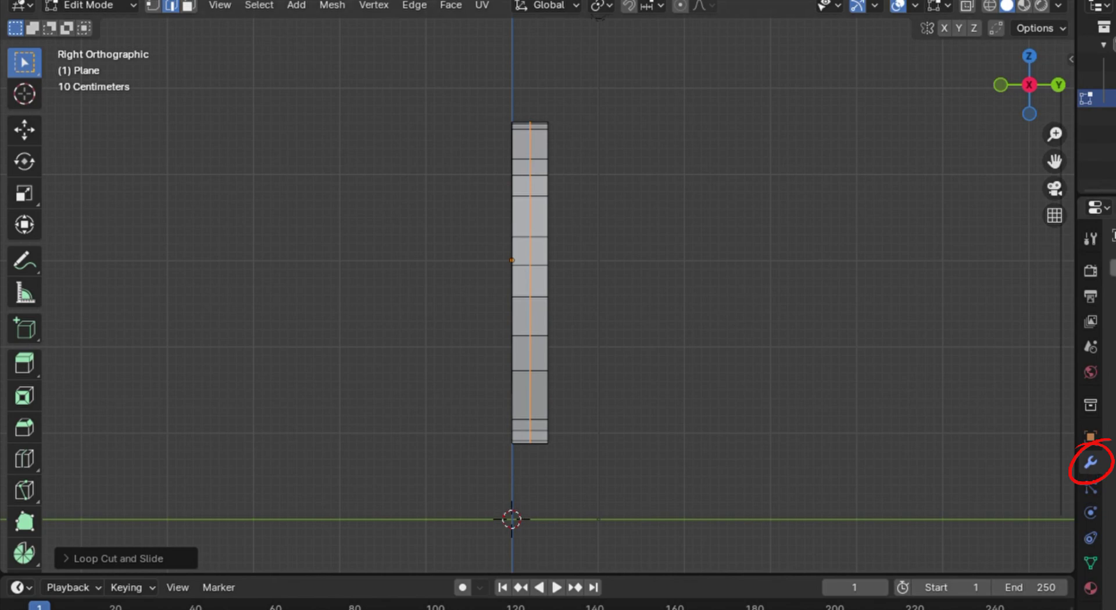
left_click(1110, 233)
mouse_move(1058, 331)
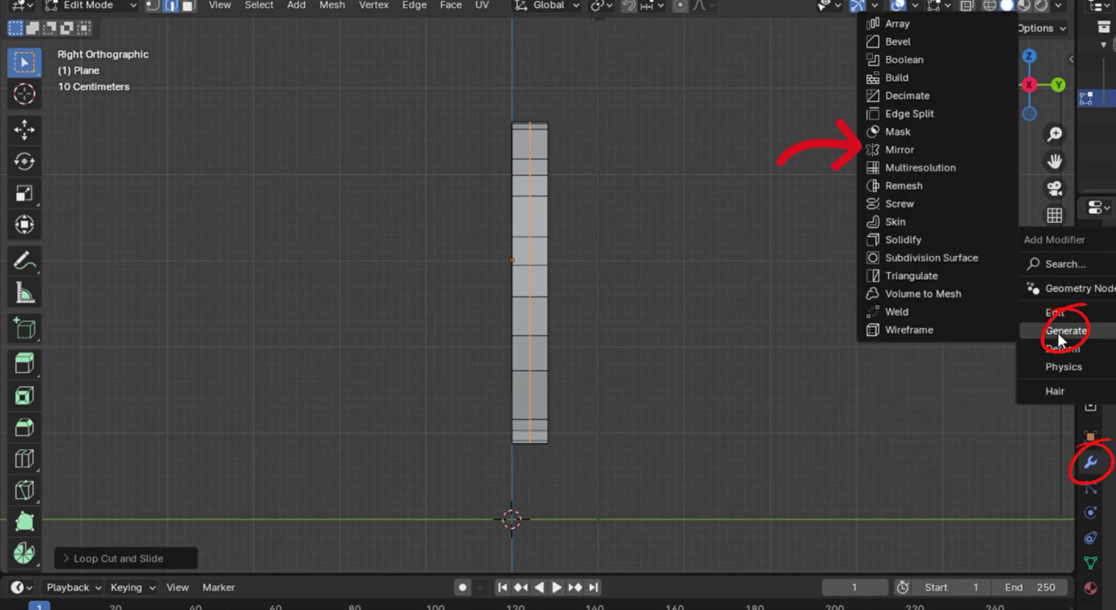
left_click(890, 150)
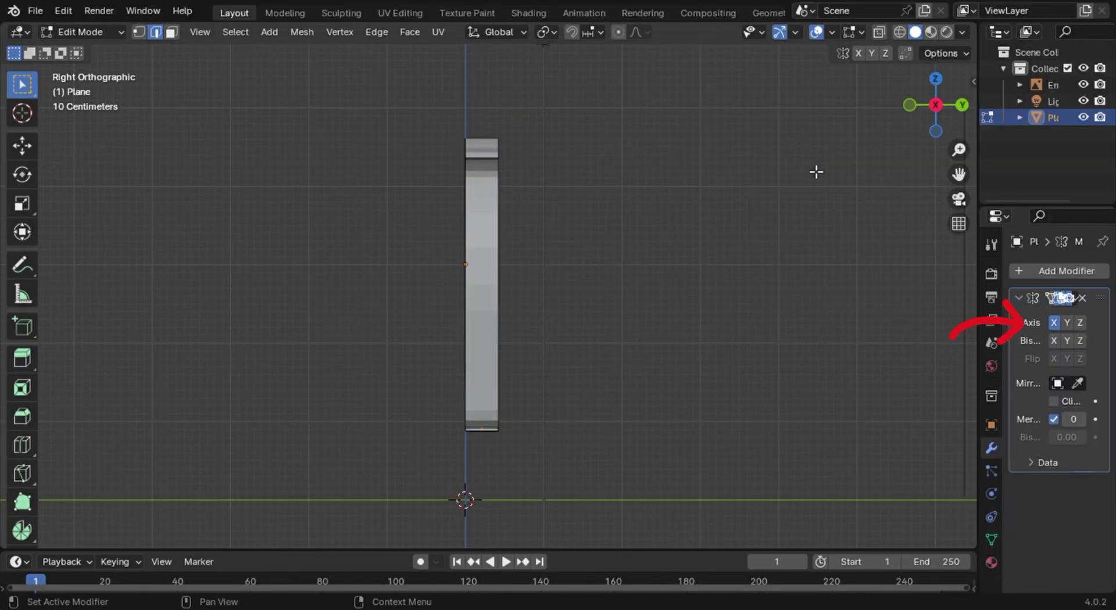
left_click(1080, 322)
left_click(1053, 323)
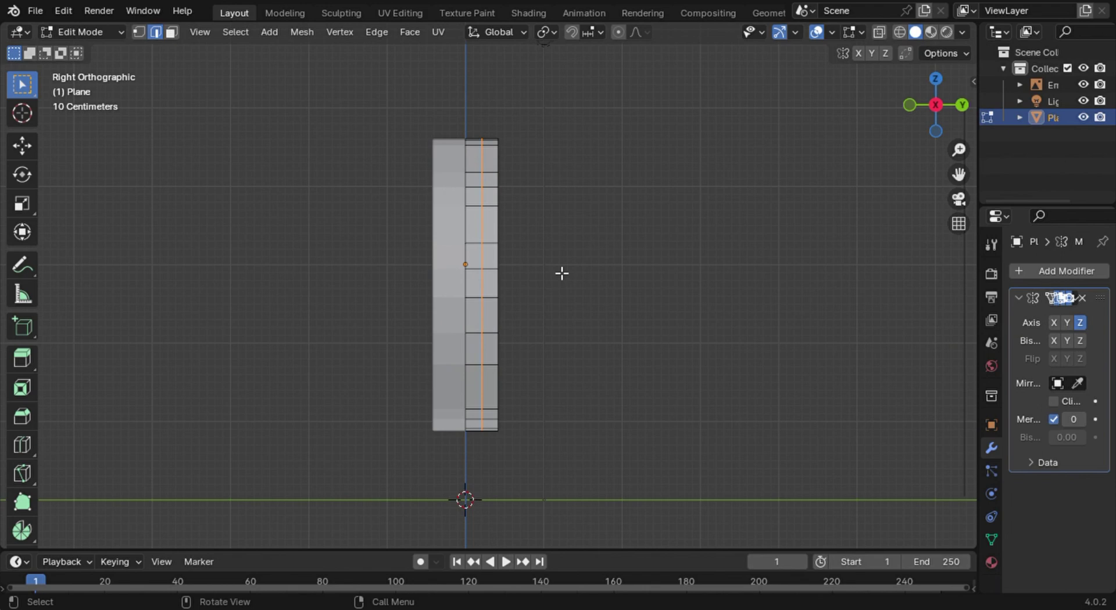
Move the entire mesh along negative Y to the other side of the mirror plane, leaving a small gap.
key("a")
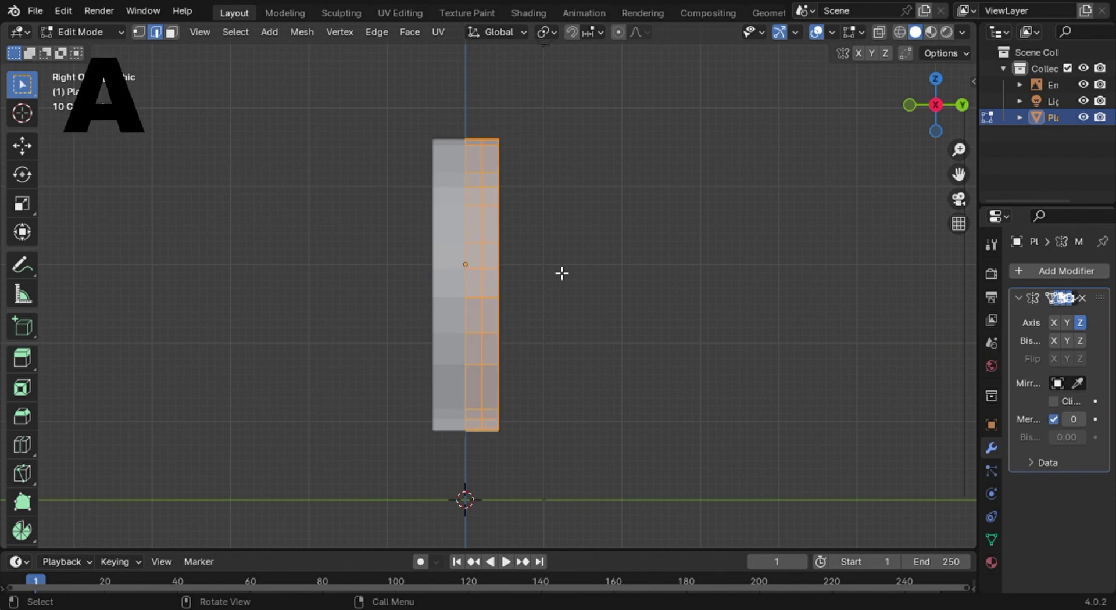
key("g")
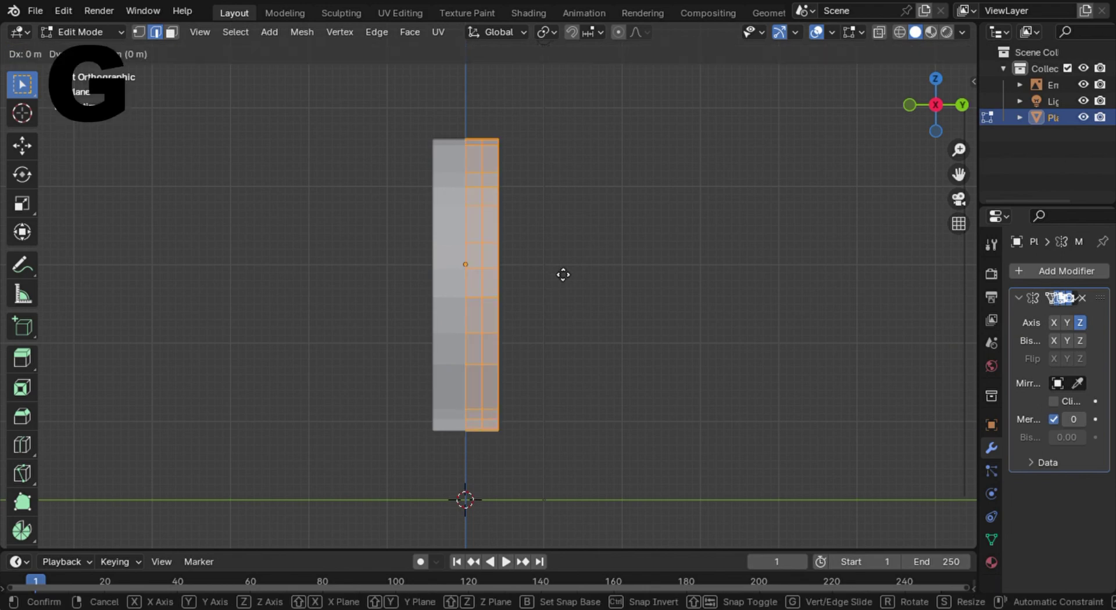
key("y")
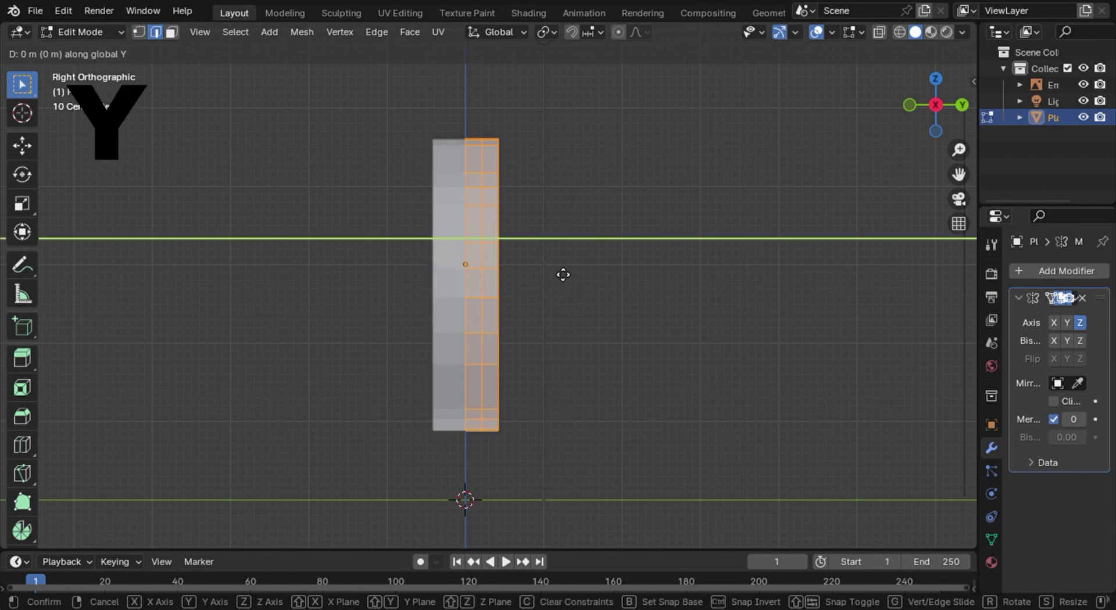
left_click(525, 280)
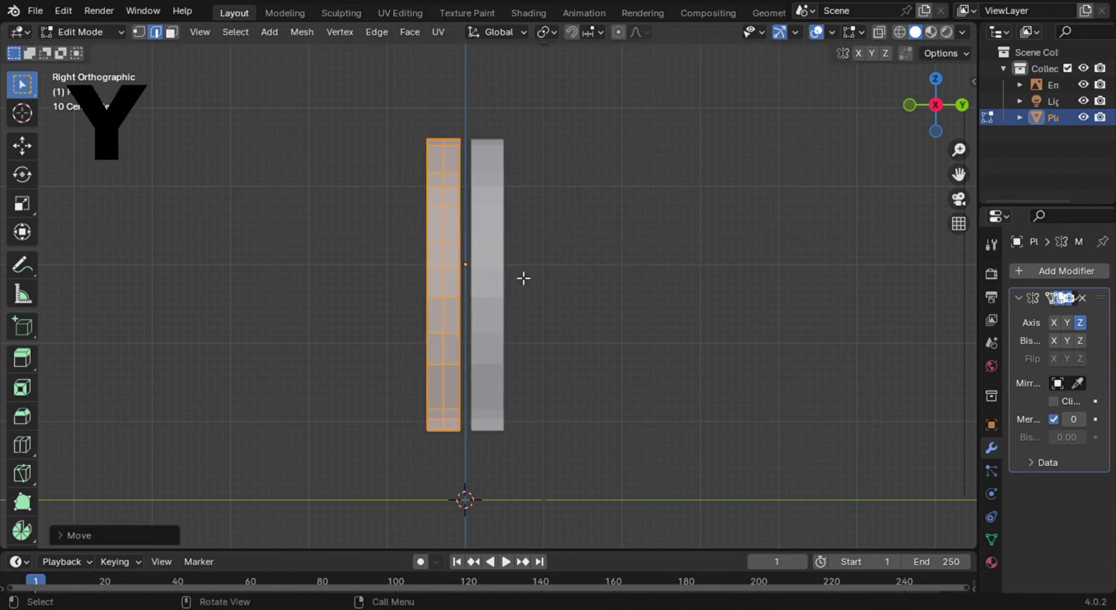
Enable clipping on the Mirror modifier and move the mesh about 0.22 m along Y so its inner edge meets the mirror plane.
left_click(1053, 401)
key("3")
key("g")
key("y")
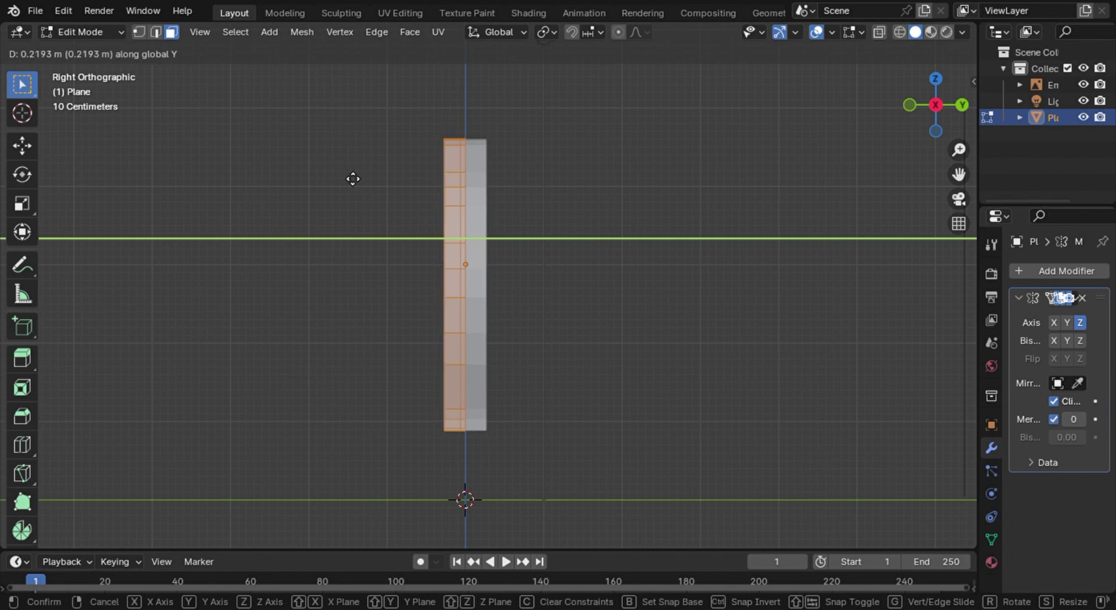
left_click(352, 179)
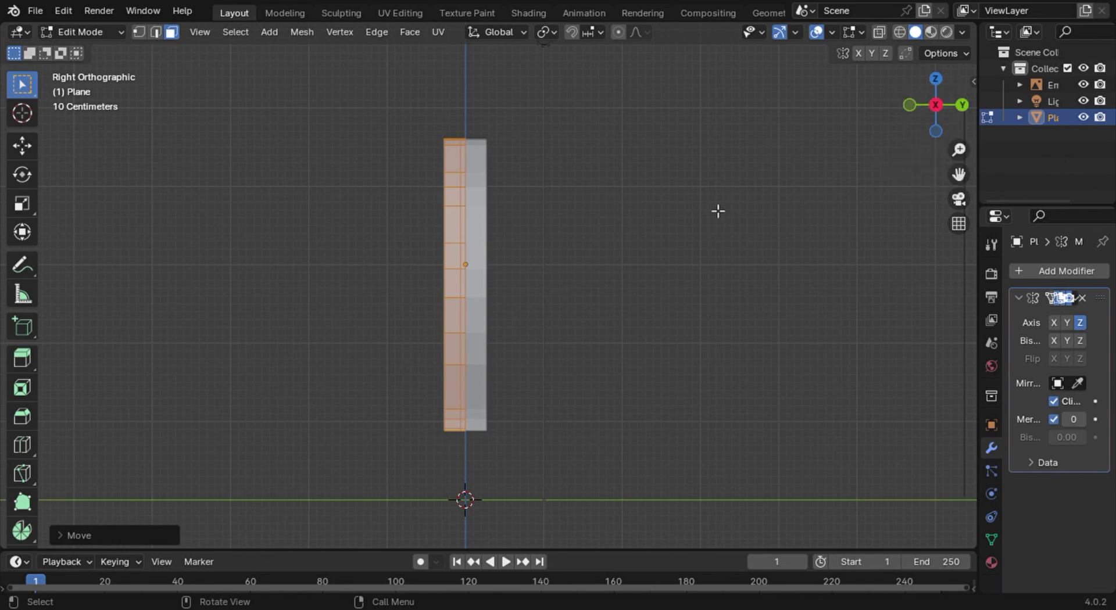
Save the file in the front view and clear the mesh selection in edge selection mode.
key("KP_1")
key("ctrl+s")
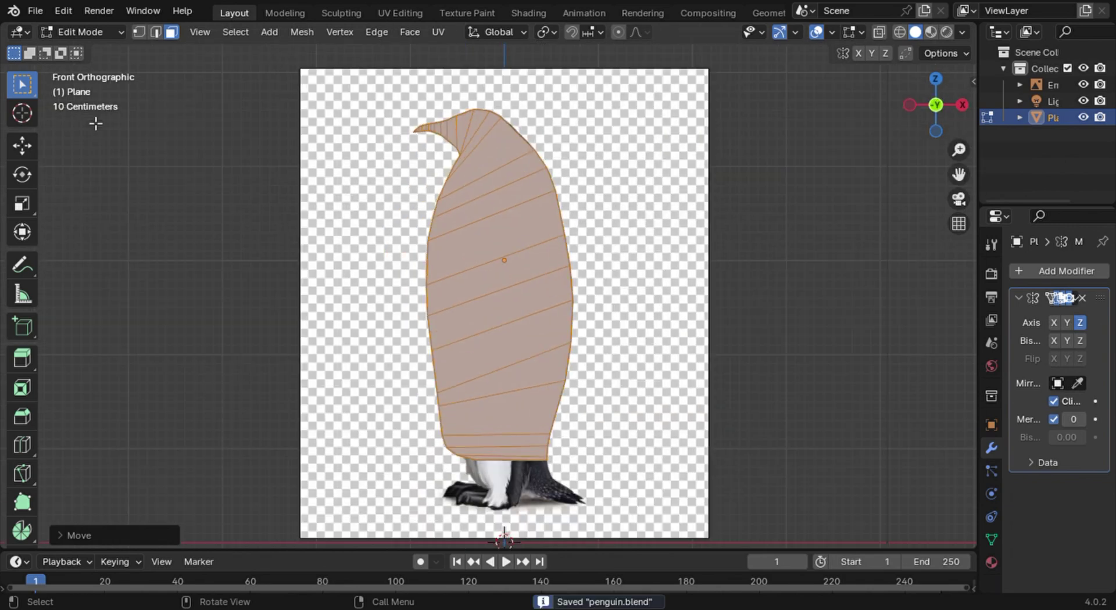
left_click(152, 32)
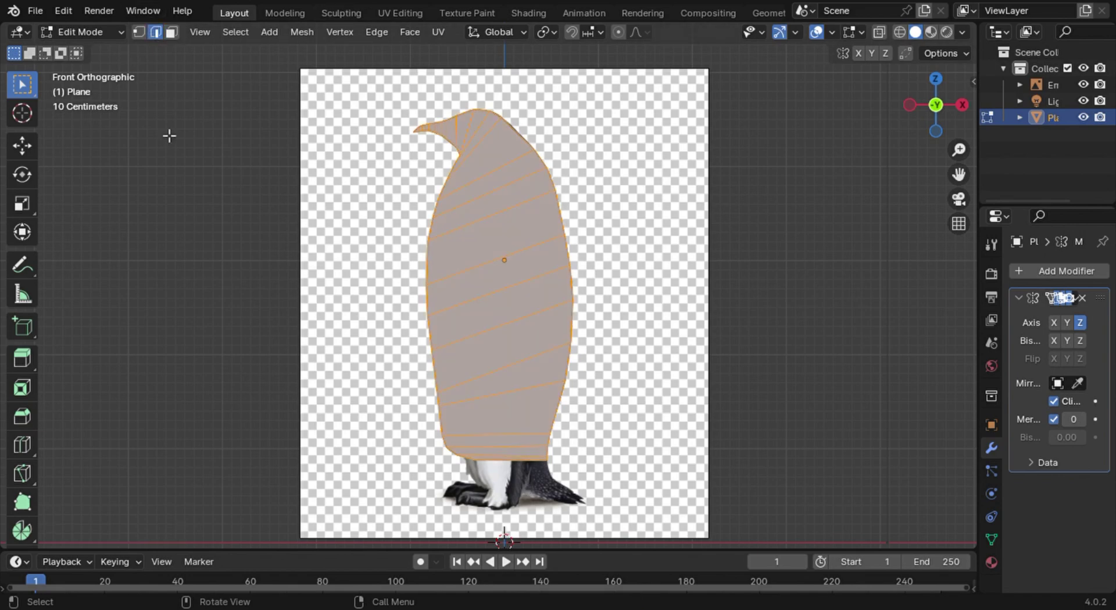
left_click(164, 132)
scroll(495, 504, "up", 1)
scroll(494, 504, "down", 1)
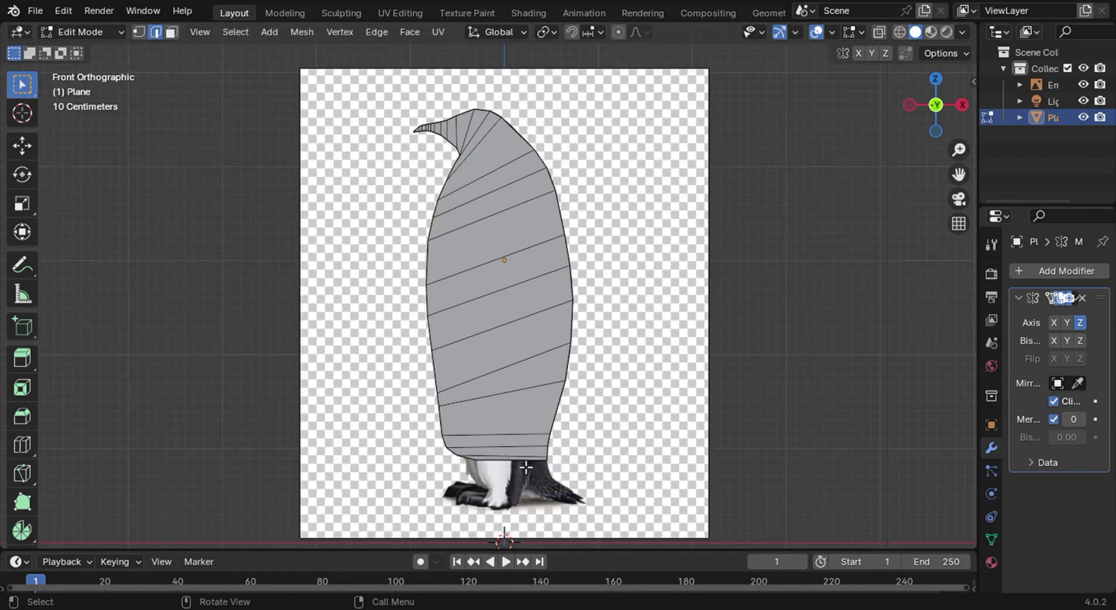
Add a lengthwise loop cut through the penguin's body and slide it toward the back edge by a factor of about 0.58.
middle_click_drag(579, 452, 623, 258, "shift")
scroll(623, 257, "down", 1)
scroll(623, 257, "up", 4)
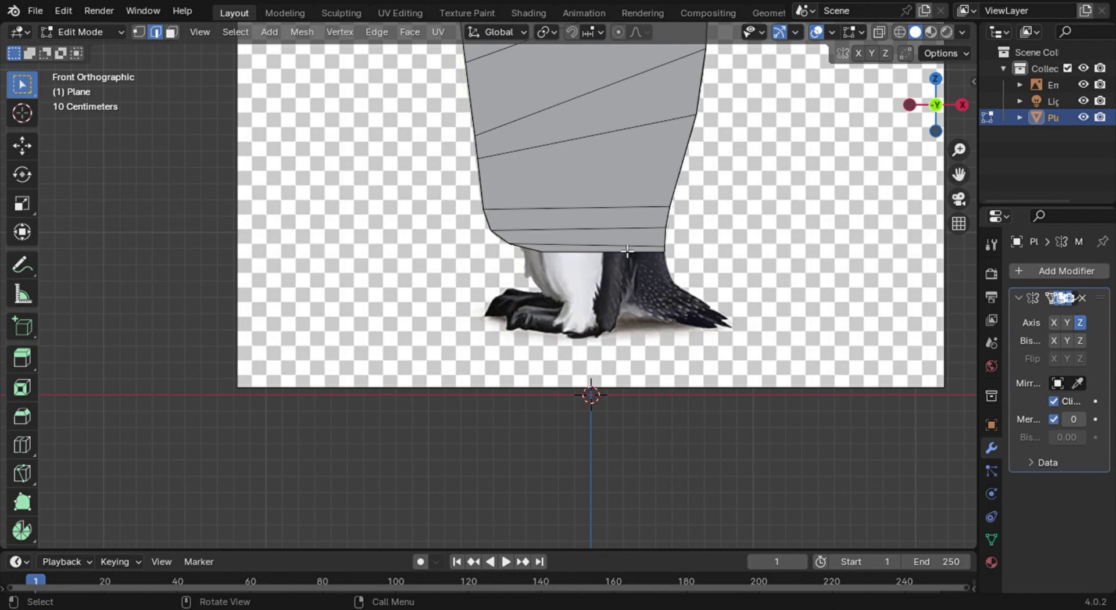
key("ctrl")
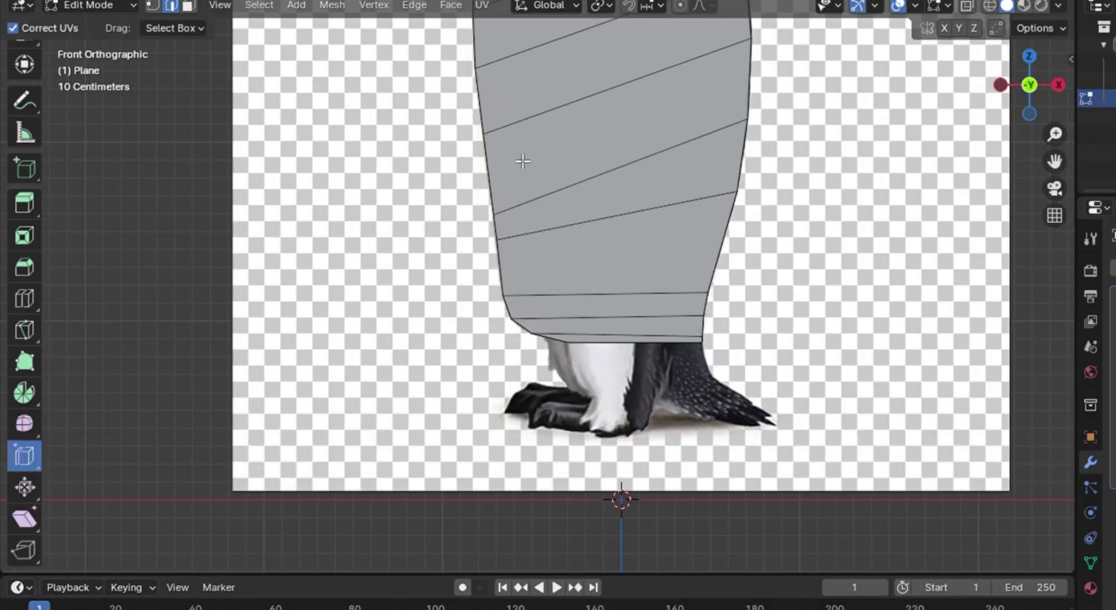
key("ctrl+r")
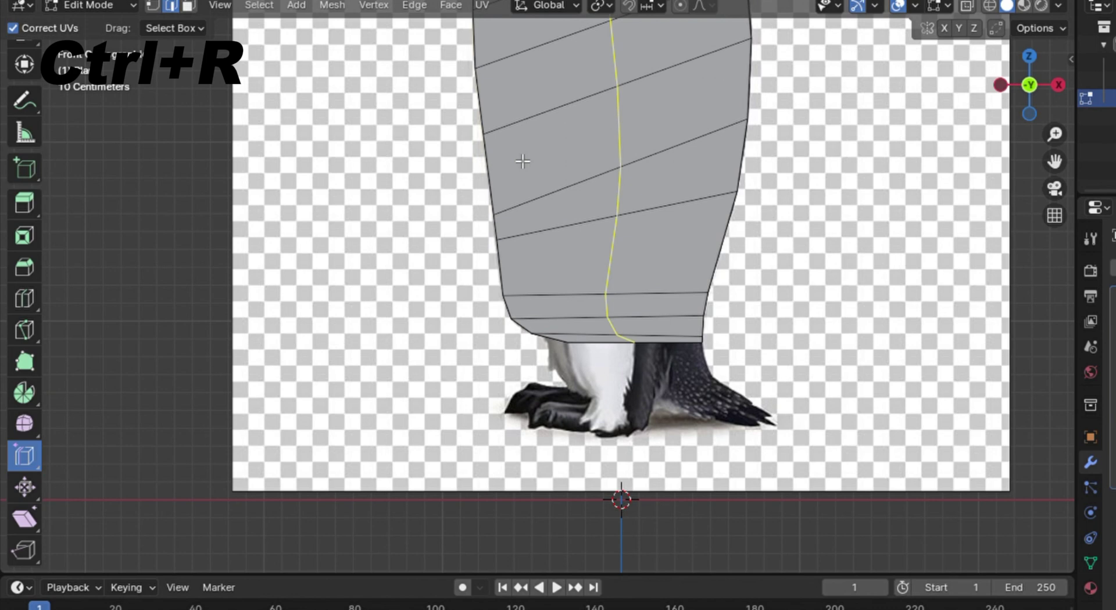
left_click(523, 162)
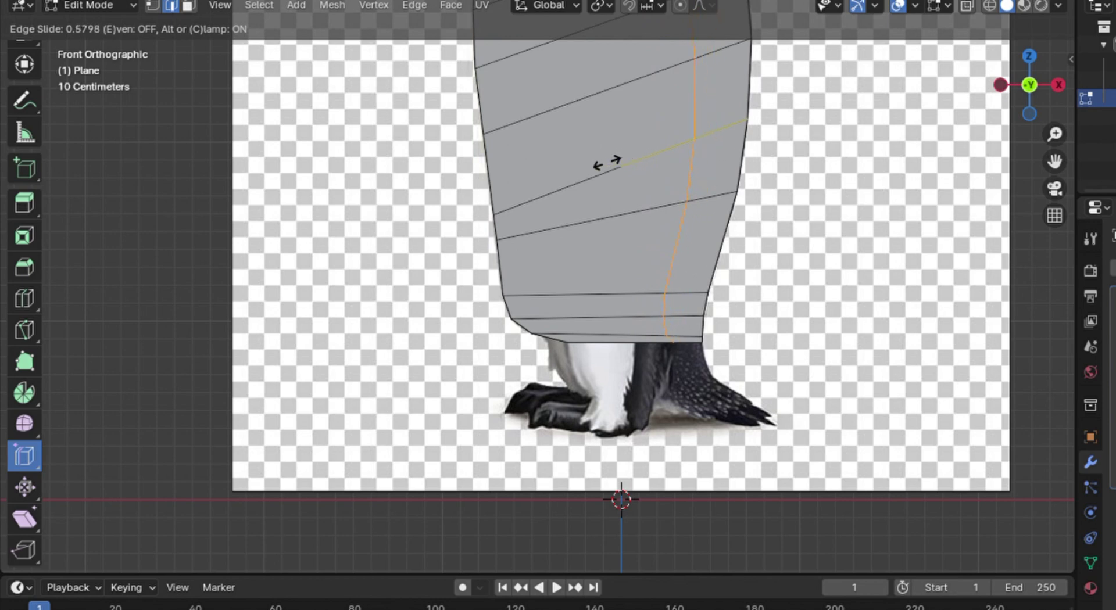
left_click(607, 164)
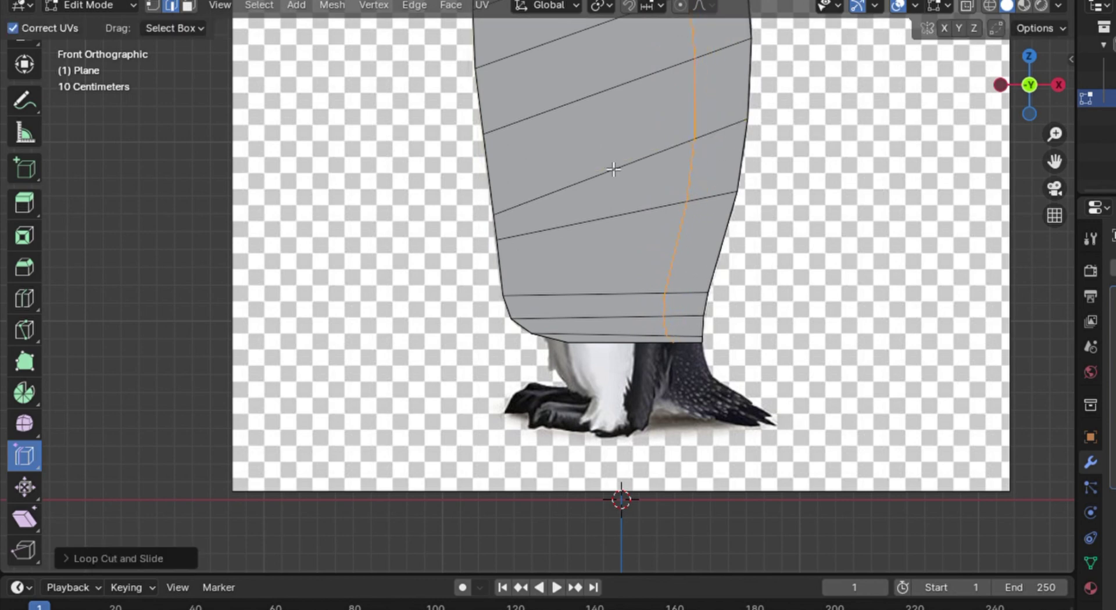
Rotate the lowest edge of the new loop about 44° so it runs nearly vertical above the legs.
key("w")
left_click(673, 349)
left_click(676, 350)
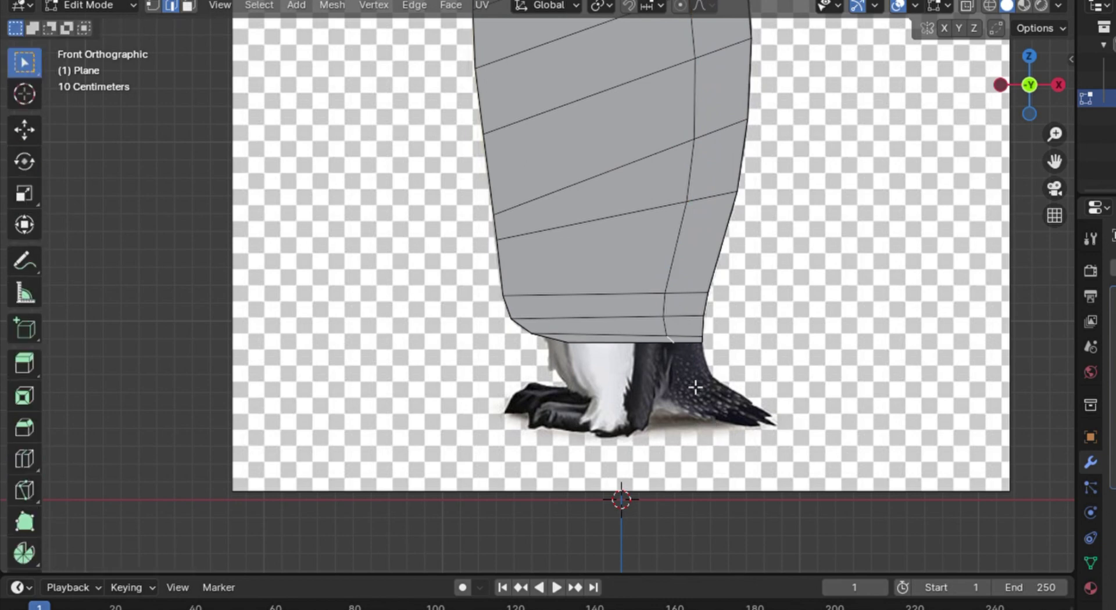
key("r")
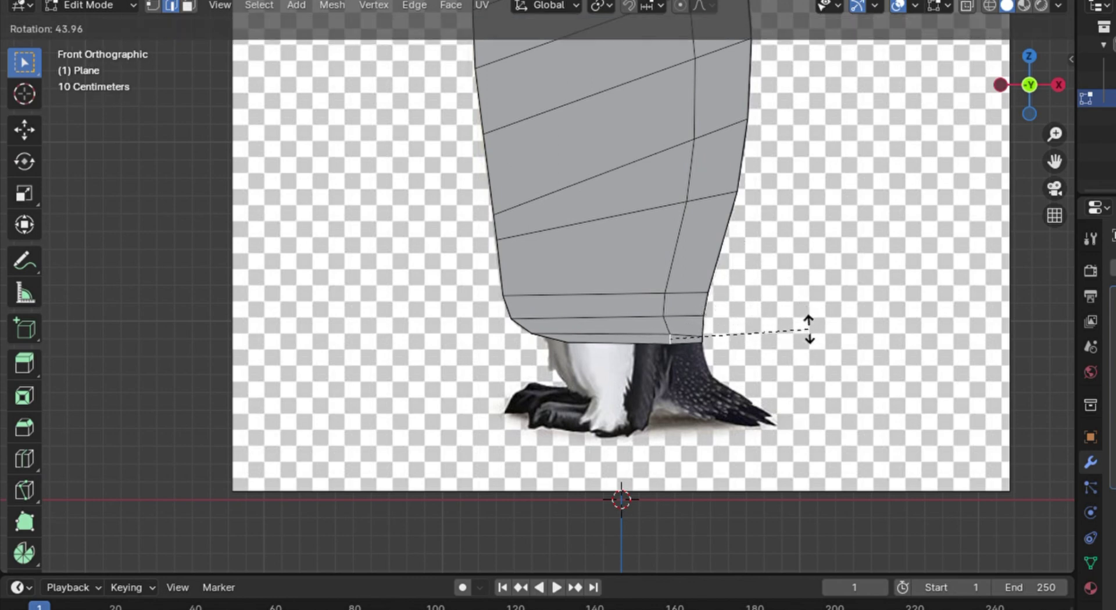
left_click(810, 332)
Rotate the loop edge just above the lowest one until it is nearly vertical, and switch to face selection.
left_click(674, 328)
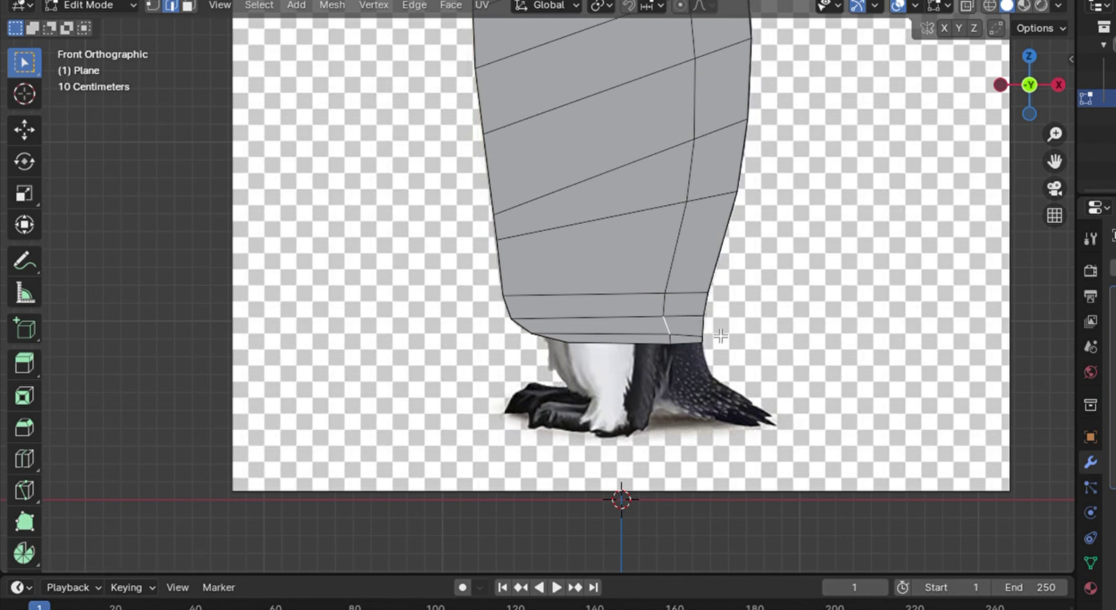
key("r")
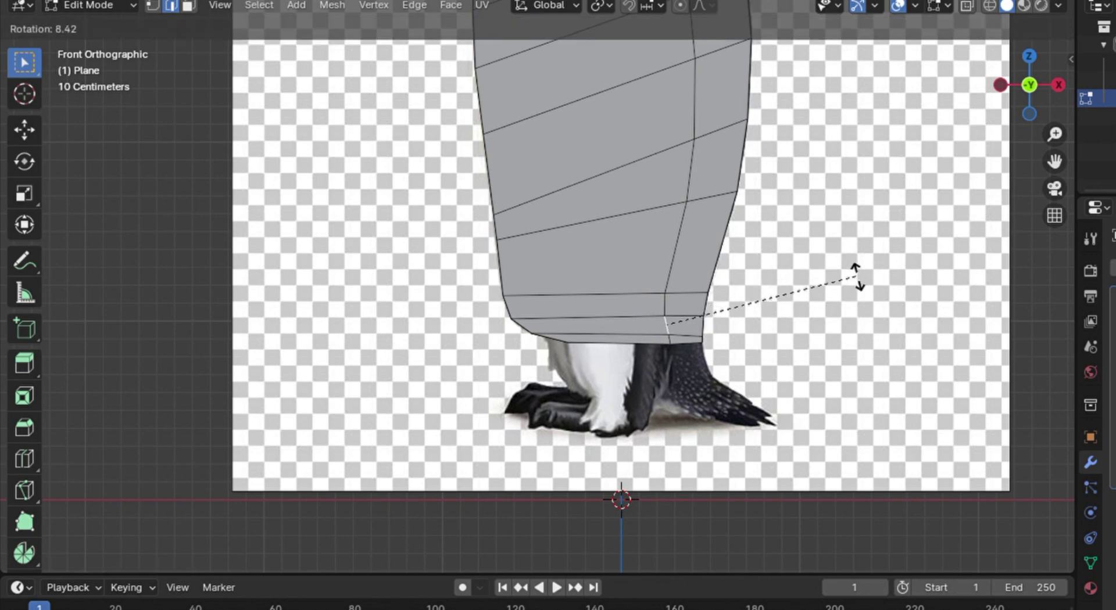
left_click(865, 306)
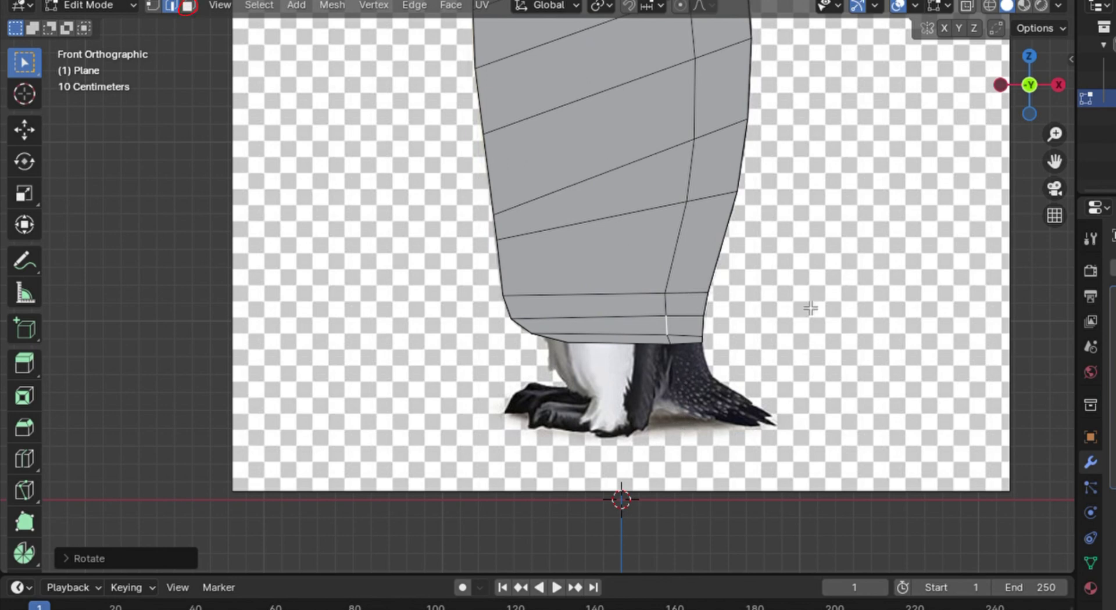
left_click(836, 288)
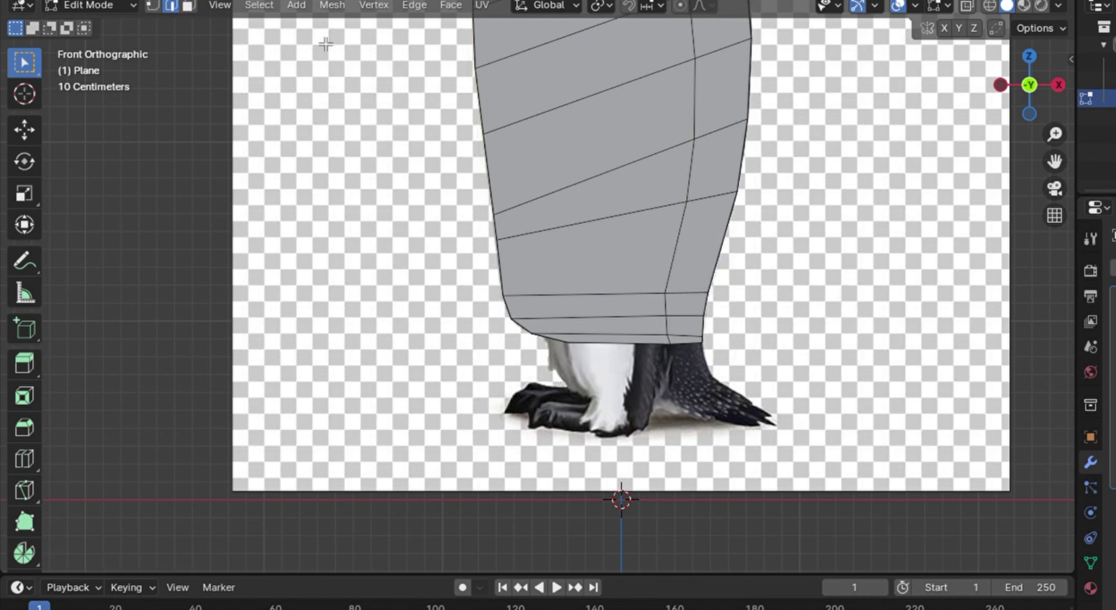
left_click(187, 6)
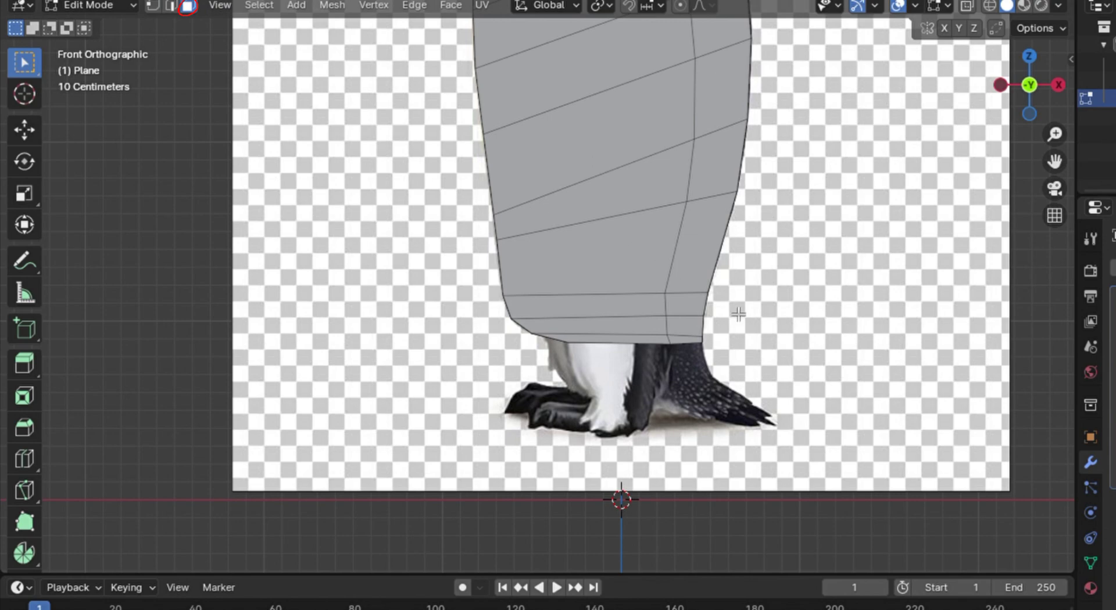
Slide the lengthwise edge loop beside the mirror seam outward to about the middle of the half's thickness with Edge Slide.
mouse_move(734, 316)
middle_mouse_down()
mouse_move(736, 239)
mouse_move(715, 207)
mouse_move(720, 190)
middle_mouse_up()
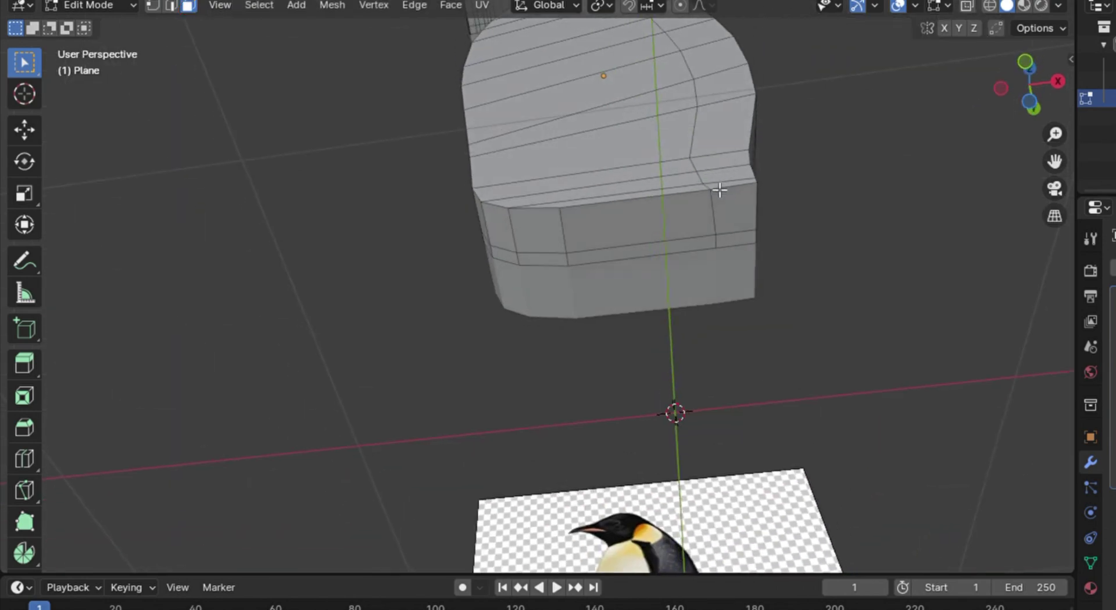
left_click(677, 211)
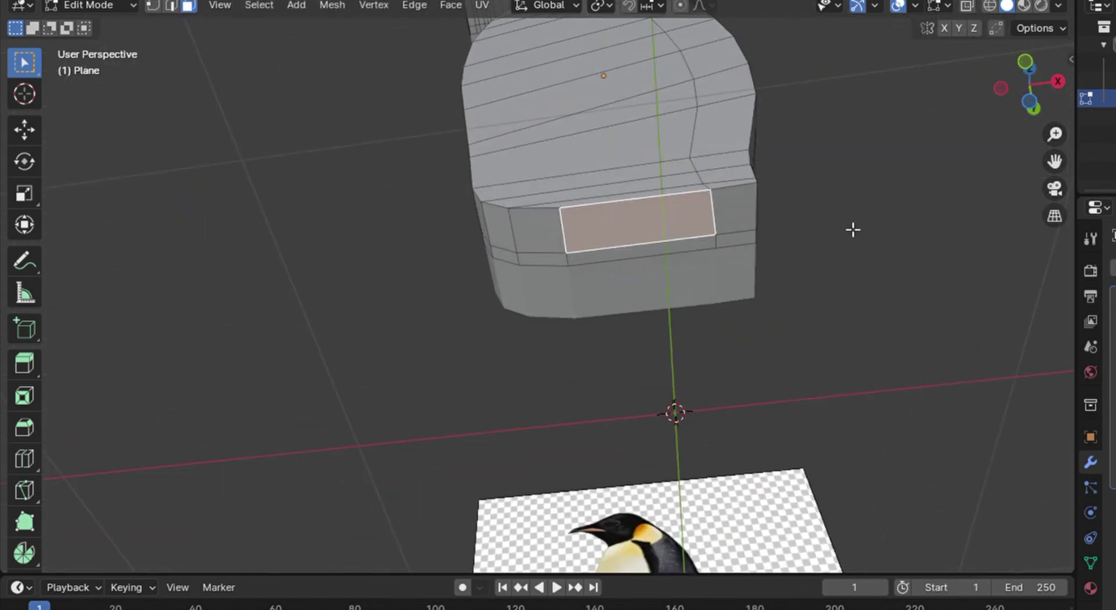
middle_click_drag(852, 229, 680, 438)
scroll(680, 438, "down", 5)
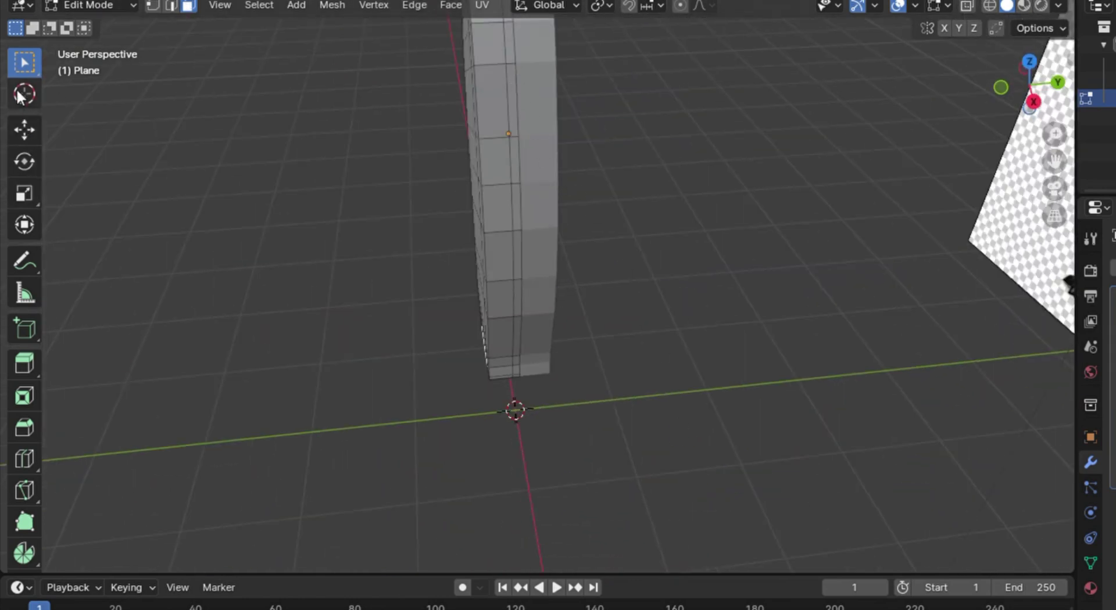
scroll(30, 276, "down", 5)
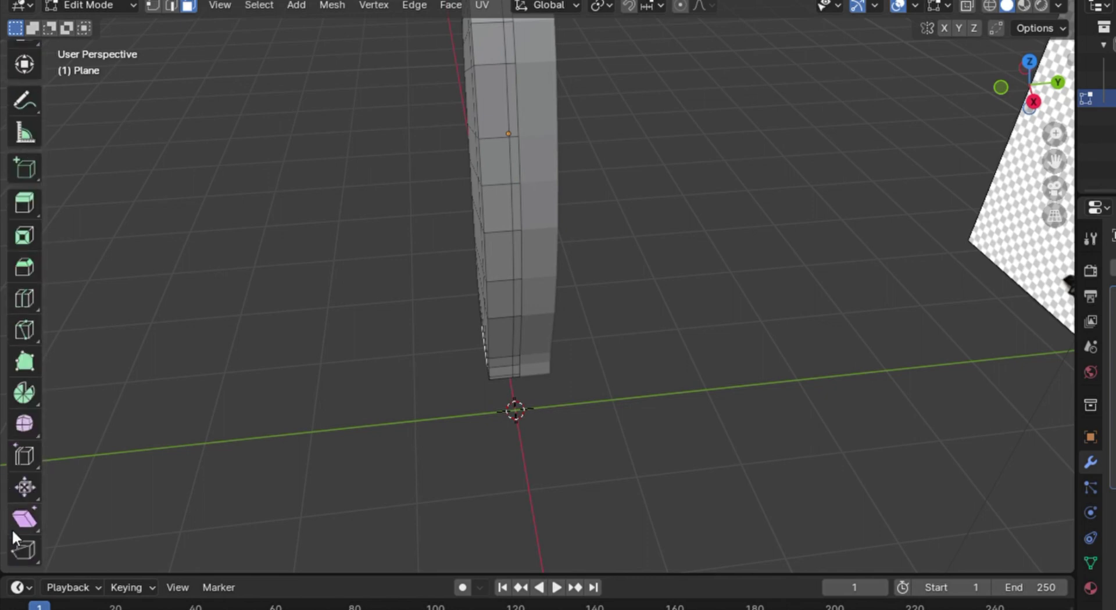
left_click(24, 455)
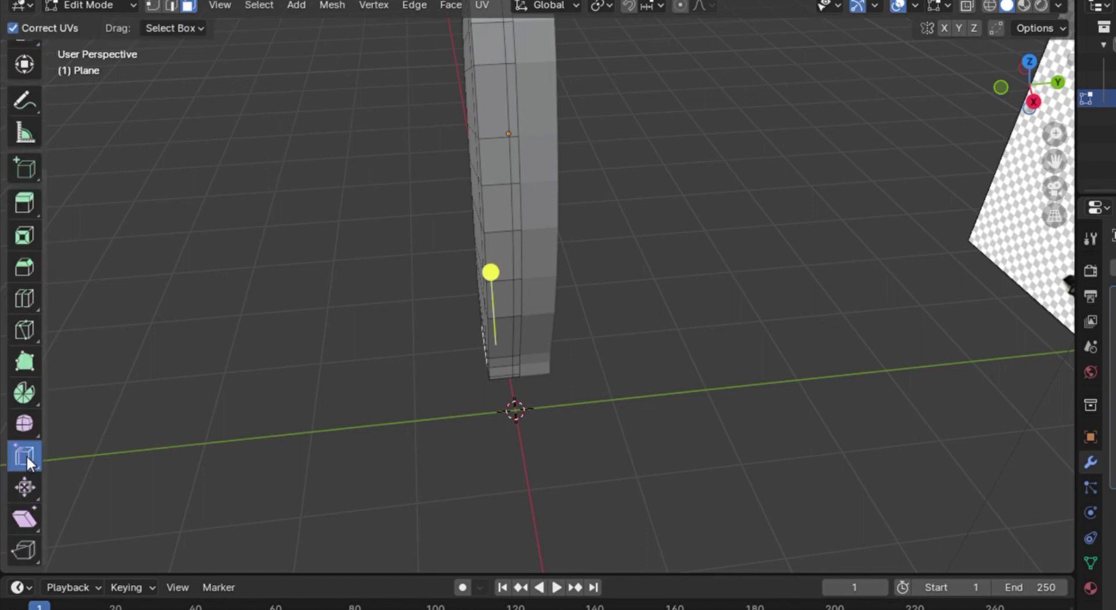
left_click(530, 192)
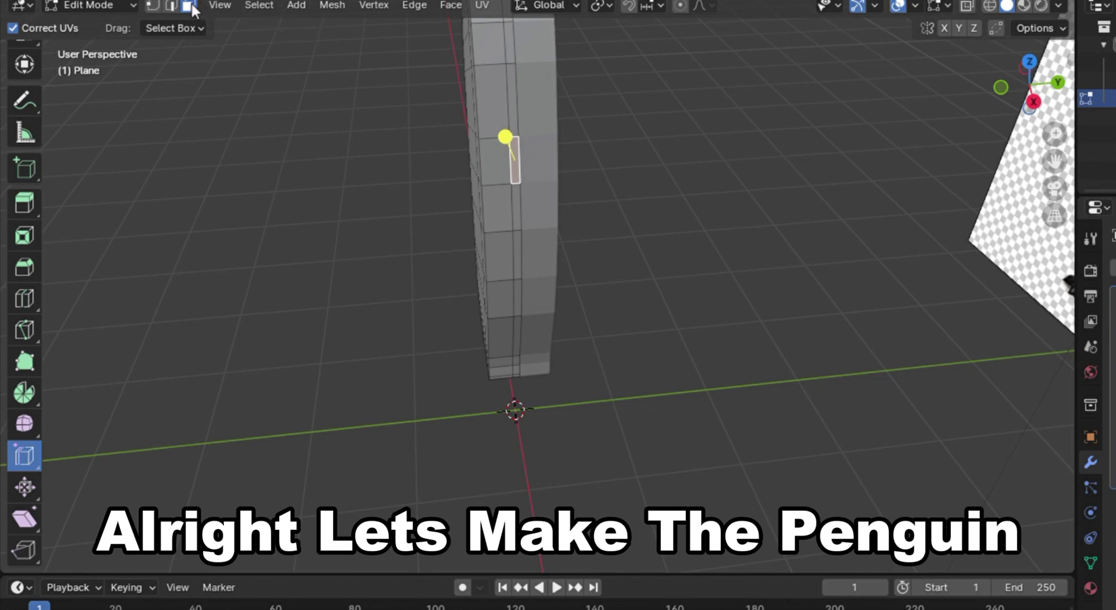
left_click(508, 124)
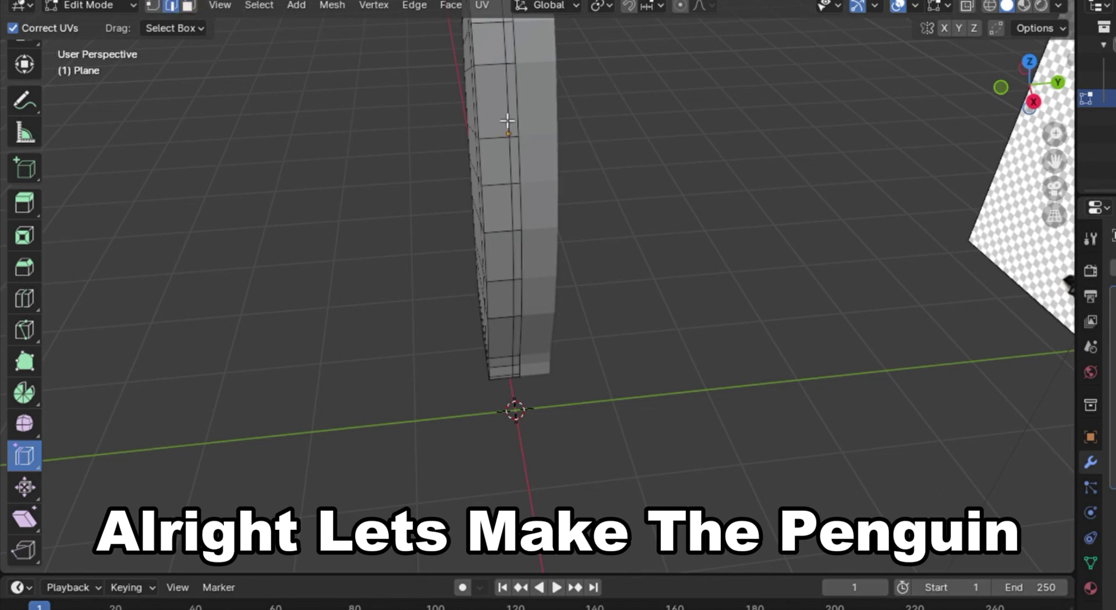
left_click(523, 123, "alt")
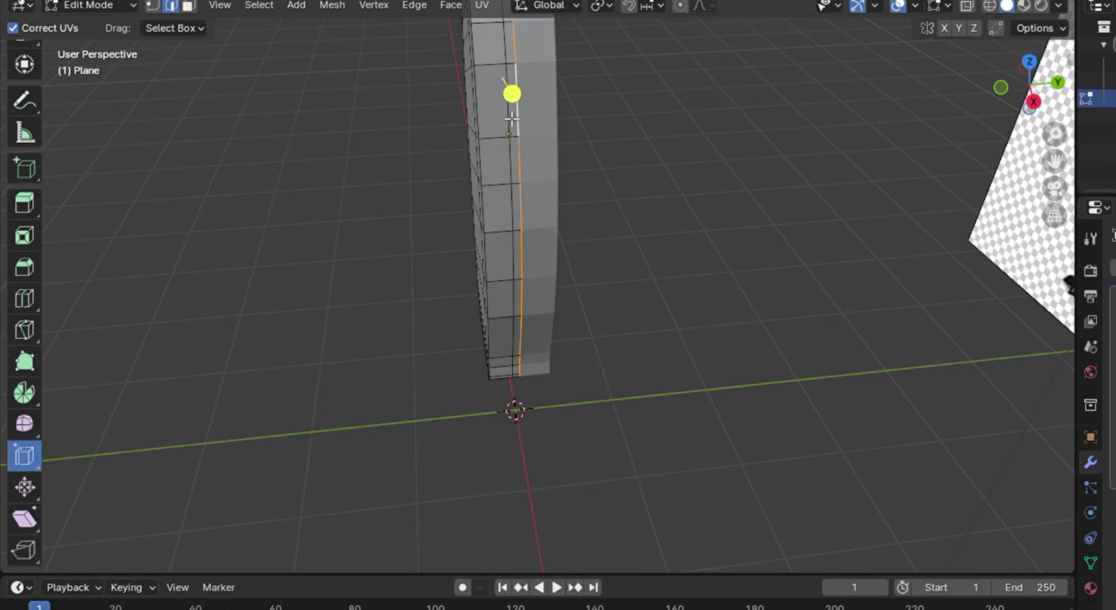
left_click_drag(511, 120, 491, 100)
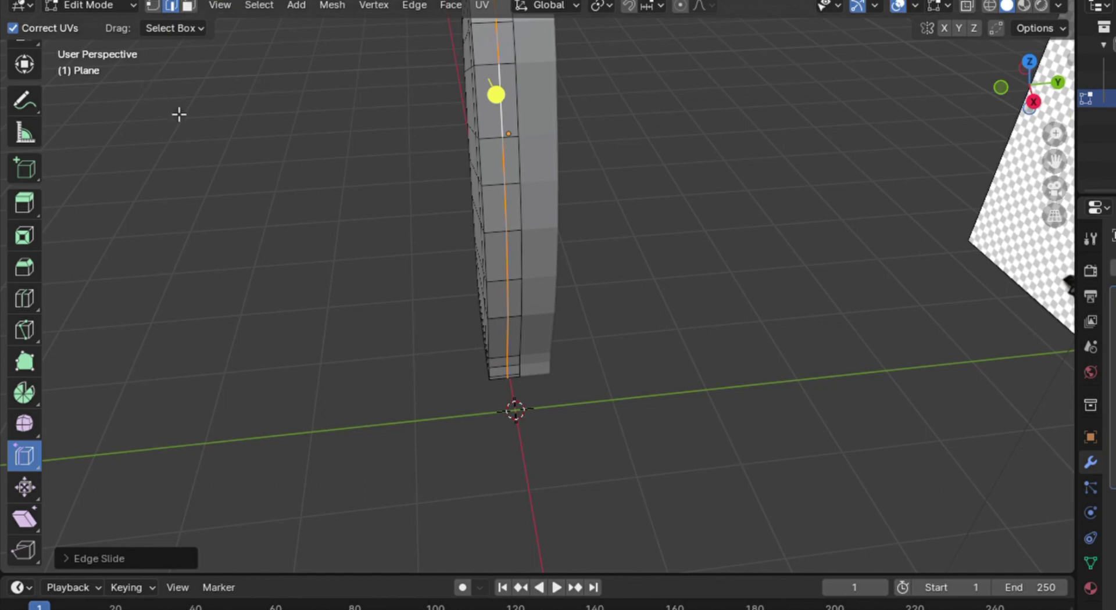
left_click(730, 194)
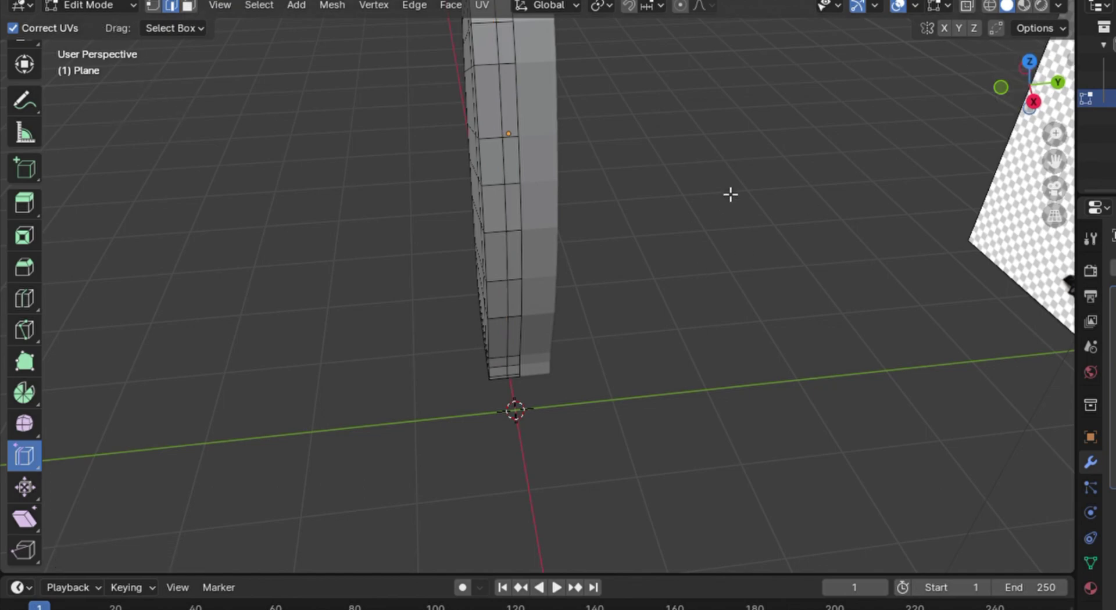
Extrude the long underside face of the body down and slightly forward over the reference legs to start a leg.
key("KP_1")
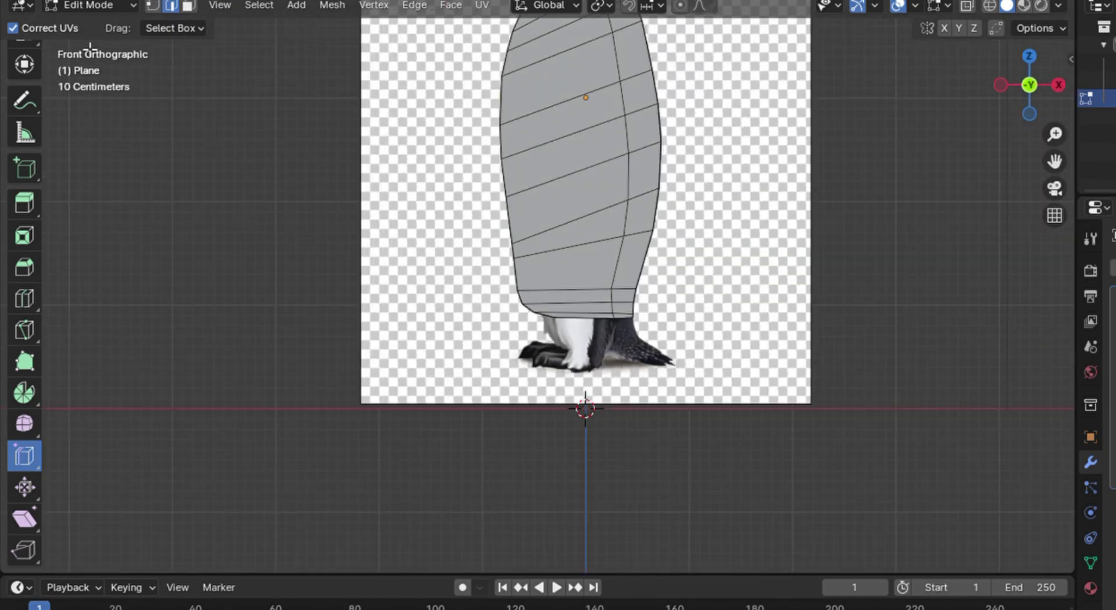
left_click(188, 5)
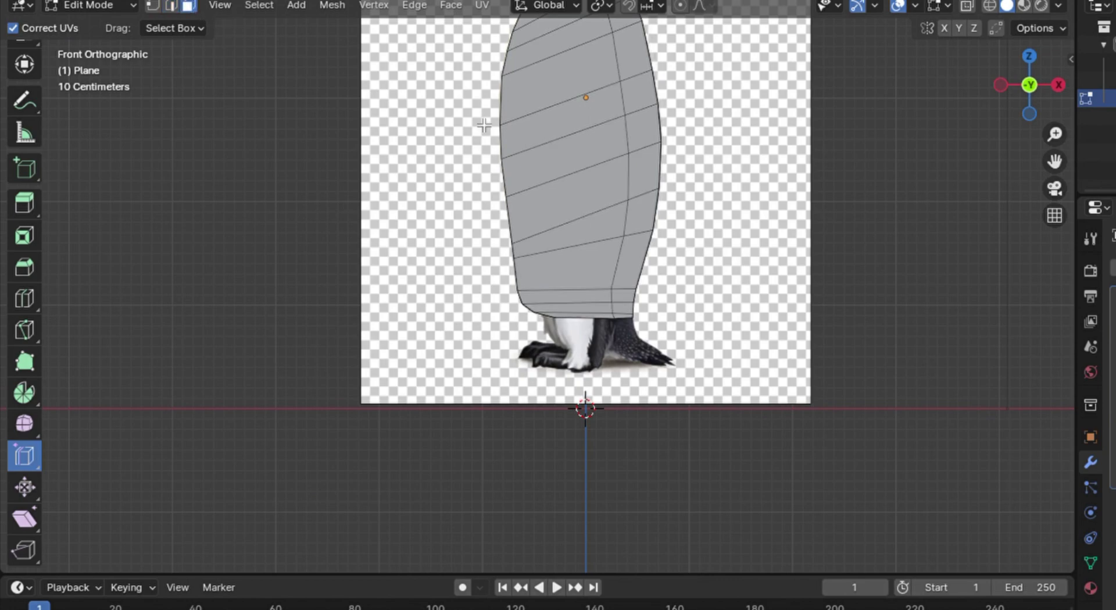
scroll(633, 274, "up", 3)
key("KP_5")
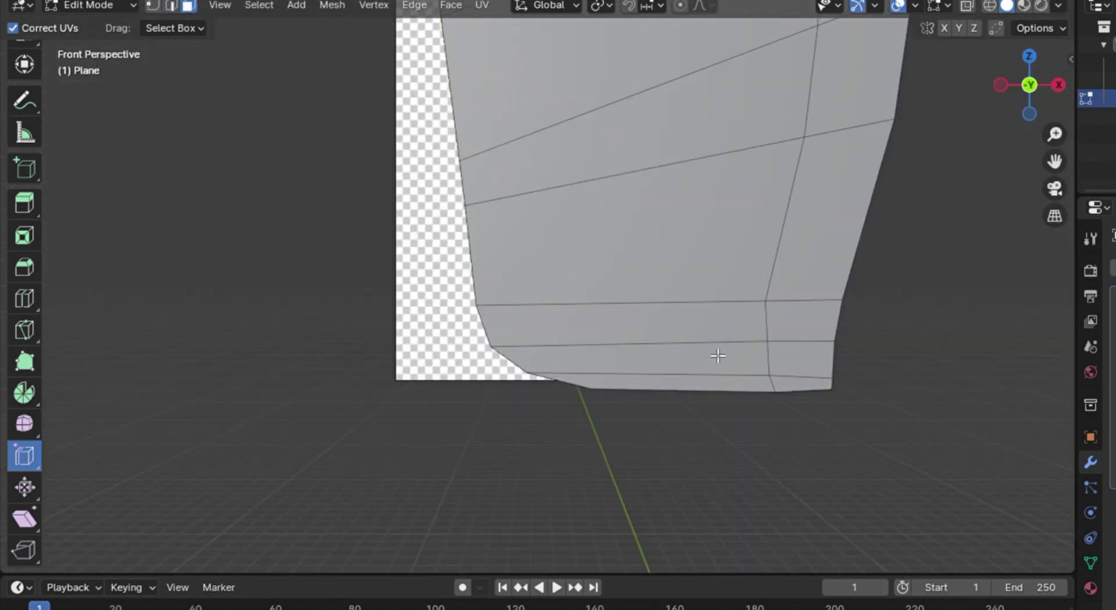
middle_click_drag(717, 356, 704, 161)
left_click(694, 147)
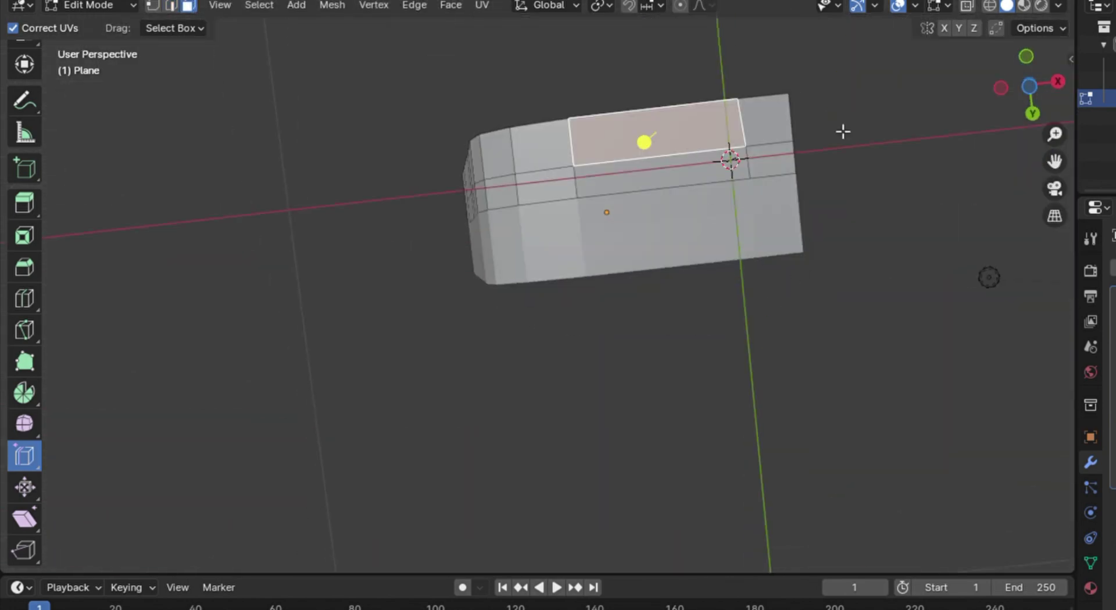
key("KP_1")
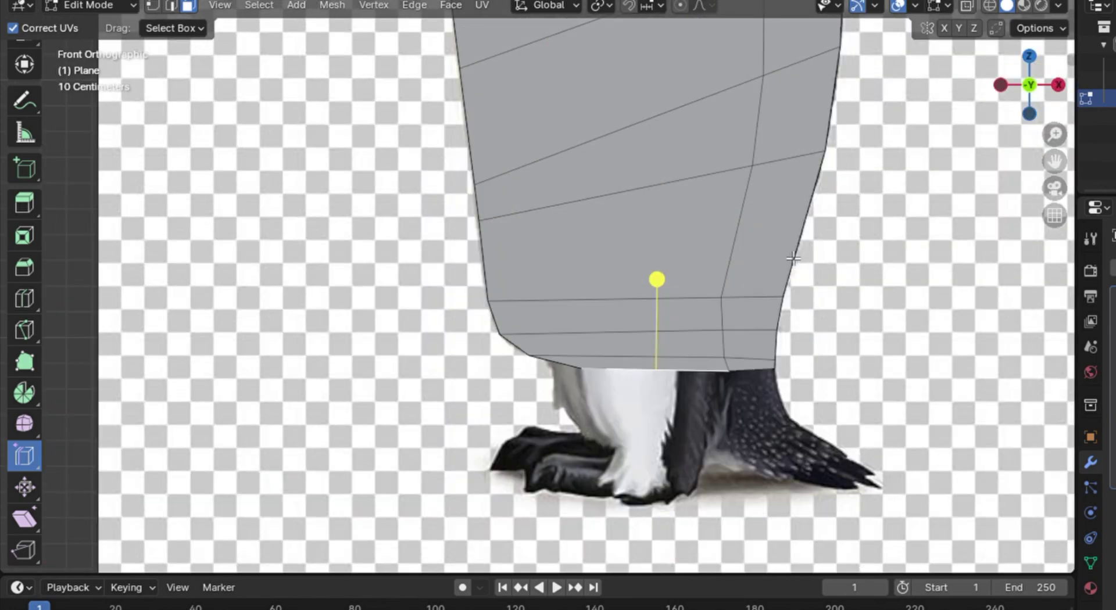
key("e")
right_click(794, 259)
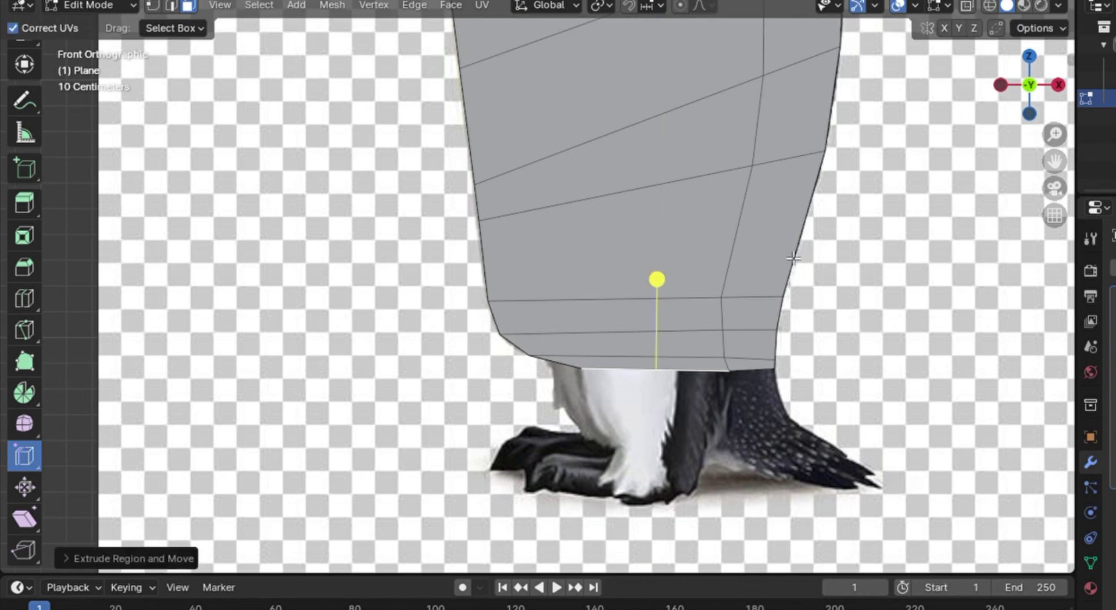
key("g")
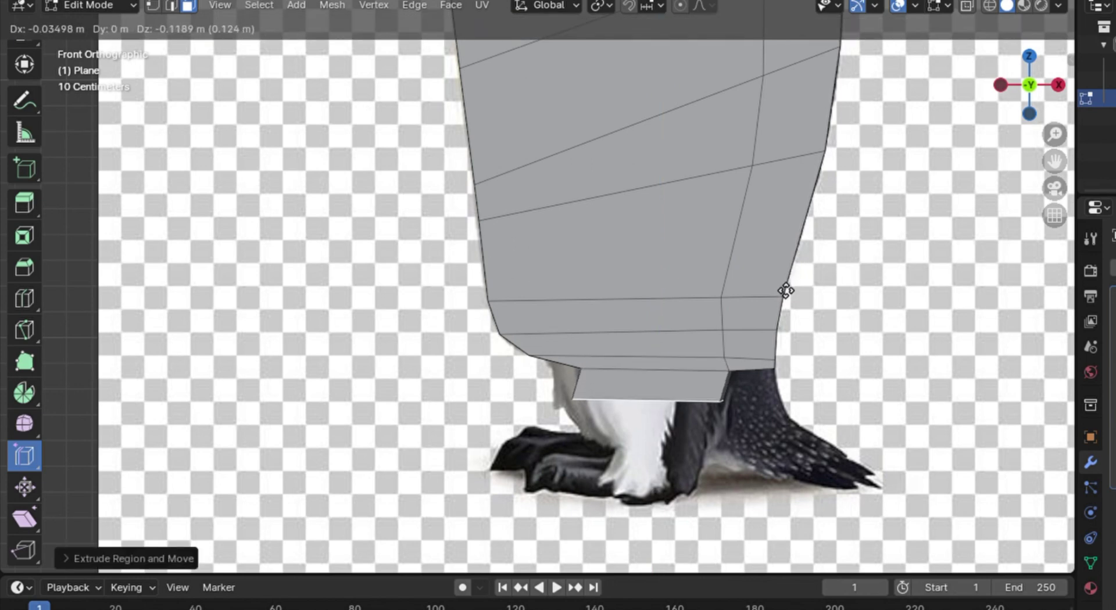
left_click(773, 324)
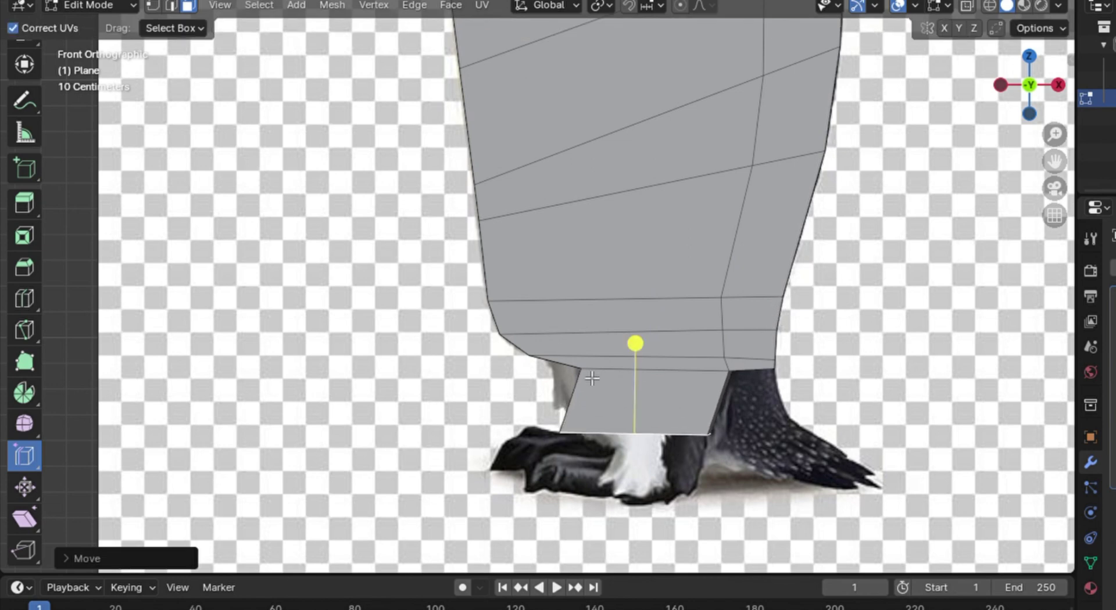
Move the leg's lower front edge about 0.126 m up and 0.084 m toward the back in front view.
scroll(24, 290, "up", 5)
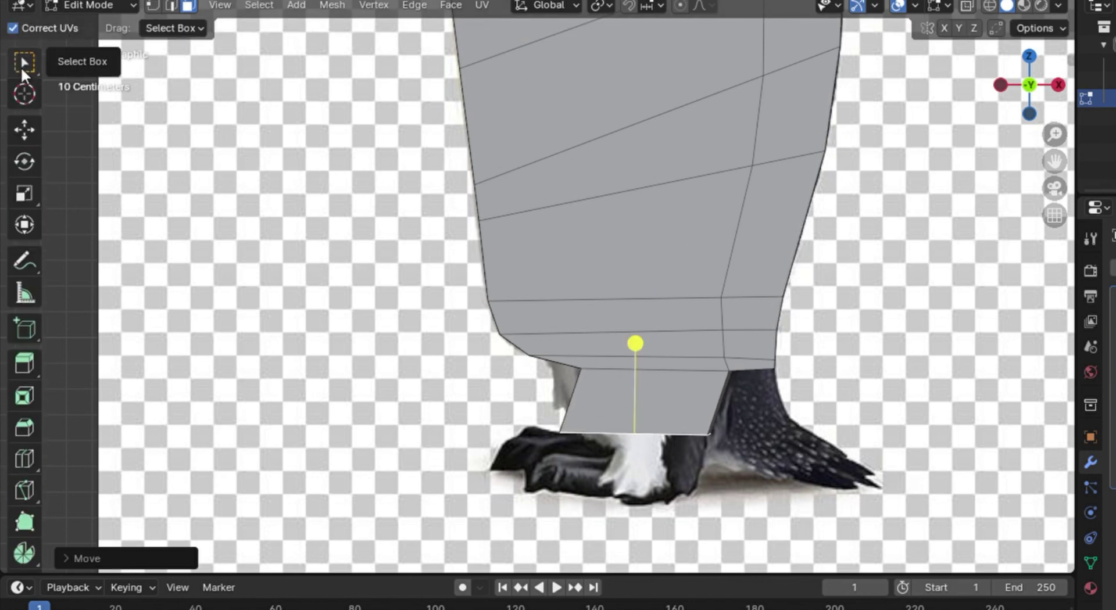
left_click(23, 62)
left_click(170, 6)
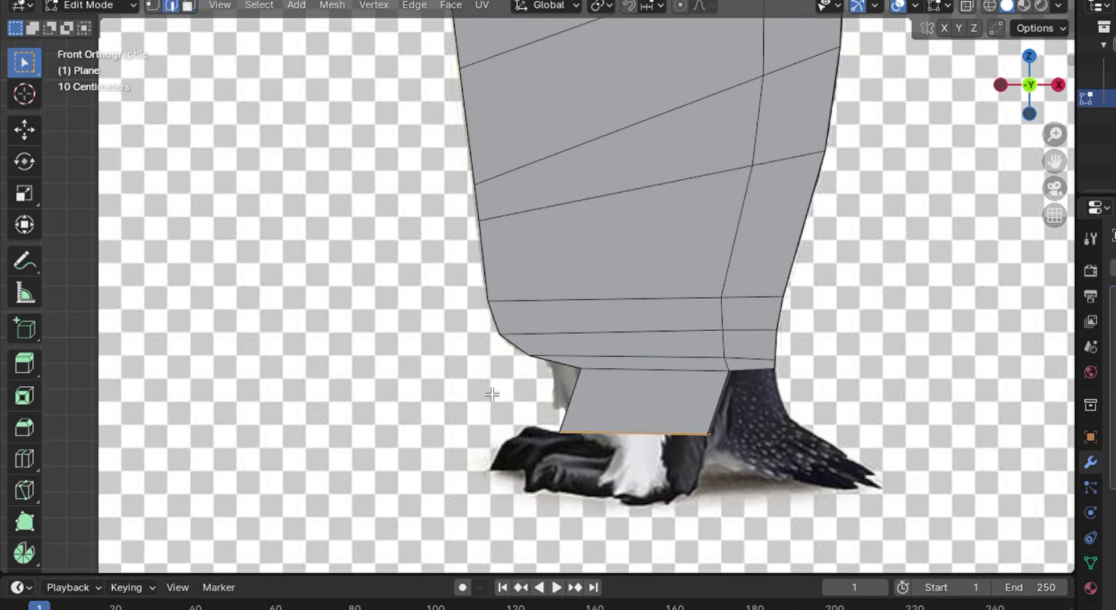
middle_click_drag(492, 395, 559, 364)
left_click(668, 446)
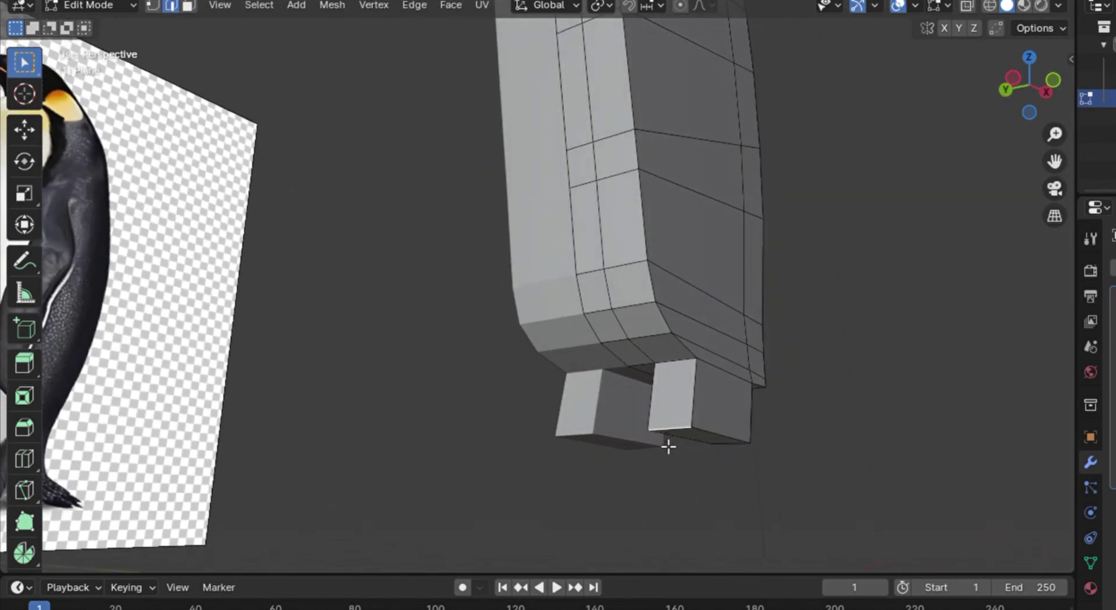
key("KP_1")
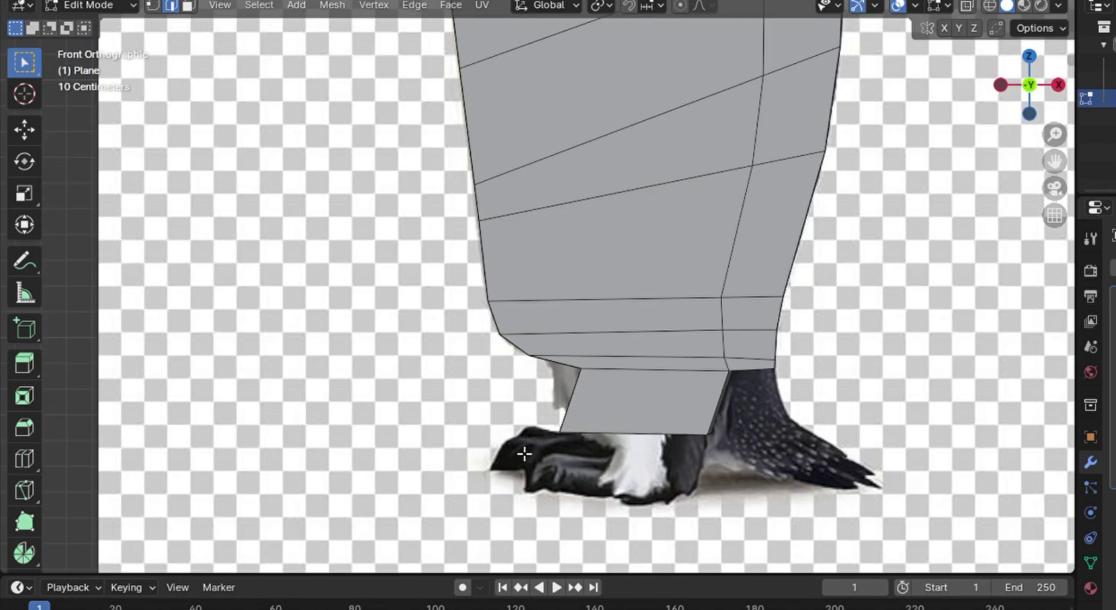
key("g")
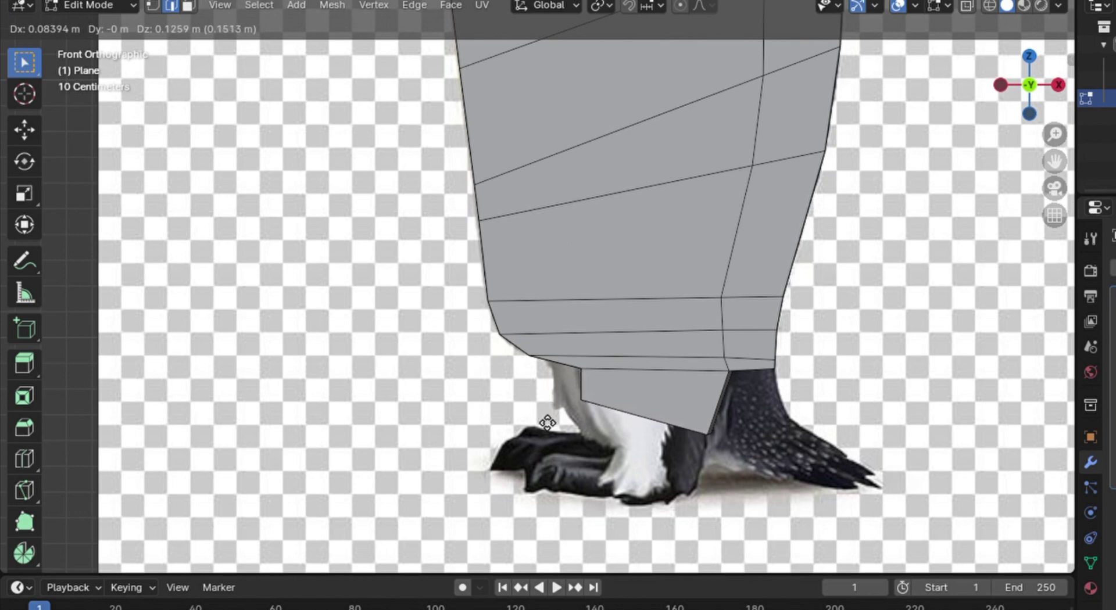
left_click(547, 422)
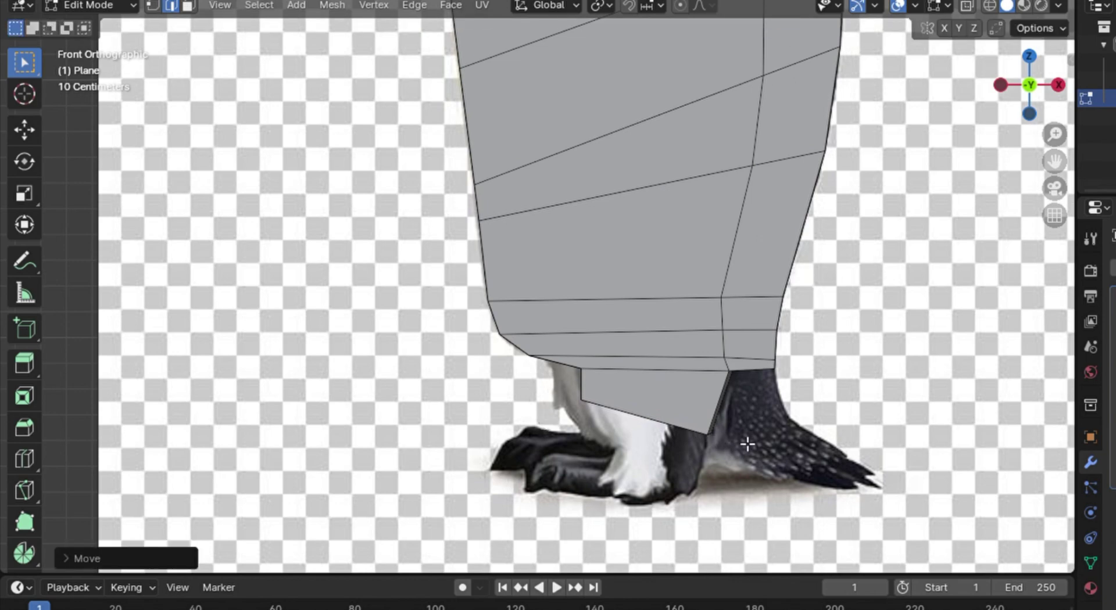
Move the leg's upper front edge, where it joins the body, slightly forward in front view.
scroll(747, 444, "down", 3)
scroll(571, 386, "up", 5)
middle_click_drag(584, 395, 720, 366)
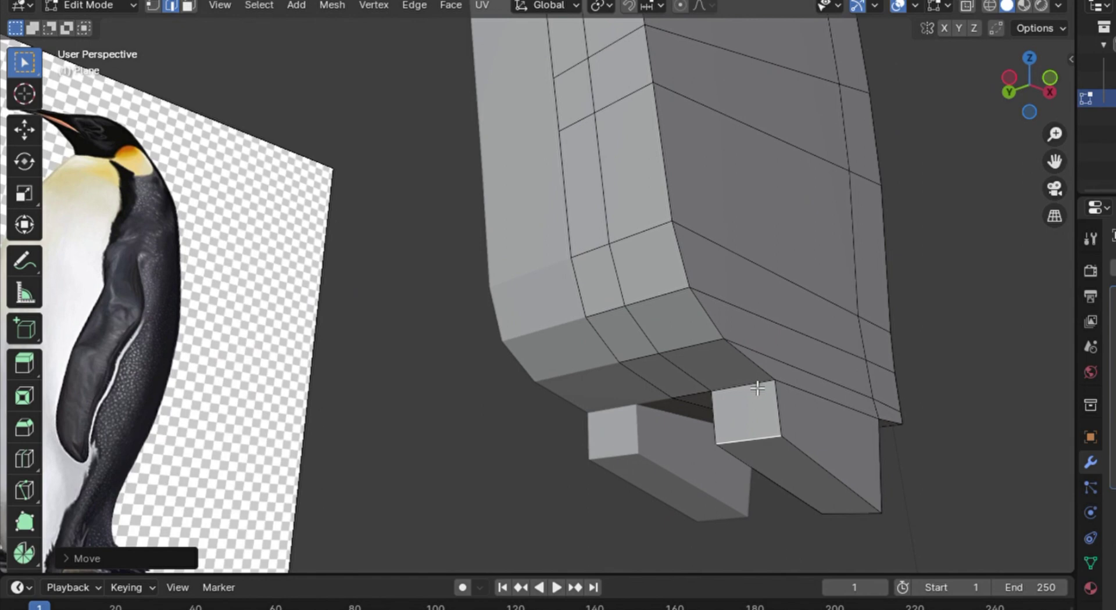
left_click(756, 390)
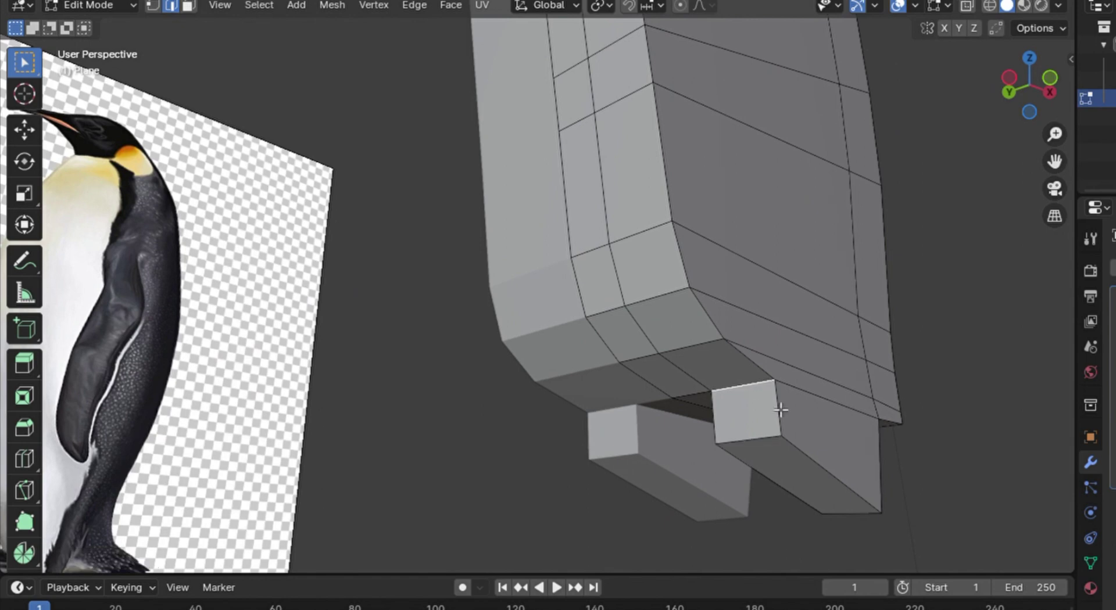
left_click(485, 437)
left_click(746, 391)
key("KP_1")
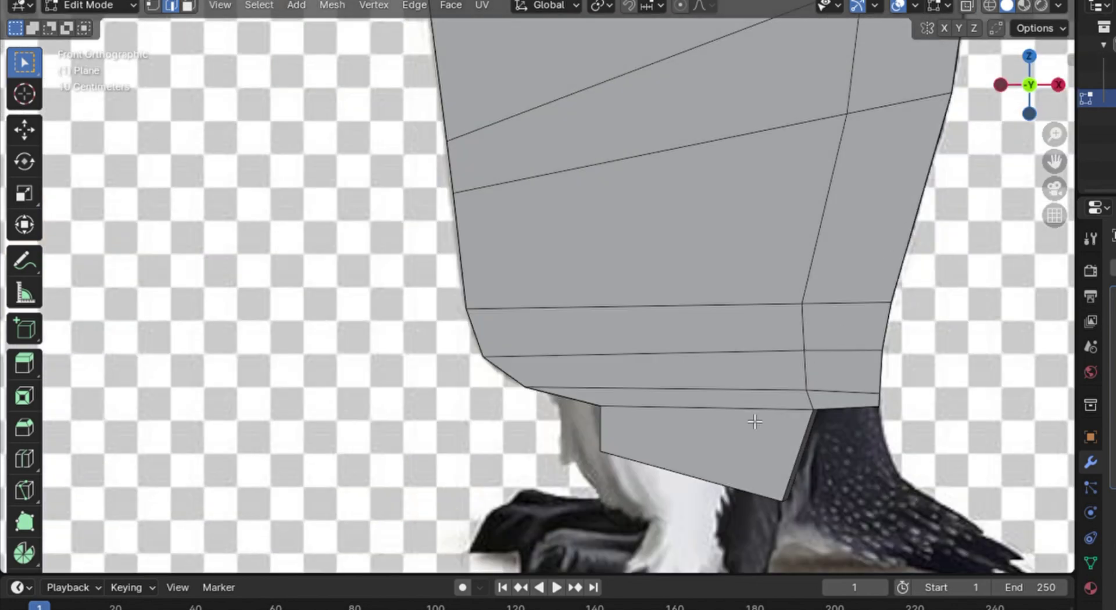
key("g")
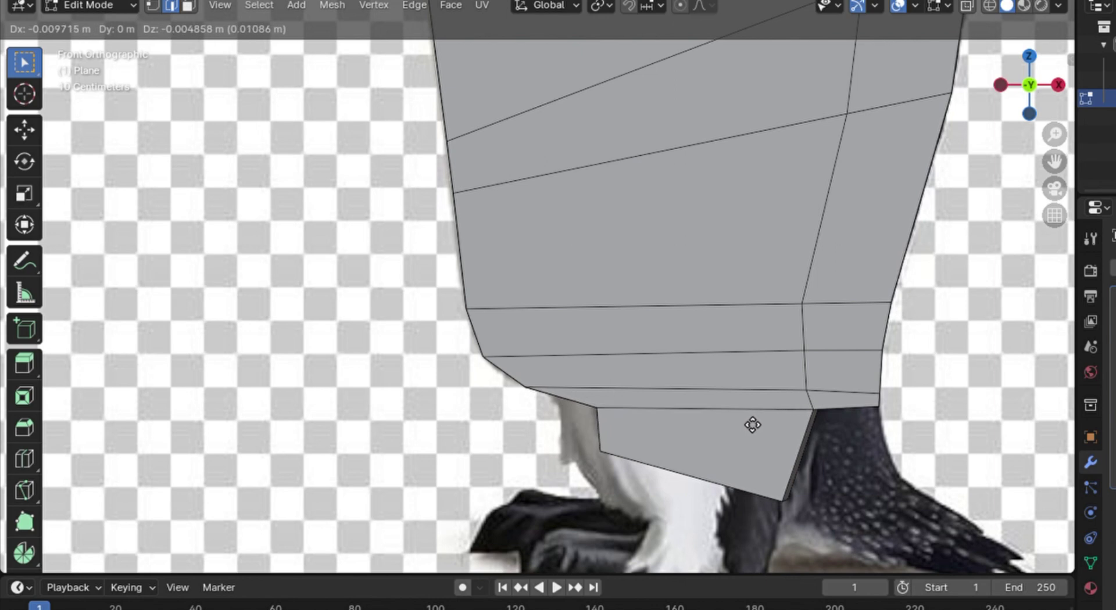
left_click(754, 423)
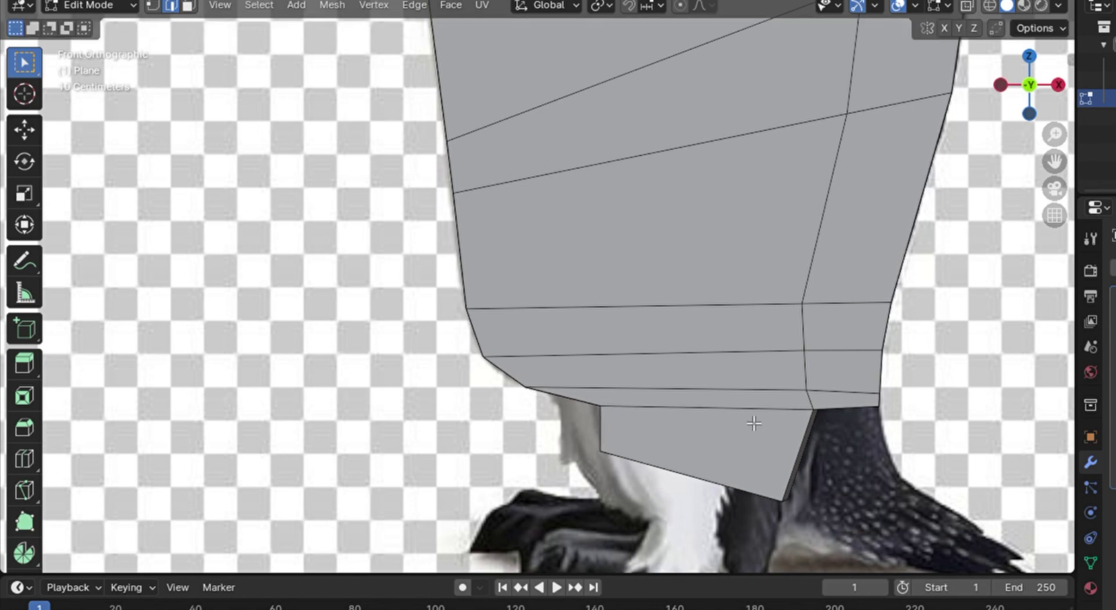
key("g")
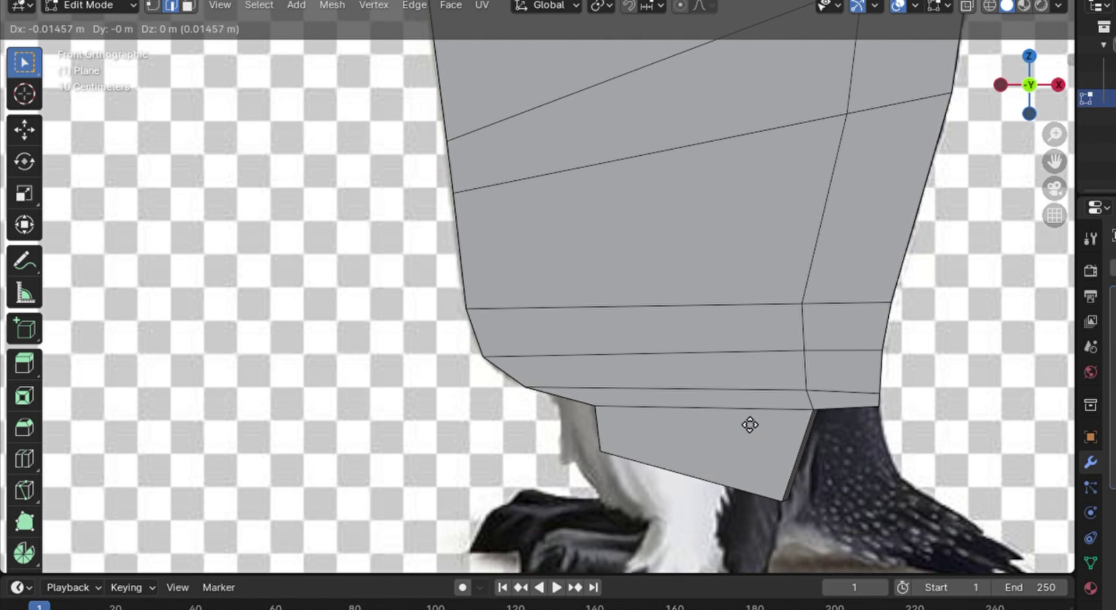
left_click(746, 423)
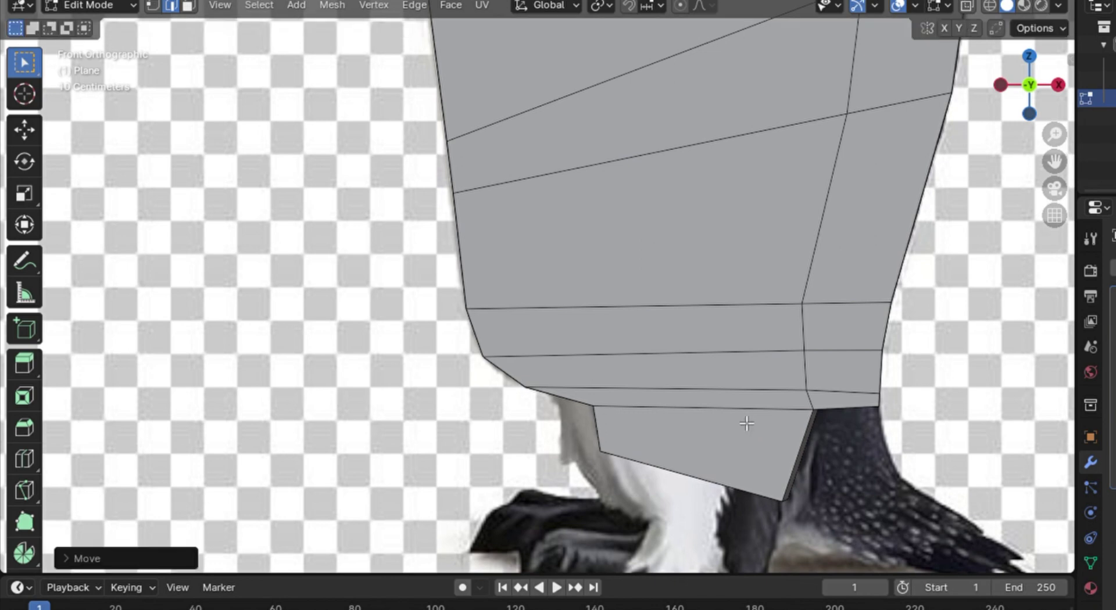
Move the leg's lower back edge about 0.13 m up and 0.042 m toward the back, level with the lower front edge.
middle_click_drag(839, 460, 826, 443)
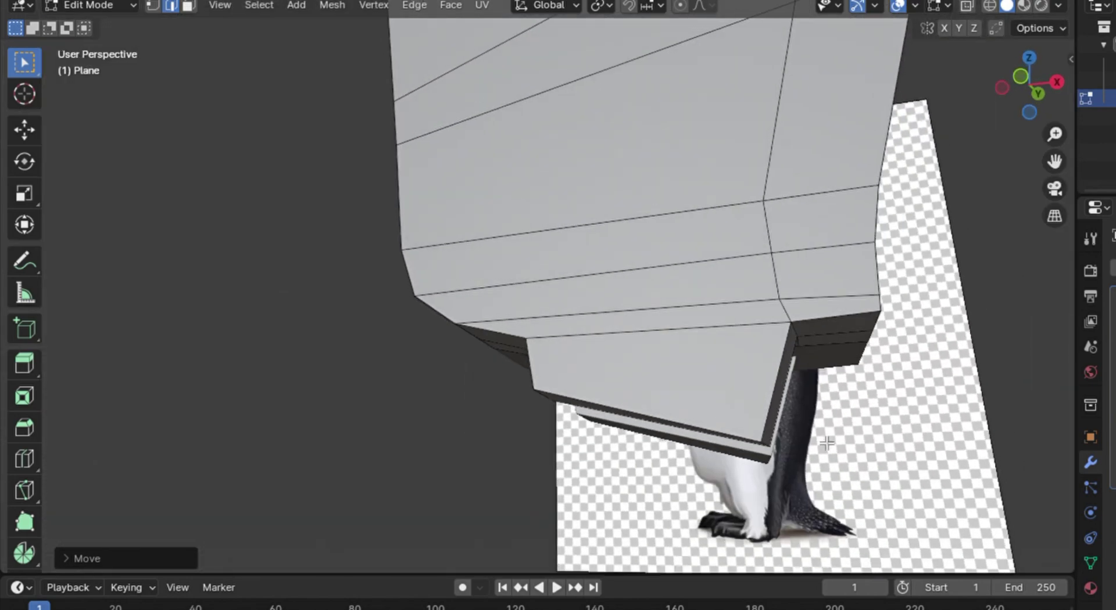
key("KP_1")
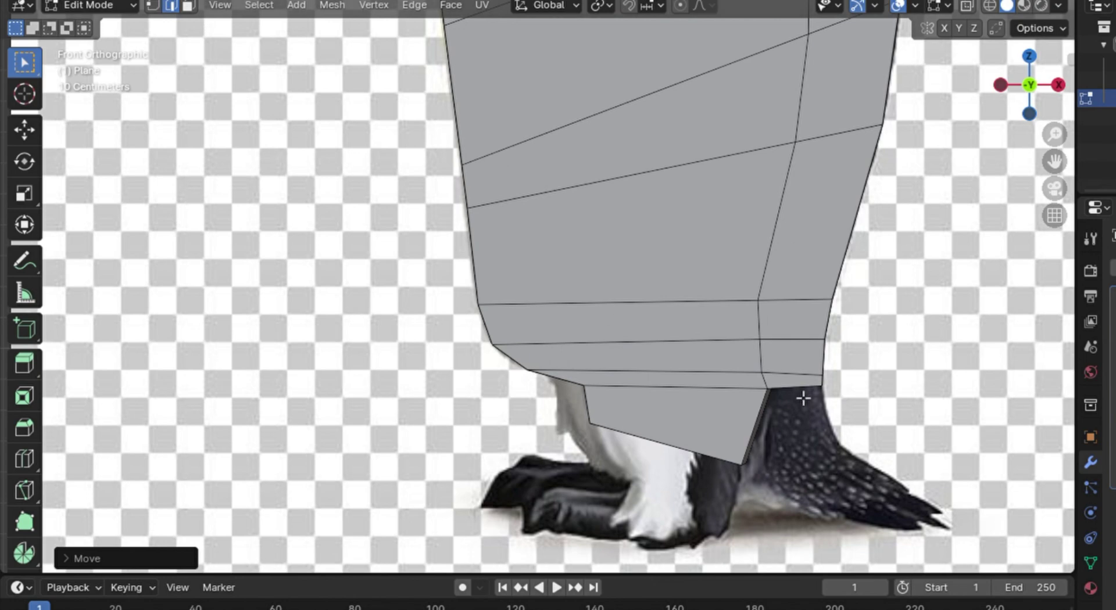
scroll(783, 488, "down", 1)
middle_click_drag(783, 488, 664, 399)
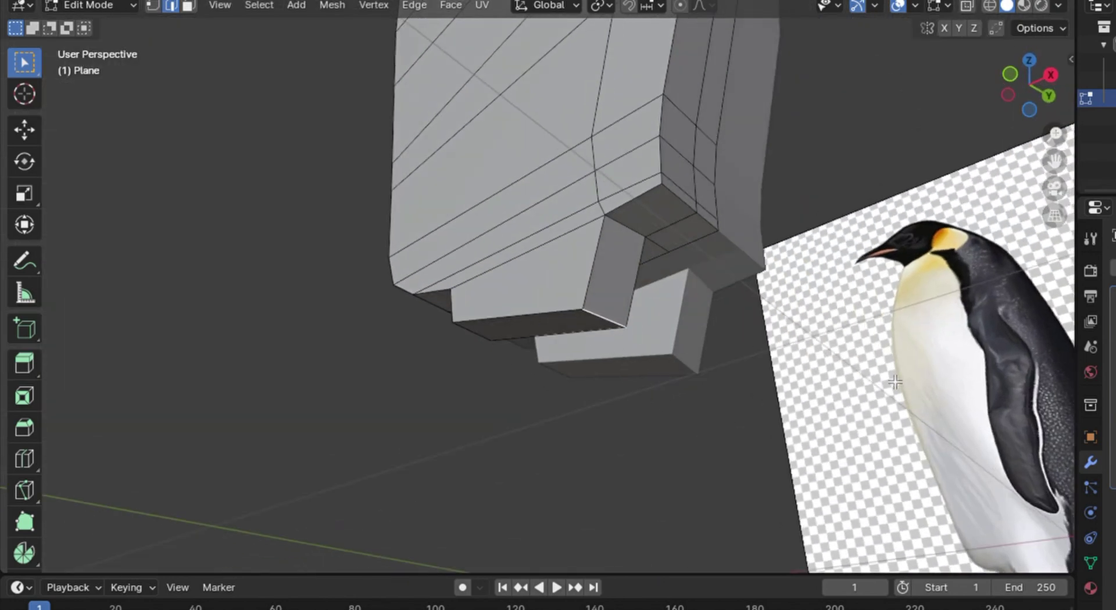
key("KP_1")
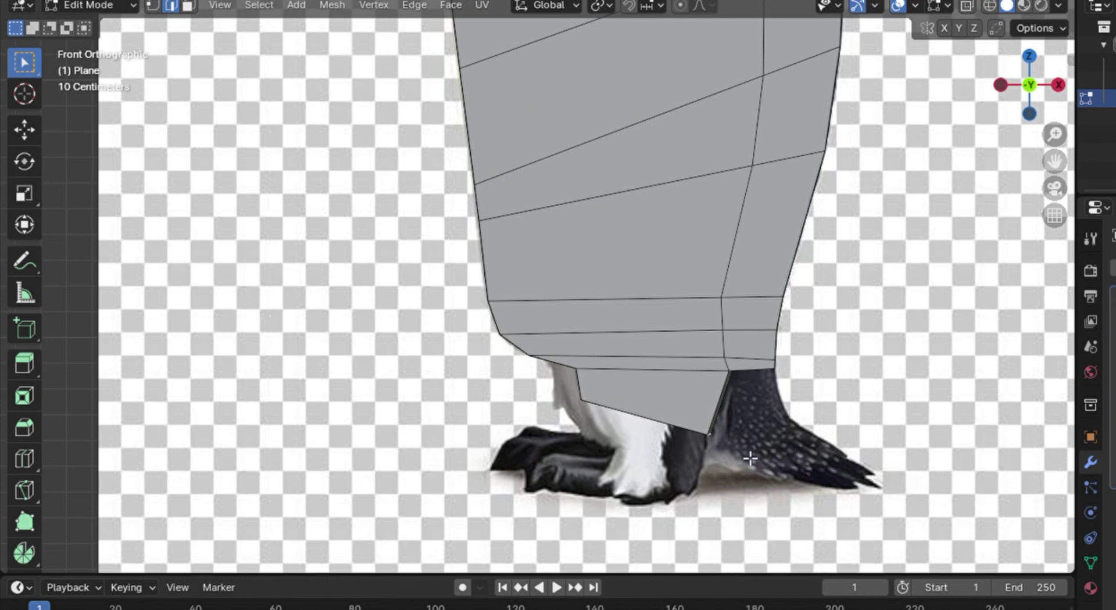
key("g")
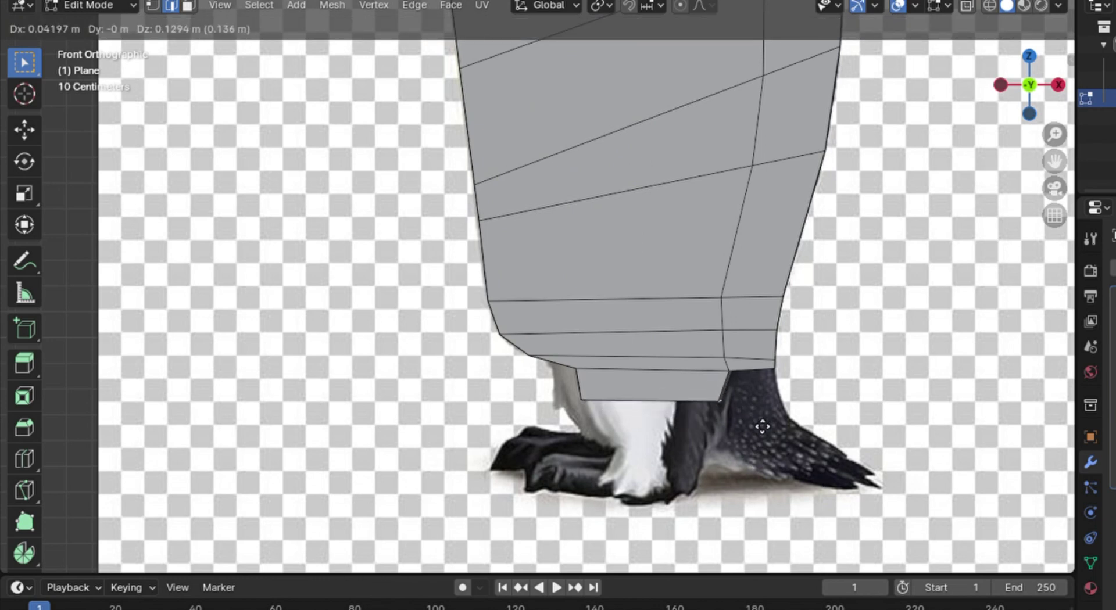
left_click(761, 427)
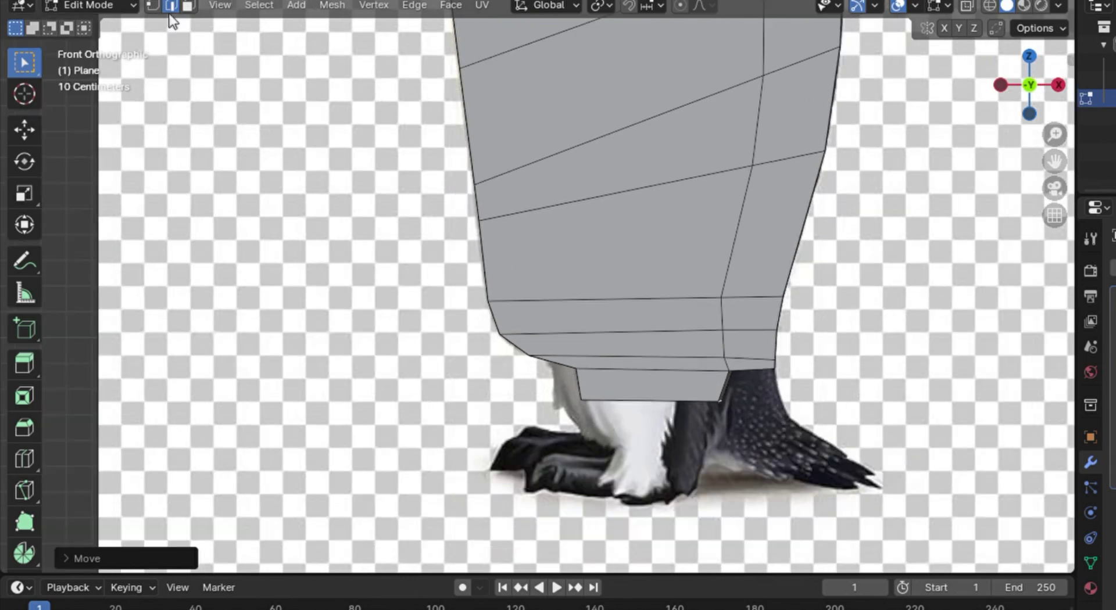
Extrude the leg's bottom face and move it down and toward the back in front view, following the reference leg's front outline.
left_click(188, 7)
scroll(635, 376, "up", 1)
middle_click_drag(678, 442, 701, 382)
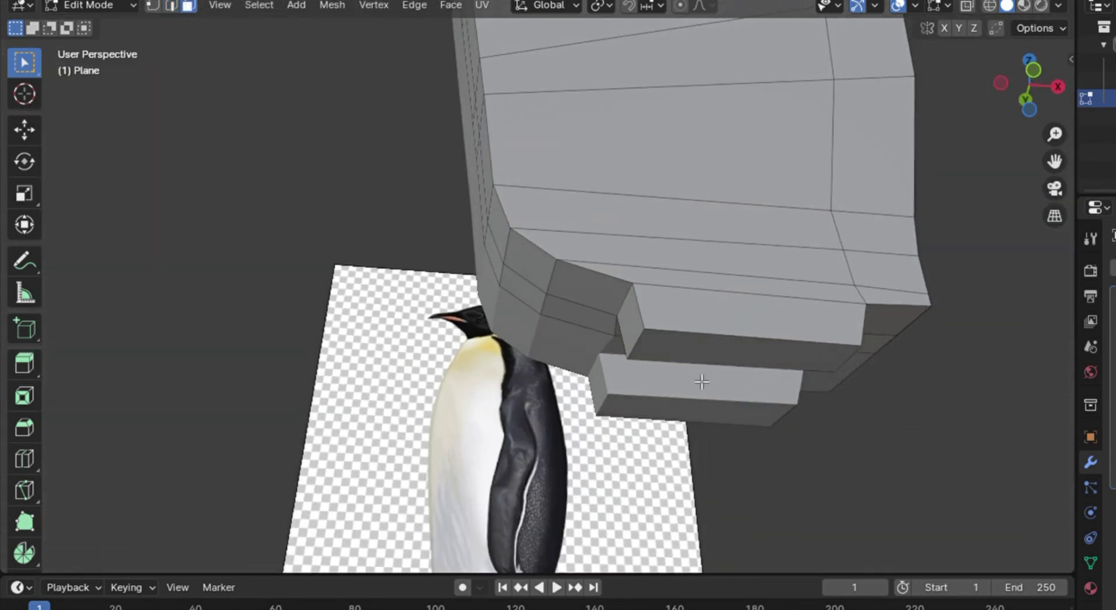
left_click(713, 360)
key("KP_1")
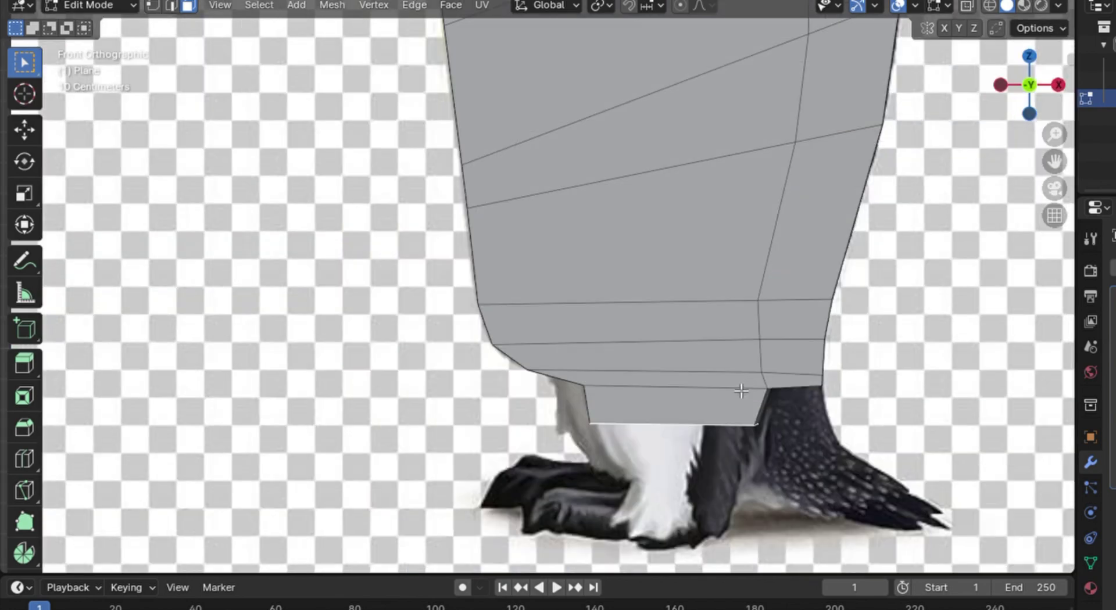
key("e")
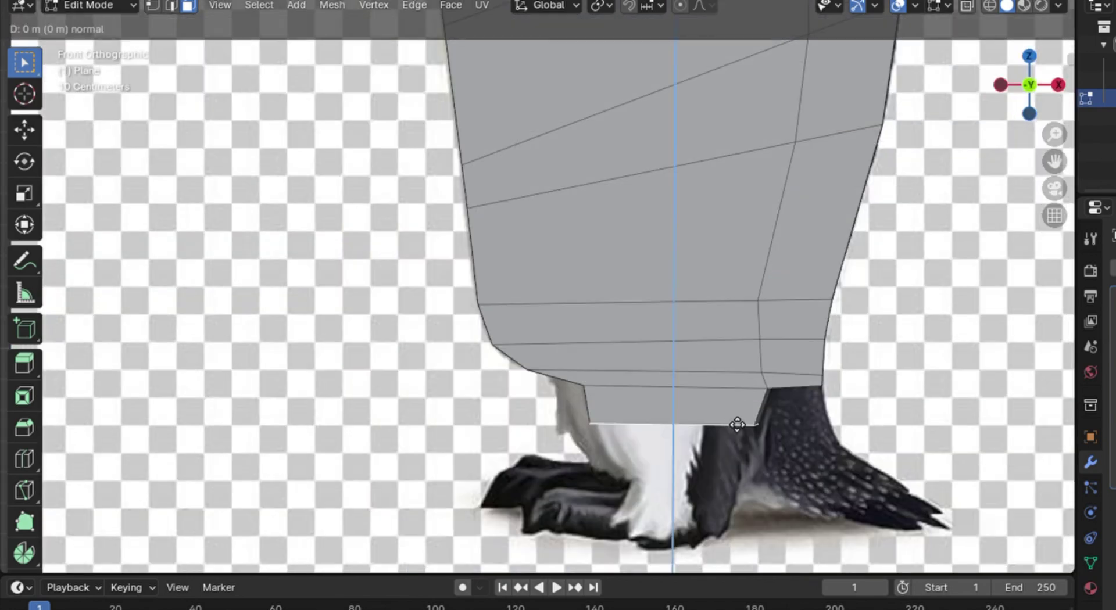
left_click(747, 435)
key("e")
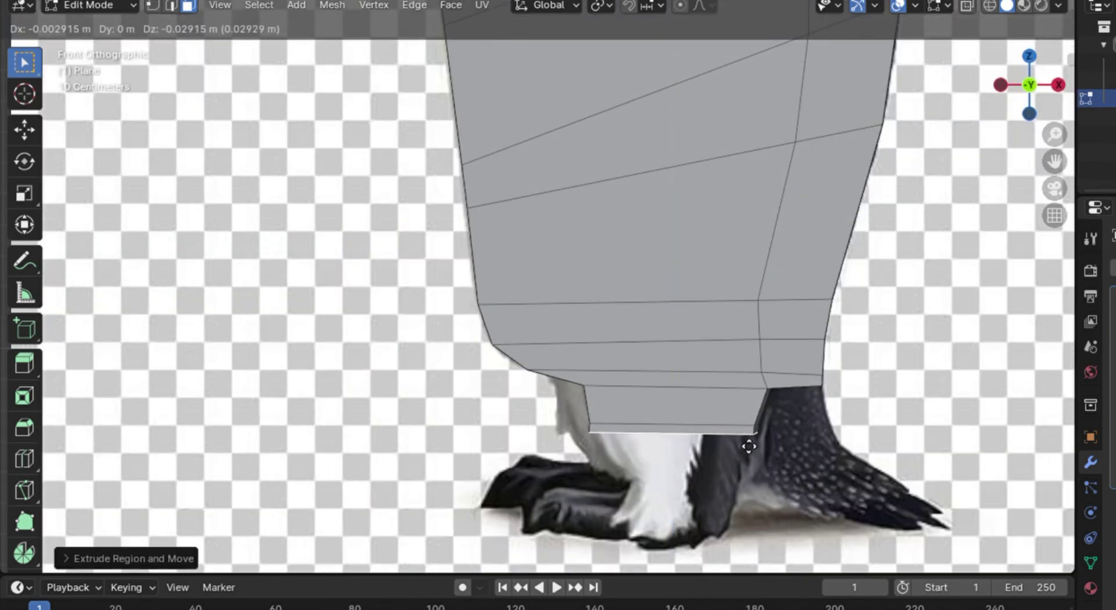
left_click(771, 476)
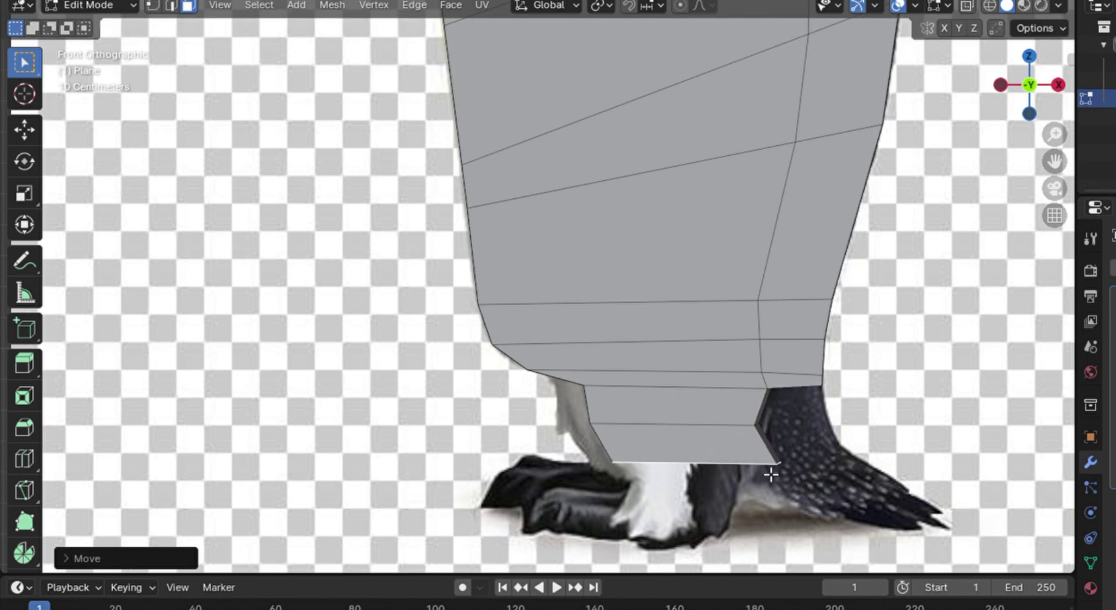
Move the extruded leg section's bottom back edge about 0.14 m forward in front view to taper the leg along the reference.
scroll(893, 519, "up", 1)
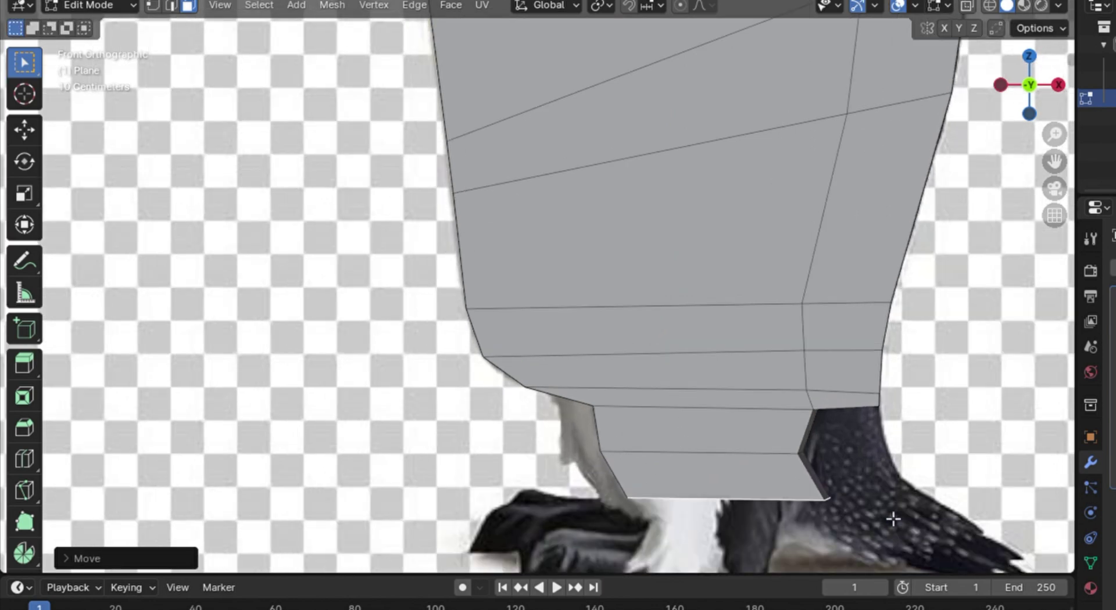
middle_click_drag(891, 518, 471, 214)
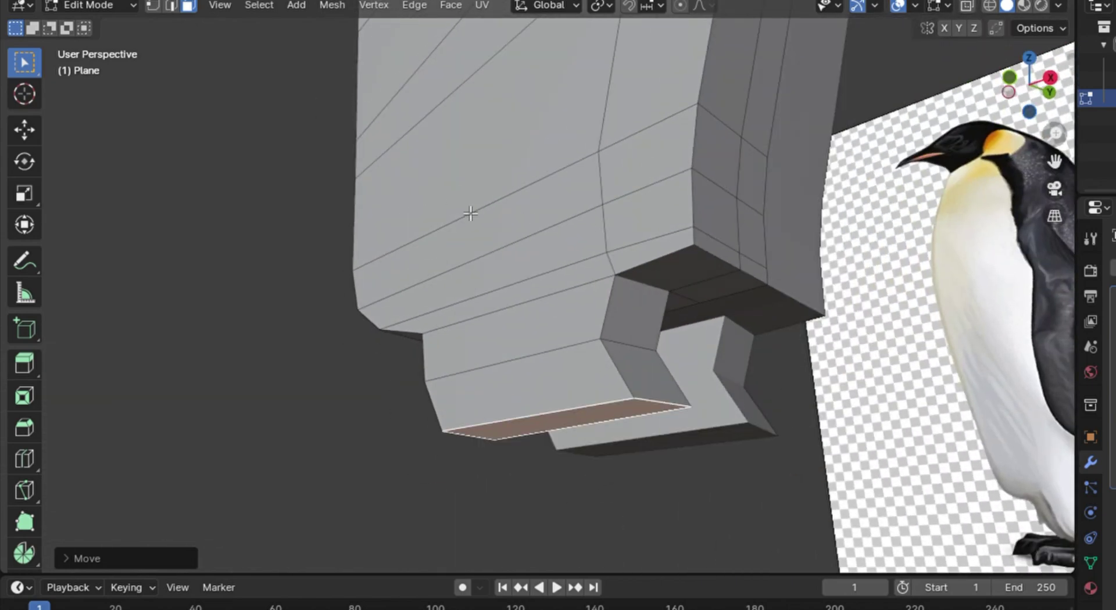
left_click(174, 2)
left_click(666, 416)
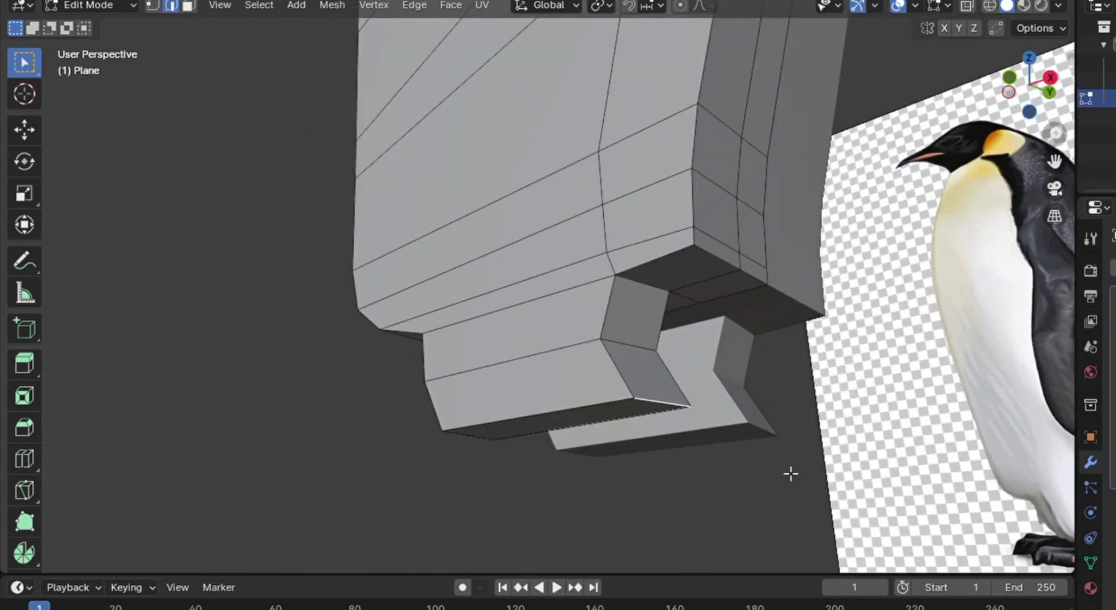
key("KP_1")
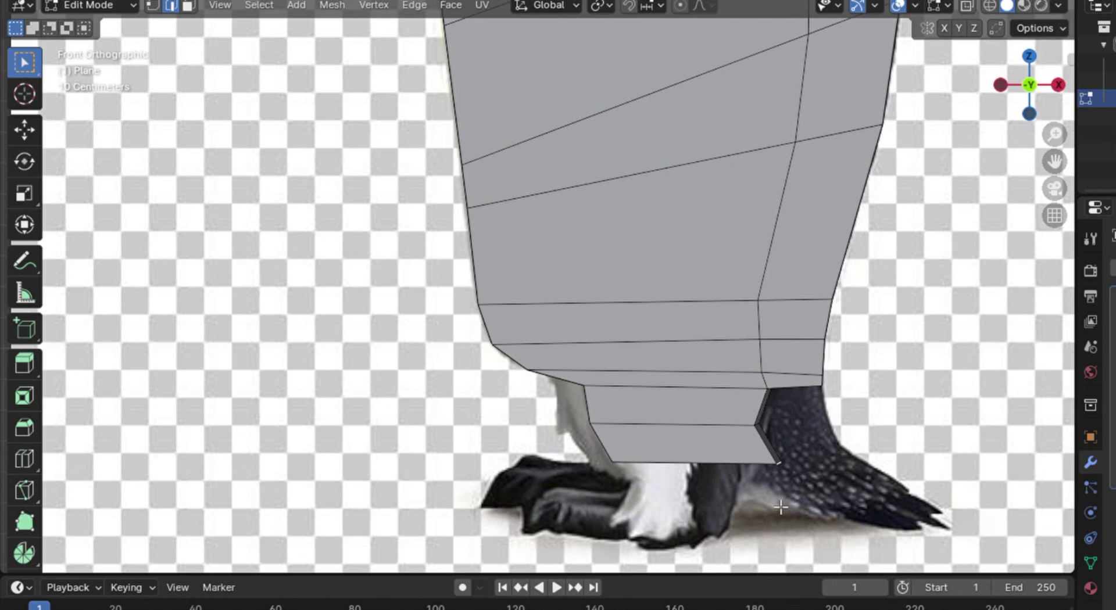
key("g")
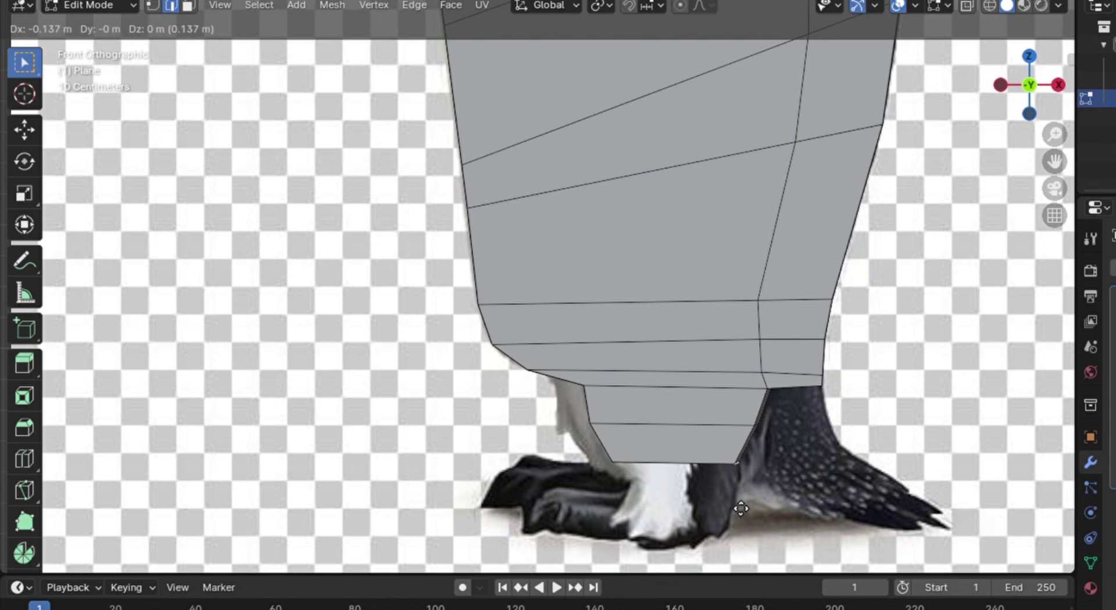
left_click(744, 505)
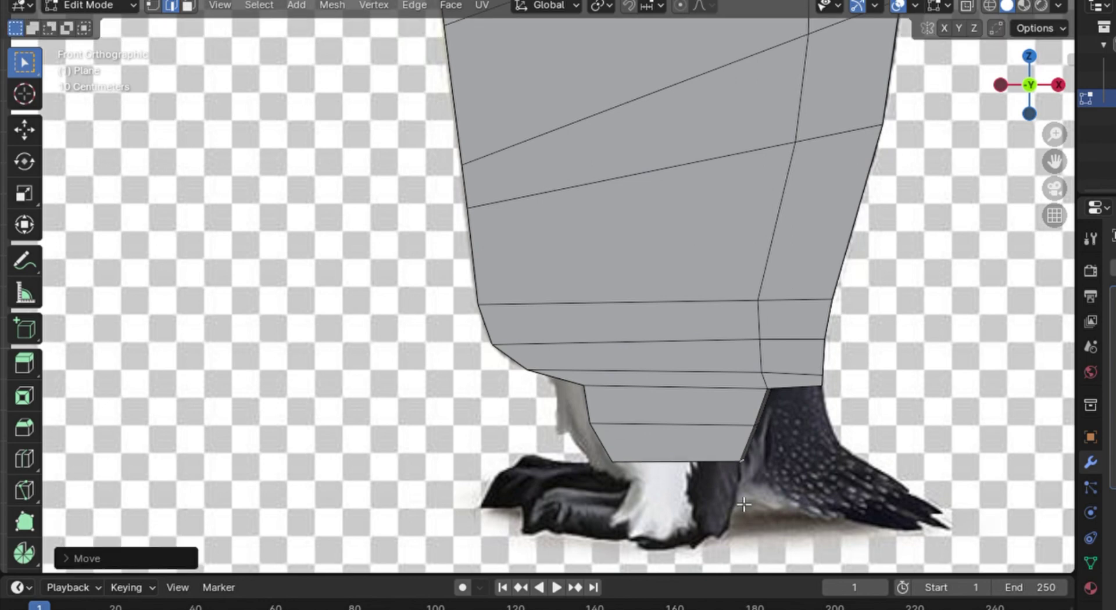
key("g")
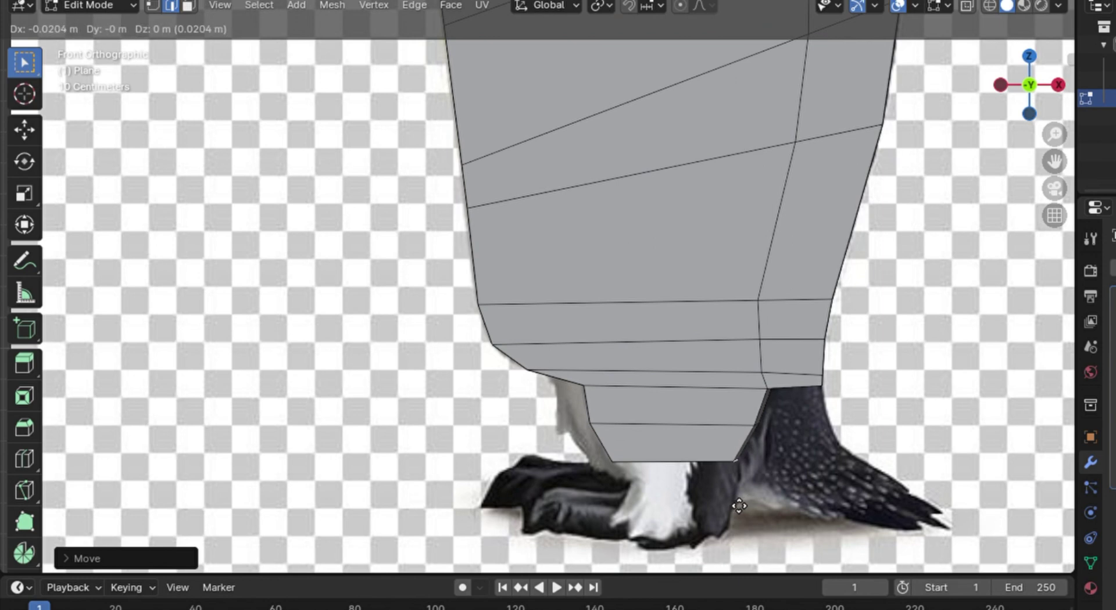
left_click(738, 506)
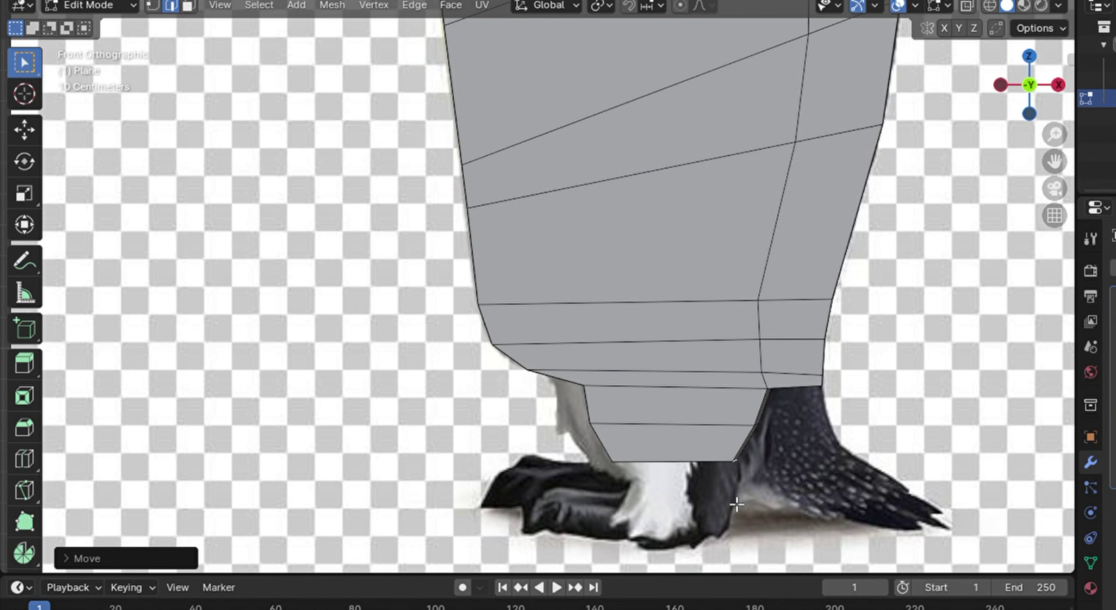
Extrude the leg's bottom face again and move it about 0.058 m down and 0.058 m toward the back.
left_click(187, 6)
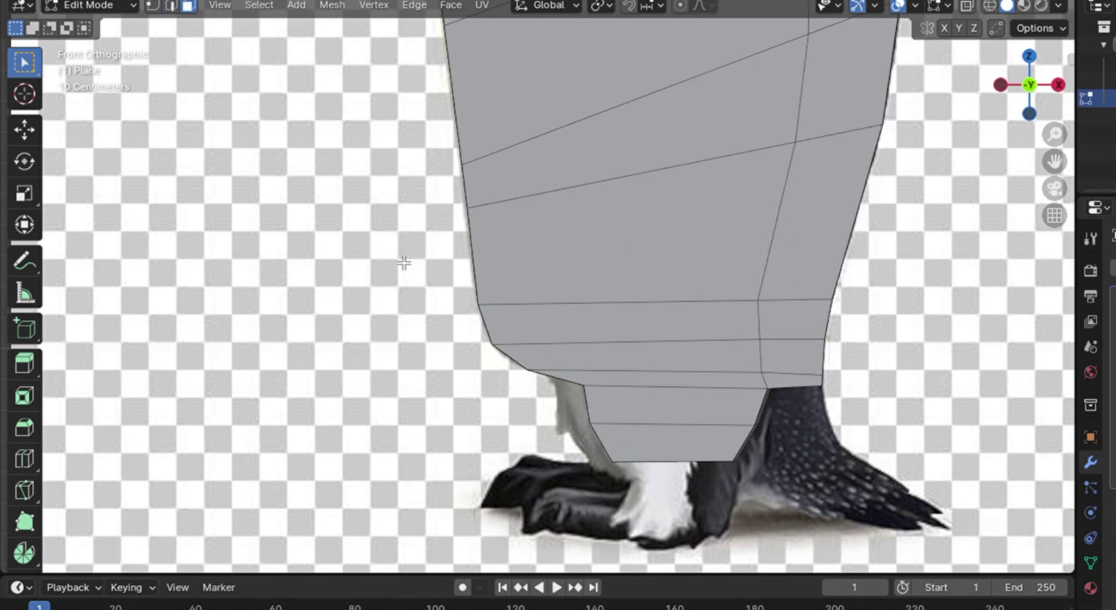
middle_click_drag(718, 410, 715, 306)
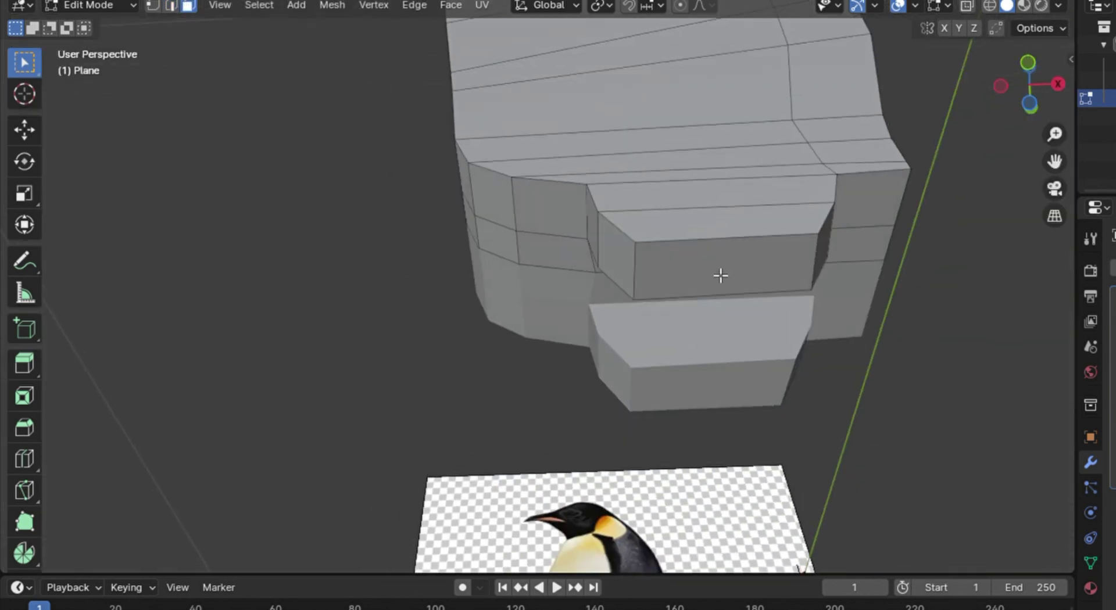
left_click(720, 276)
key("KP_1")
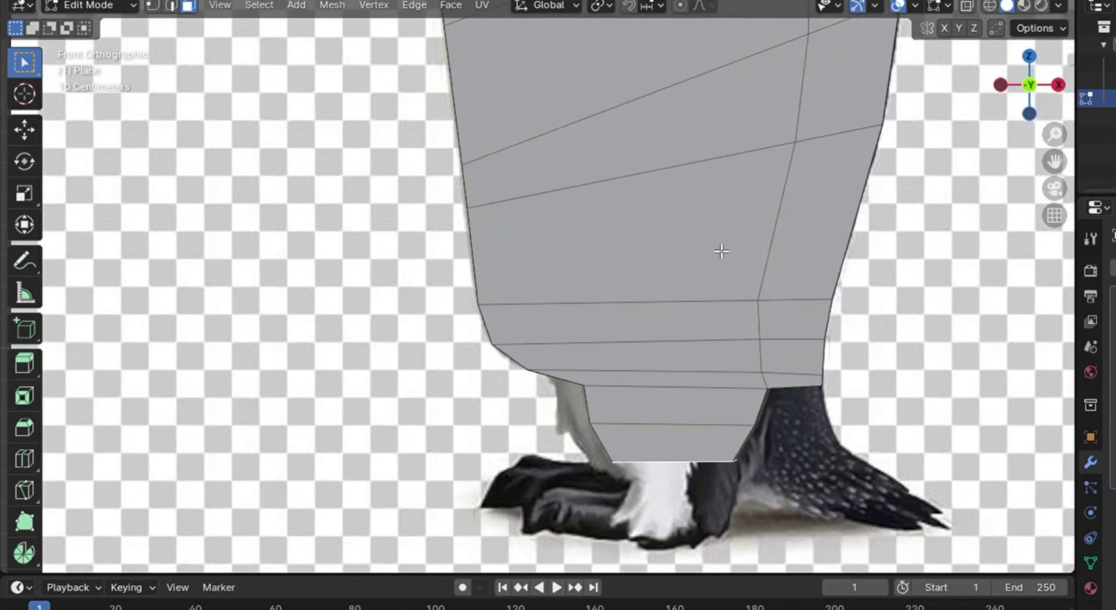
key("e")
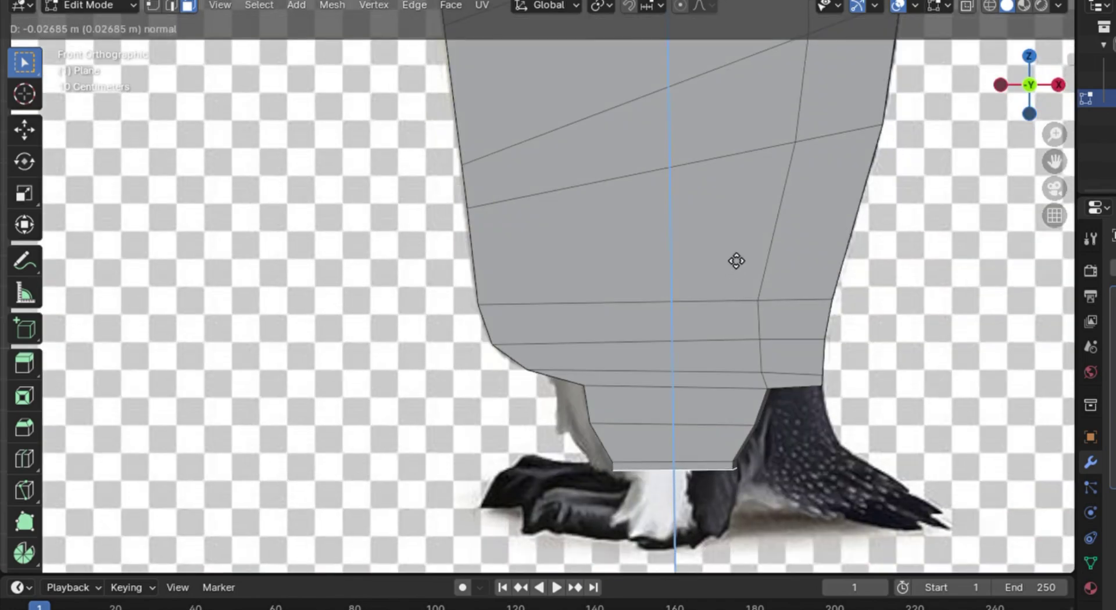
right_click(734, 262)
key("g")
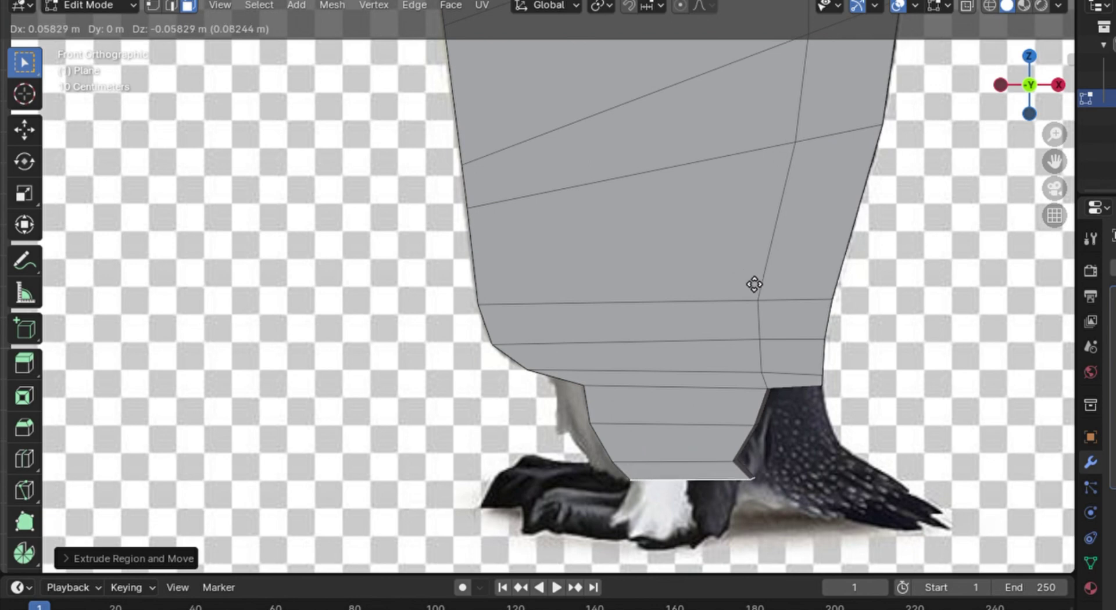
left_click(755, 284)
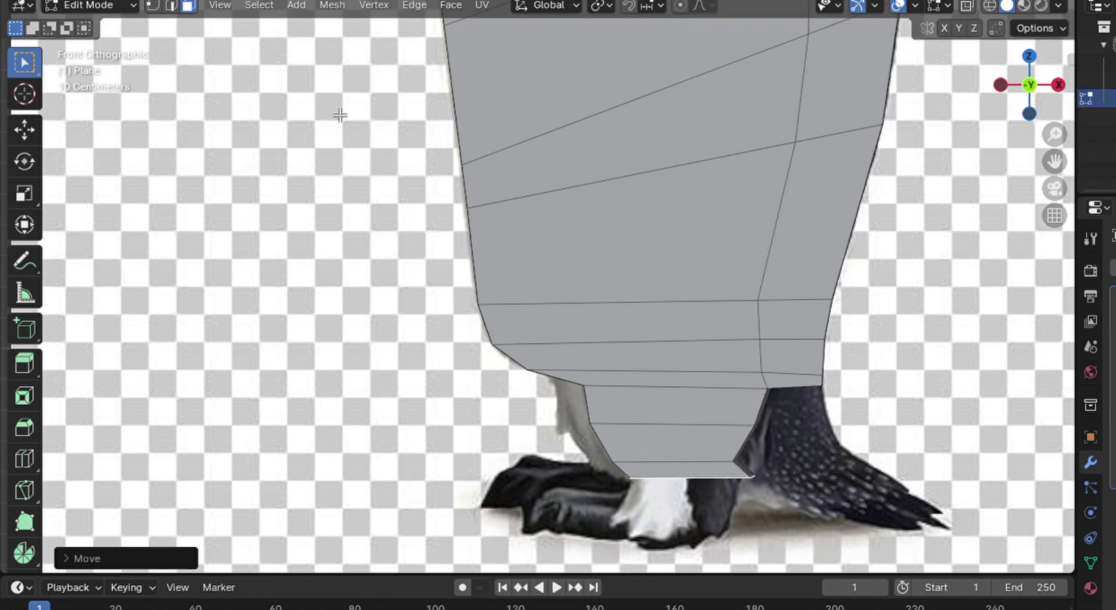
Move the new bottom back edge of the leg about 0.047 m forward along the X axis.
left_click(173, 7)
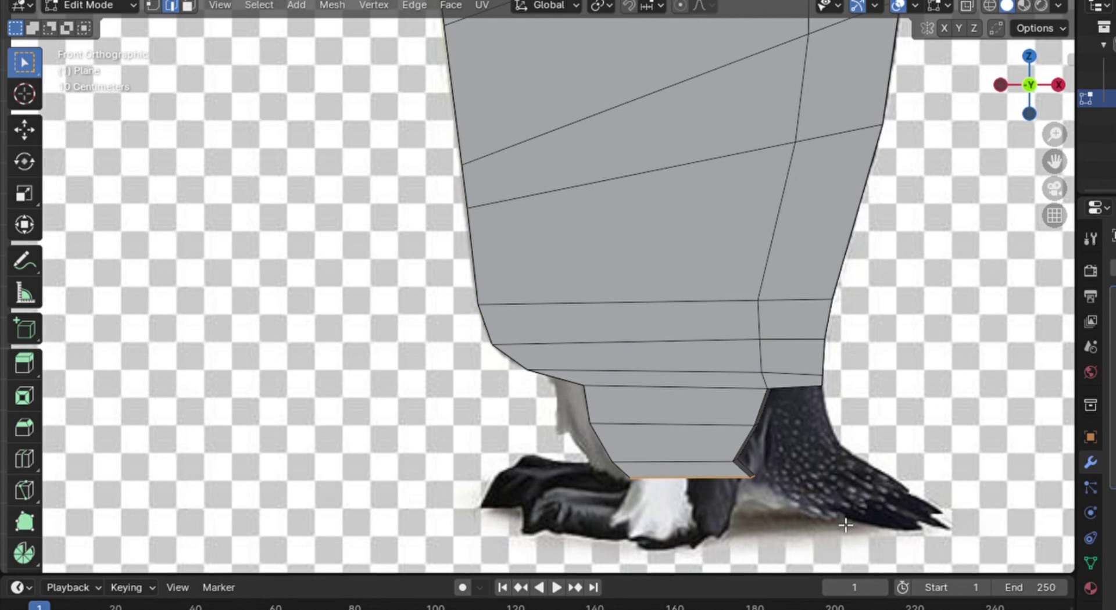
middle_click_drag(846, 526, 714, 426)
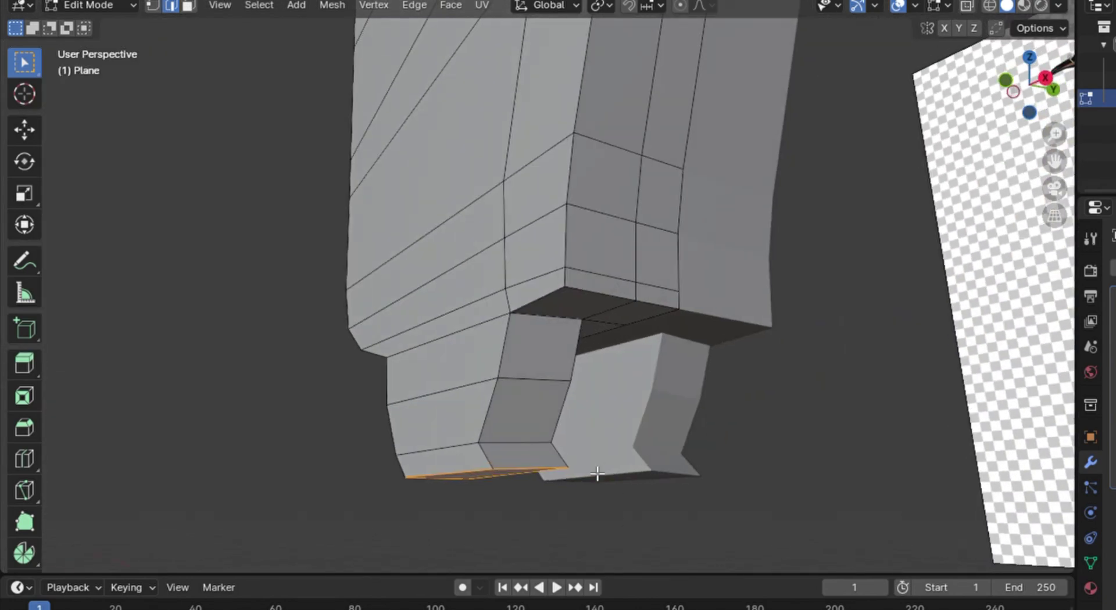
left_click(542, 472)
key("KP_1")
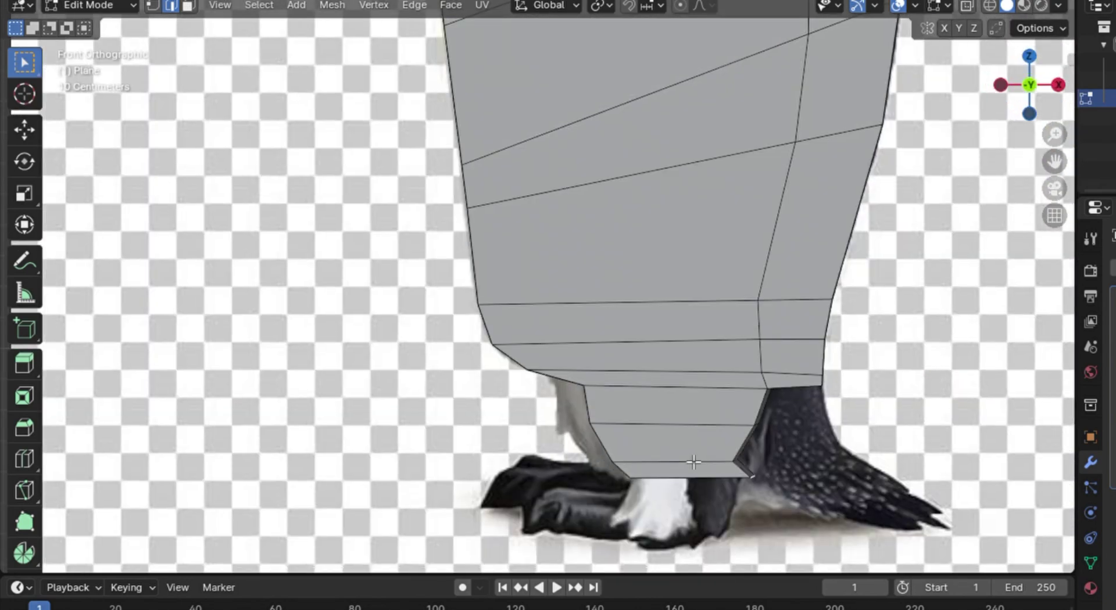
key("e")
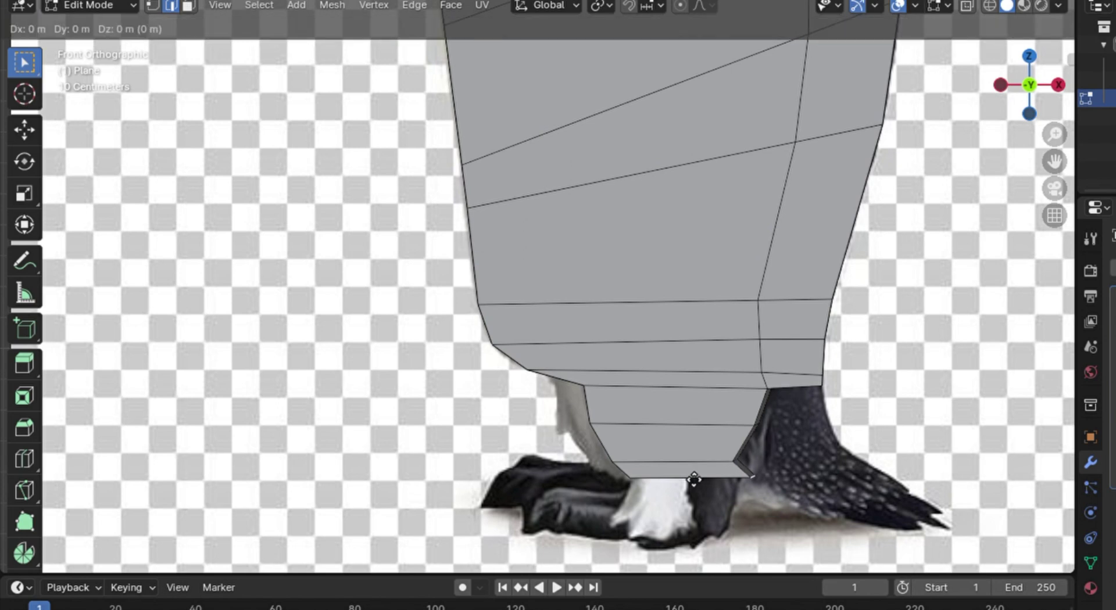
key("x")
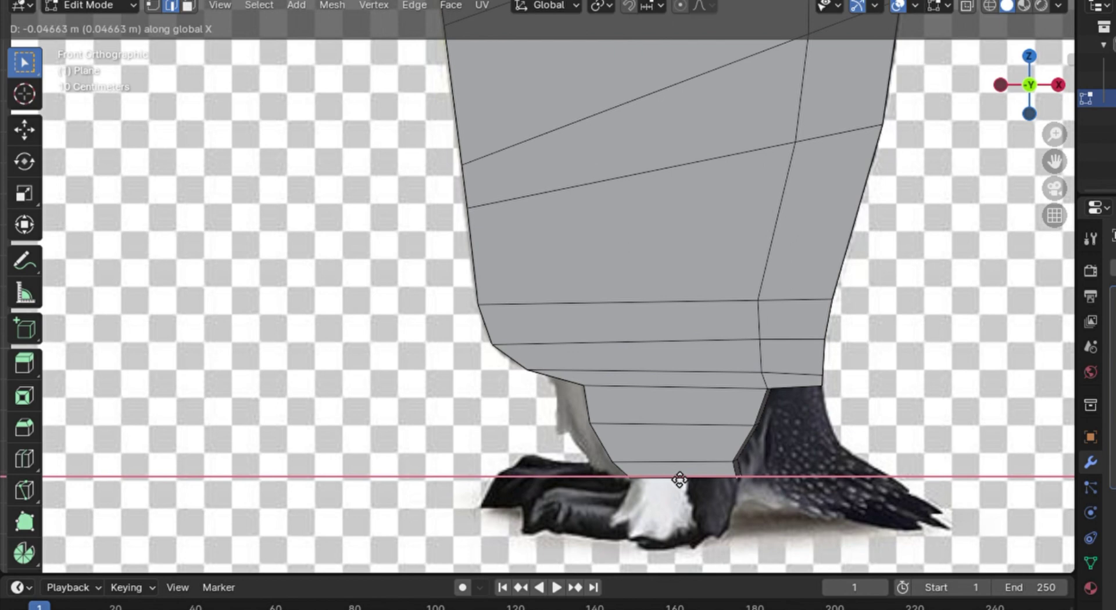
left_click(679, 479)
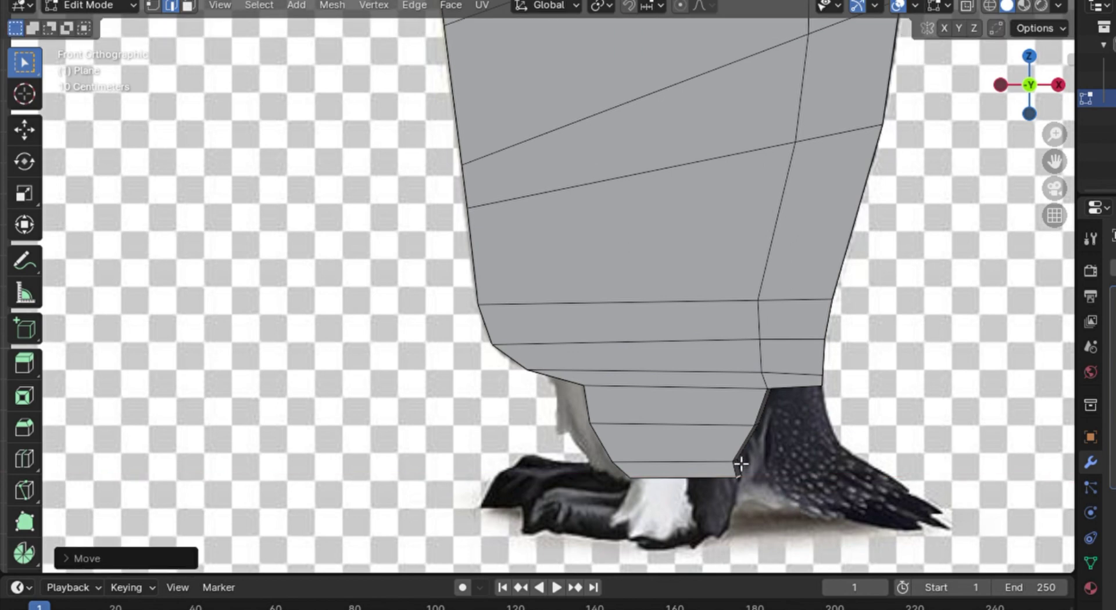
Move the leg's back edge just above the bottom one about 0.032 m toward the back along the X axis.
scroll(742, 463, "up", 1)
scroll(814, 498, "down", 1)
middle_click_drag(863, 463, 629, 488)
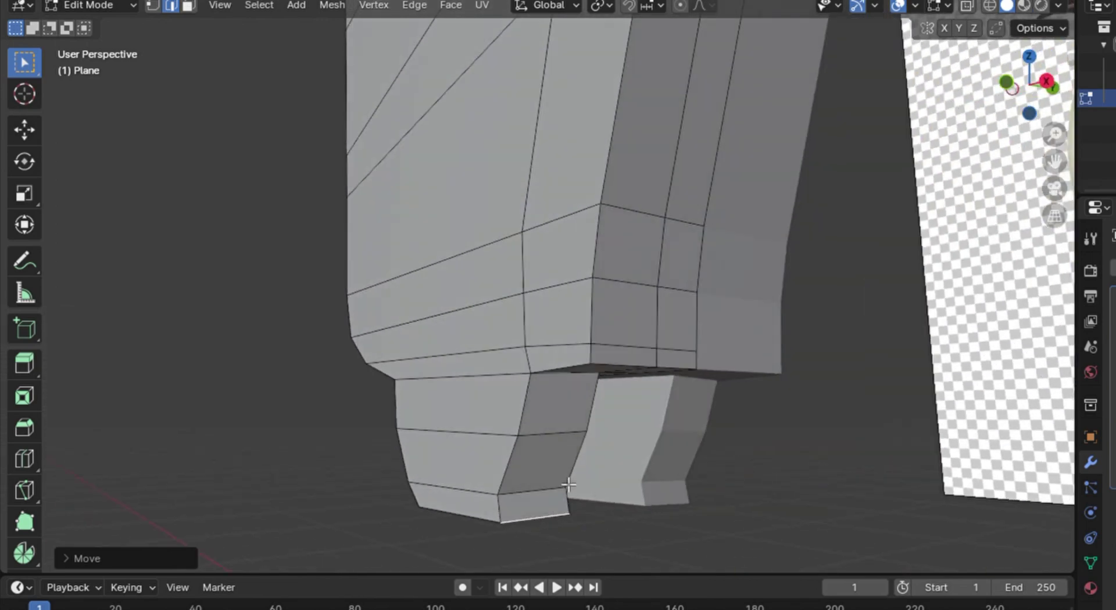
left_click(555, 495)
key("KP_1")
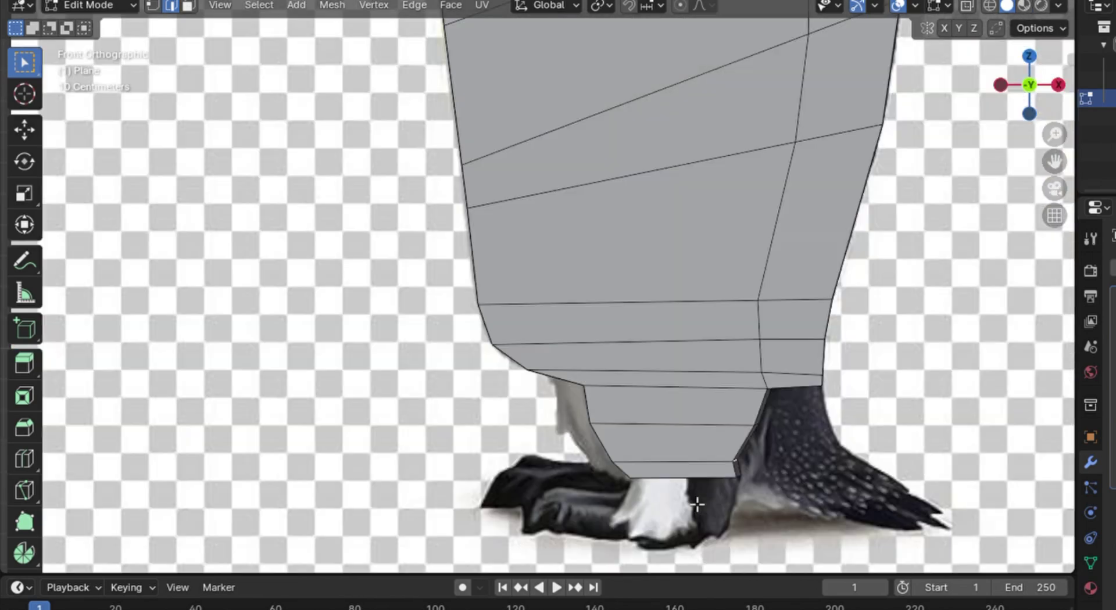
key("g")
key("x")
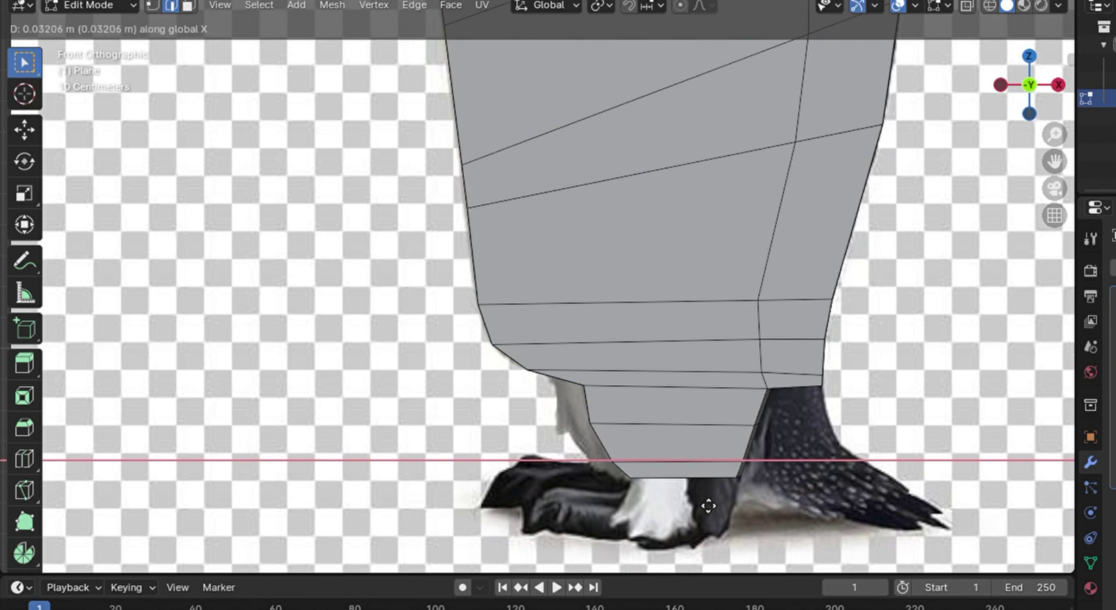
left_click(708, 506)
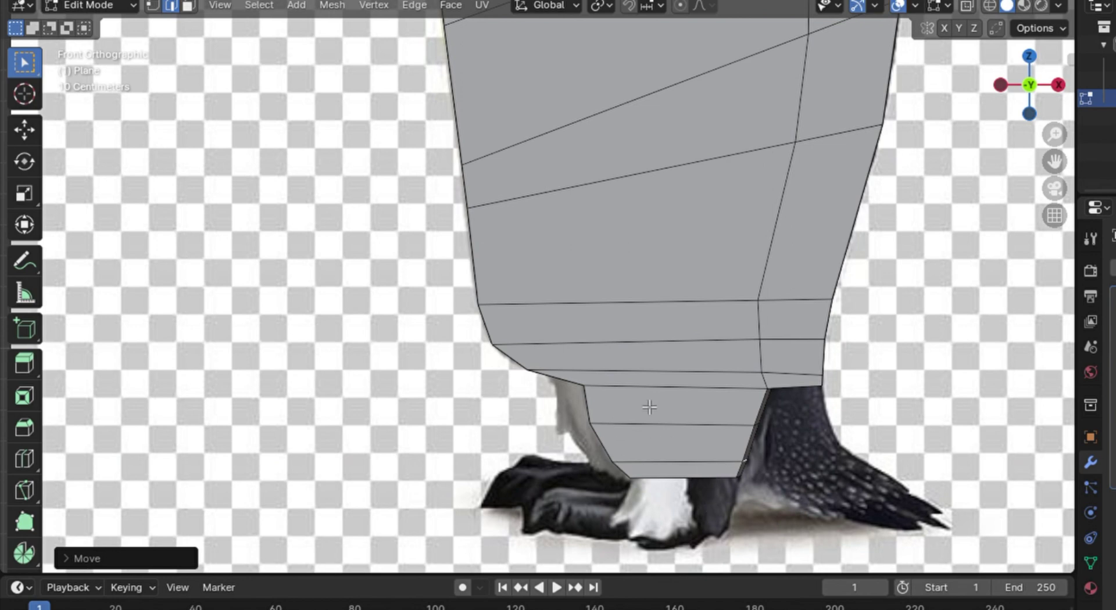
Extrude the leg's bottom face again and move it about 0.18 m down and 0.047 m forward in front view.
left_click(187, 5)
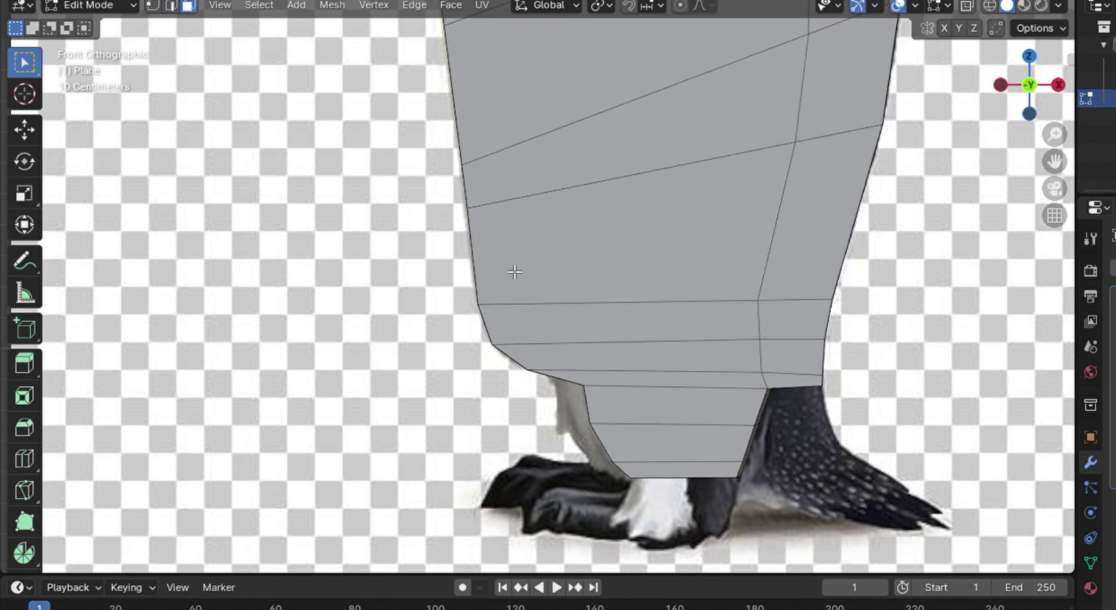
middle_click_drag(710, 459, 748, 343)
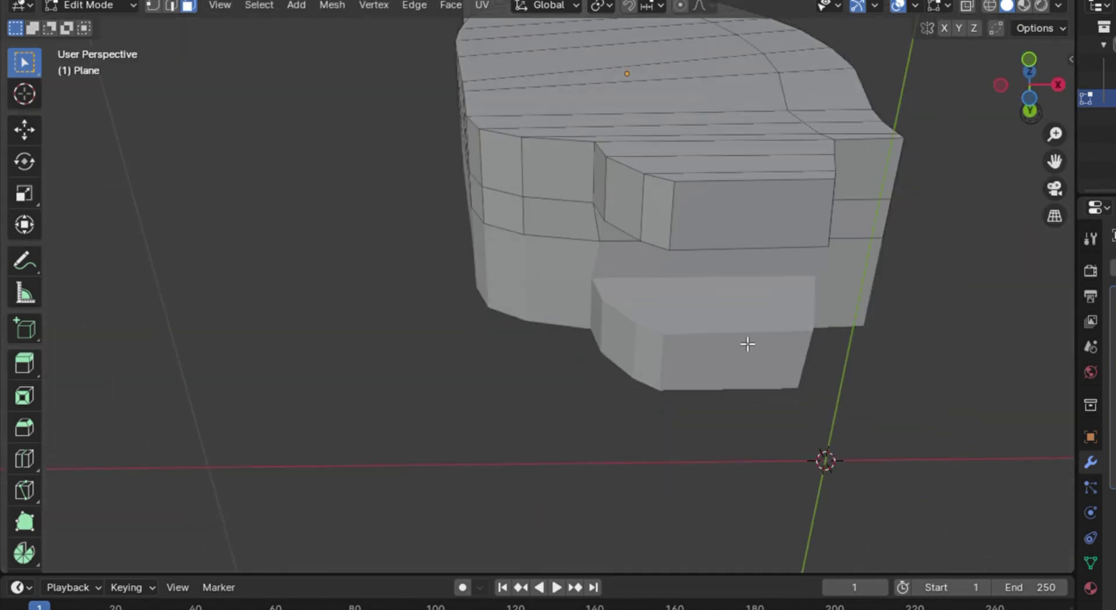
left_click(748, 227)
key("KP_1")
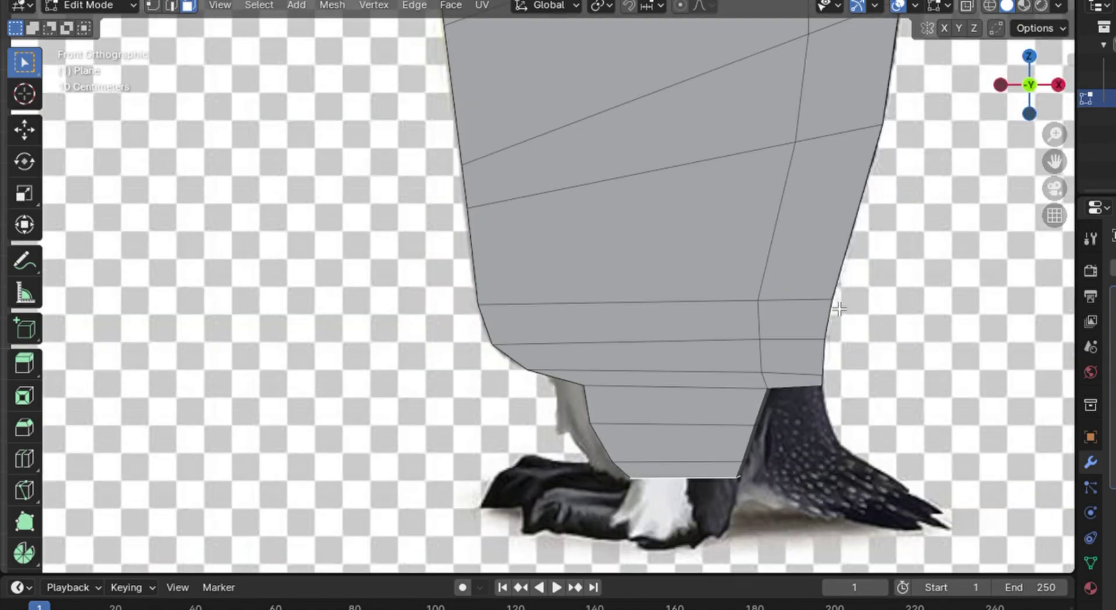
key("e")
right_click(837, 333)
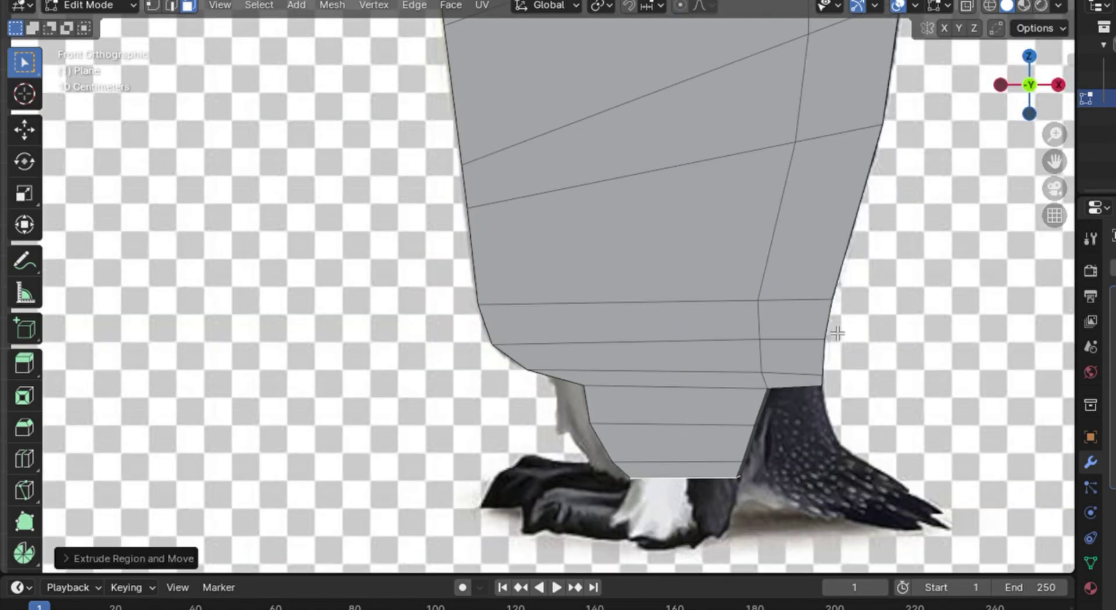
key("g")
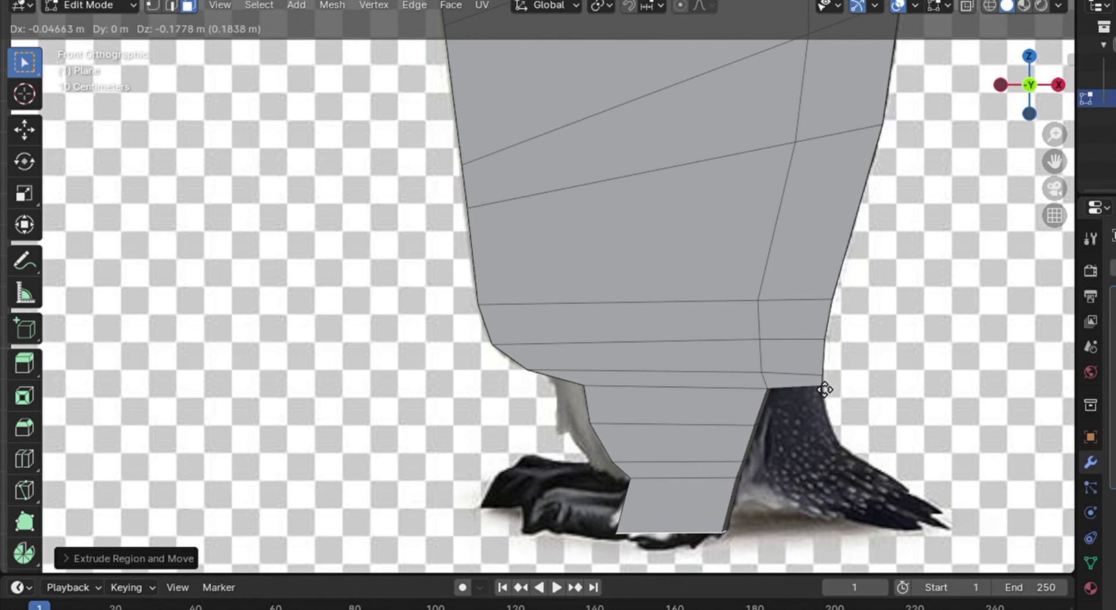
left_click(824, 387)
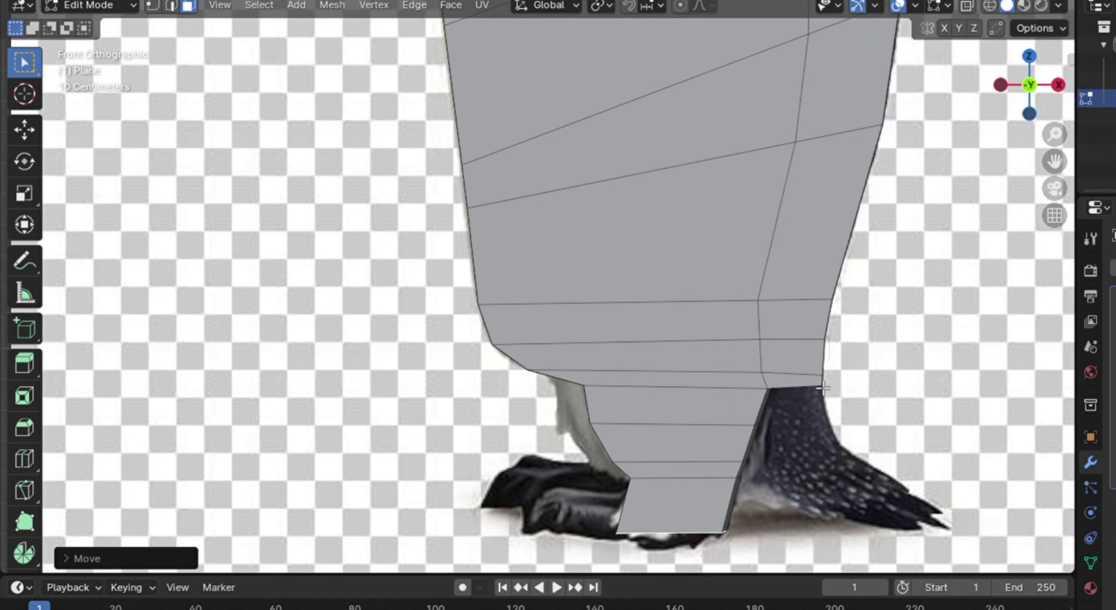
Move the bottom front edge of the new leg section about 0.029 m toward the back and 0.013 m down.
left_click(175, 7)
scroll(615, 438, "up", 2)
middle_click_drag(615, 439, 767, 426)
left_click(663, 475)
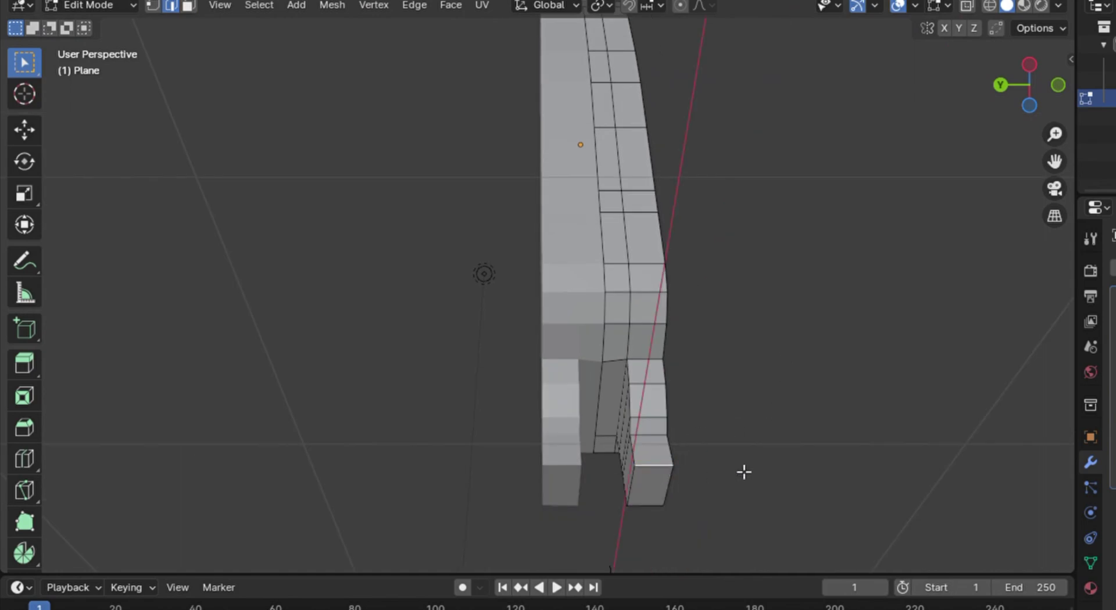
key("KP_1")
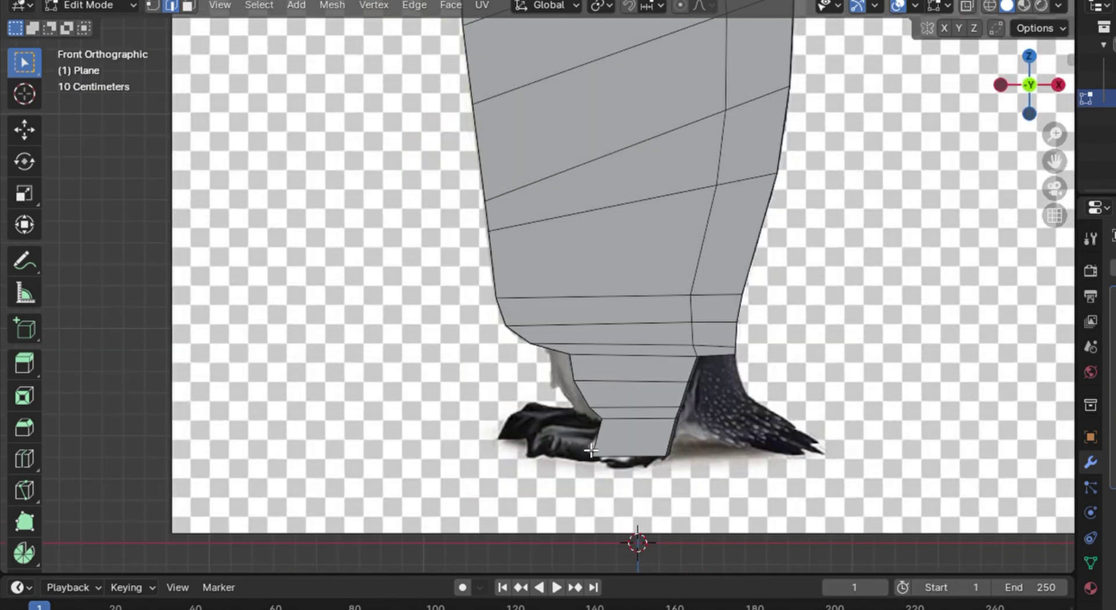
key("g")
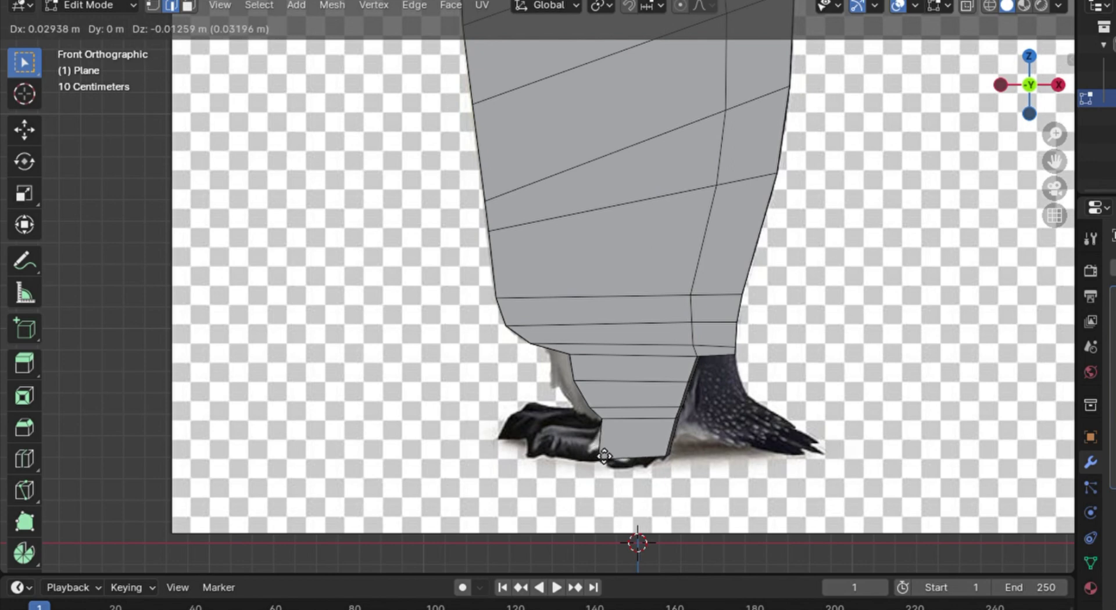
left_click(605, 457)
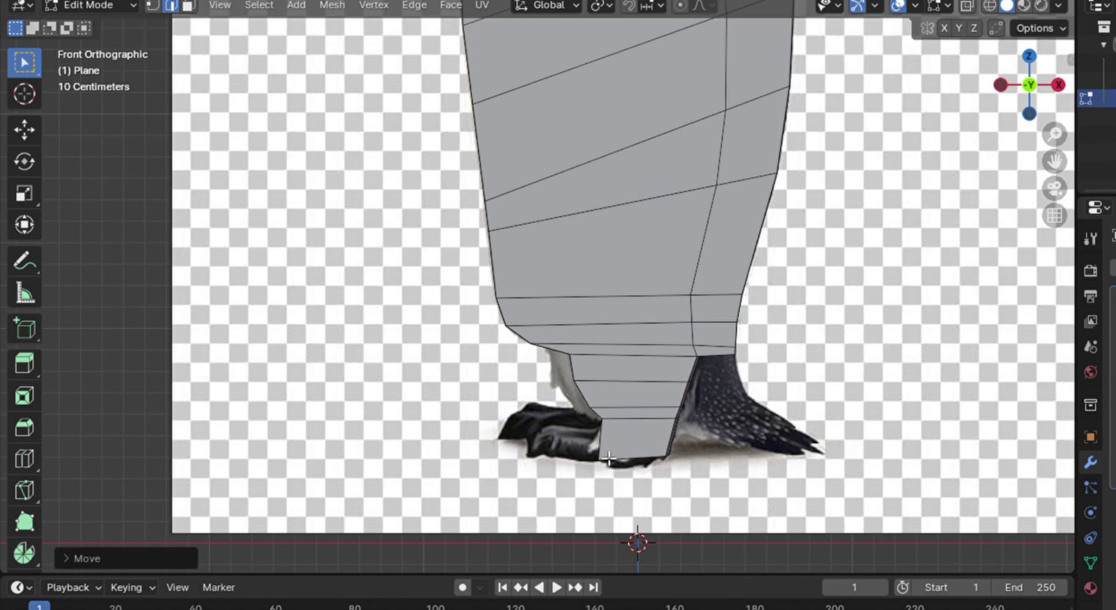
Extrude the body's two underside faces behind the leg about 0.23 m down and shift them about 0.086 m forward in front view.
middle_click_drag(851, 381, 613, 414)
key("3")
key("x")
left_click(613, 413)
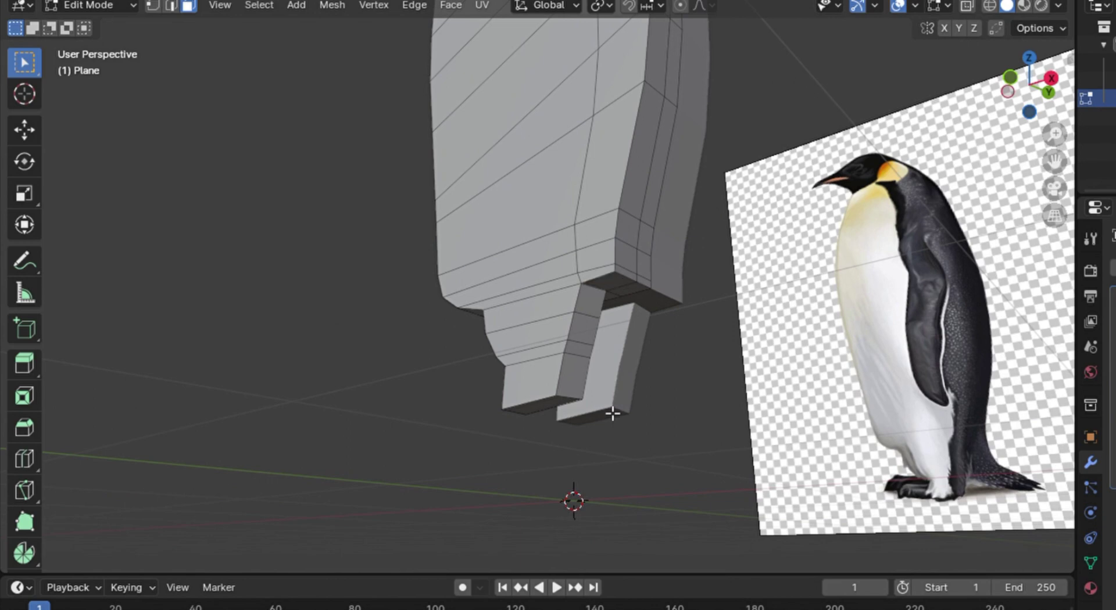
key("2")
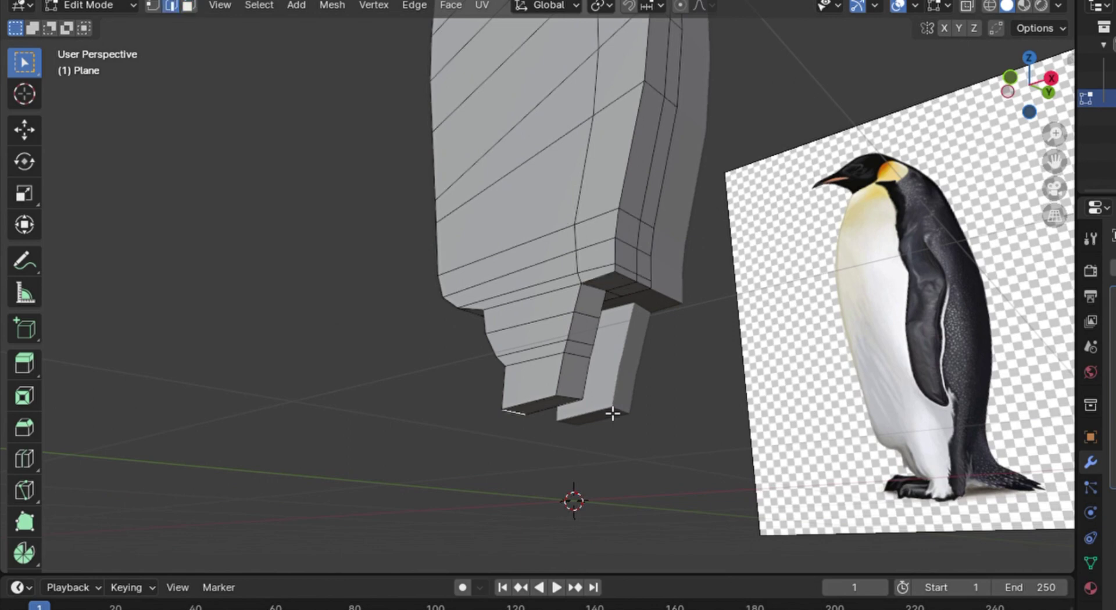
key("3")
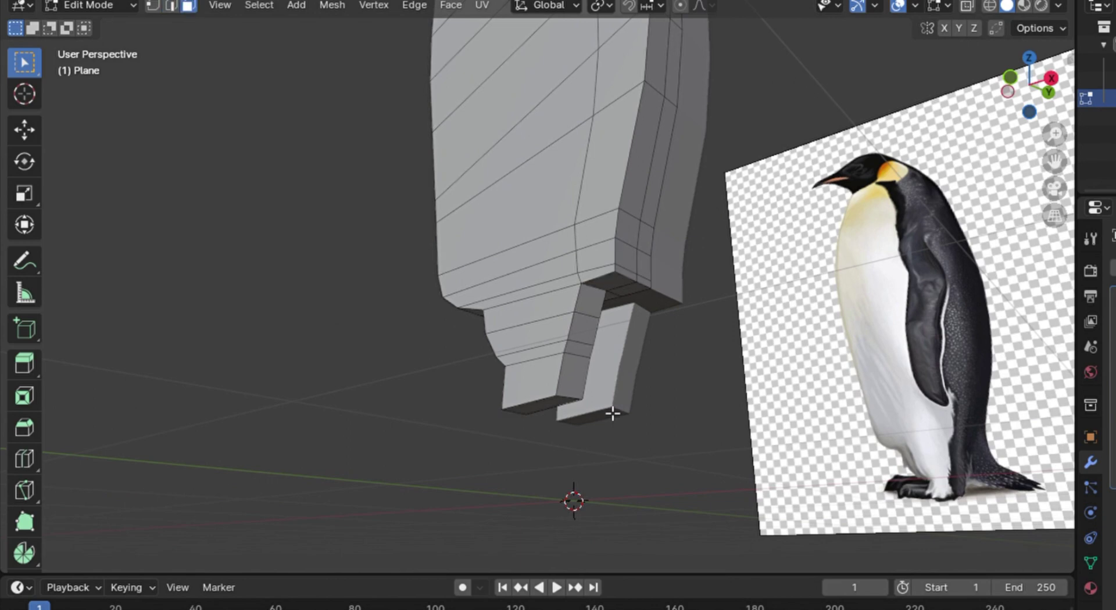
left_click(631, 292)
key("KP_1")
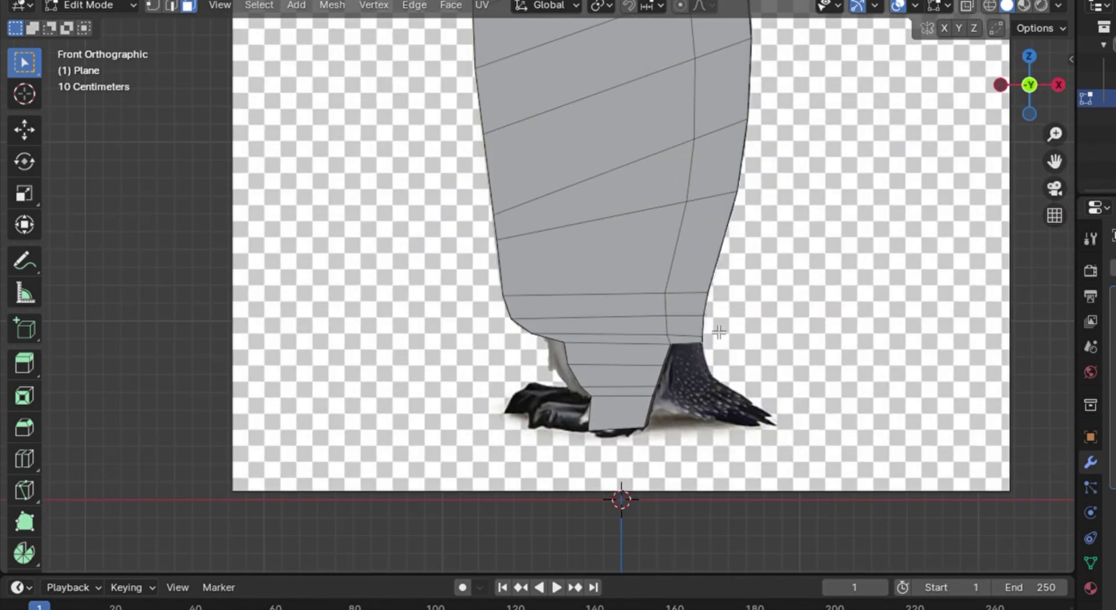
middle_click_drag(743, 377, 597, 282)
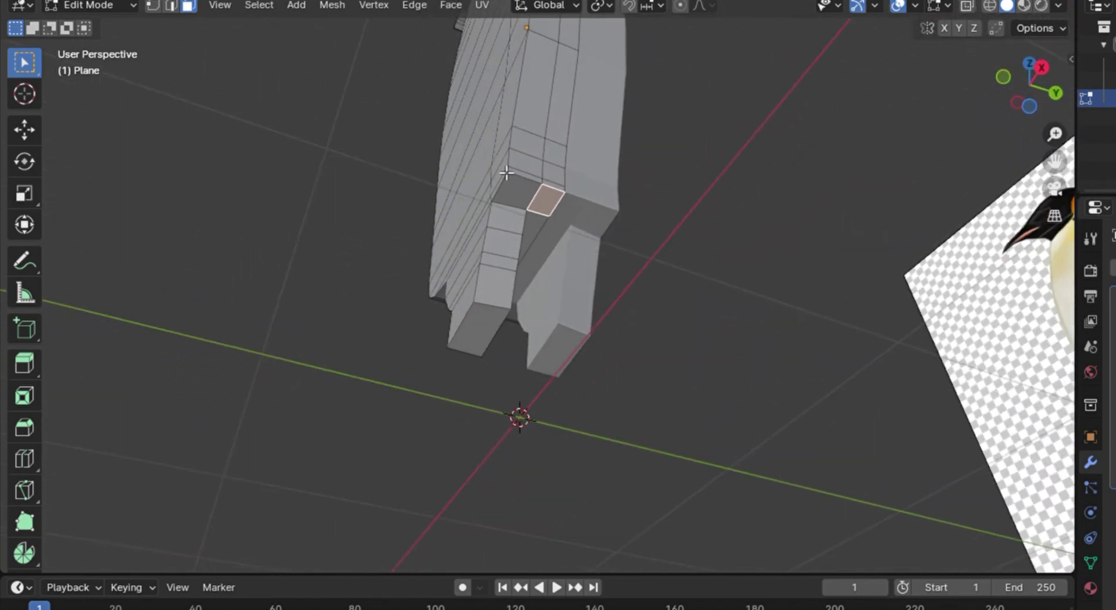
left_click(529, 199, "shift")
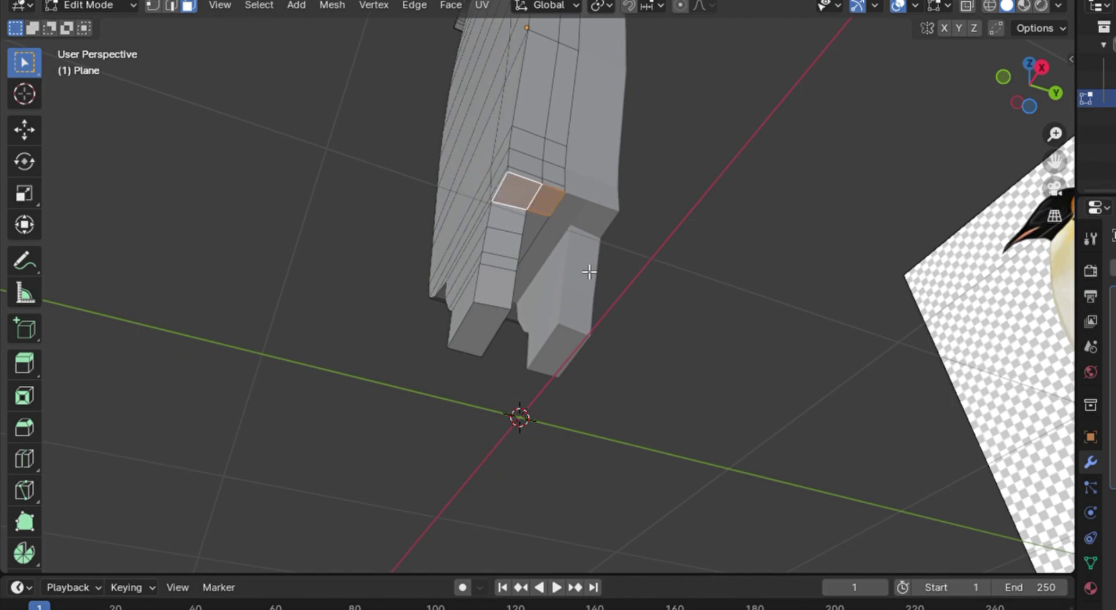
key("KP_1")
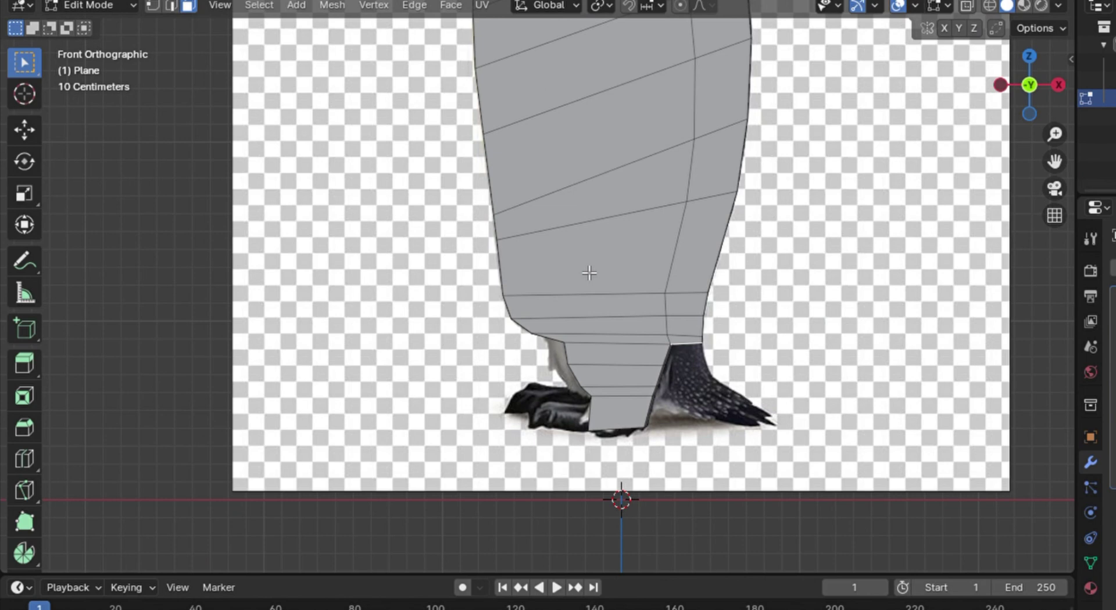
key("e")
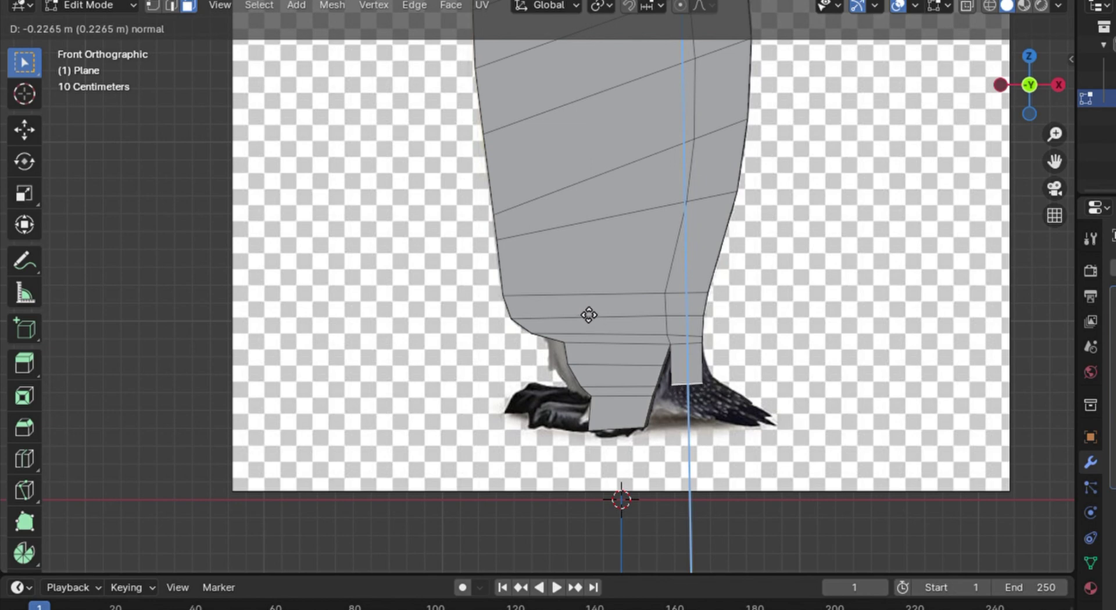
left_click(589, 315)
key("g")
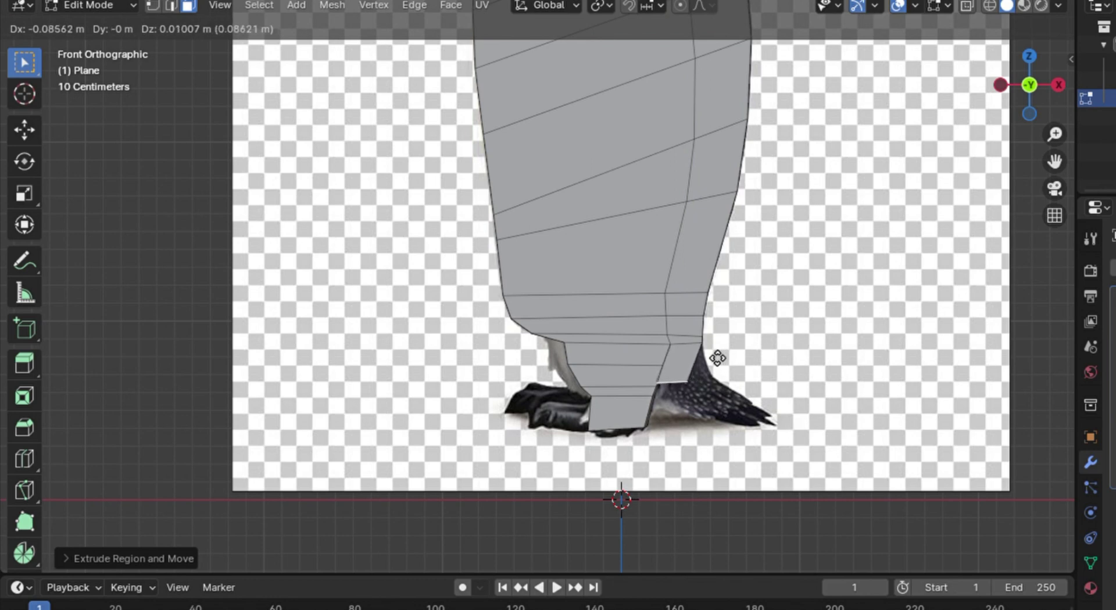
left_click(718, 360)
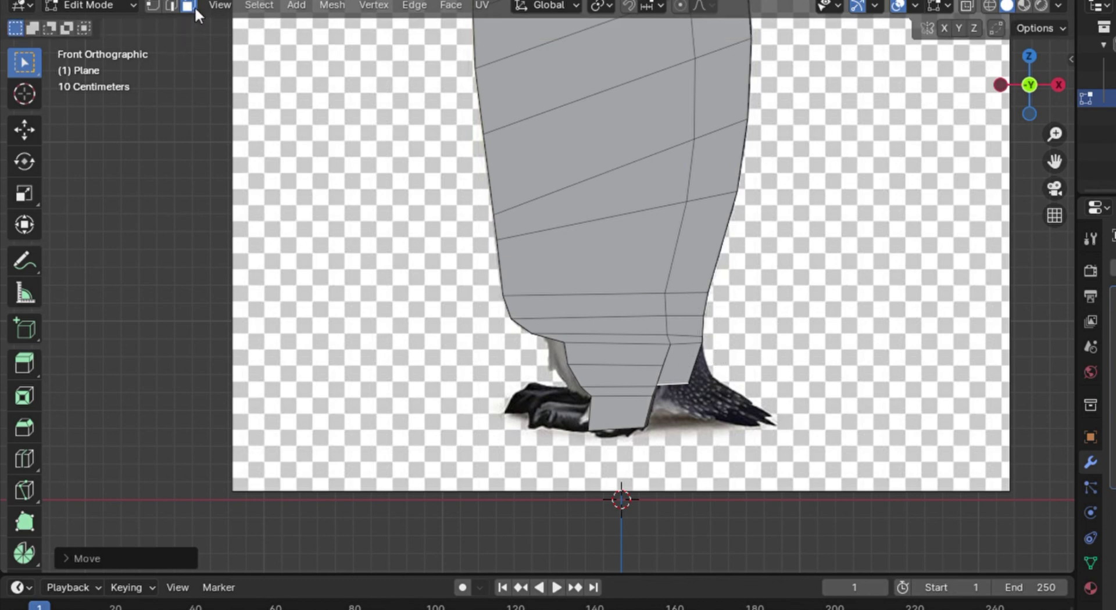
Move the bottom back edge of the extruded rear section about 0.13 m toward the back and slightly up to meet the reference tail's outline.
left_click(171, 6)
middle_click_drag(716, 356, 645, 300)
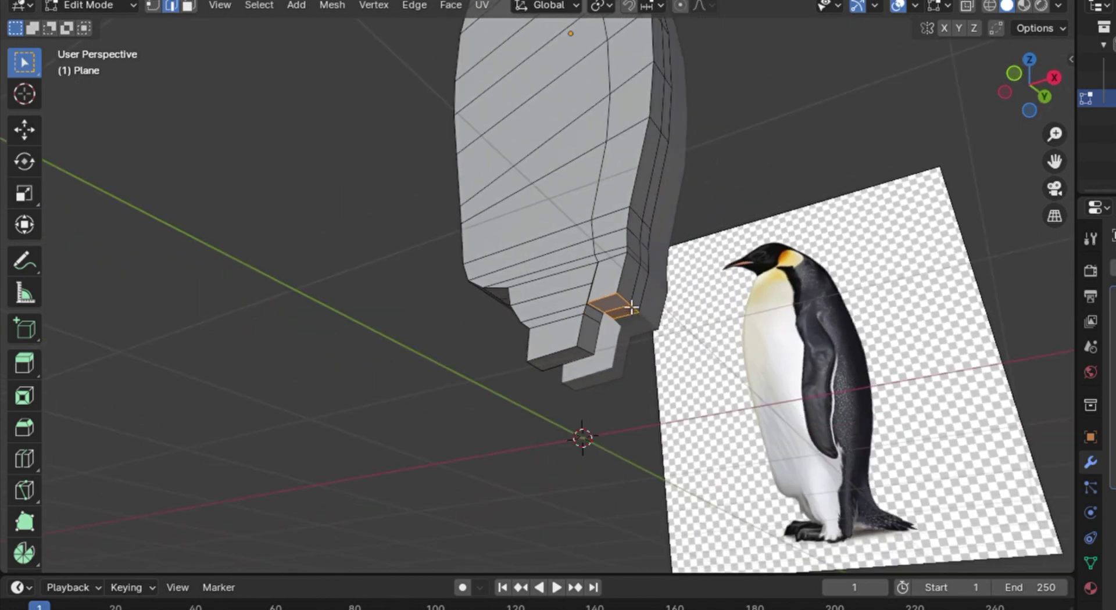
left_click(632, 308)
scroll(640, 325, "up", 3)
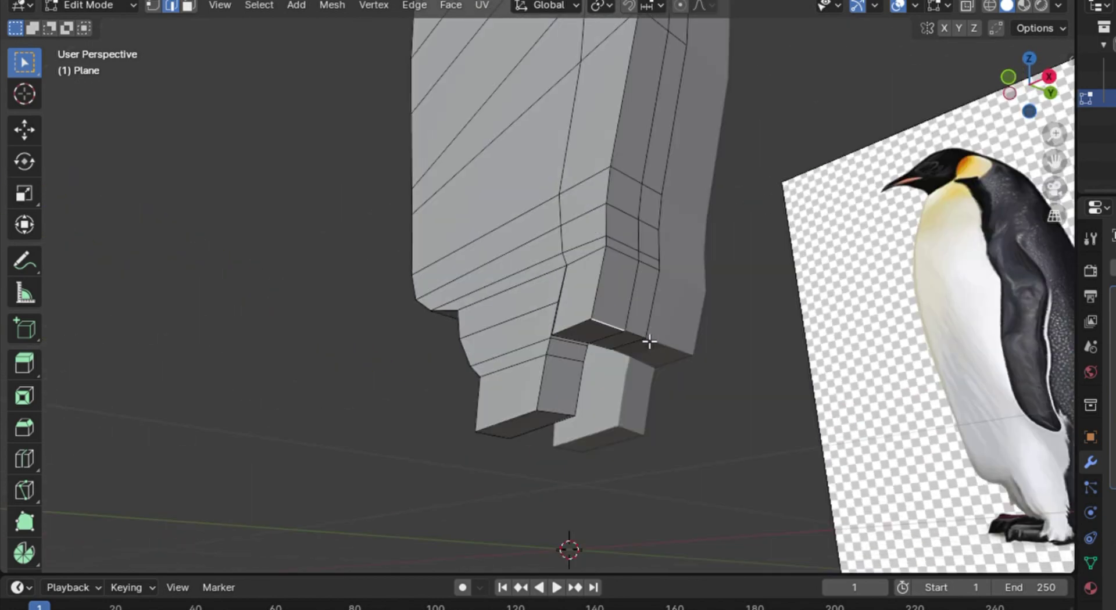
key("KP_1")
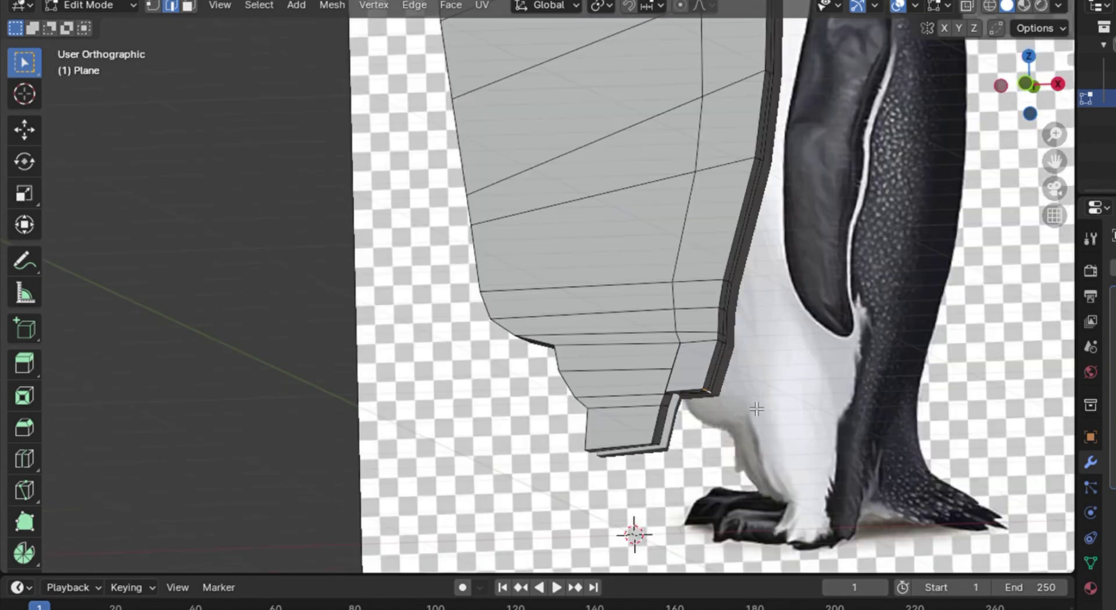
key("g")
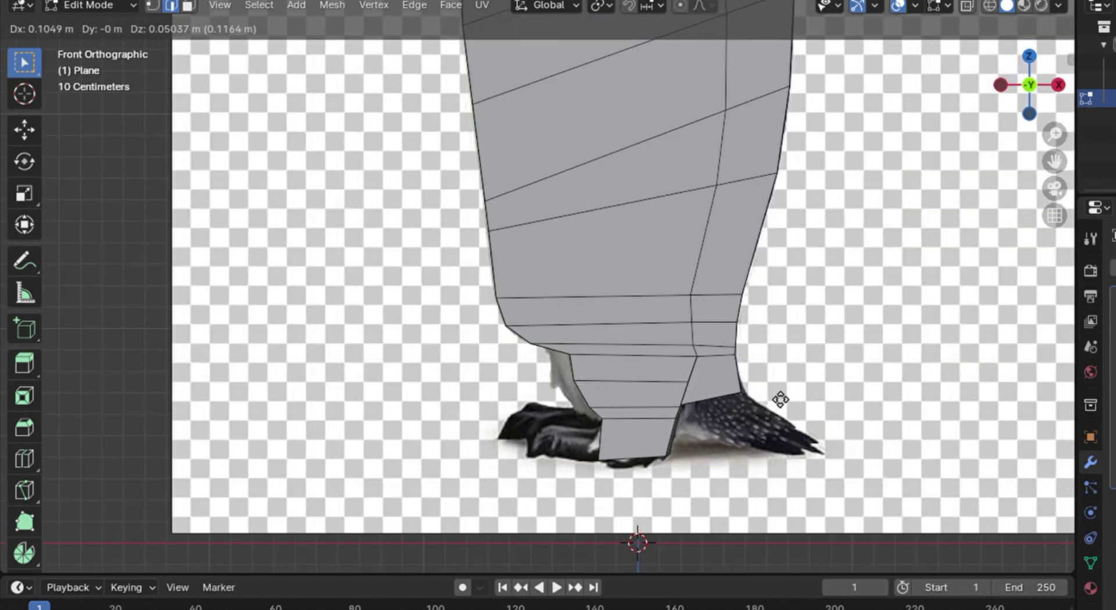
left_click(780, 394)
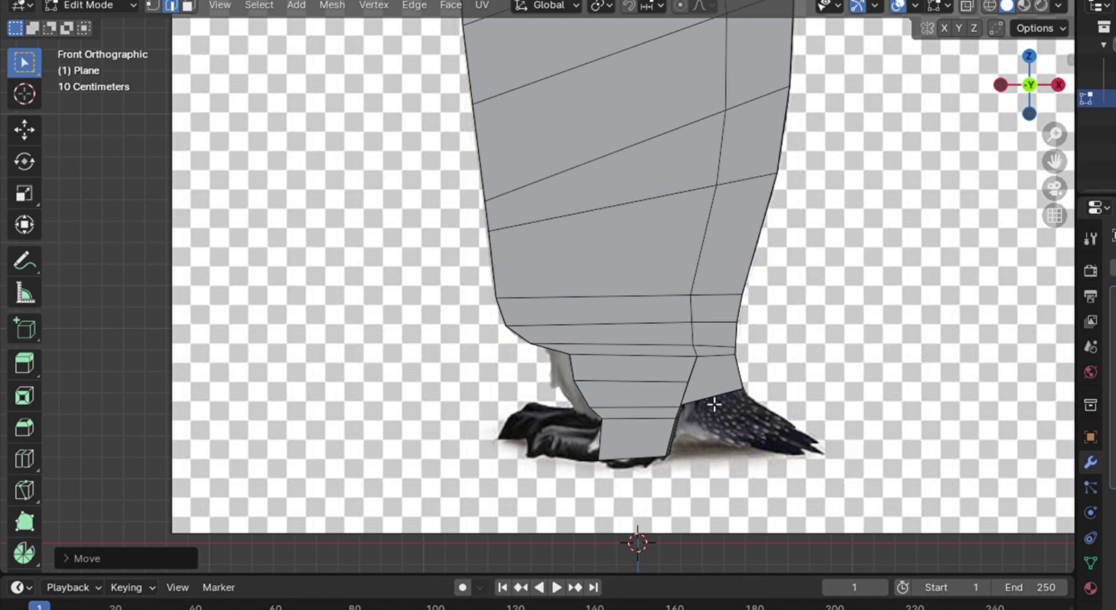
key("g")
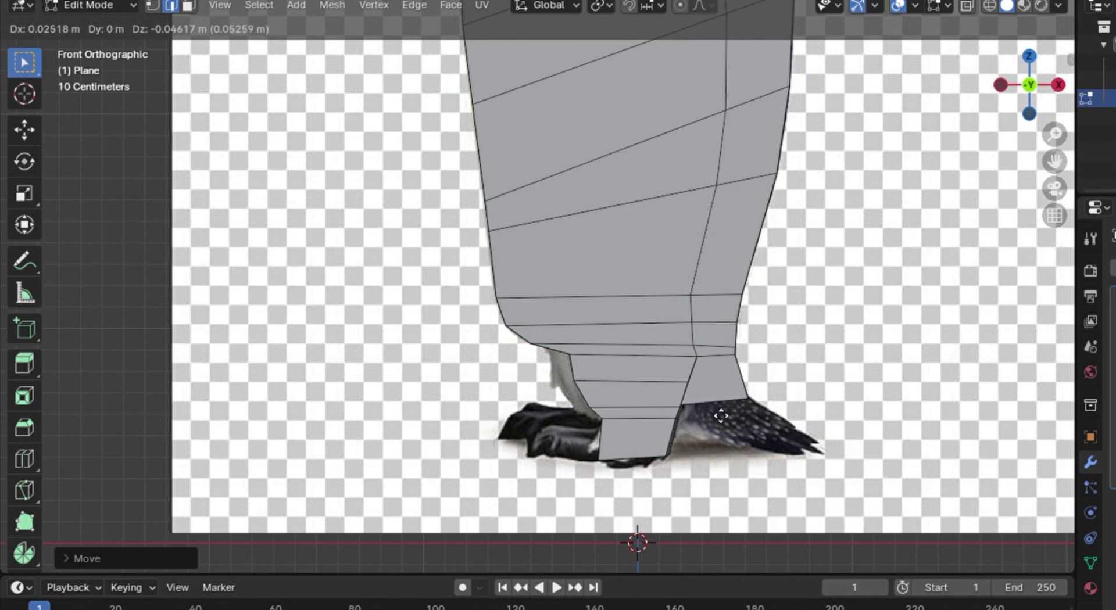
left_click(721, 416)
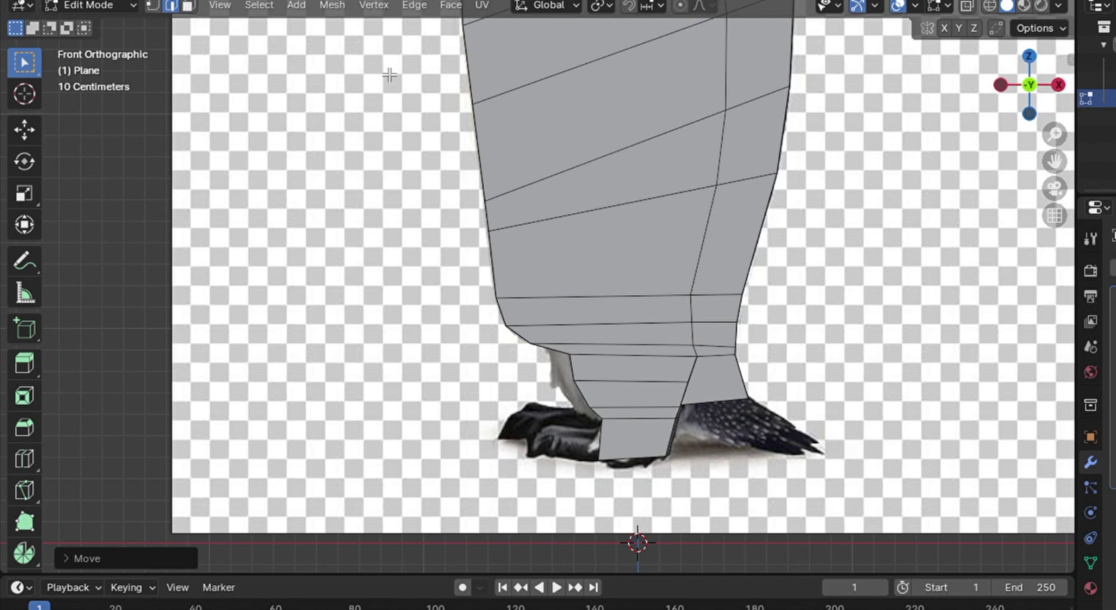
Rotate the rear section's two bottom faces about -17.4° in front view and move them slightly down and forward.
left_click(190, 7)
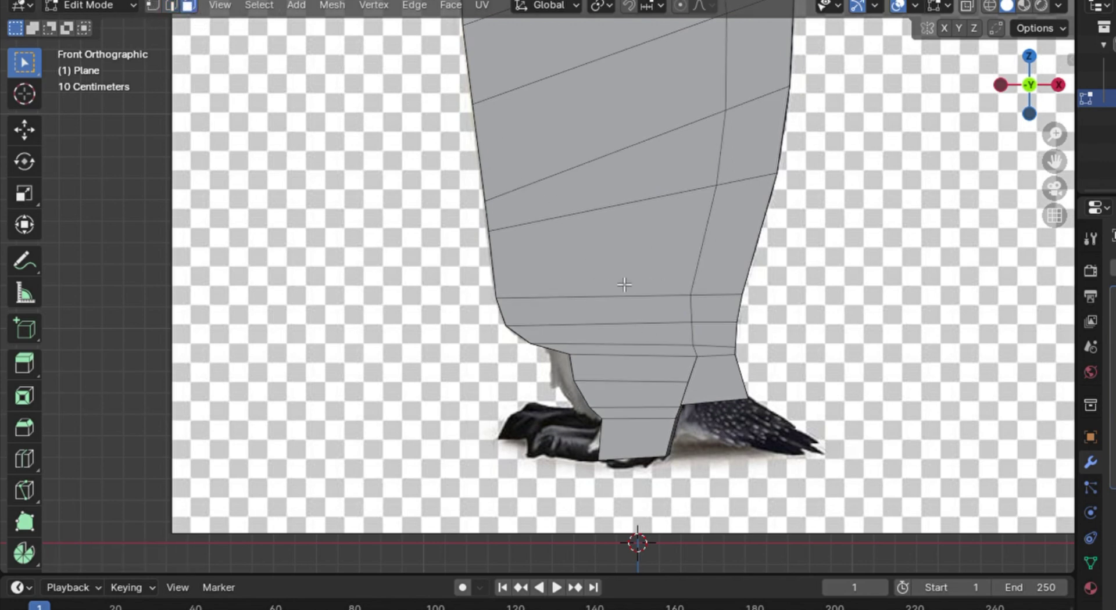
middle_click_drag(746, 372, 688, 299)
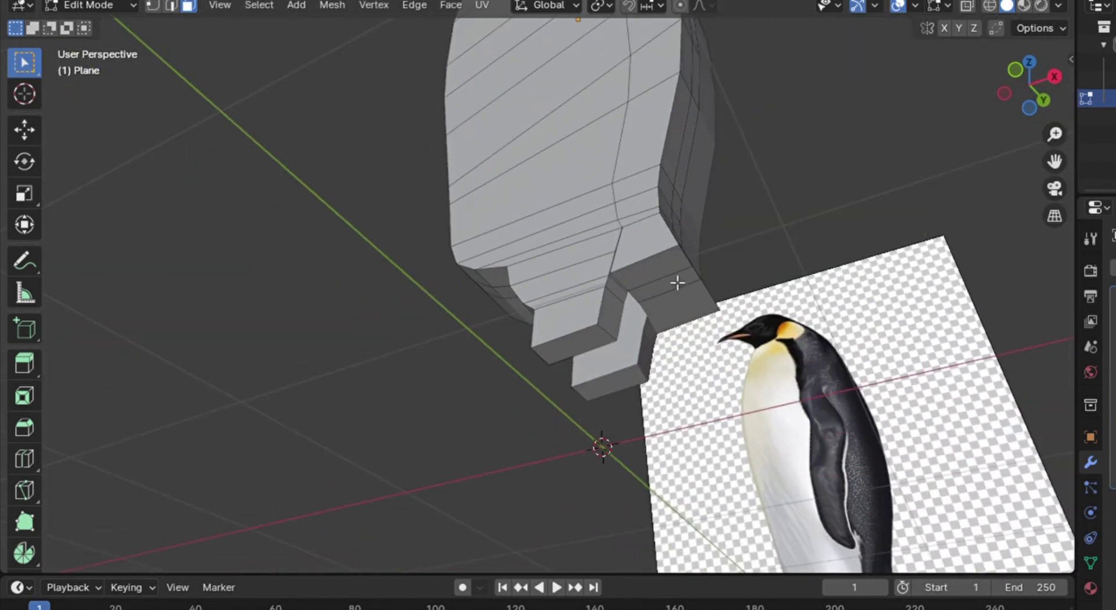
left_click(659, 274)
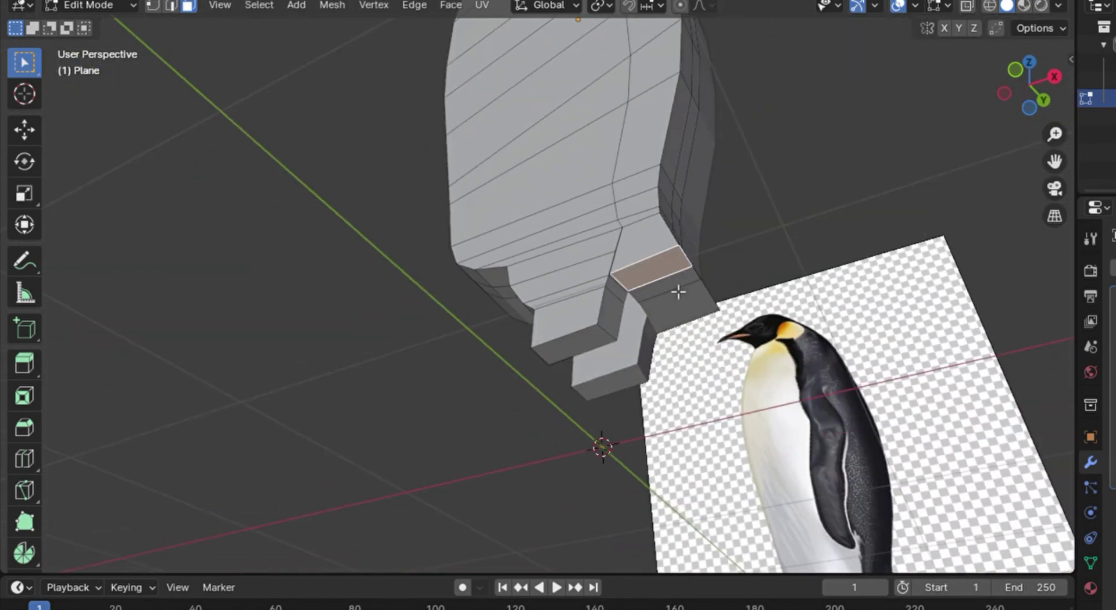
left_click(678, 292, "shift")
middle_click_drag(698, 316, 632, 364)
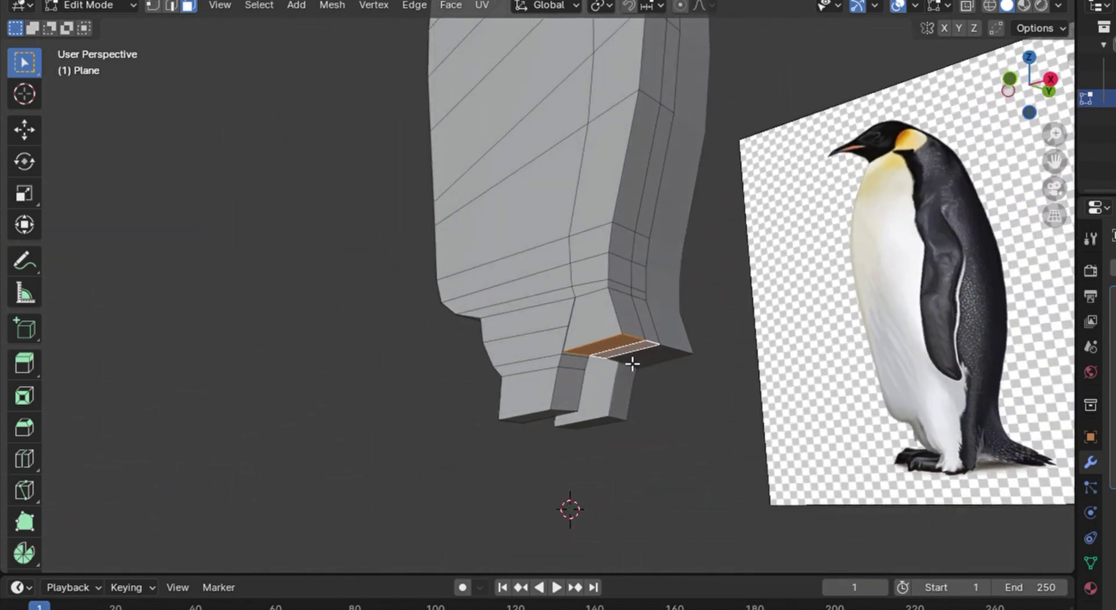
key("KP_1")
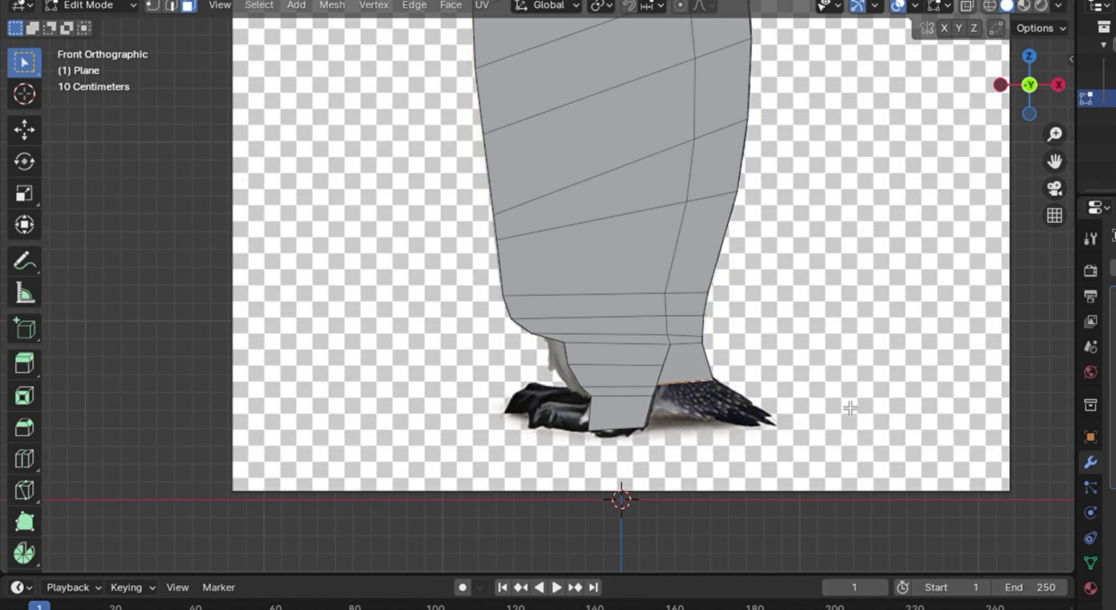
key("r")
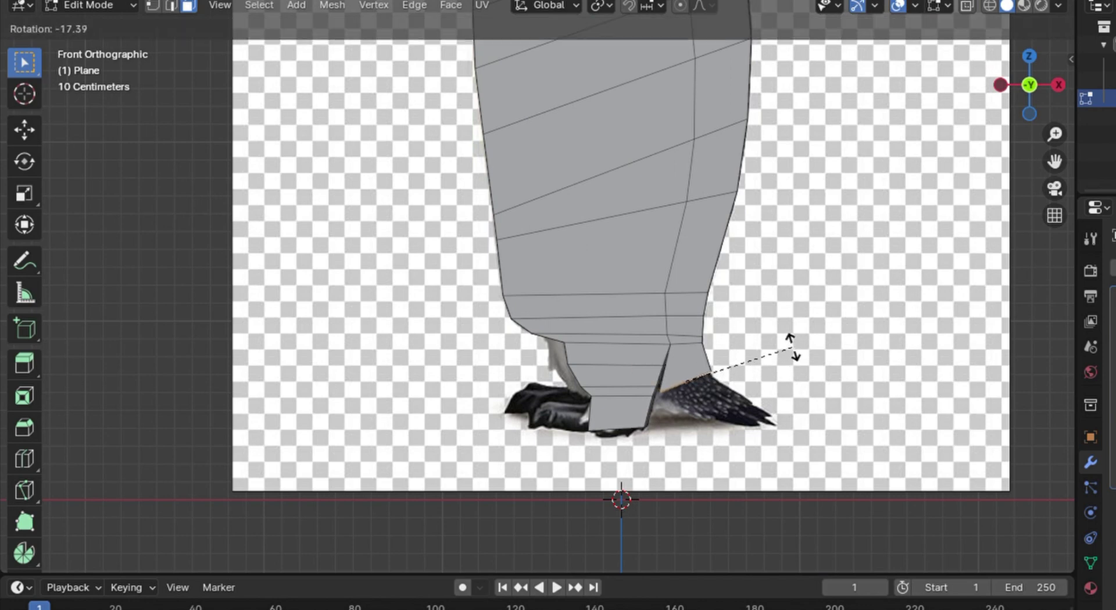
left_click(794, 349)
key("g")
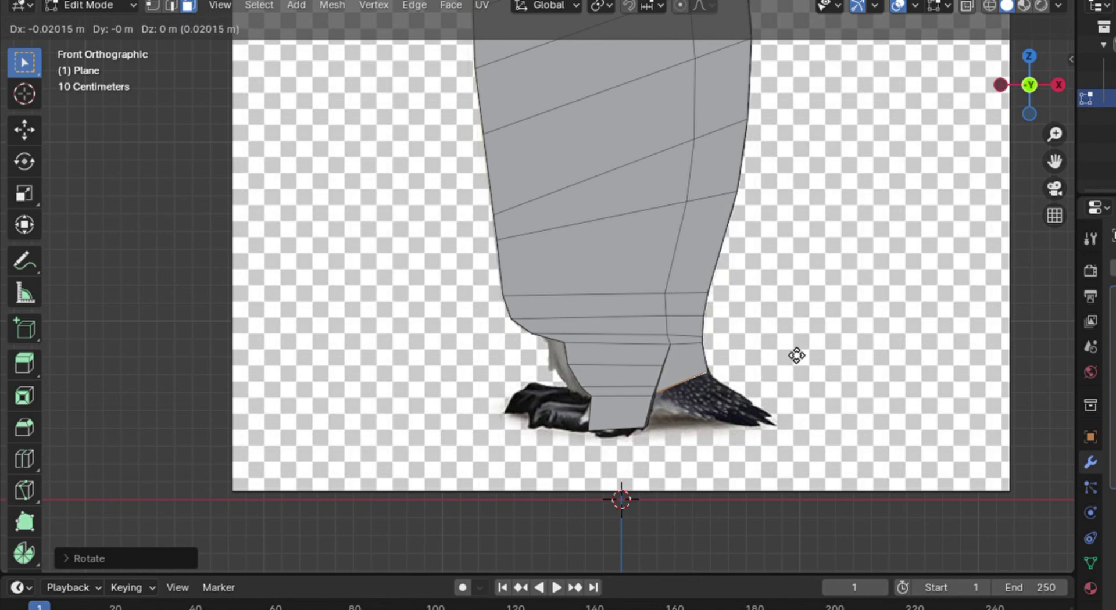
left_click(791, 366)
key("r")
key("Escape")
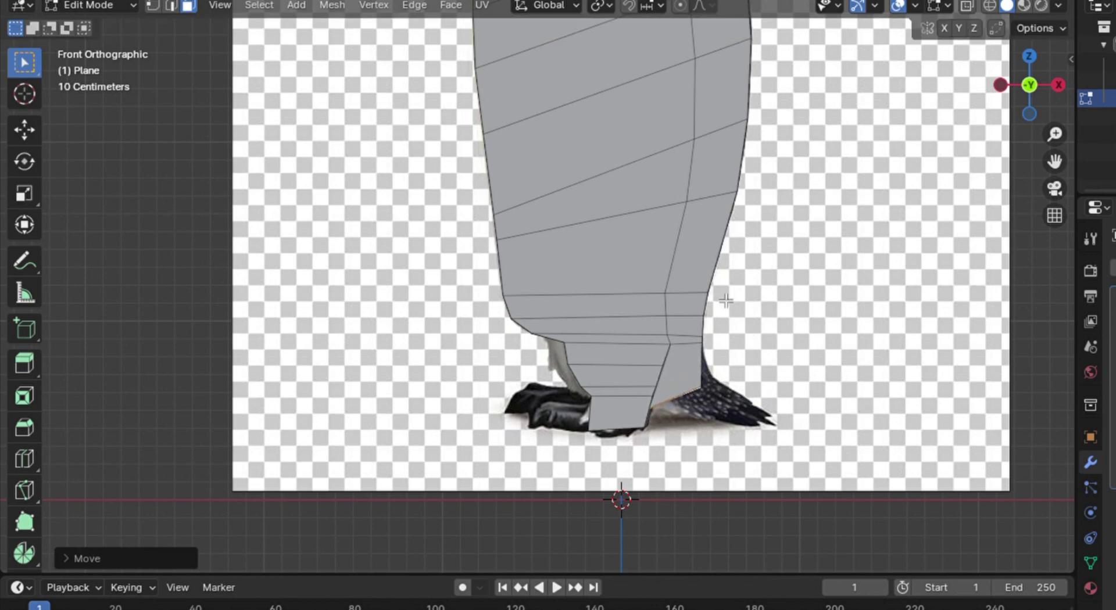
Raise the rear section's two bottom faces slightly, and extrude them a short distance down and back along the reference tail.
key("g")
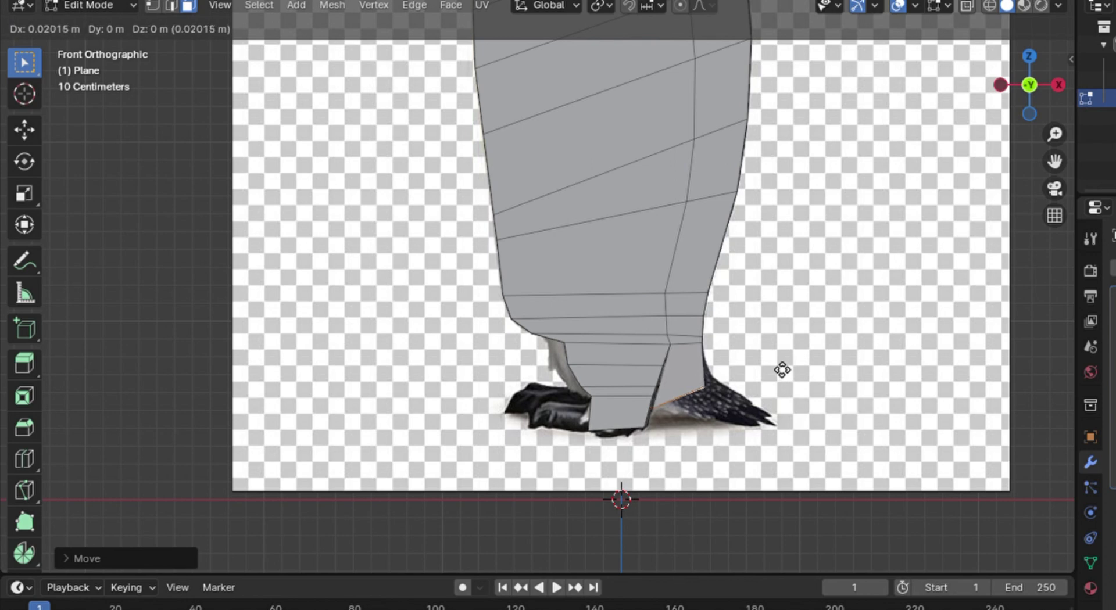
left_click(782, 349)
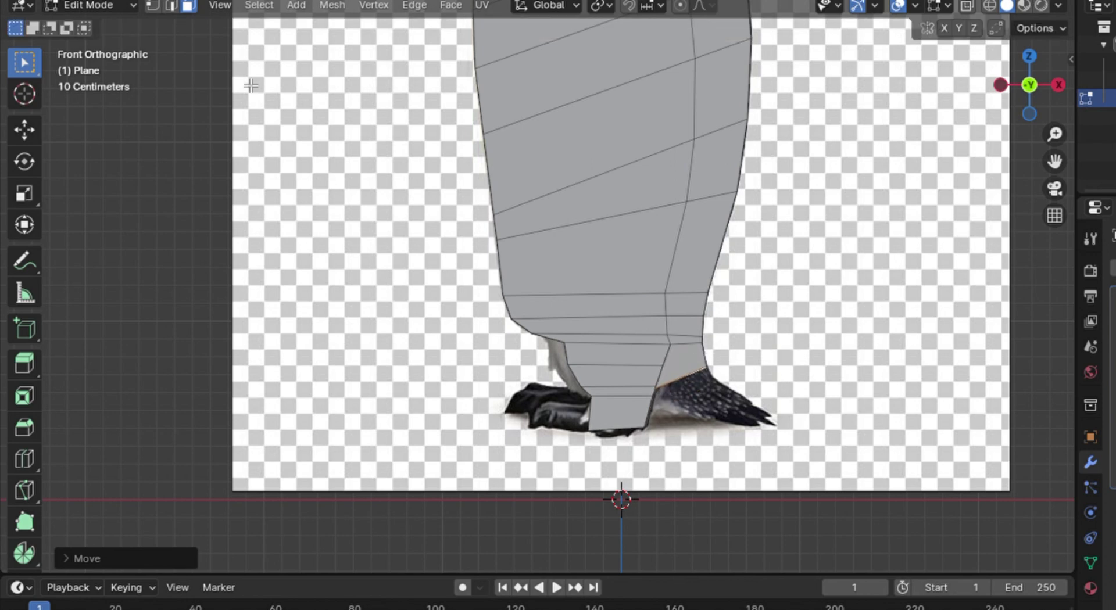
scroll(715, 404, "up", 1)
key("e")
key("Escape")
key("g")
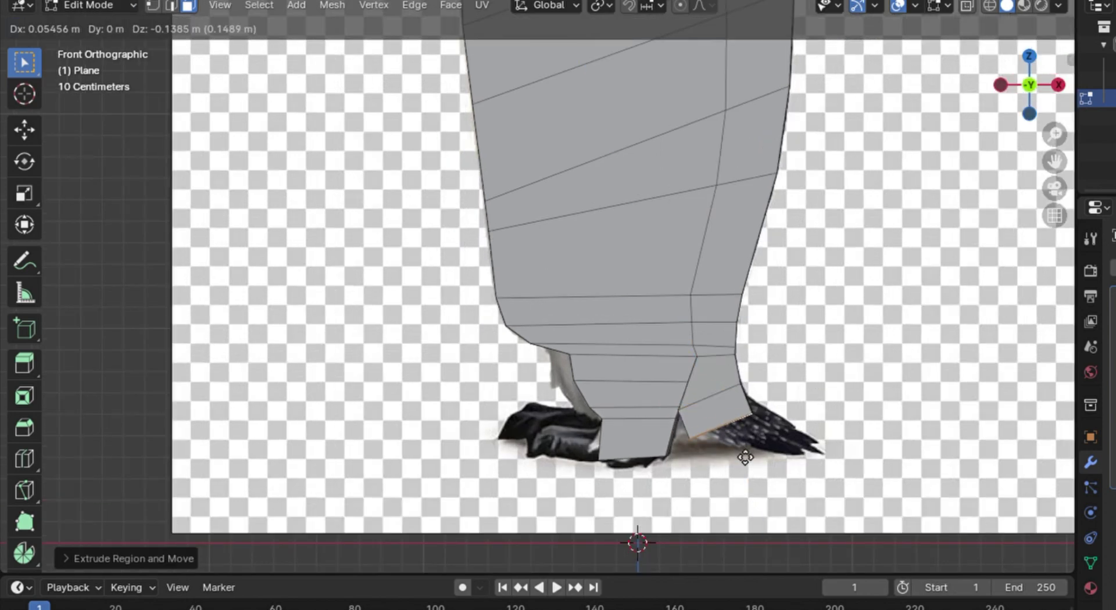
left_click(710, 414)
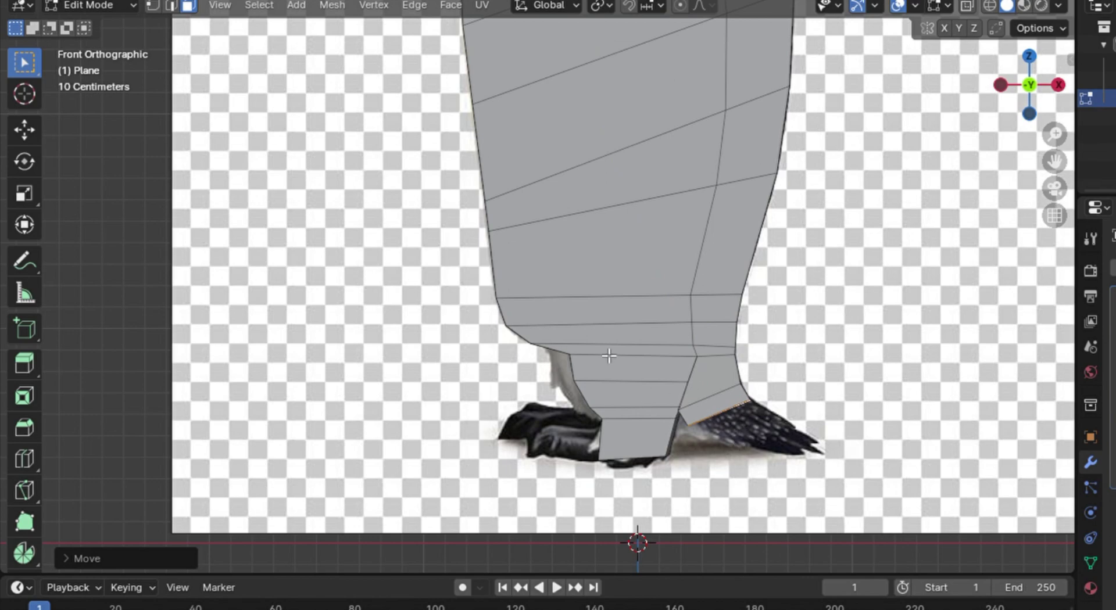
Move the lower front edge of the new tail segment about 0.076 m toward the back and 0.067 m down in front view.
key("2")
middle_click_drag(691, 333, 656, 321)
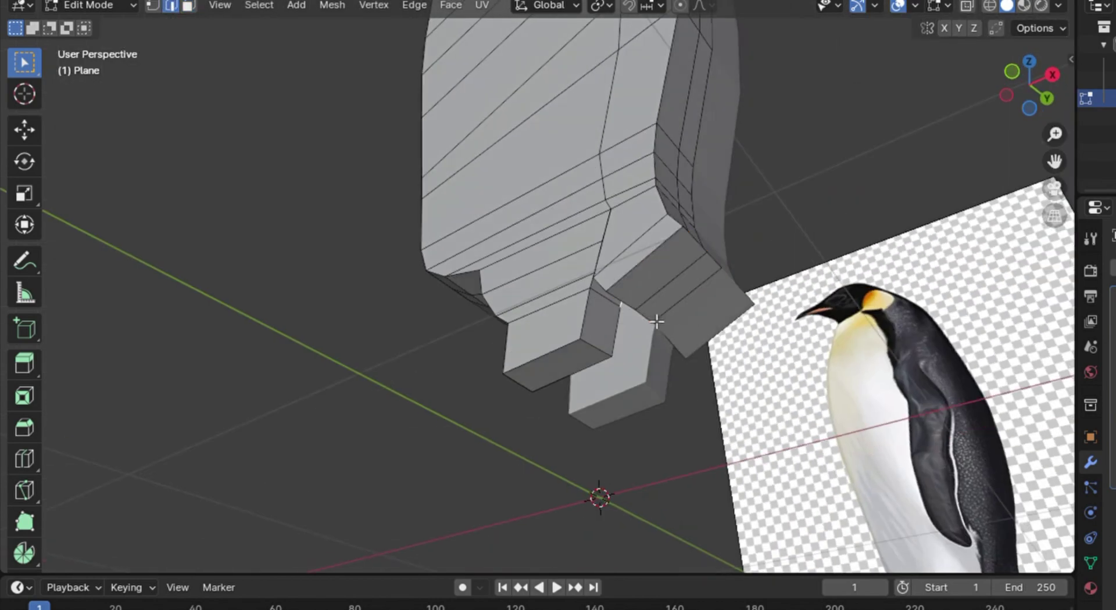
key("KP_1")
key("g")
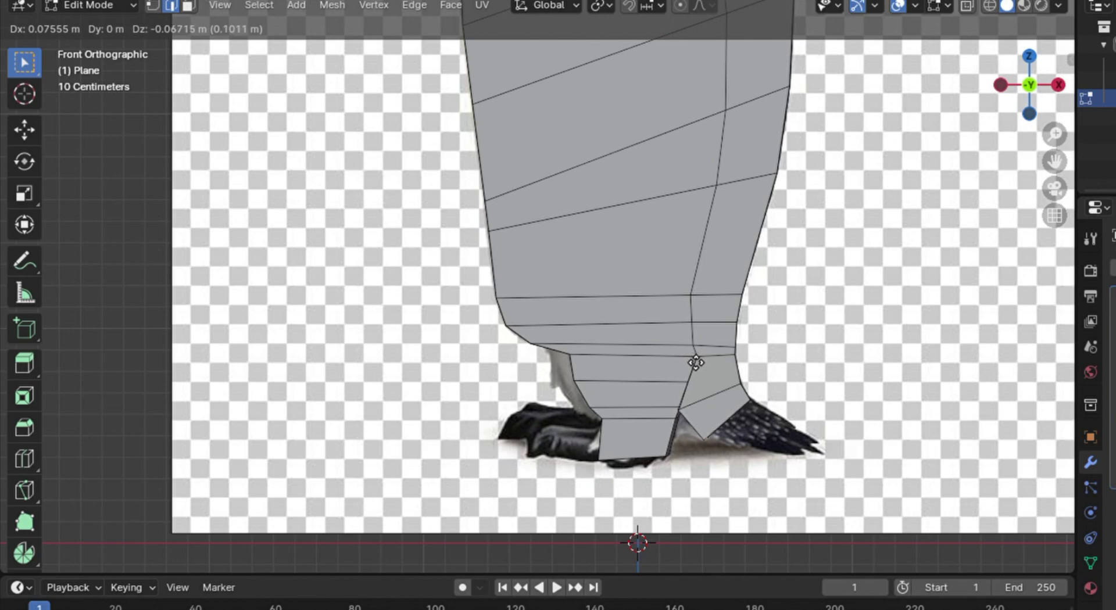
left_click(694, 362)
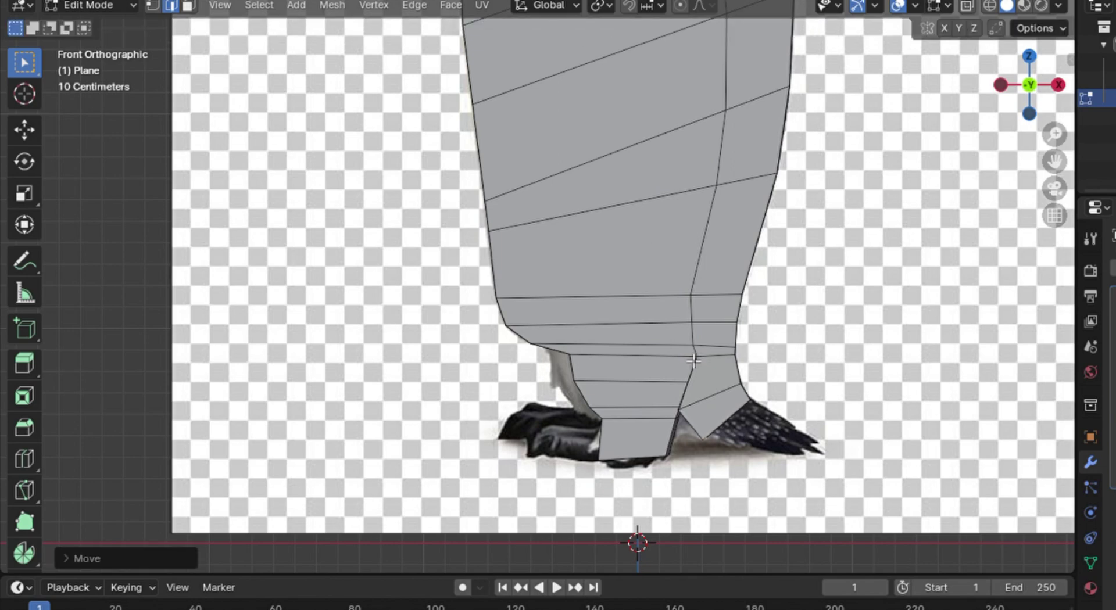
Extrude the tail's two end faces about 0.16 m toward the back and 0.1 m down.
left_click(189, 6)
middle_click_drag(715, 355, 558, 338)
left_click(494, 366)
left_click(538, 365, "shift")
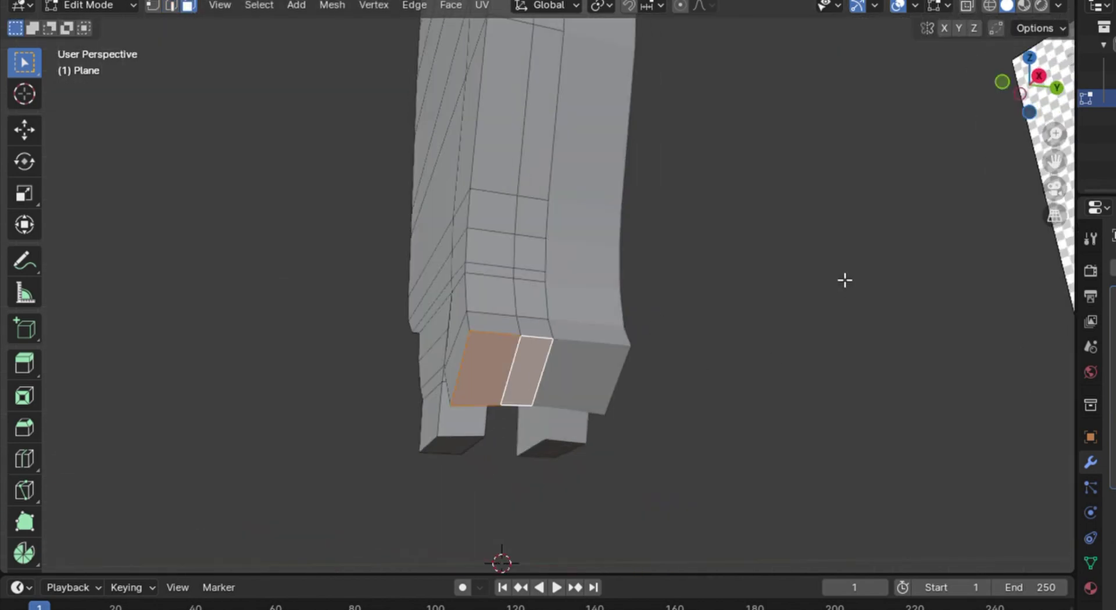
key("KP_1")
key("e")
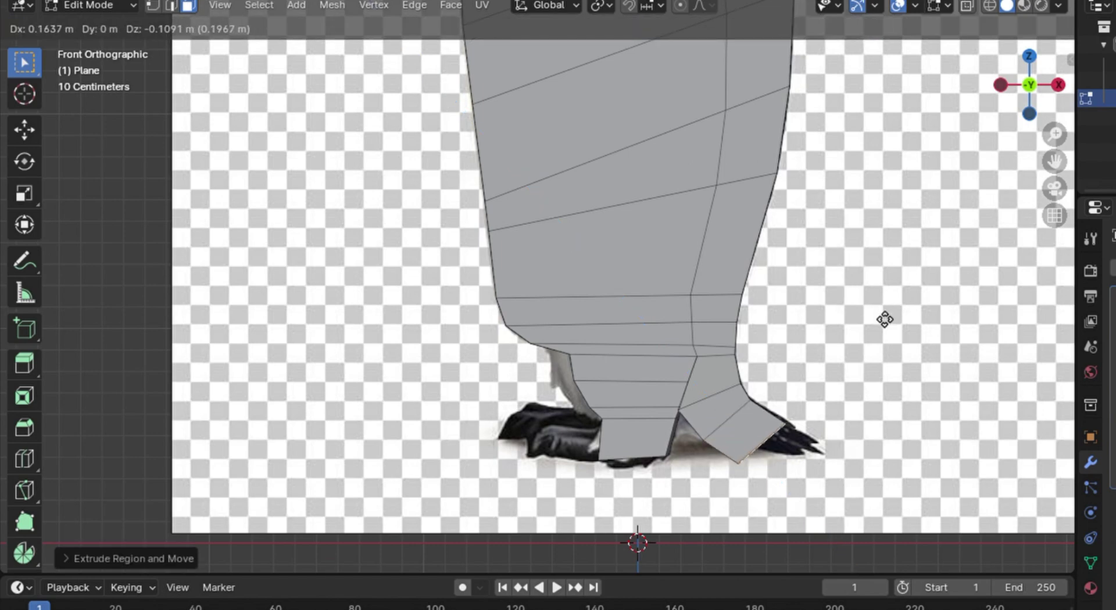
left_click(881, 313)
Move the lower edge of the tail's end up and toward the back to meet the reference tail's underside.
left_click(171, 7)
scroll(827, 379, "up", 1)
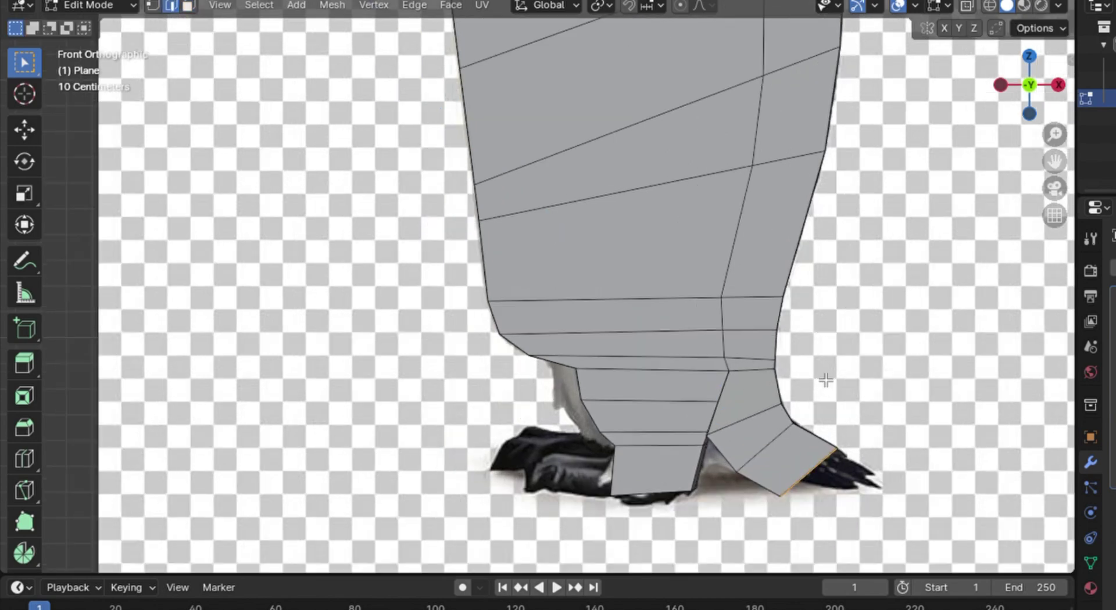
middle_click_drag(827, 379, 782, 363)
left_click(811, 394)
key("KP_1")
key("g")
left_click(850, 396)
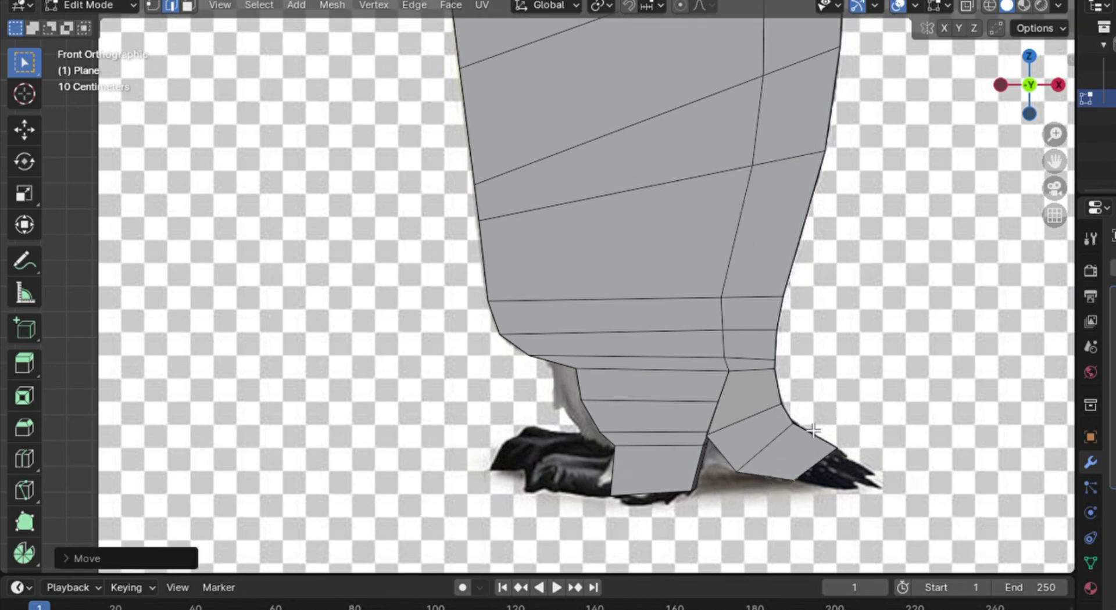
Nudge the tail end's lower edges about 0.007 m toward the back and 0.01 m up.
middle_click_drag(813, 430, 709, 442)
key("KP_1")
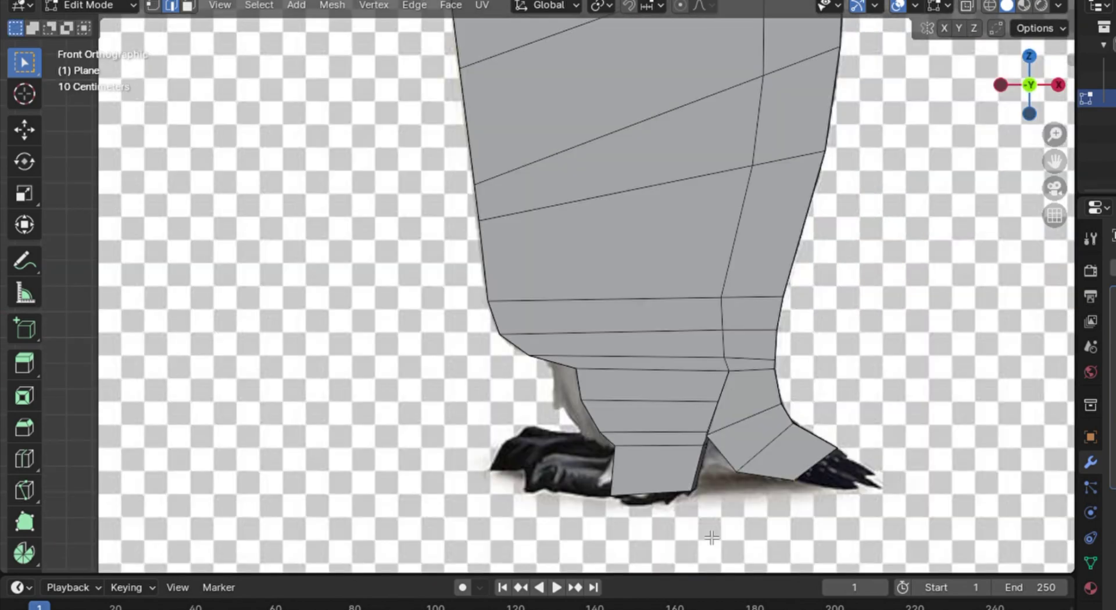
key("g")
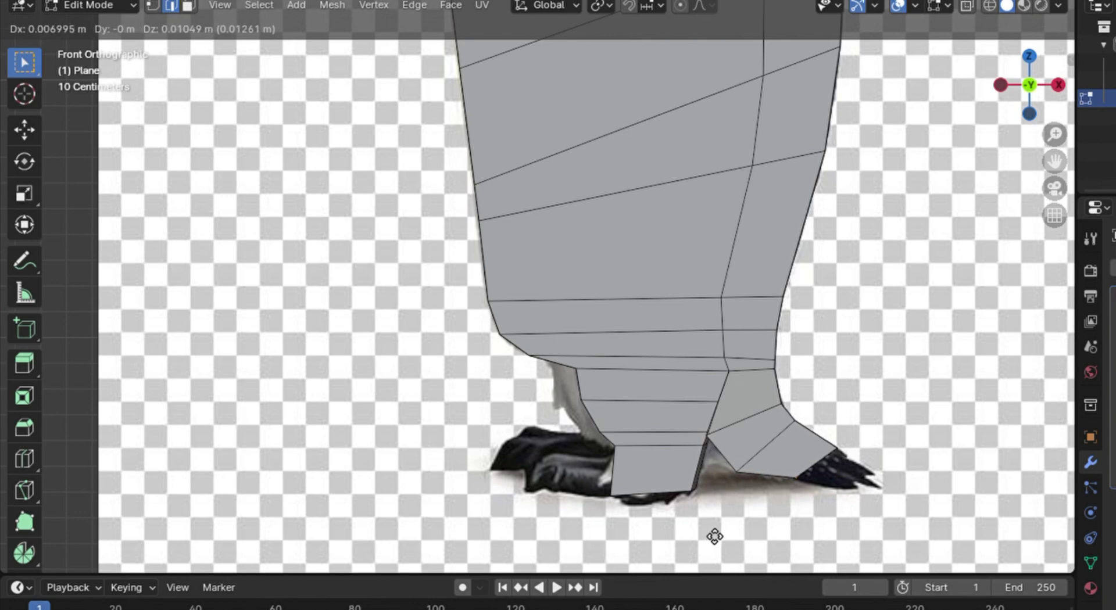
left_click(713, 534)
Lower the tail end's bottom edge beside the mirror line by about 0.008 m to level the underside.
scroll(826, 470, "up", 1)
middle_click_drag(828, 465, 706, 383)
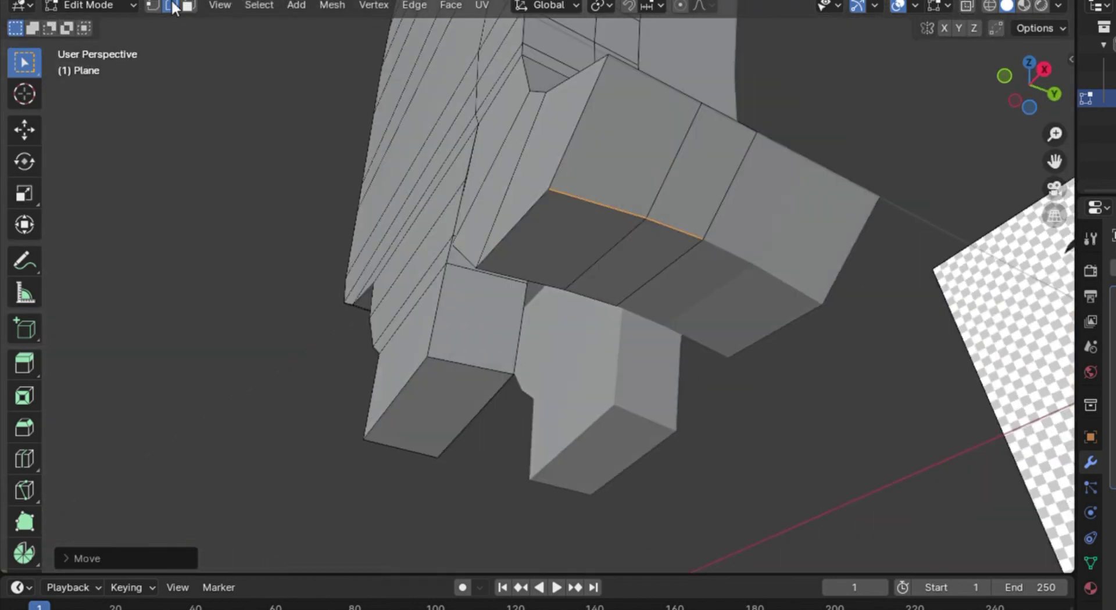
left_click(188, 6)
scroll(660, 194, "up", 1)
middle_click_drag(624, 220, 517, 332)
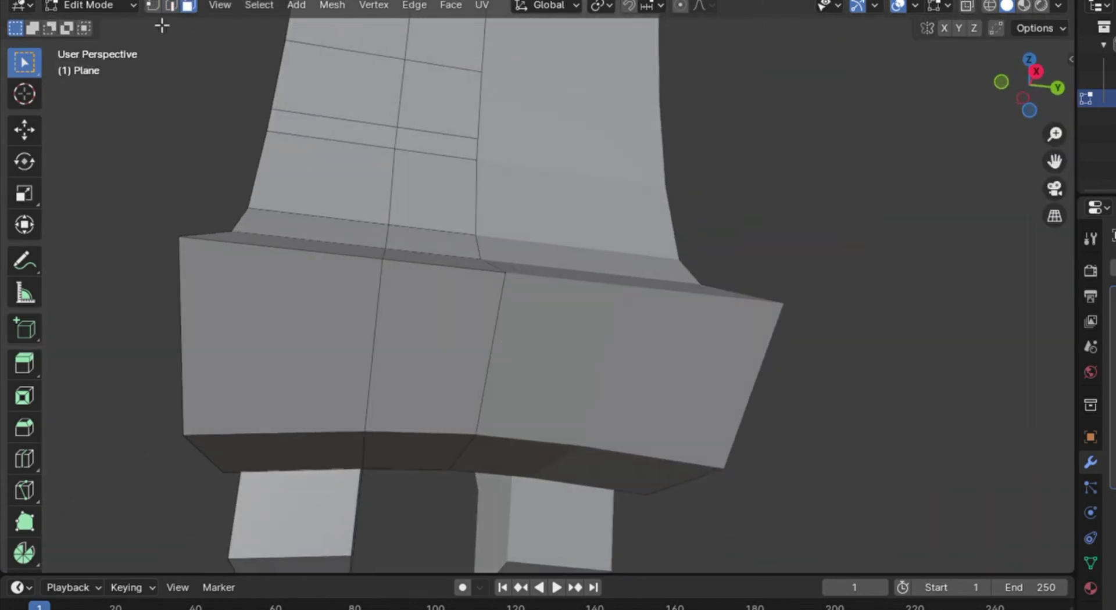
left_click(171, 6)
left_click(418, 442)
key("g")
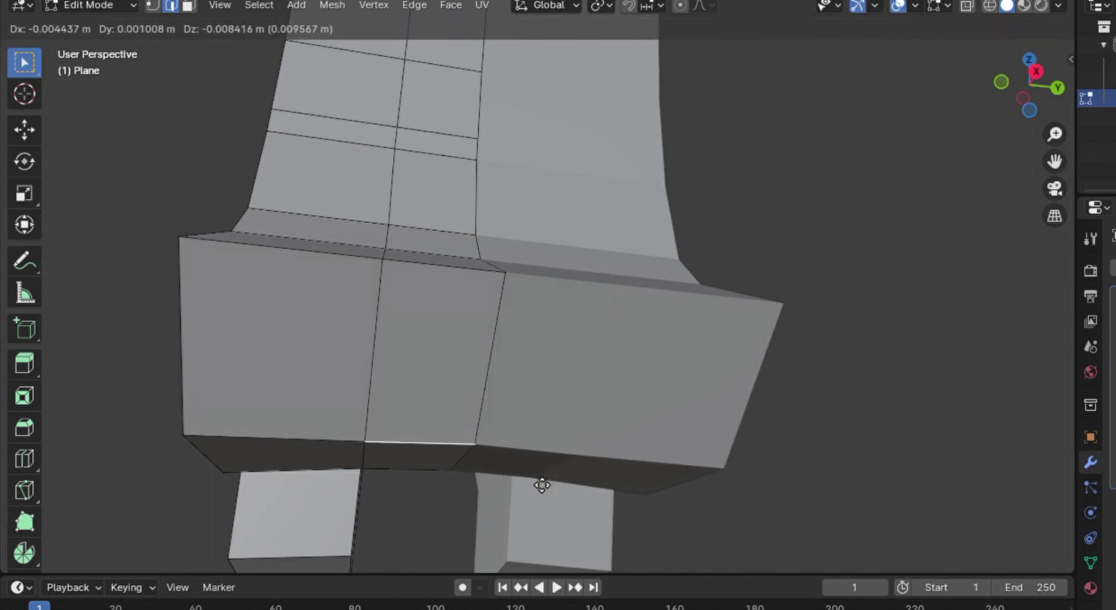
left_click(543, 486)
key("KP_1")
scroll(697, 440, "down", 1)
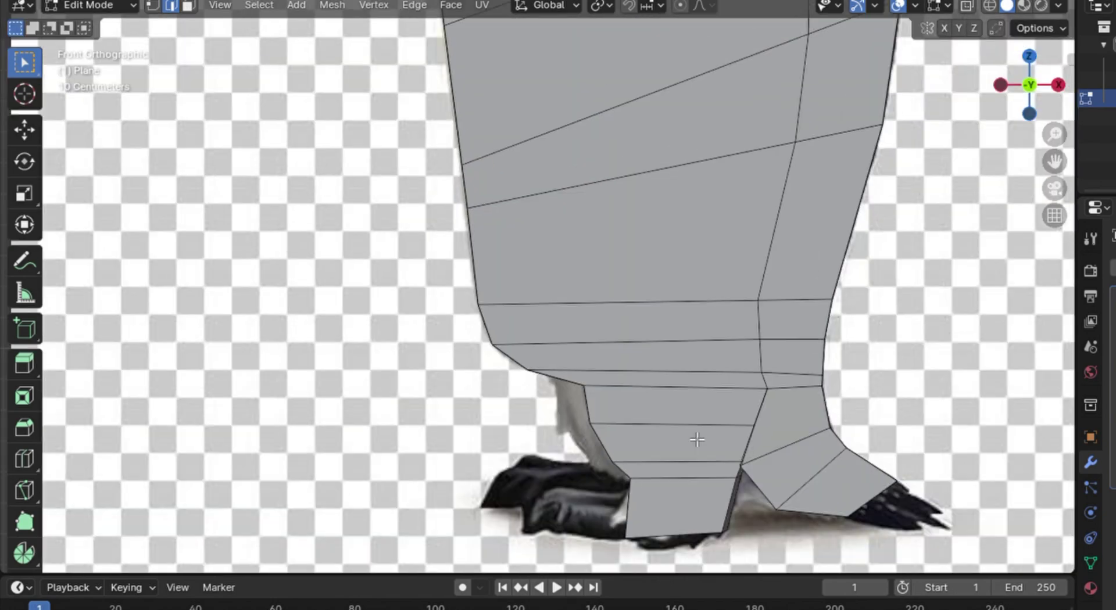
key("g")
left_click(699, 449)
Extrude the tail's two end faces about 0.03 m toward the back and 0.02 m down.
left_click(188, 6)
middle_click_drag(935, 470, 610, 203)
left_click(608, 190)
left_click(609, 191, "shift")
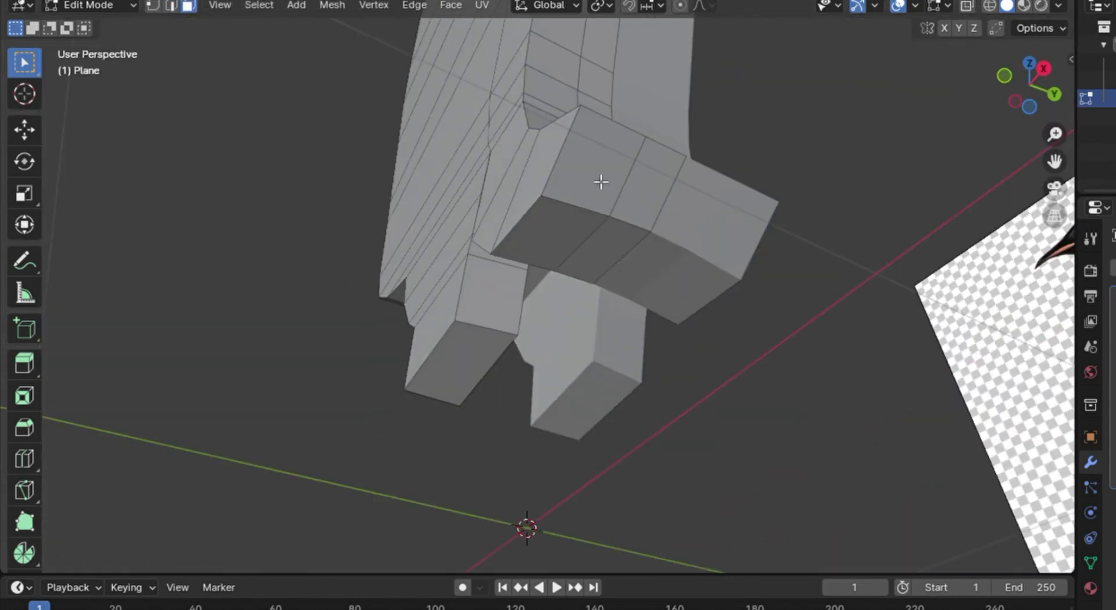
left_click(600, 181, "shift")
left_click(646, 192, "shift")
key("KP_1")
key("e")
right_click(706, 319)
key("g")
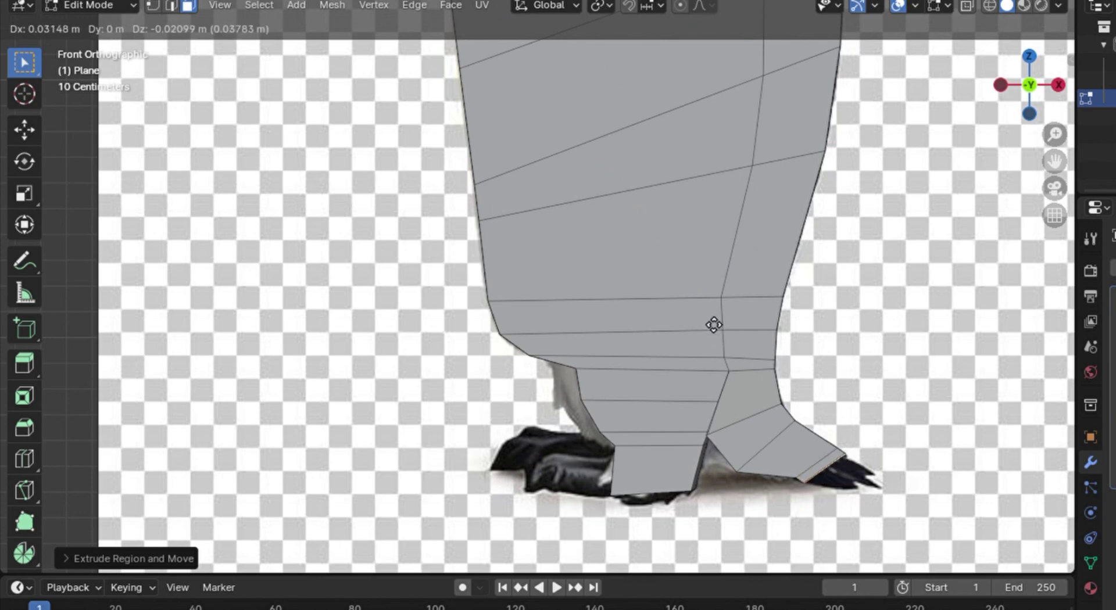
left_click(713, 323)
key("s")
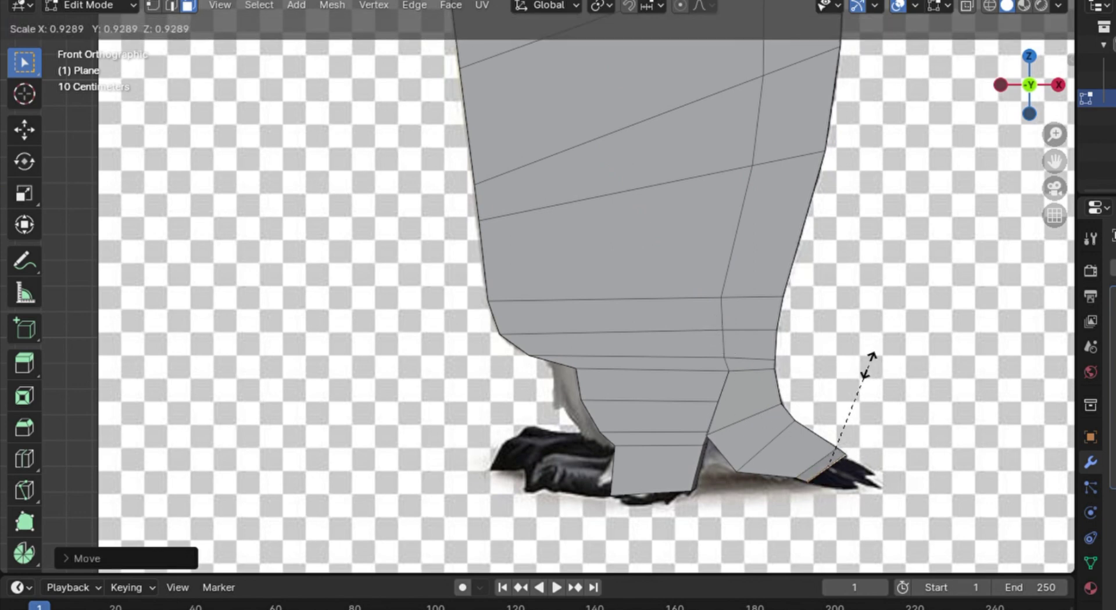
right_click(873, 378)
Extrude the two end faces once more by a small amount and scale them down slightly in right view.
key("e")
left_click(740, 379)
key("s")
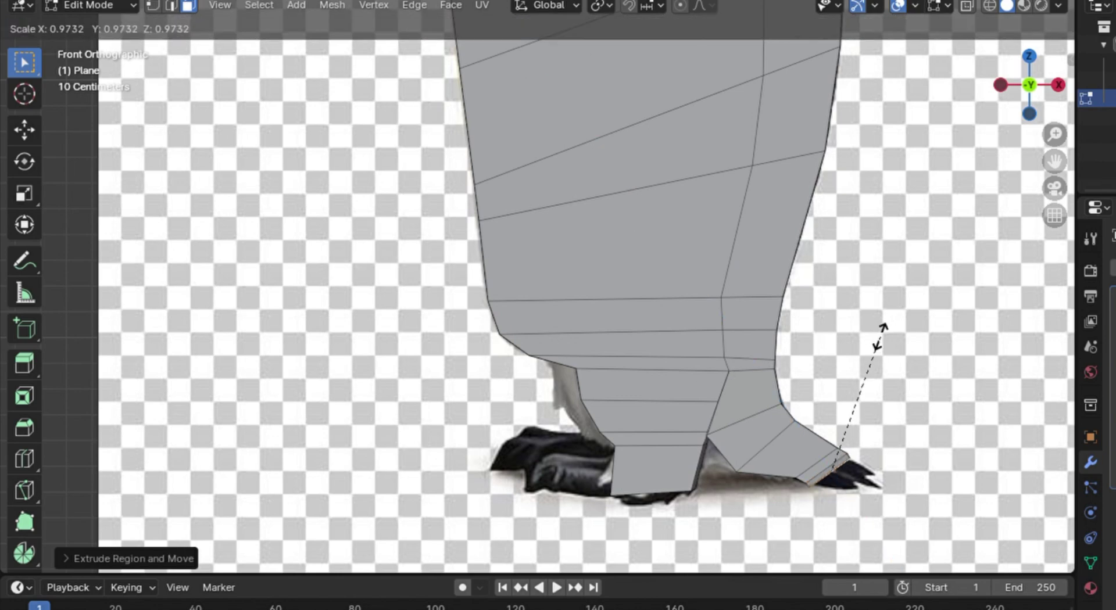
right_click(842, 191)
key("KP_3")
scroll(557, 430, "up", 1)
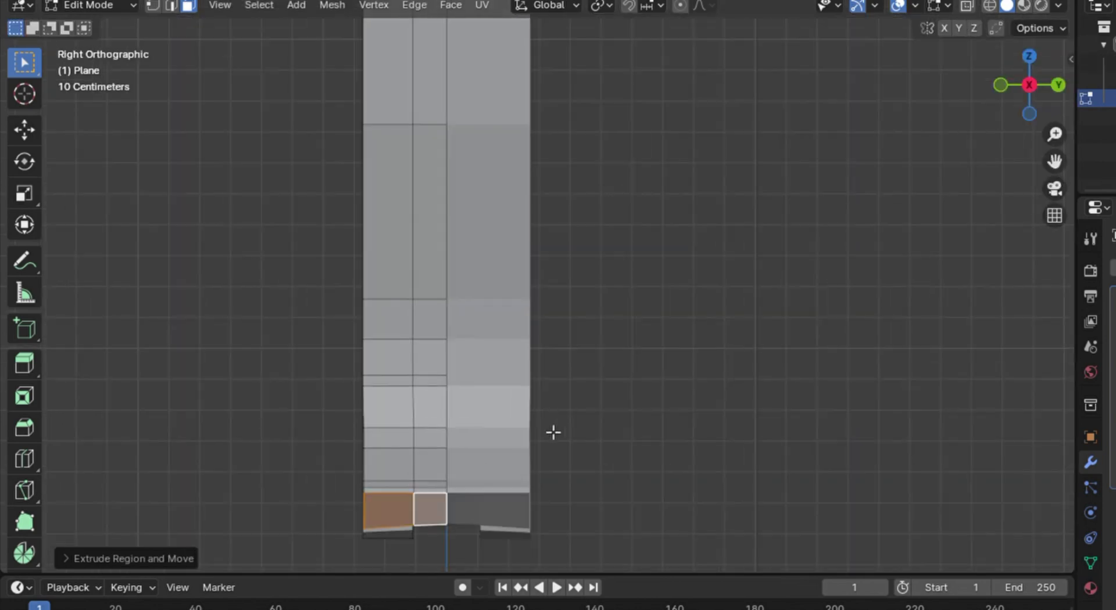
key("s")
right_click(486, 432)
middle_click_drag(482, 432, 487, 352)
key("KP_3")
key("s")
left_click(768, 346)
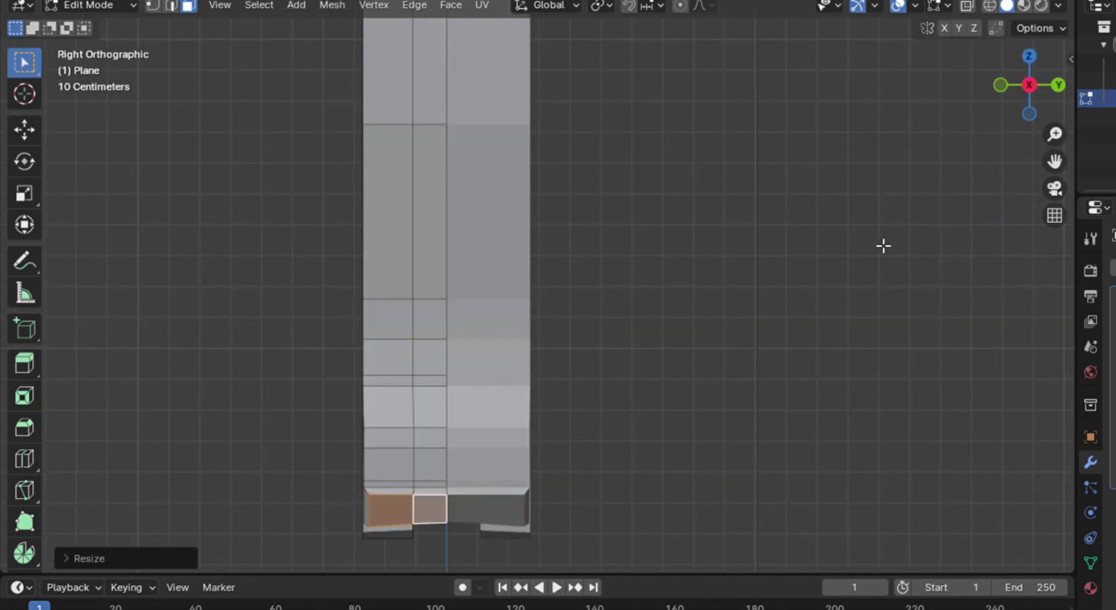
key("KP_1")
key("g")
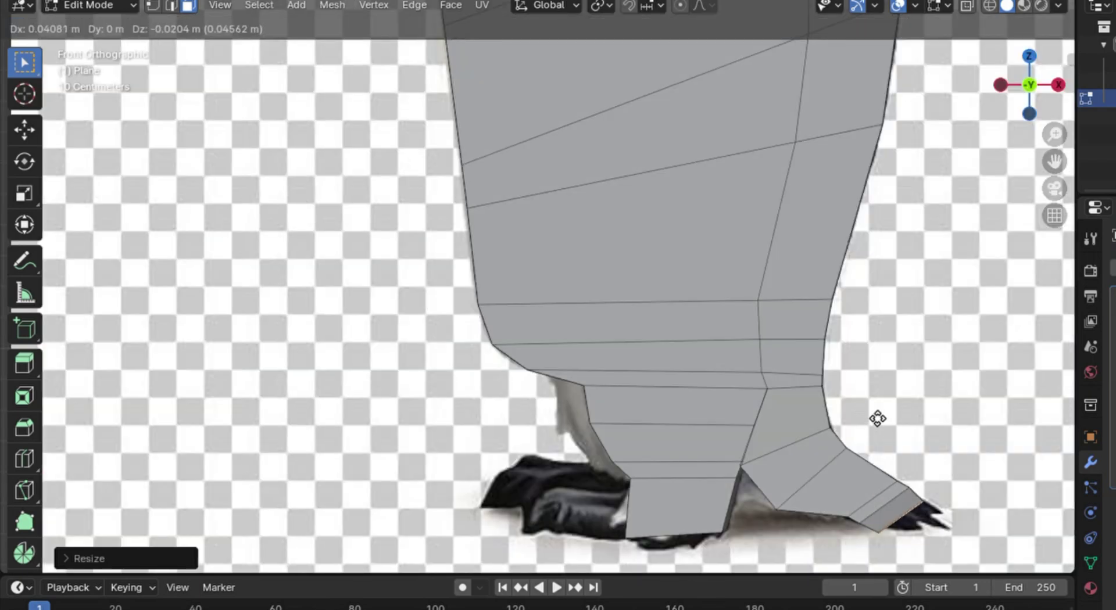
right_click(869, 419)
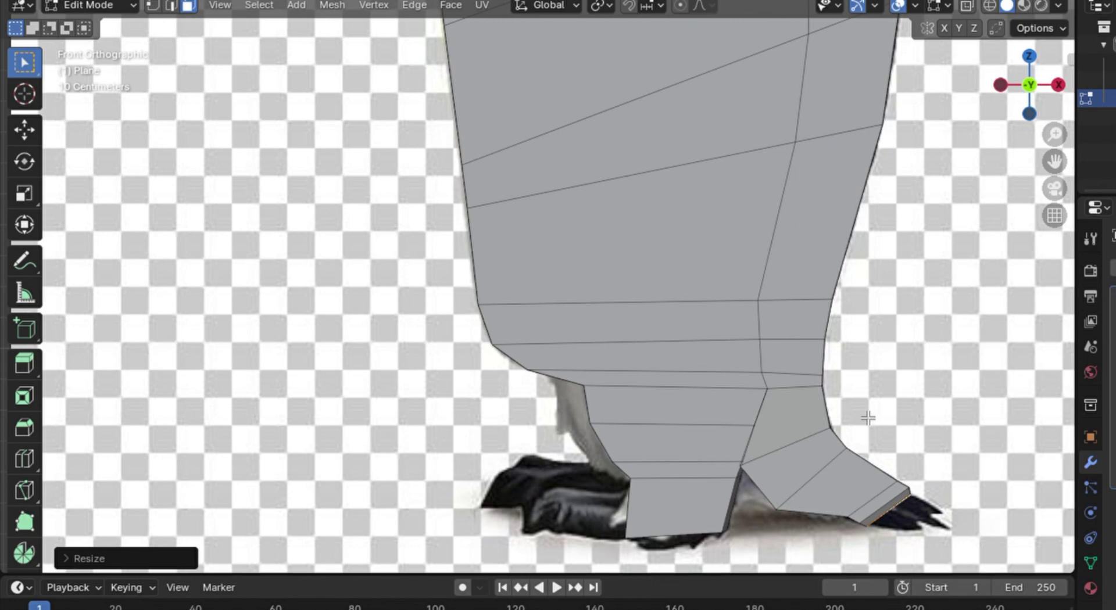
Move the lower edges of the tail's end toward the back to follow the underside of the reference tail tip.
left_click(170, 5)
middle_click_drag(581, 261, 797, 294)
left_click(673, 232)
left_click(671, 239, "alt")
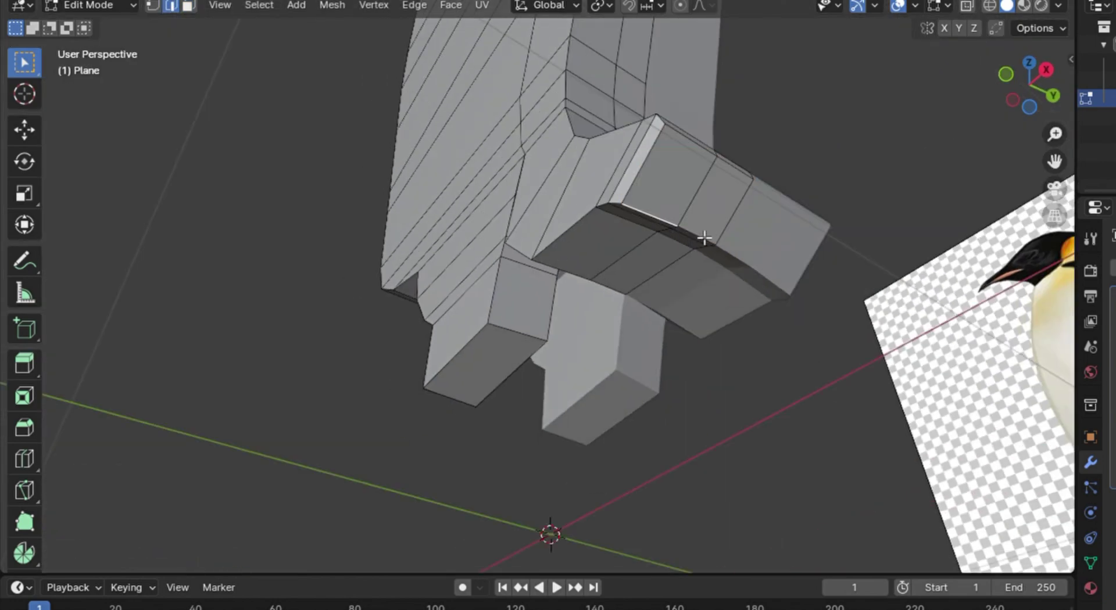
key("KP_1")
key("g")
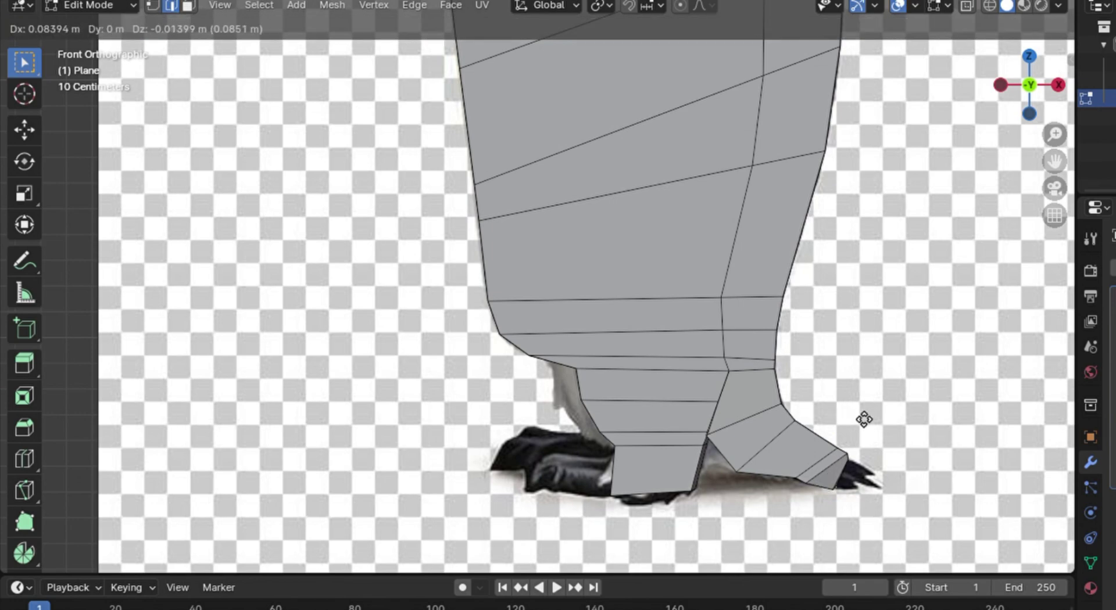
left_click(876, 419)
Move the upper edges of the tail's end about 0.1 m back and down along the reference tail's slope.
middle_click_drag(877, 419, 737, 473)
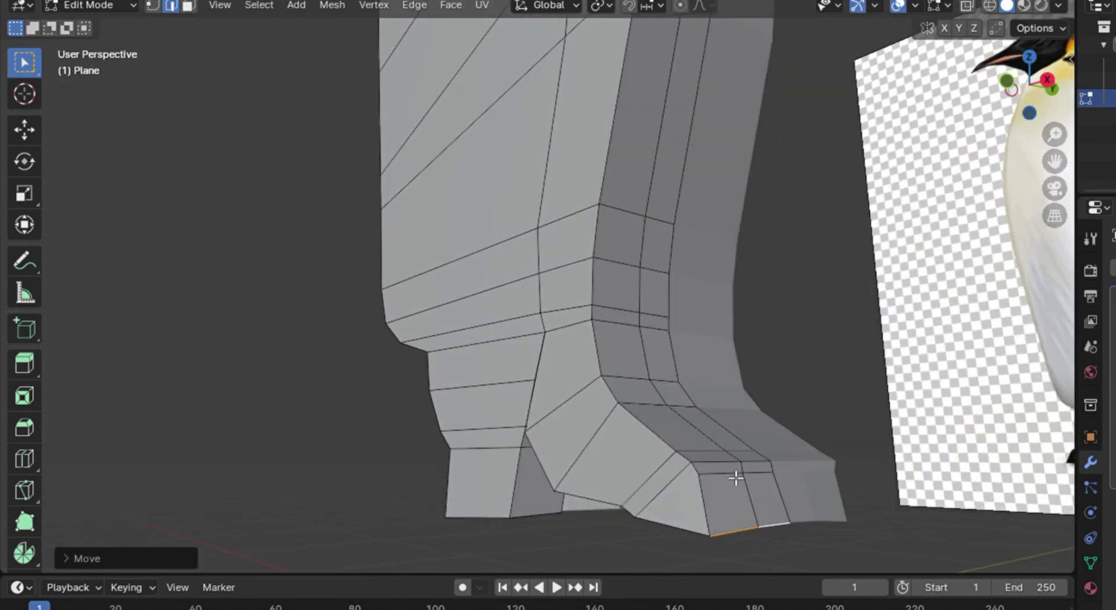
left_click(735, 473)
key("KP_1")
key("g")
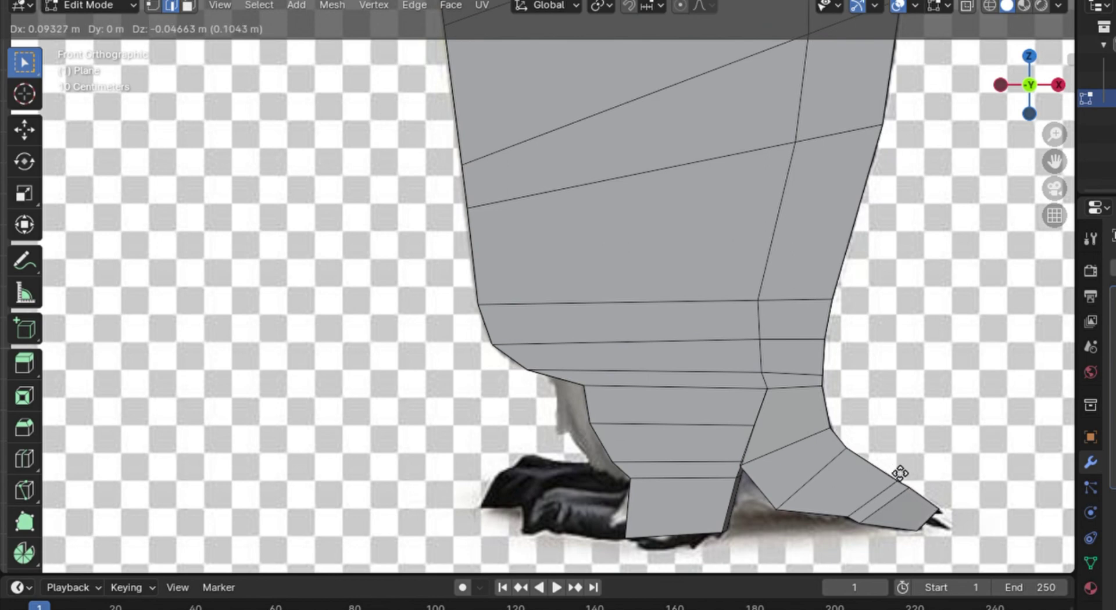
left_click(886, 470)
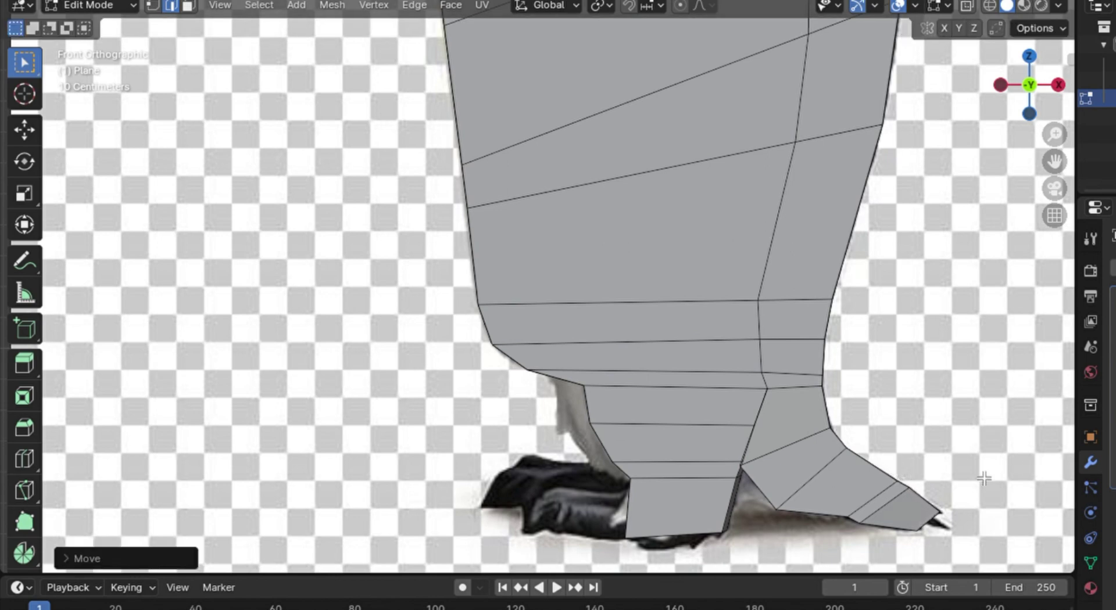
Move the tail's underside face about 0.017 m down along the global Z axis.
middle_click_drag(984, 477, 842, 407, "shift")
left_click(187, 5)
middle_click_drag(581, 233, 769, 278)
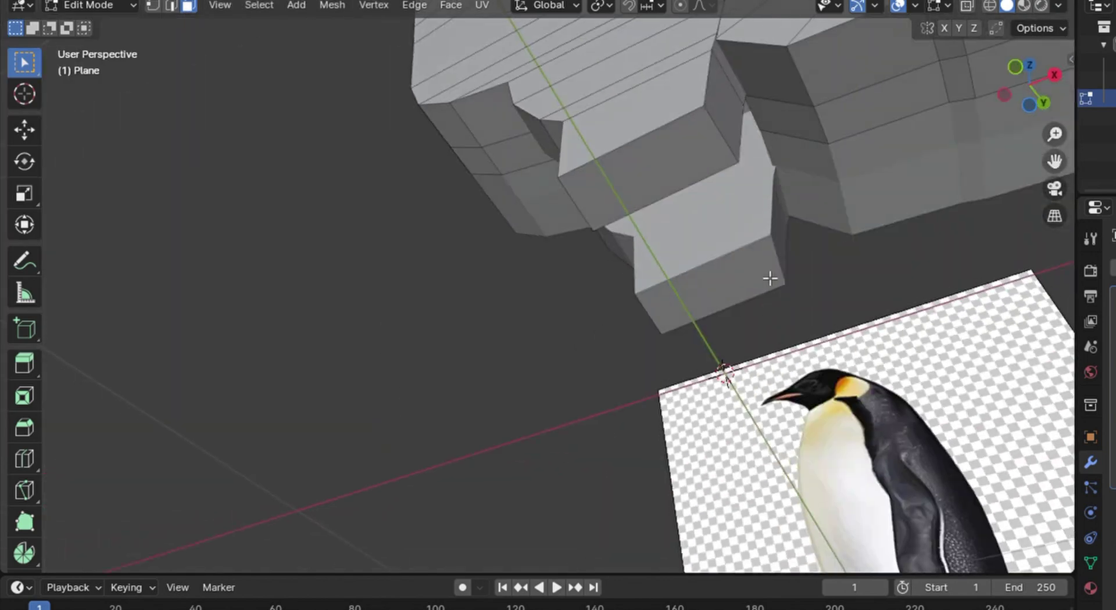
left_click(892, 105)
key("KP_1")
key("g")
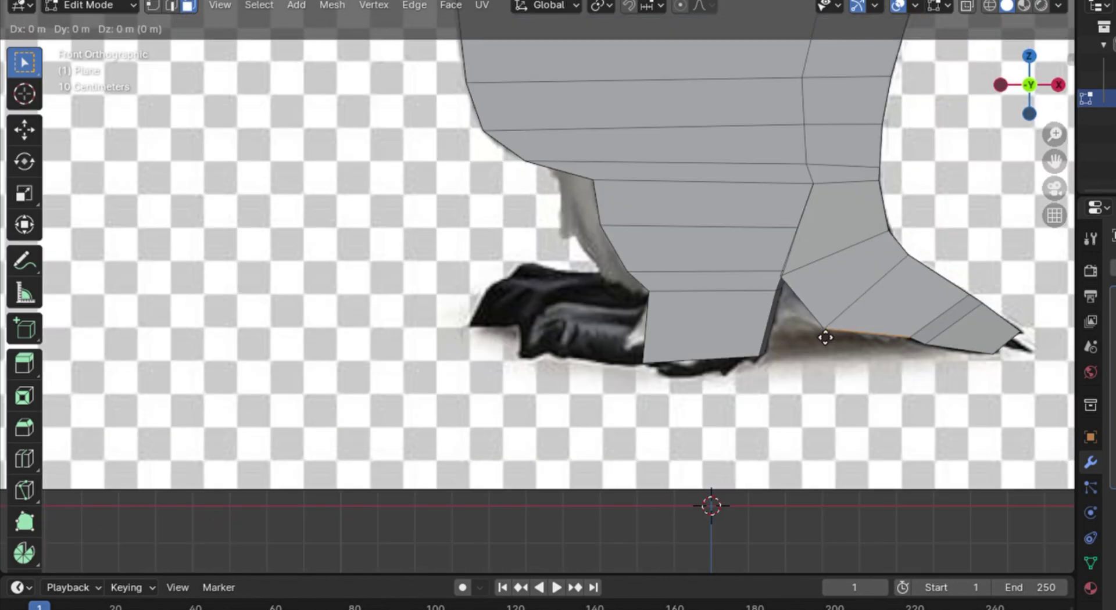
key("z")
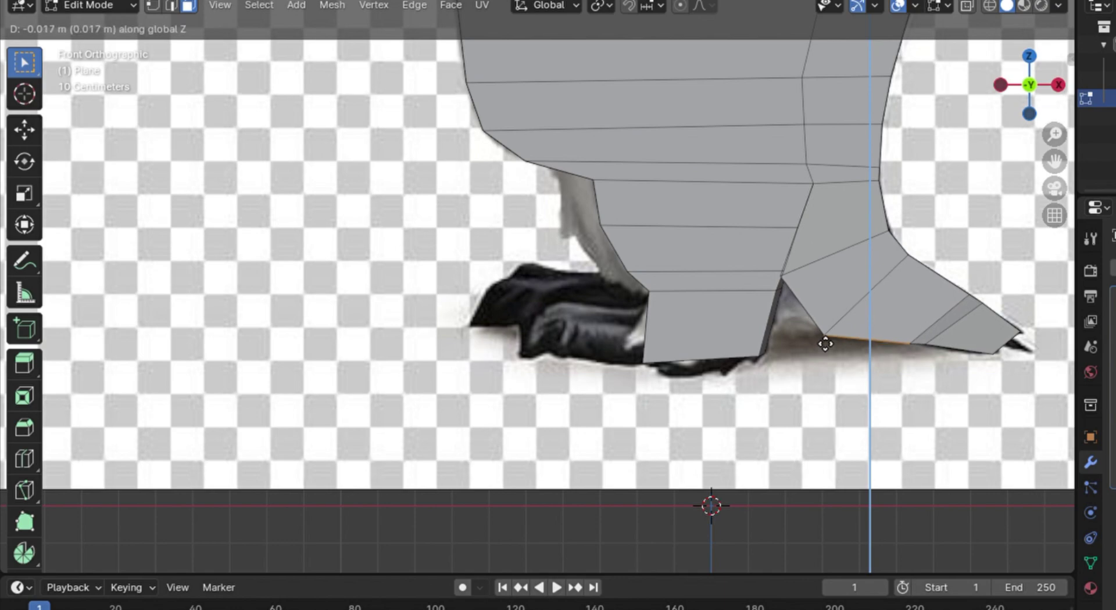
left_click(826, 342)
Add a centered vertical loop cut running through the leg and up the side of the body.
scroll(966, 470, "up", 2)
middle_click_drag(966, 470, 844, 398)
key("KP_1")
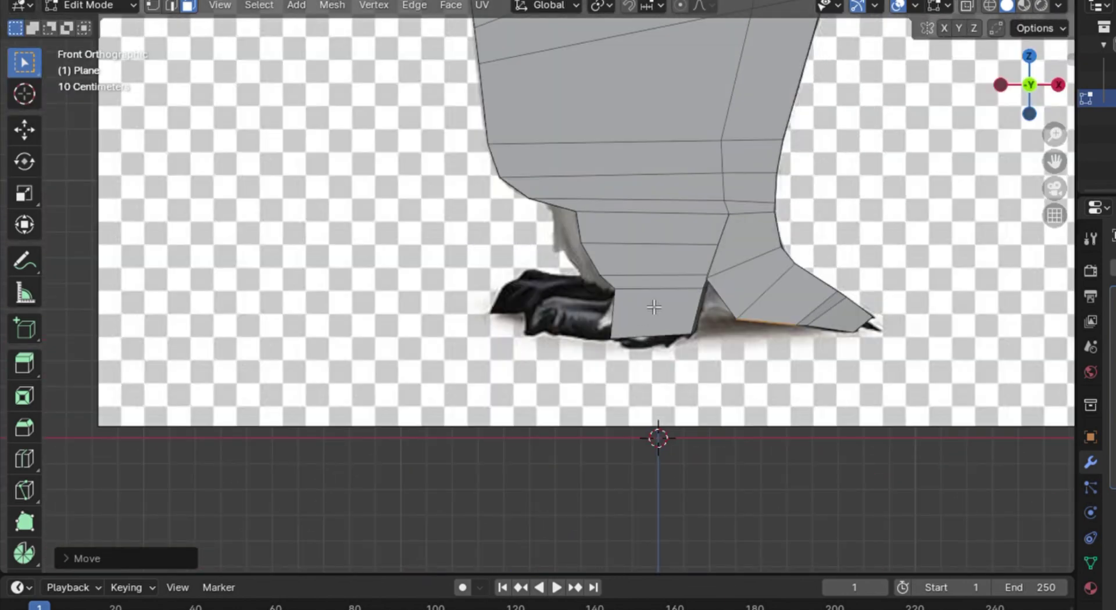
key("ctrl+r")
key("Escape")
key("ctrl+r")
left_click(657, 250)
right_click(657, 250)
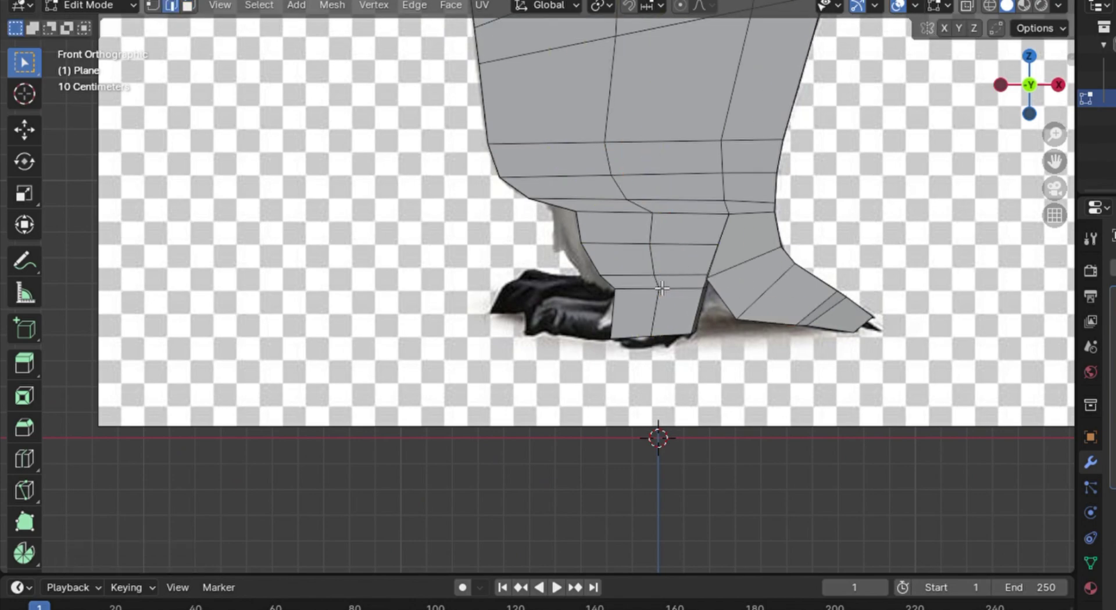
Move the middle edge on the underside of the leg about 0.02 m down and slightly forward.
middle_click_drag(662, 289, 506, 207)
key("KP_1")
key("KP_5")
key("KP_1")
key("g")
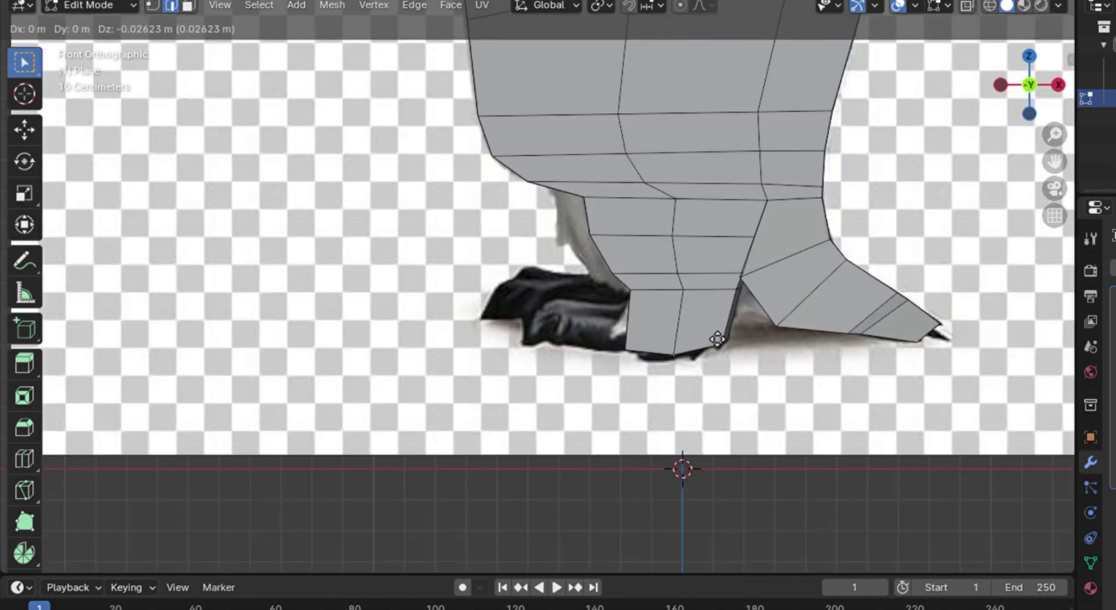
left_click(710, 337)
Extrude the front face of the lowest leg section in place and scale it to about 0.7.
middle_click_drag(711, 337, 568, 250)
left_click(189, 10)
left_click(661, 333)
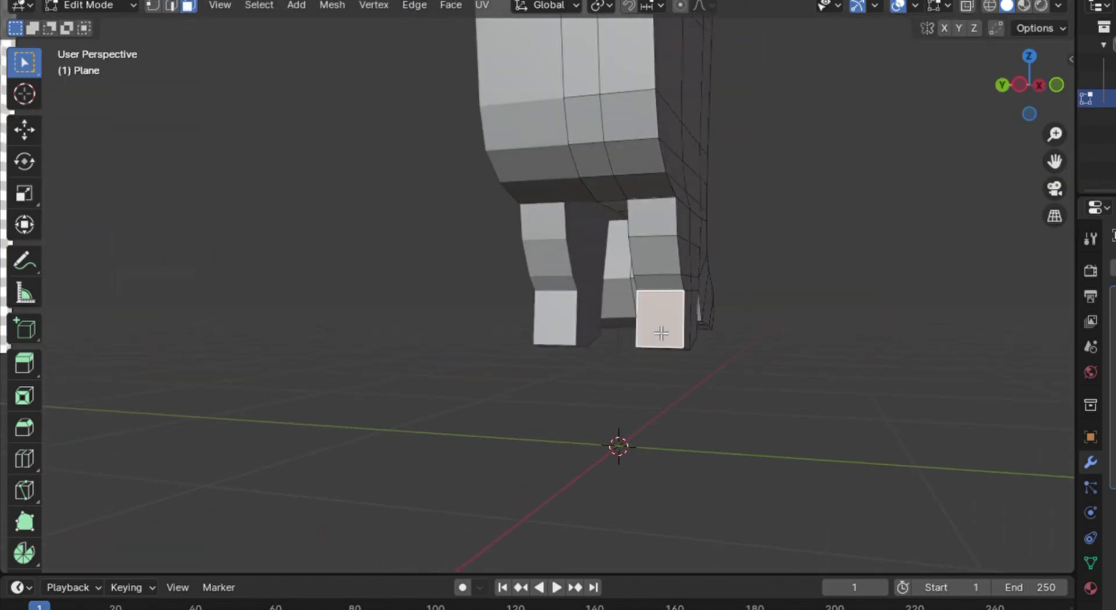
key("e")
right_click(789, 251)
key("s")
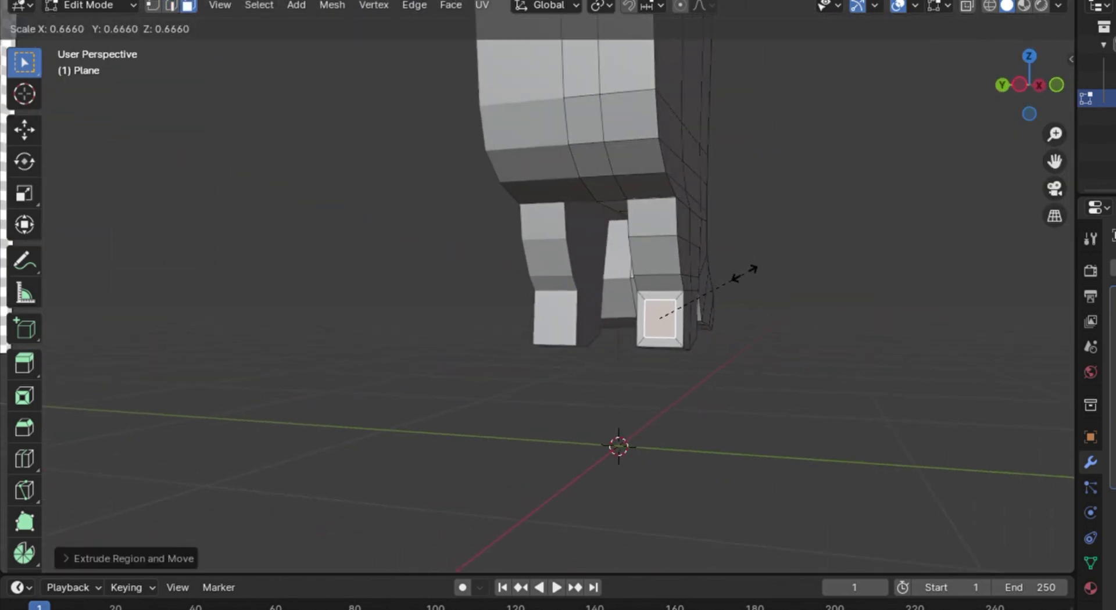
left_click(753, 269)
Move the scaled front face forward and down, just ahead of the leg's front.
key("KP_1")
key("g")
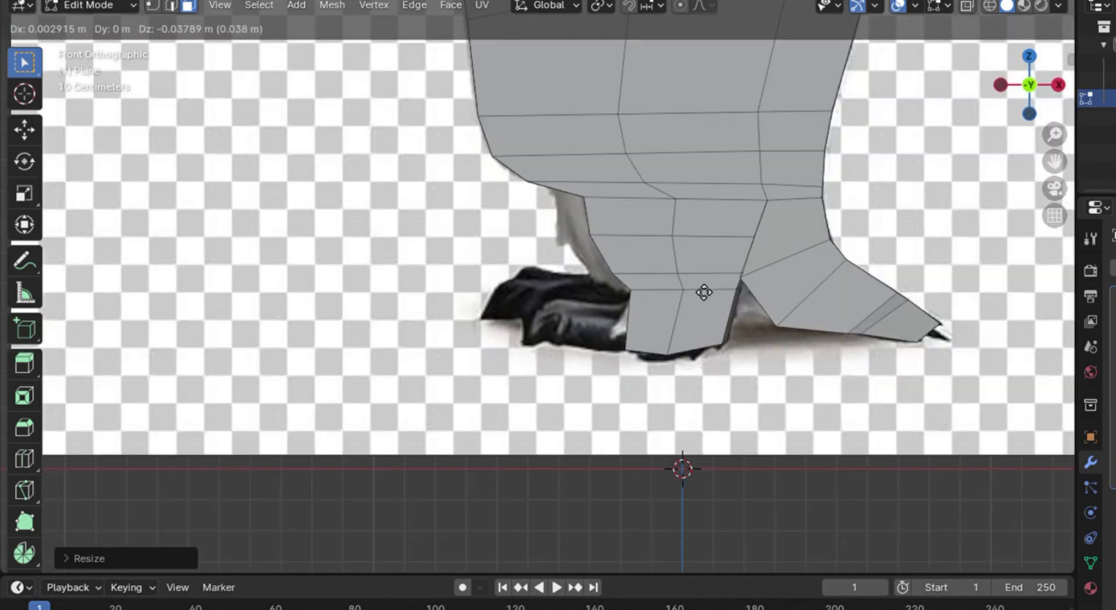
left_click(690, 291)
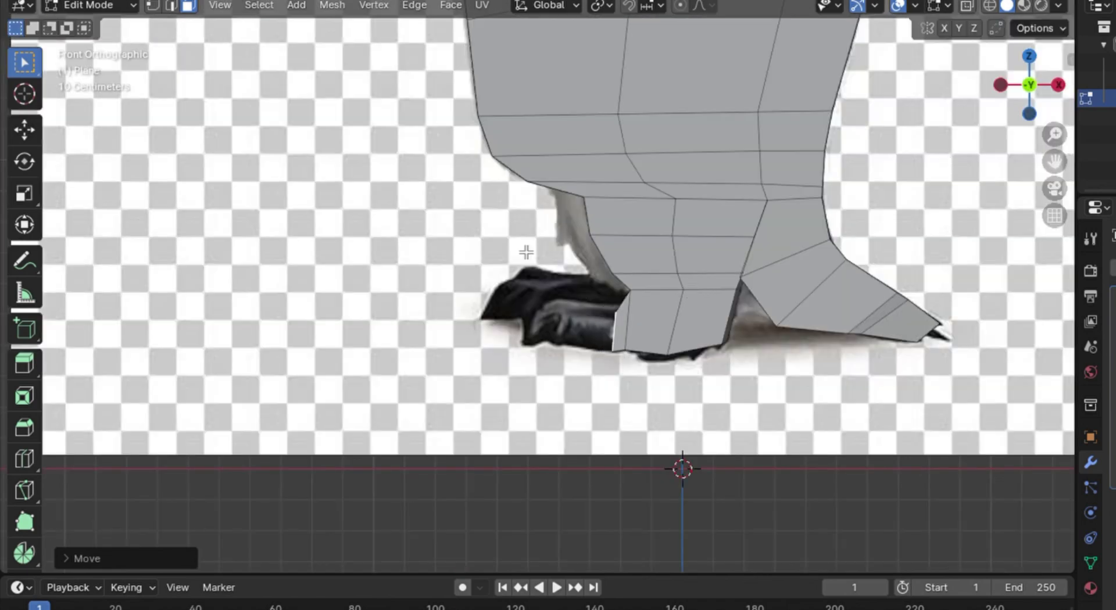
Move the top edge of the scaled front face about 0.05 m up, level with the top of the foot.
key("2")
middle_click_drag(598, 282, 681, 314)
left_click(684, 321)
key("KP_1")
key("g")
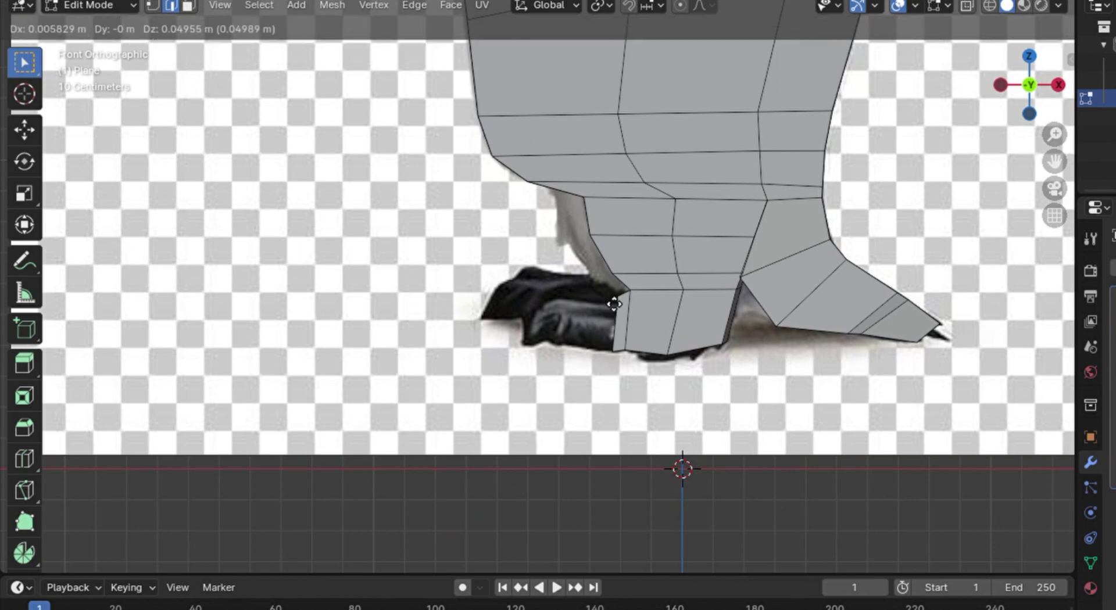
left_click(610, 298)
Extrude the foot's front face forward along the reference foot.
key("3")
middle_click_drag(598, 323, 635, 329)
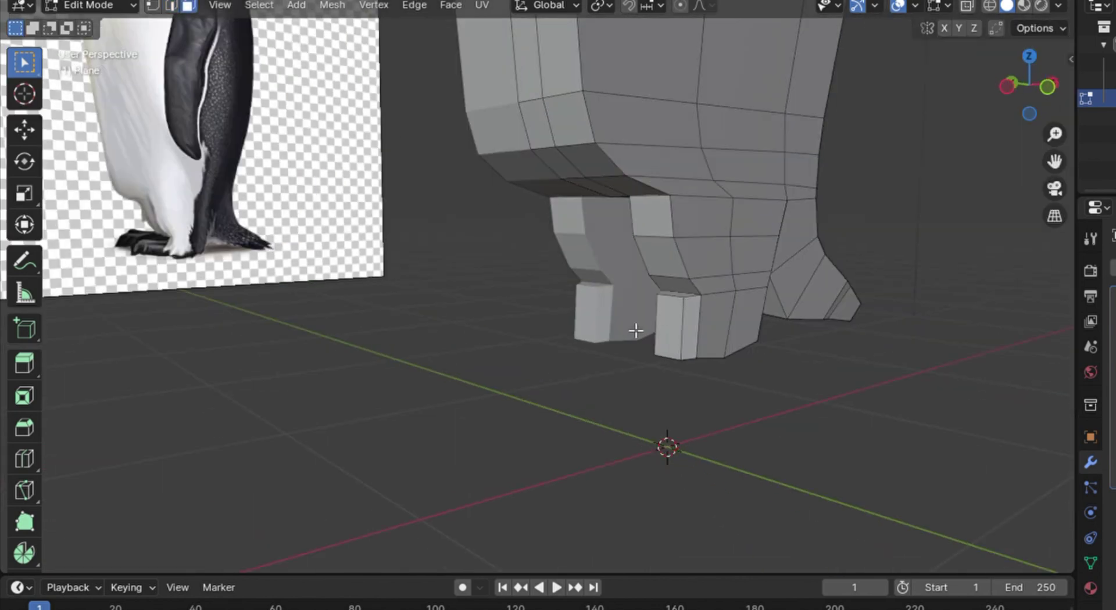
left_click(668, 327)
key("KP_1")
key("e")
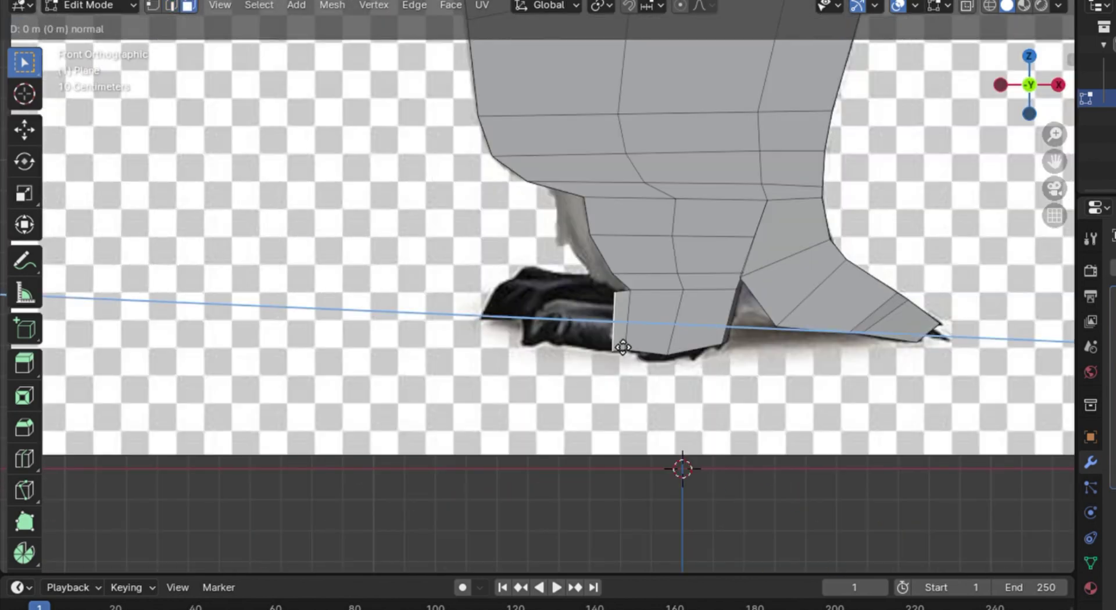
left_click(598, 346)
key("g")
left_click(575, 342)
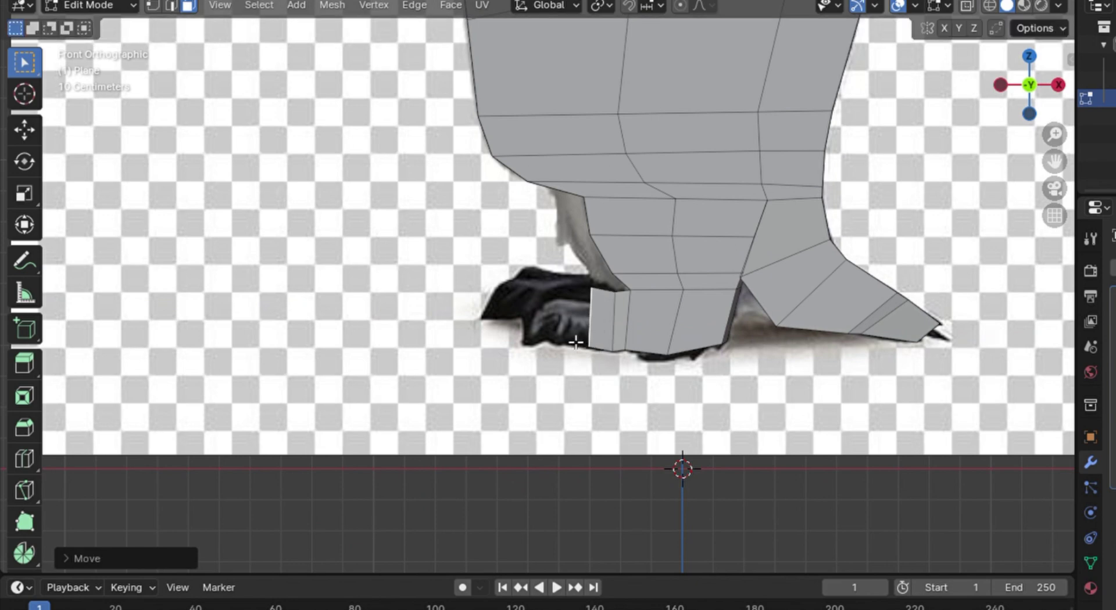
Move the vertical side edge behind the new foot segment about 0.0014 m up along the global Z axis.
key("2")
scroll(541, 311, "up", 7)
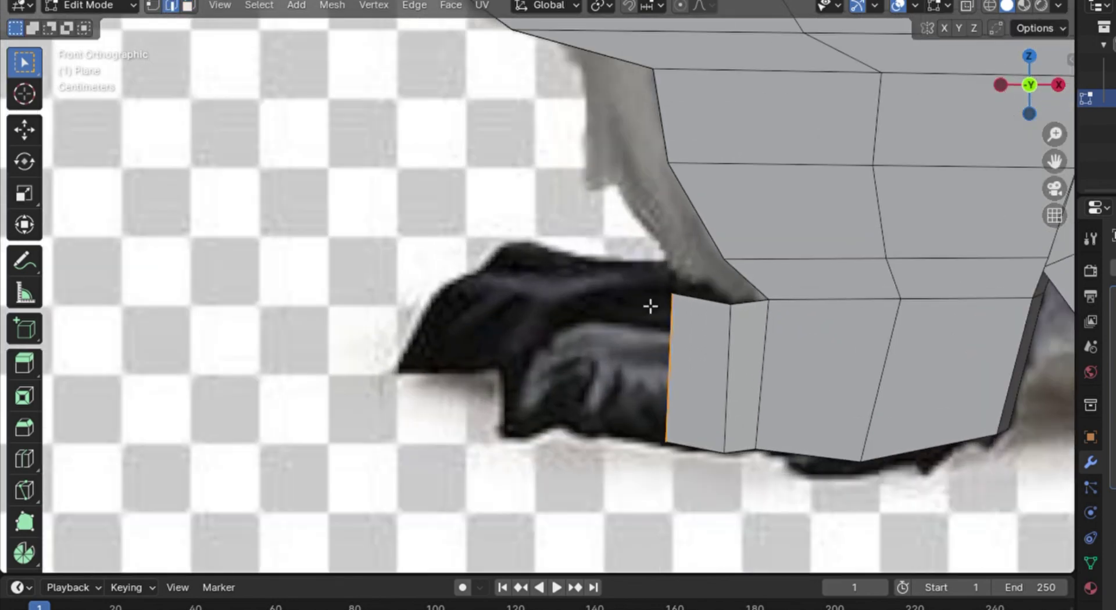
left_click(736, 331)
left_click(705, 388)
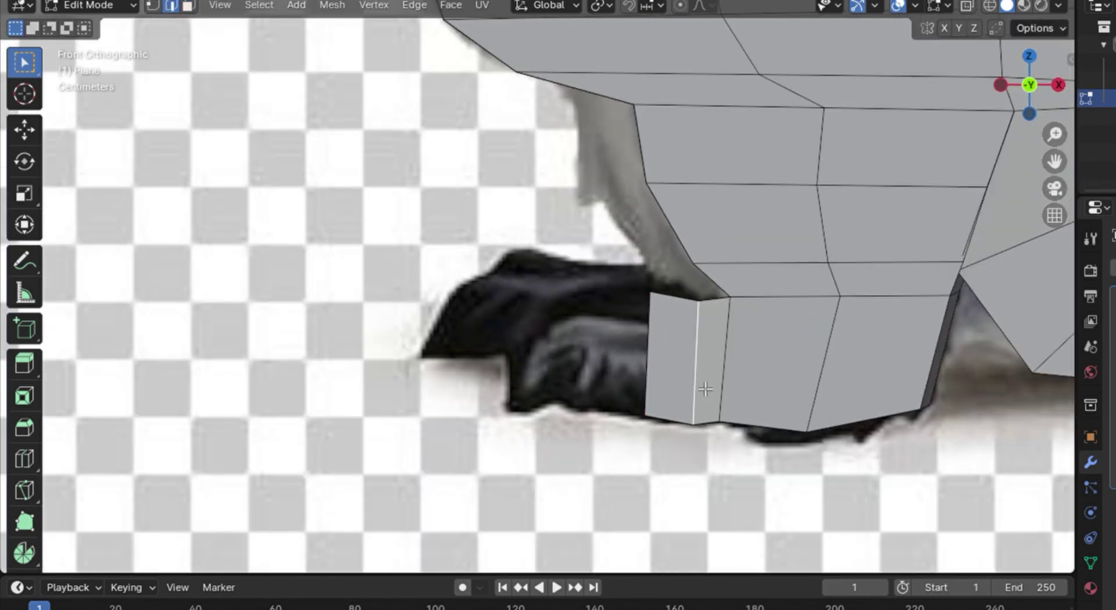
key("g")
key("z")
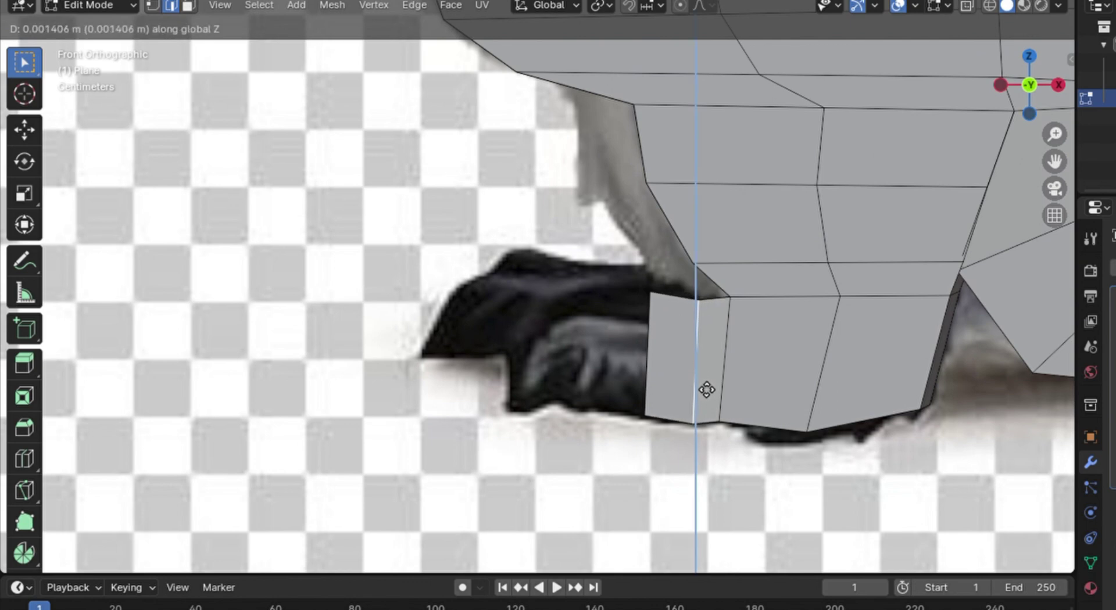
left_click(706, 389)
Move the top edge of the foot's front face back toward the leg and slightly up.
middle_click_drag(659, 300, 826, 356)
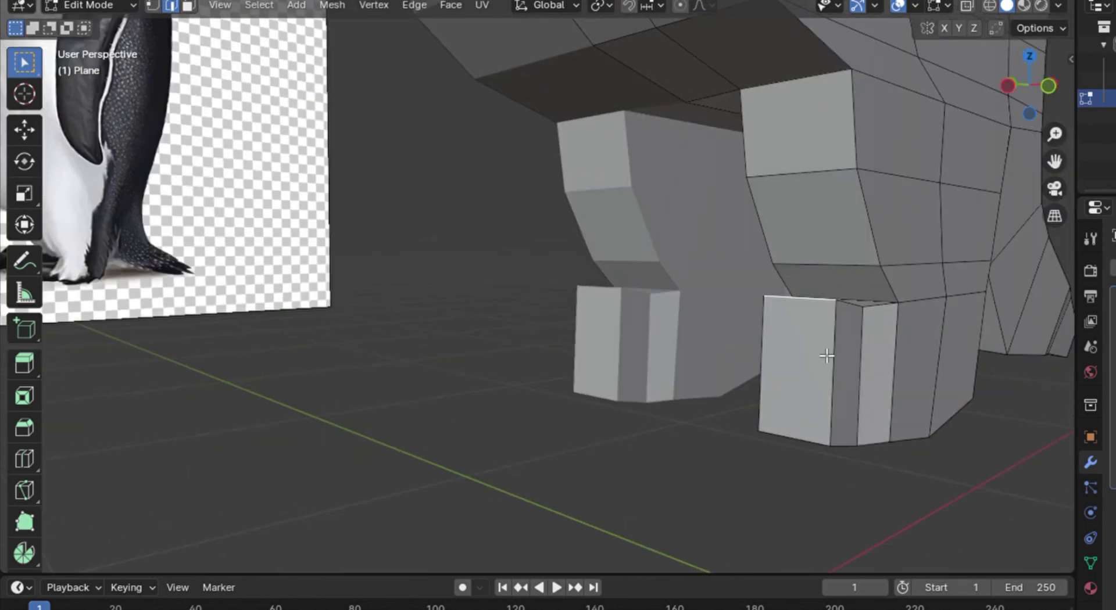
key("KP_1")
key("g")
key("z")
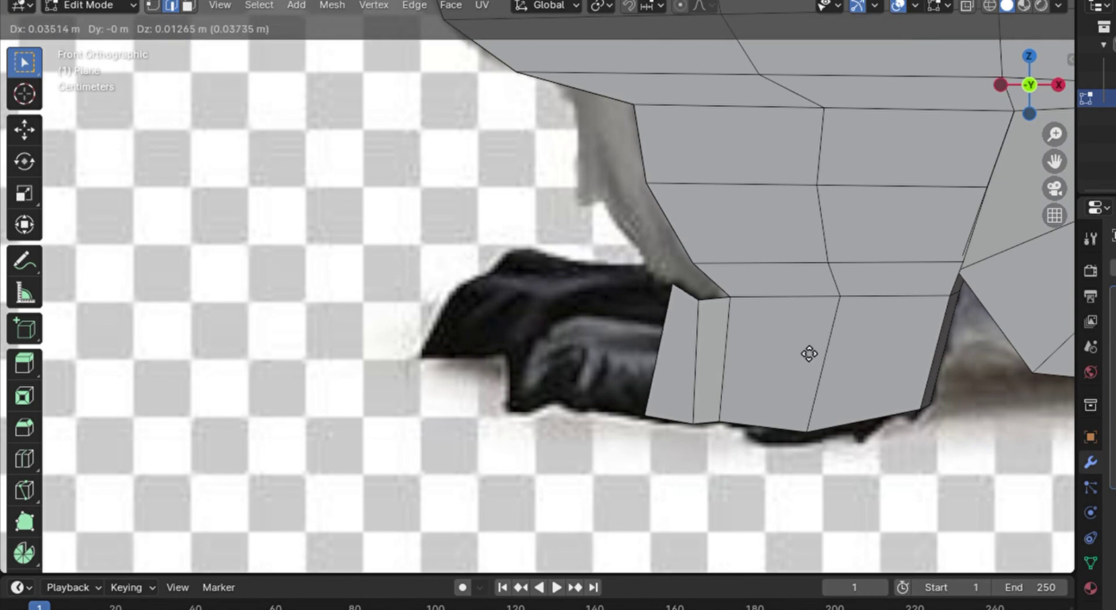
left_click(817, 351)
Move the bottom edge of the foot's front face back toward the leg, nearly beneath its top edge.
middle_click_drag(817, 351, 706, 398)
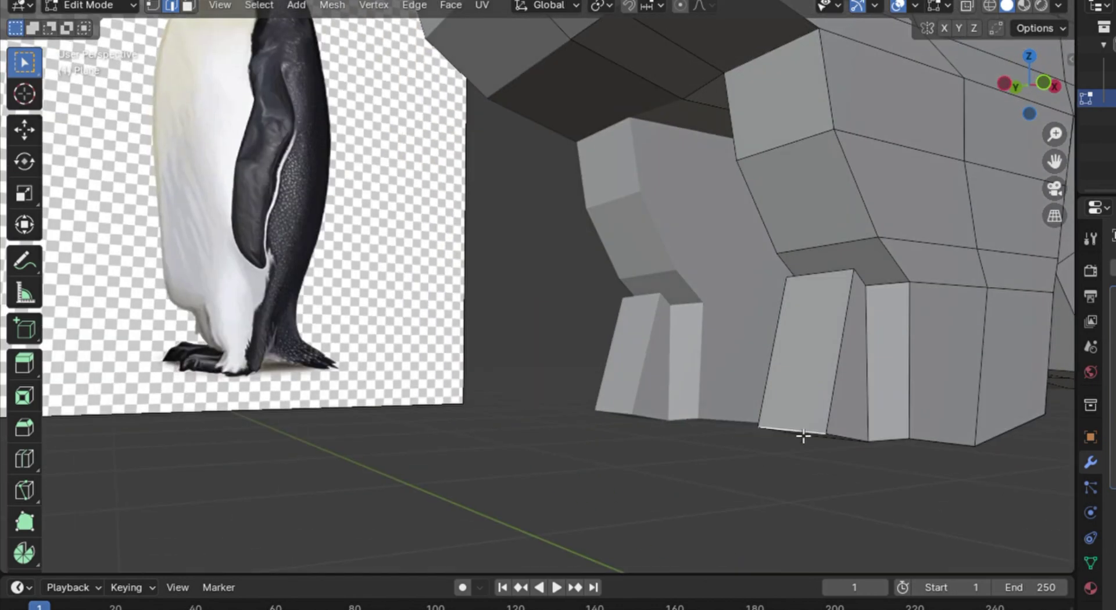
key("KP_1")
key("g")
left_click(831, 443)
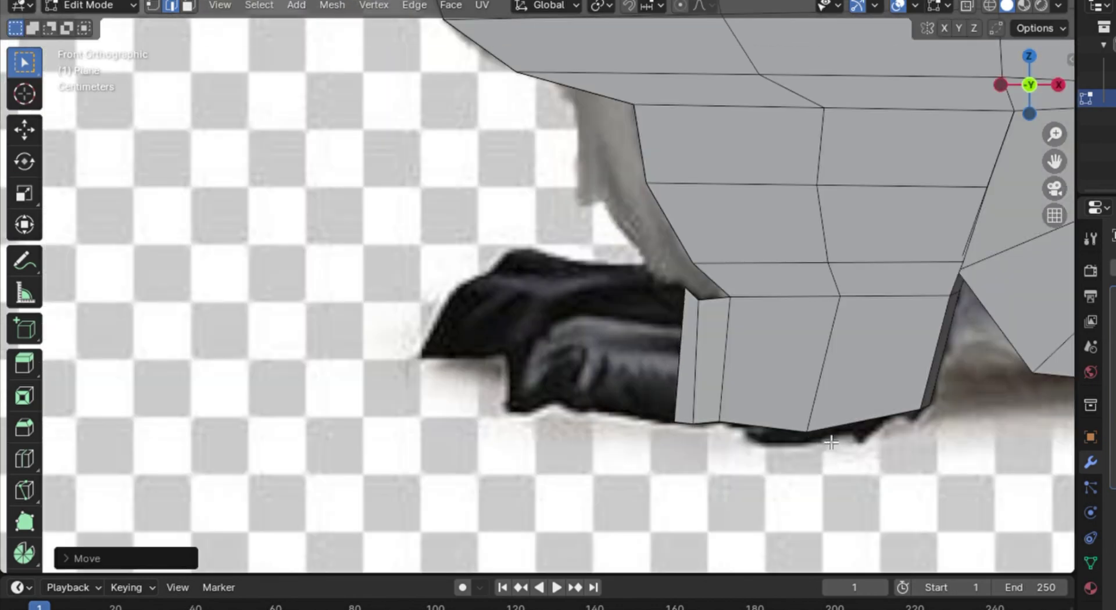
Extrude the foot's front face and move it about 0.04 m forward.
left_click(188, 6)
middle_click_drag(604, 372, 723, 392)
left_click(823, 389)
key("KP_1")
key("e")
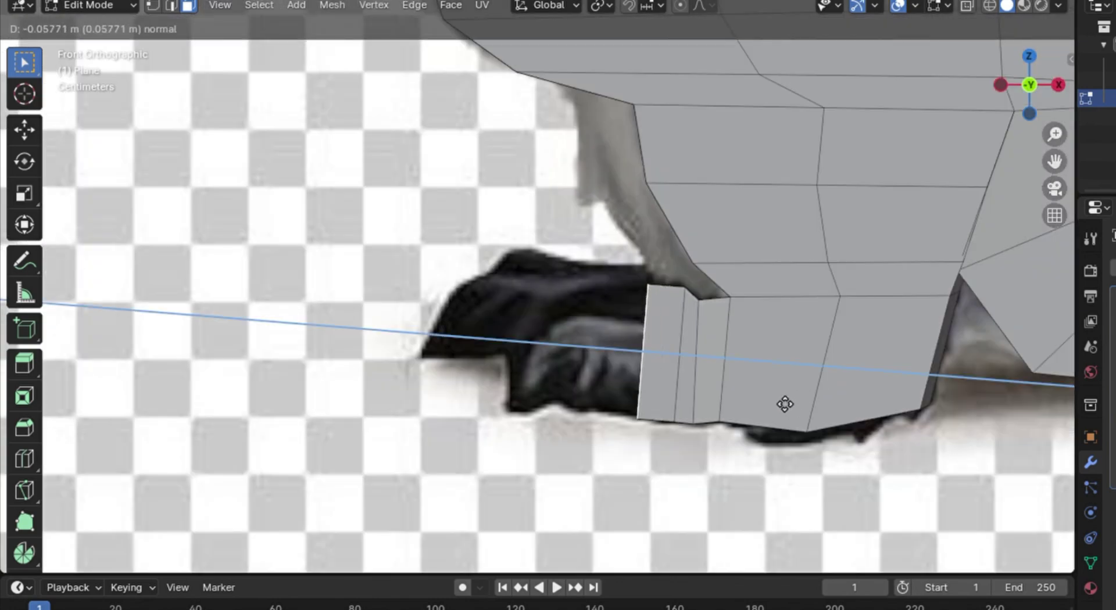
right_click(781, 403)
key("g")
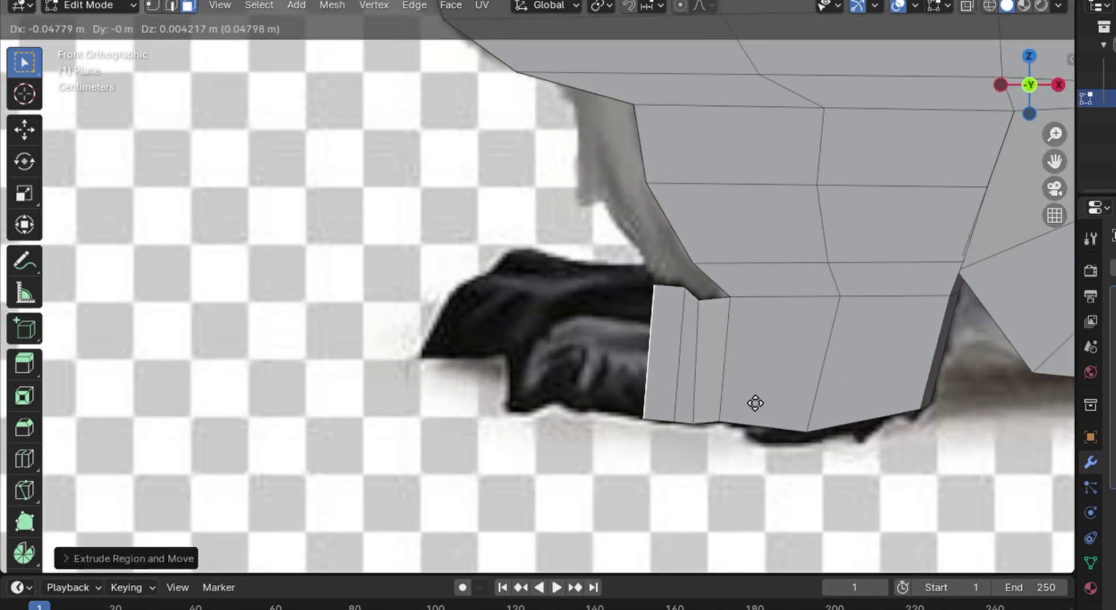
left_click(760, 403)
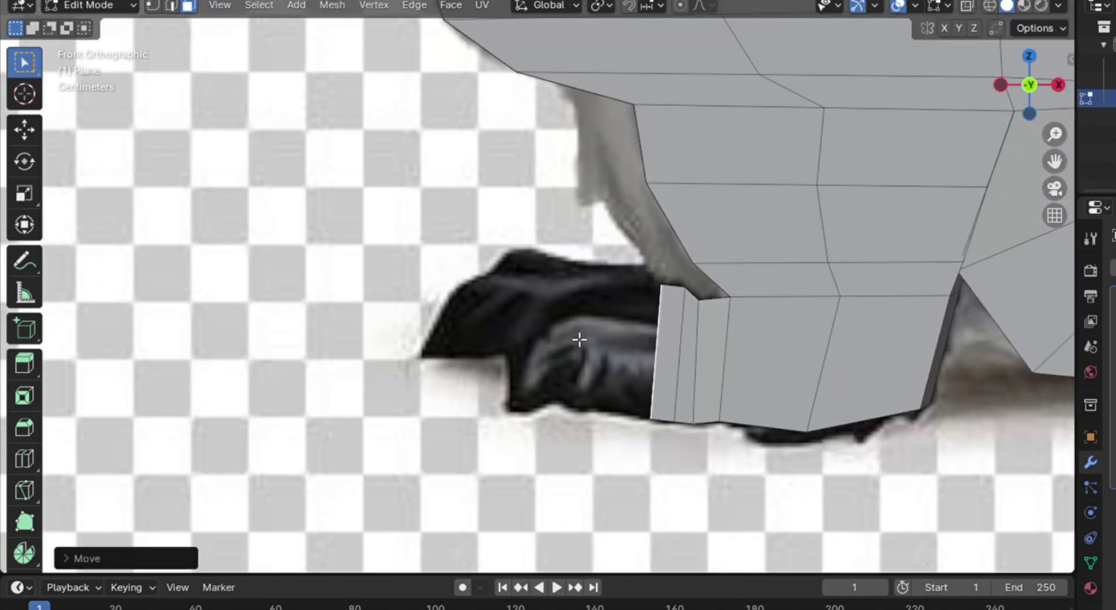
Extrude the foot's front face forward in two more segments of about 0.04 m each.
key("e")
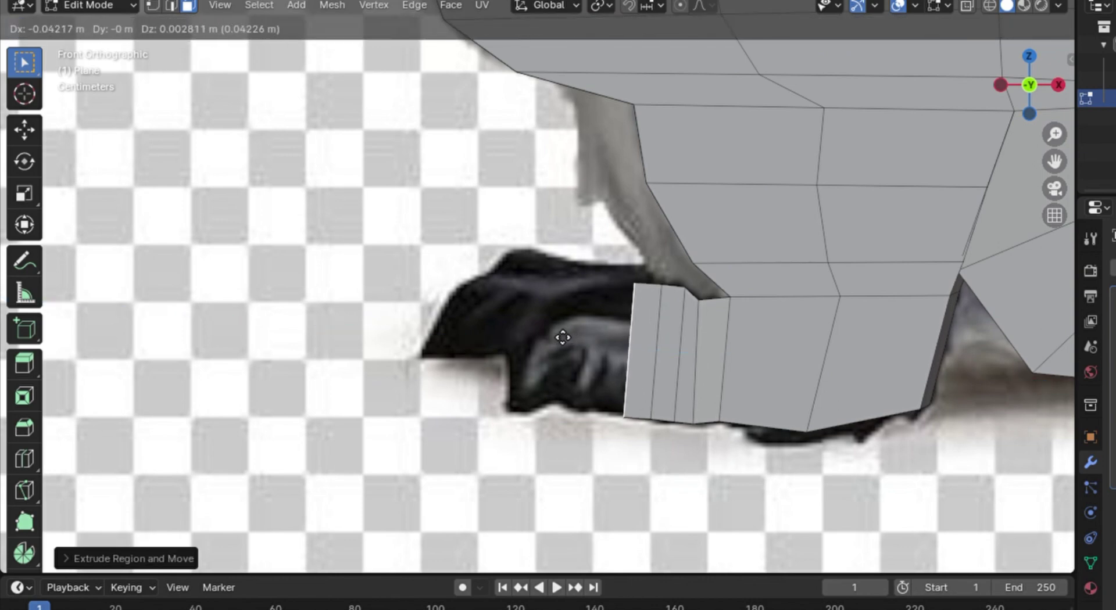
left_click(561, 336)
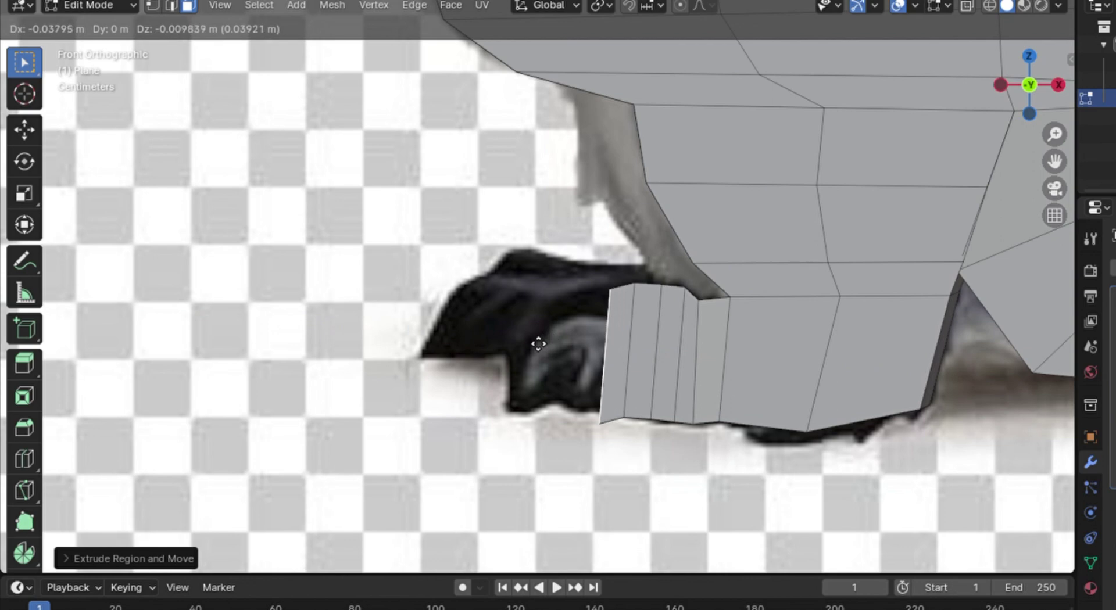
left_click(538, 341)
Move the bottom edge of the foot's front face about 0.014 m up to match the reference underside.
left_click(171, 6)
middle_click_drag(526, 447, 673, 434)
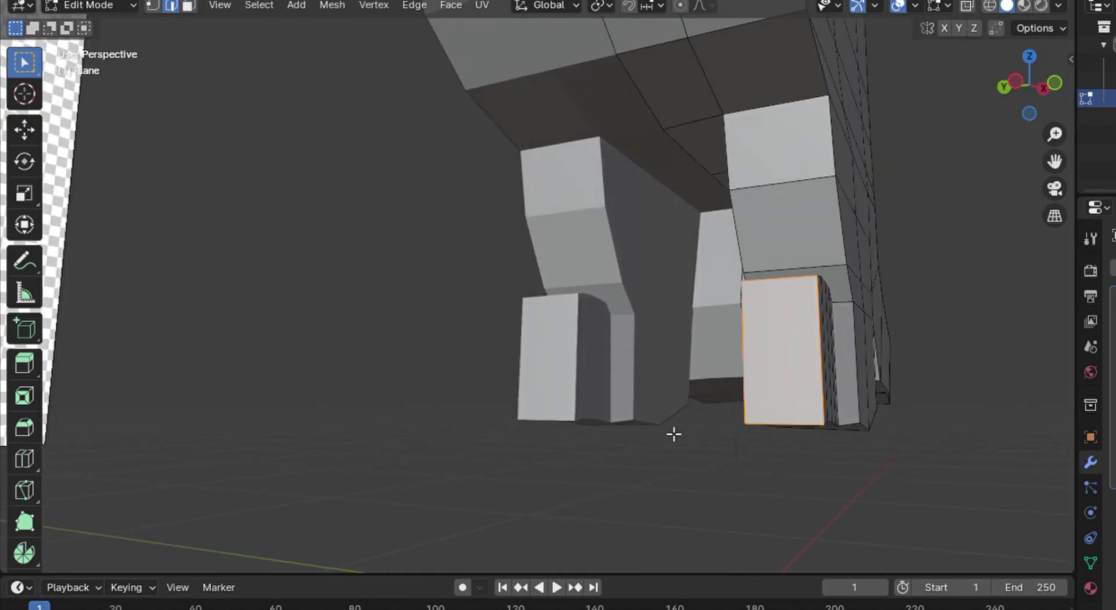
left_click(804, 462)
key("KP_1")
key("g")
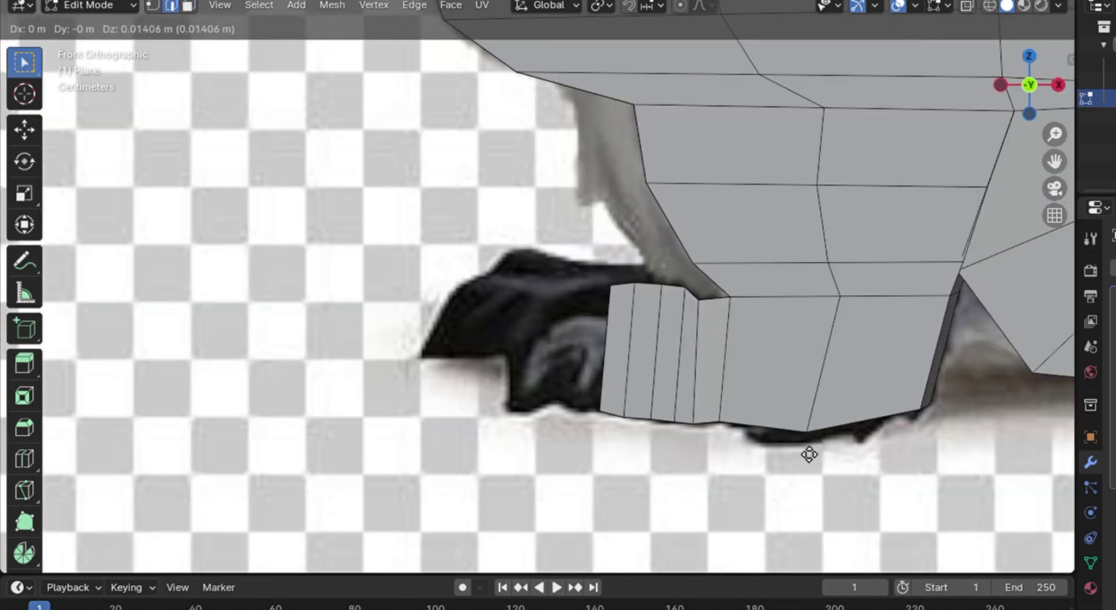
left_click(808, 453)
Extrude the foot's front face about 0.03 m forward along the reference foot.
middle_click_drag(459, 334, 767, 349)
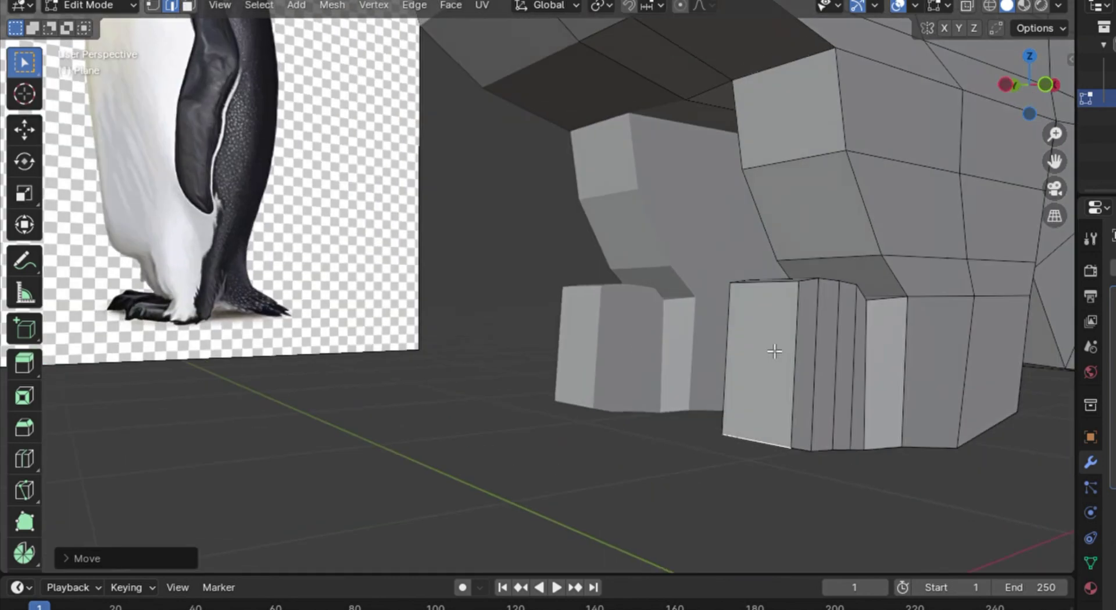
key("3")
left_click(702, 326)
key("KP_1")
key("e")
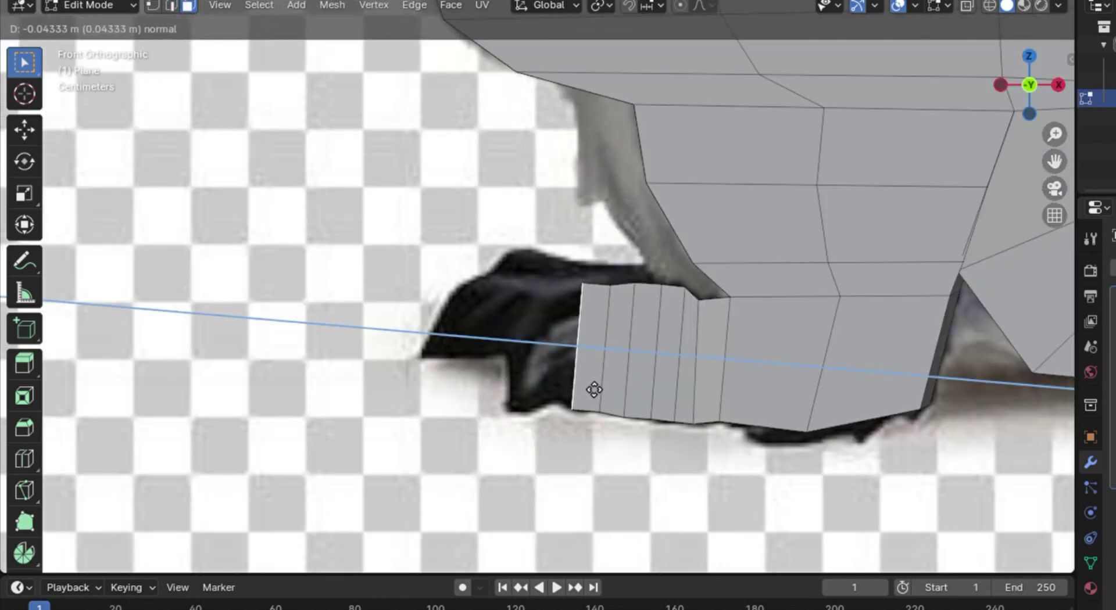
left_click(593, 385)
key("g")
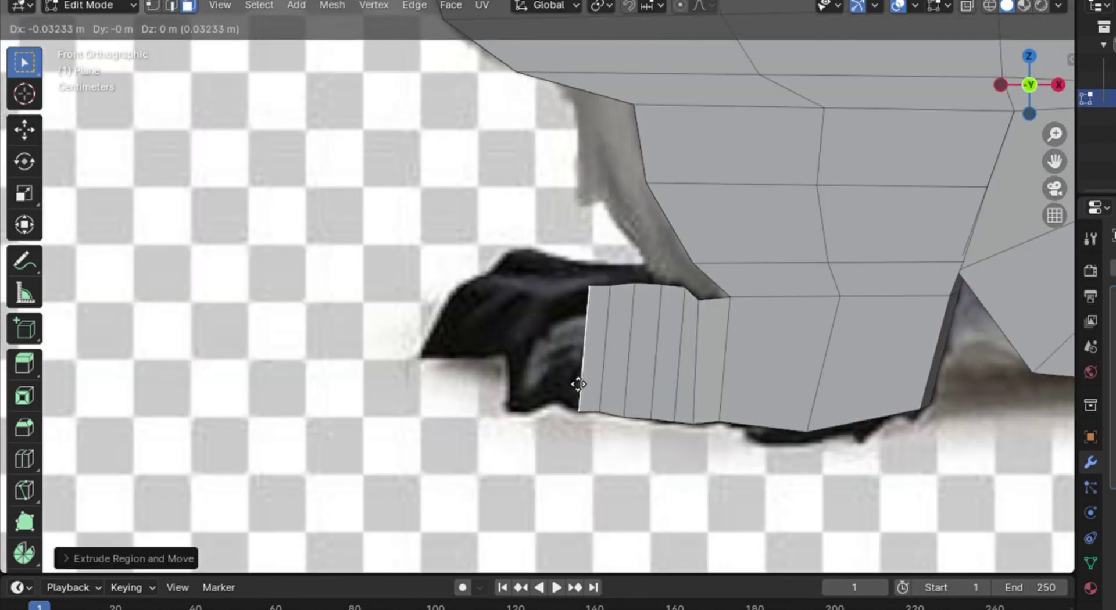
left_click(577, 382)
Nudge the newly extruded front face slightly back and down.
key("g")
left_click(610, 343)
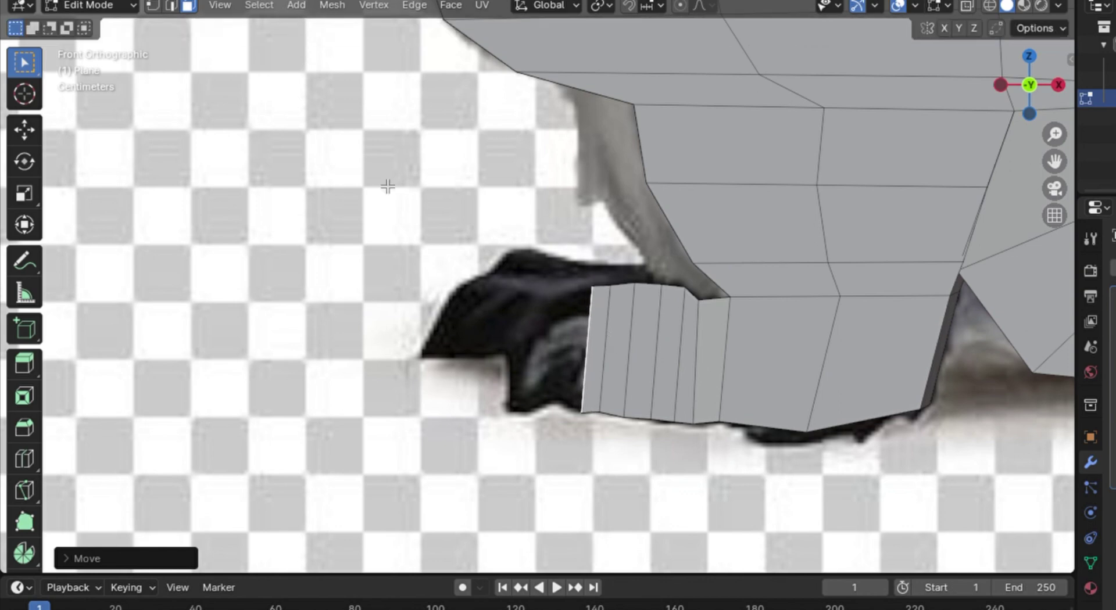
key("g")
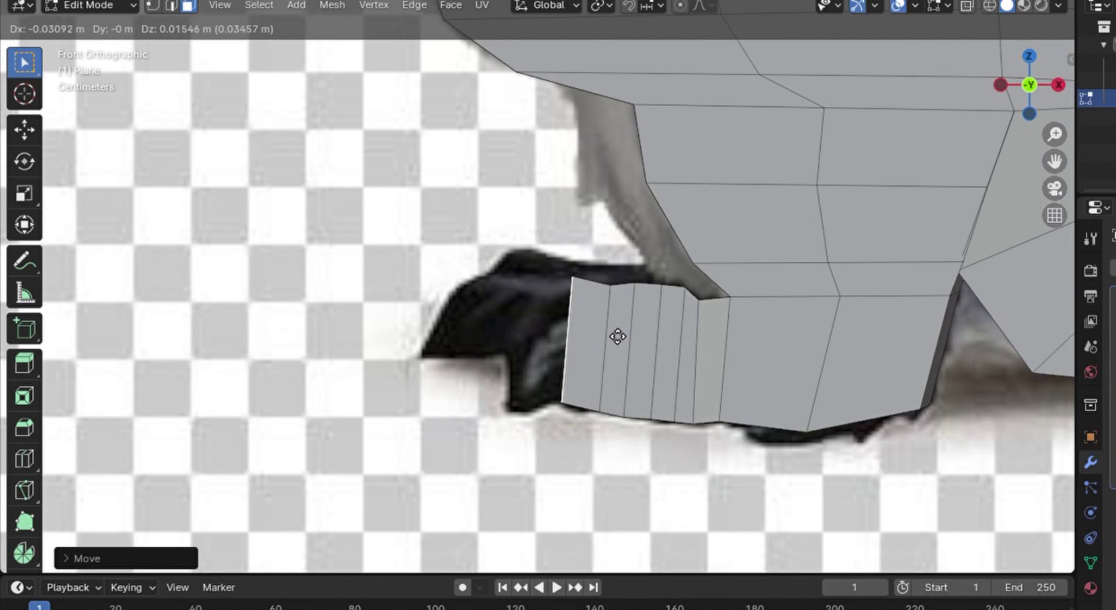
left_click(638, 349)
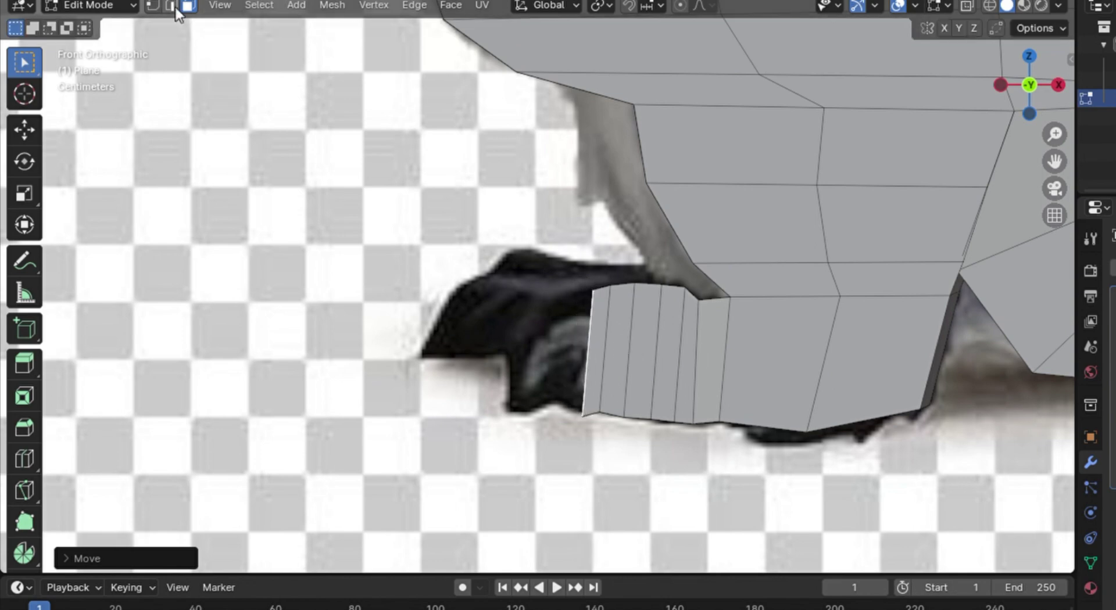
Move the vertical side edge just behind the foot's front face slightly up along the global Z axis.
left_click(170, 7)
left_click(607, 363)
key("g")
key("z")
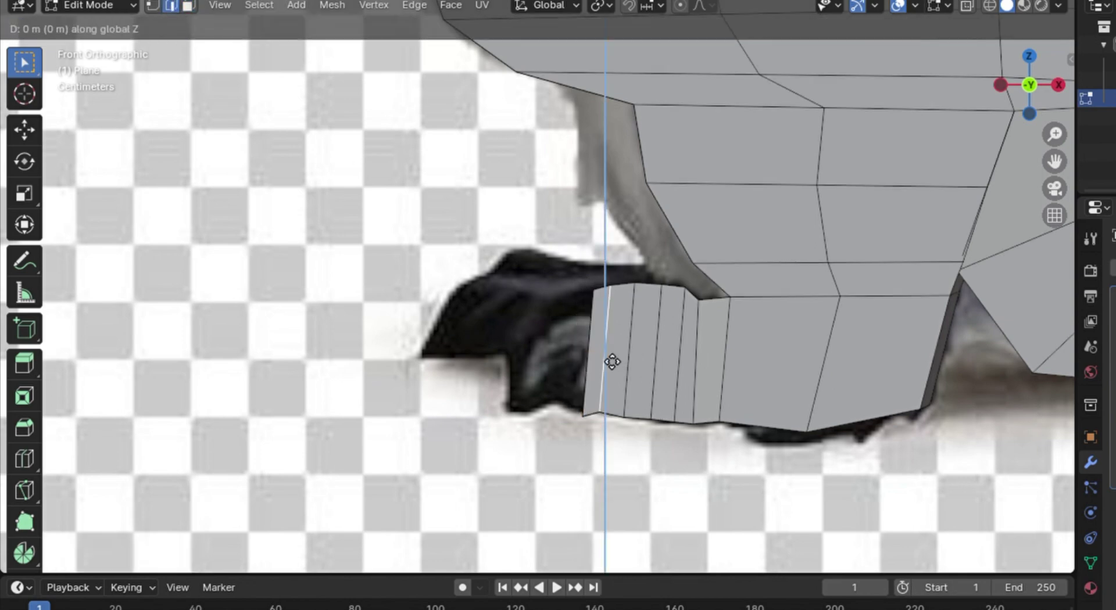
left_click(611, 358)
Try to raise the side edge of the foot's front face along the global Z axis.
left_click(601, 330)
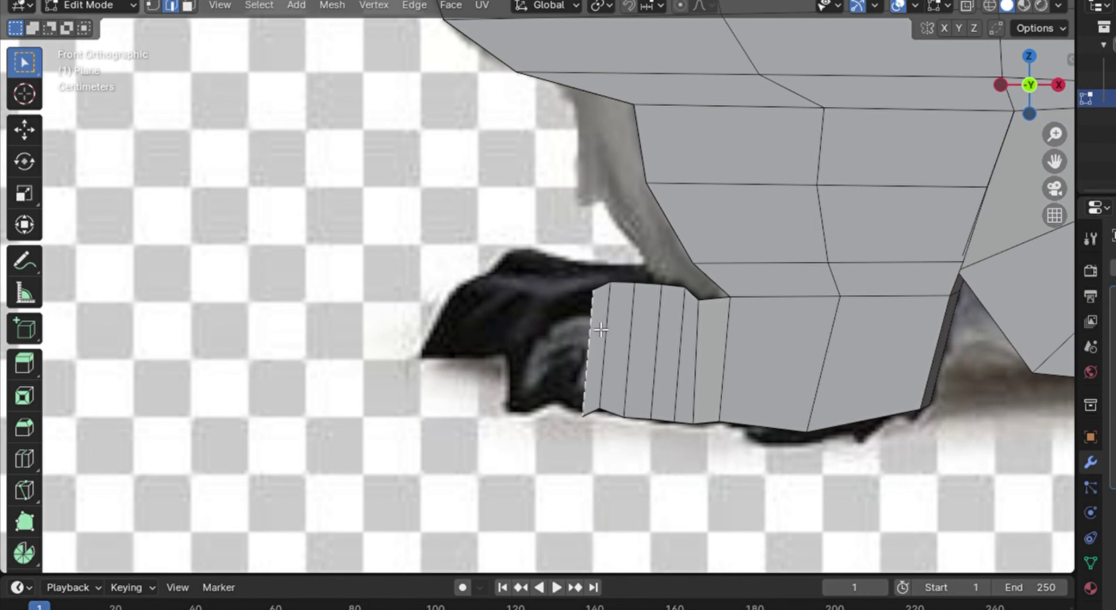
key("g")
key("z")
left_click(601, 322)
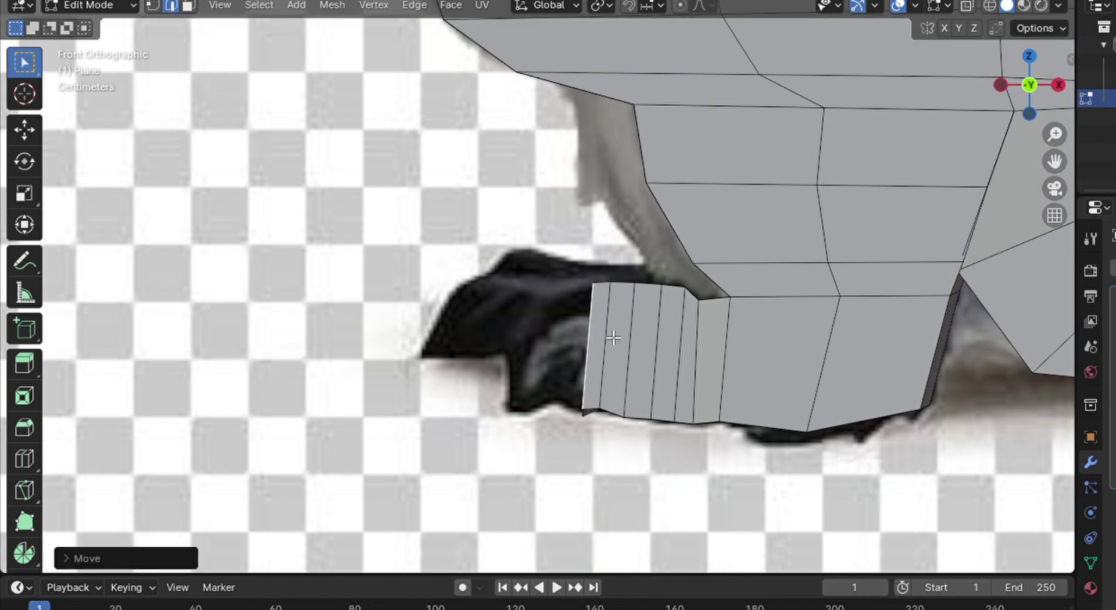
key("ctrl+z")
key("ctrl+z")
left_click(601, 347)
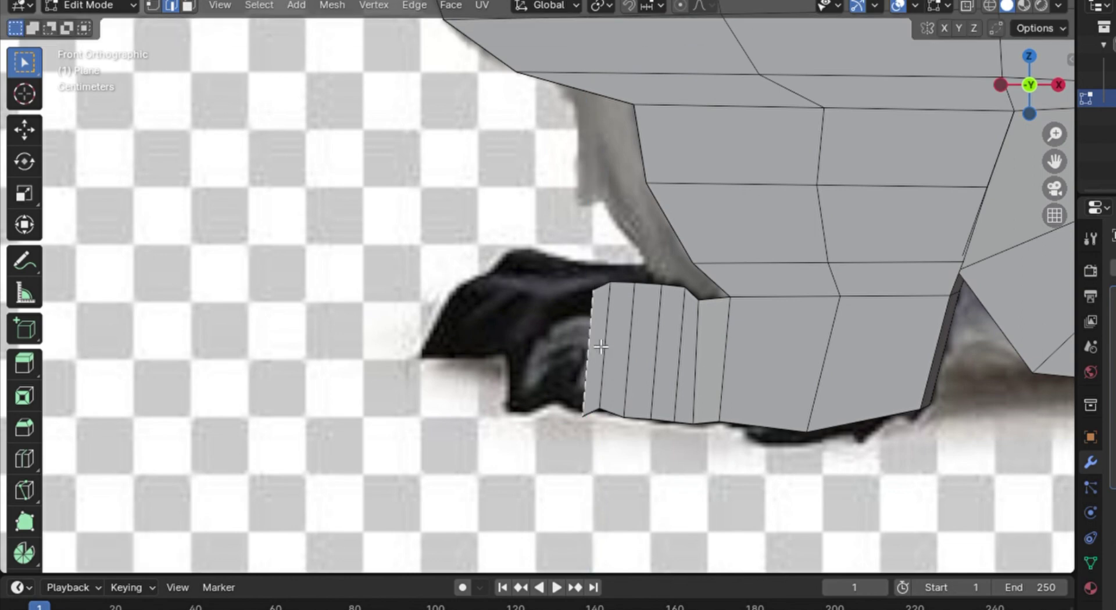
key("g")
key("z")
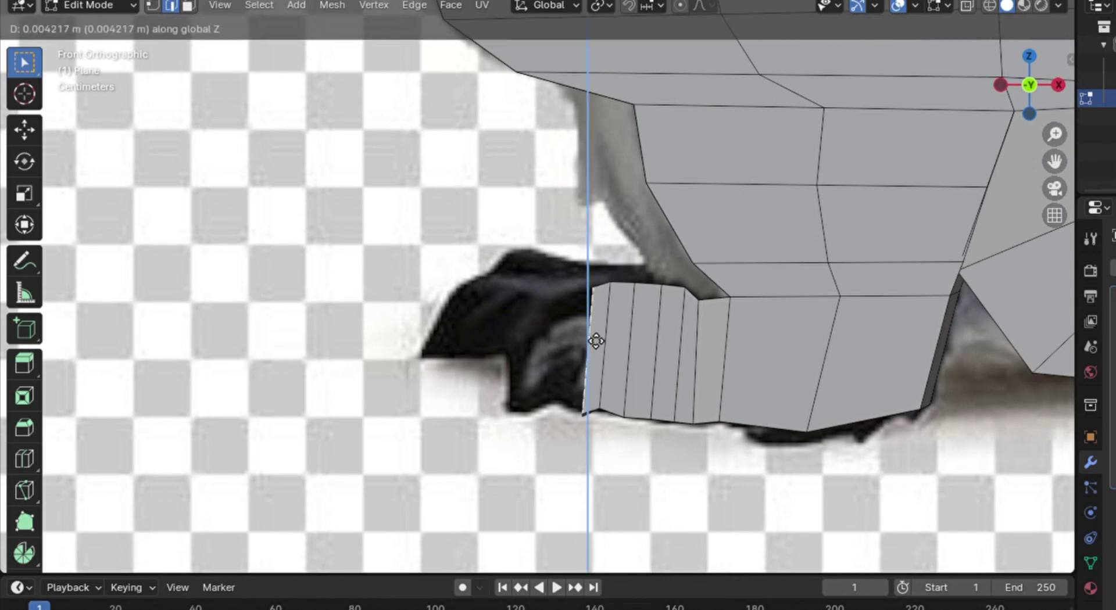
key("Escape")
middle_click_drag(600, 341, 661, 368)
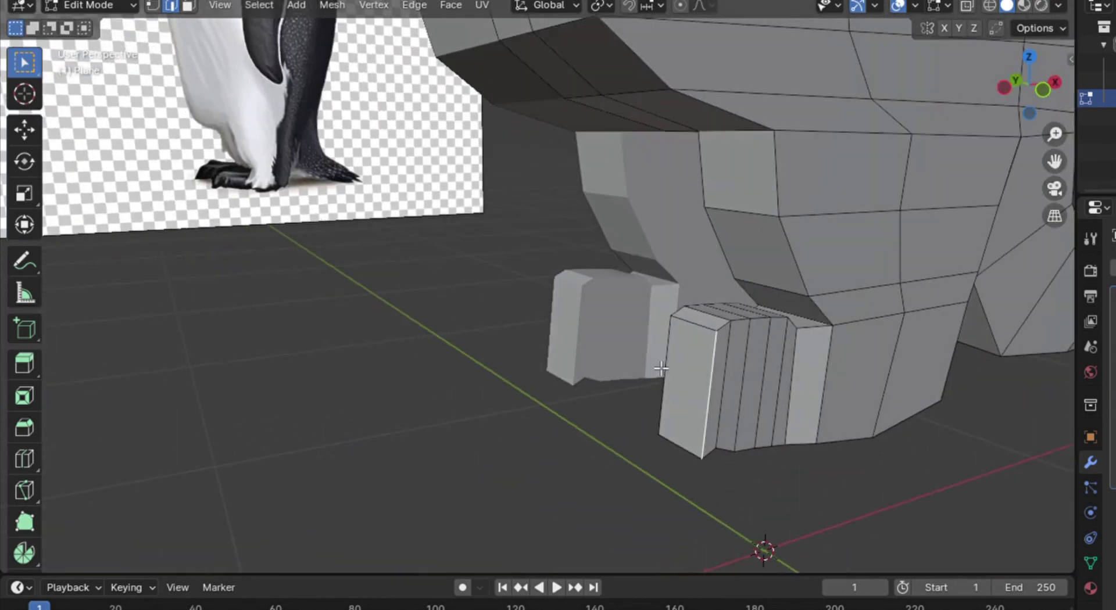
Raise the foot's front face about 0.015 m along the global Z axis.
left_click(187, 6)
left_click(692, 384)
key("KP_1")
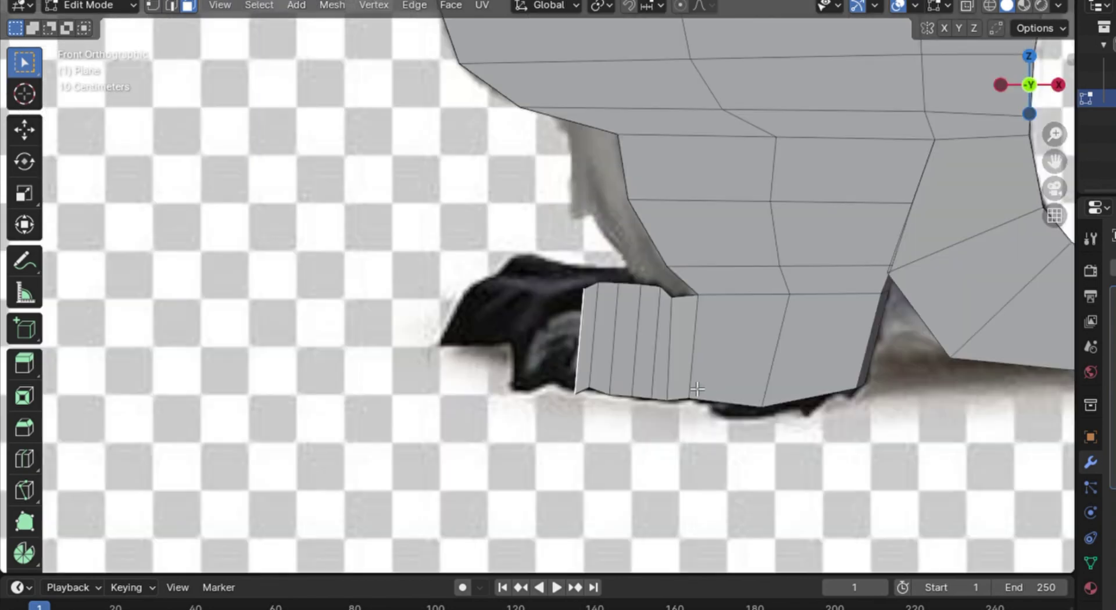
key("g")
key("z")
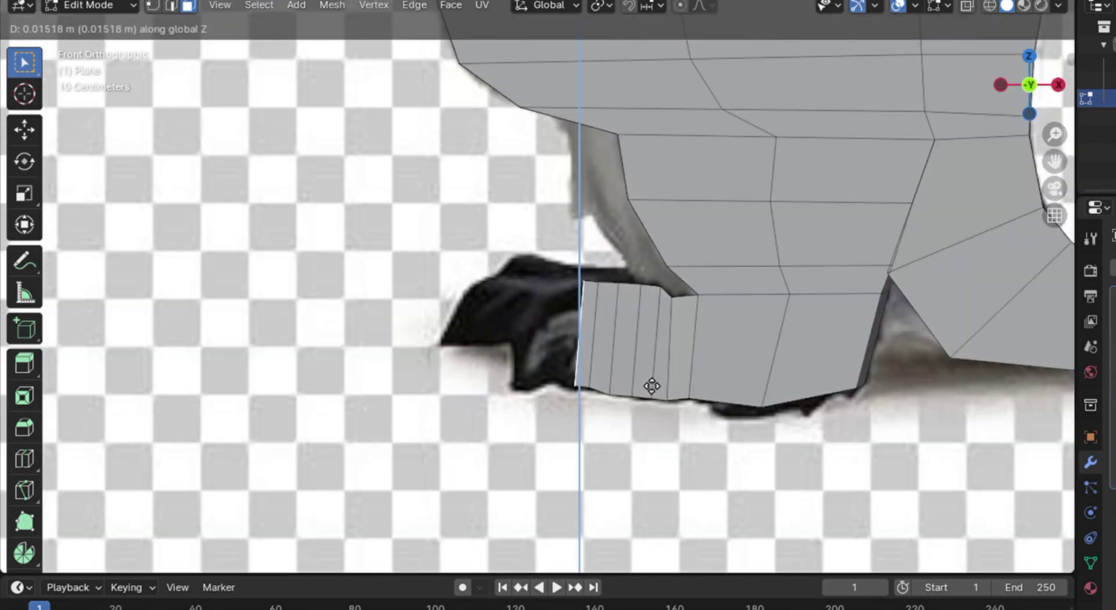
left_click(650, 387)
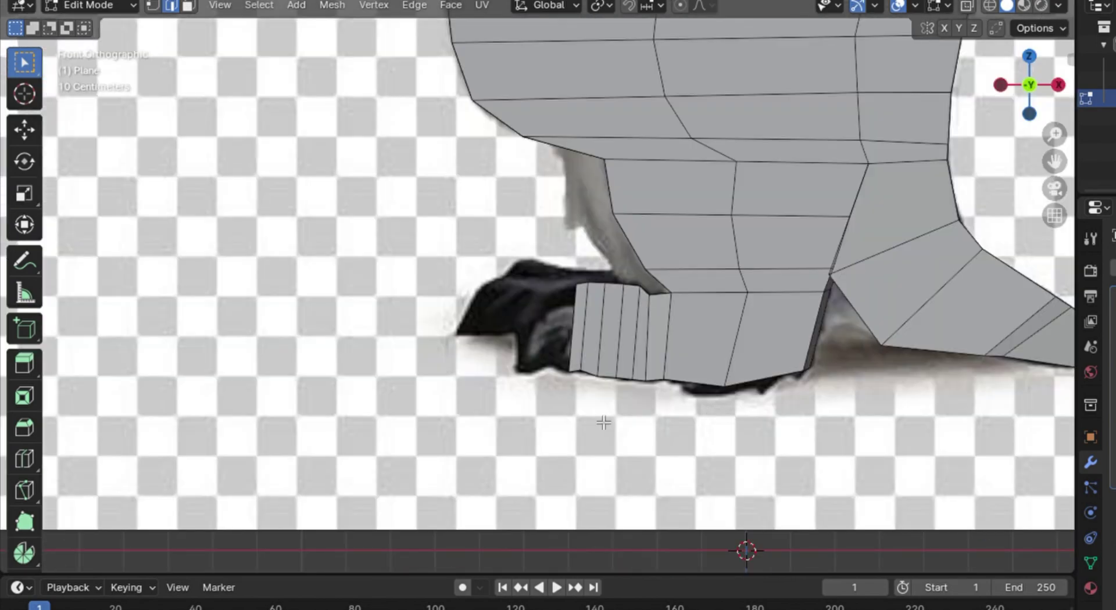
Fine-tune the height of the edge at the foot's front along the global Z axis.
key("g")
key("z")
left_click(603, 423)
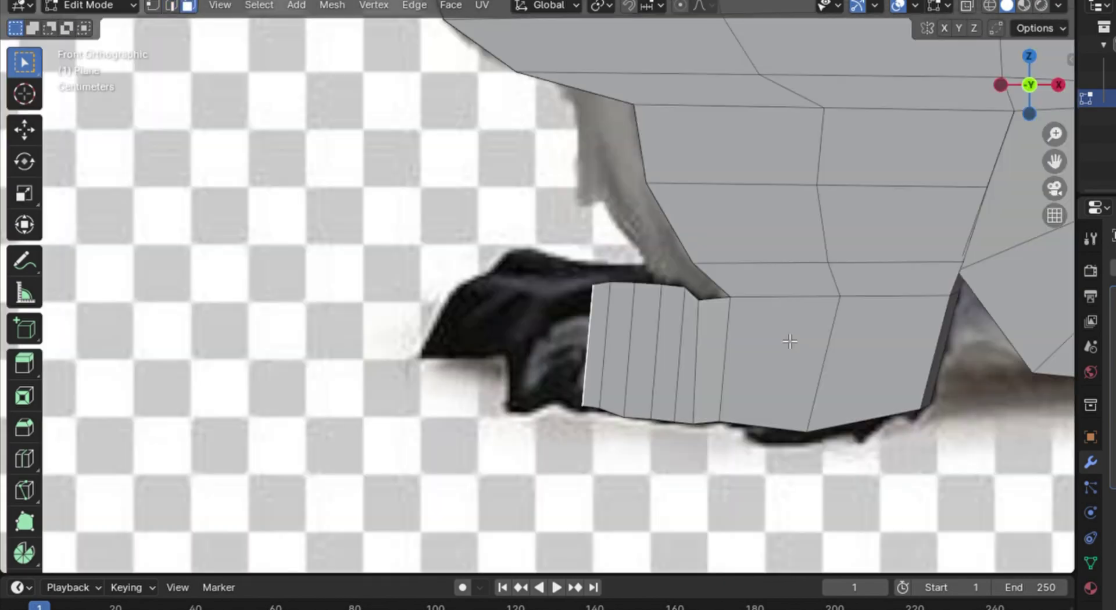
Extrude the foot's front face and place it forward and slightly down along the reference foot.
key("g")
key("z")
key("z")
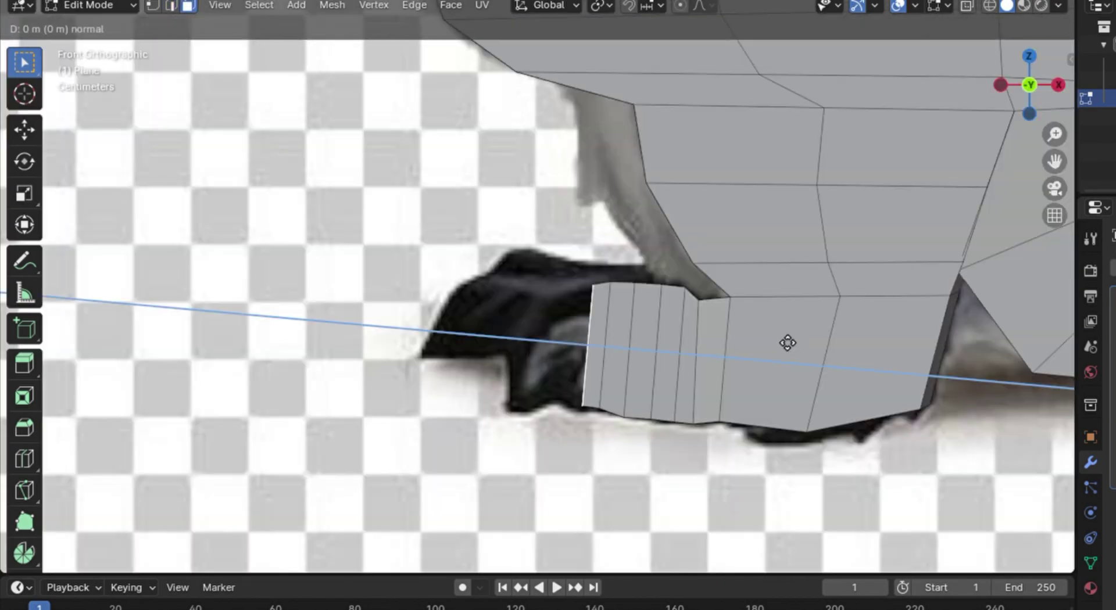
left_click(725, 387)
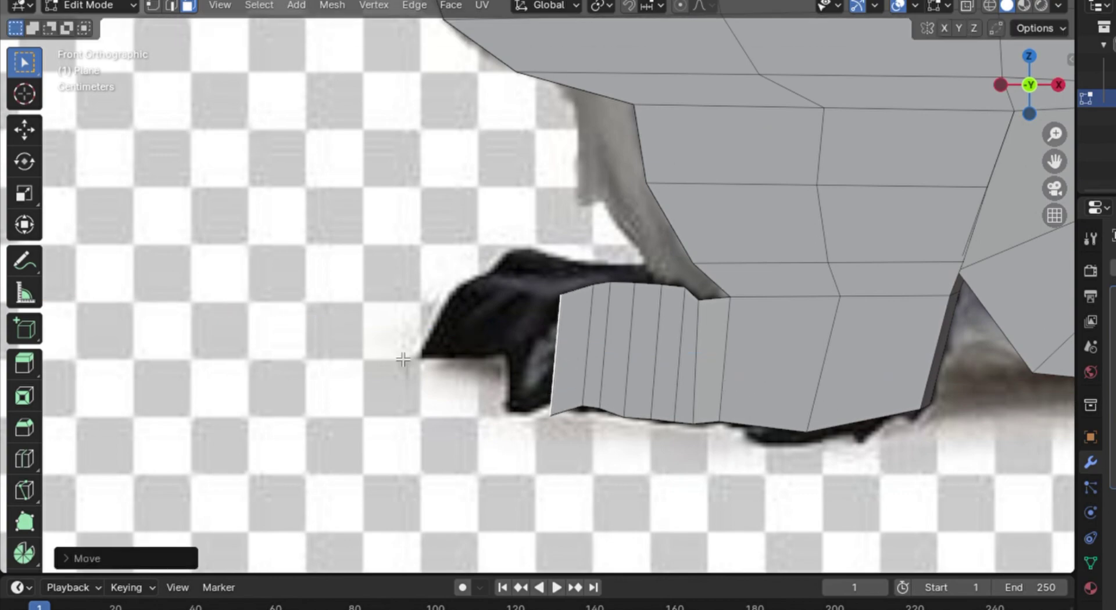
Raise the bottom edge of the foot's front face about 0.02 m along the global Z axis.
key("2")
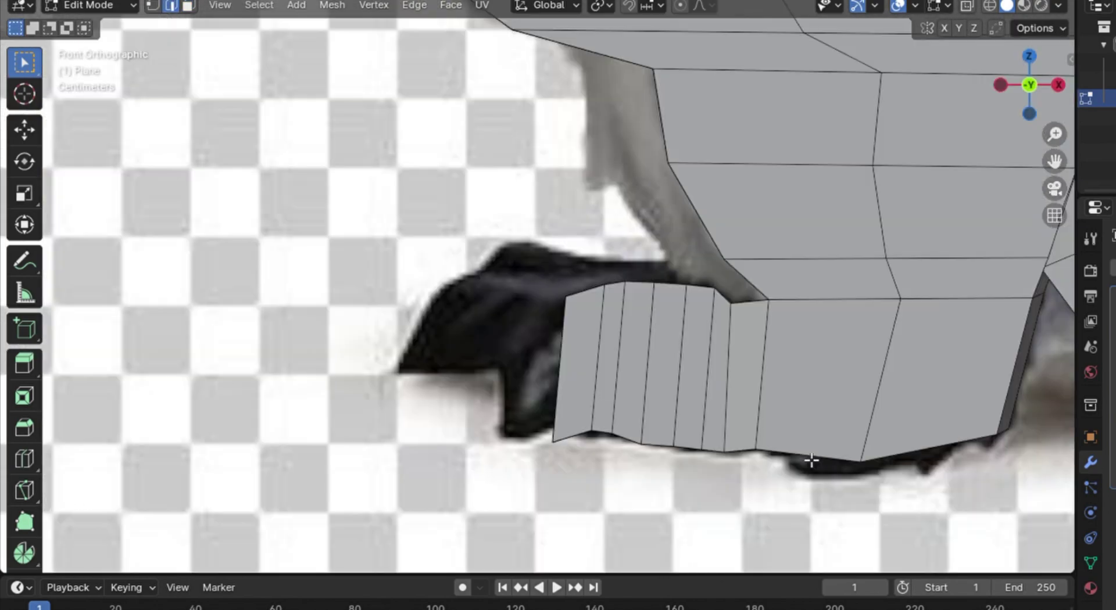
key("g")
key("z")
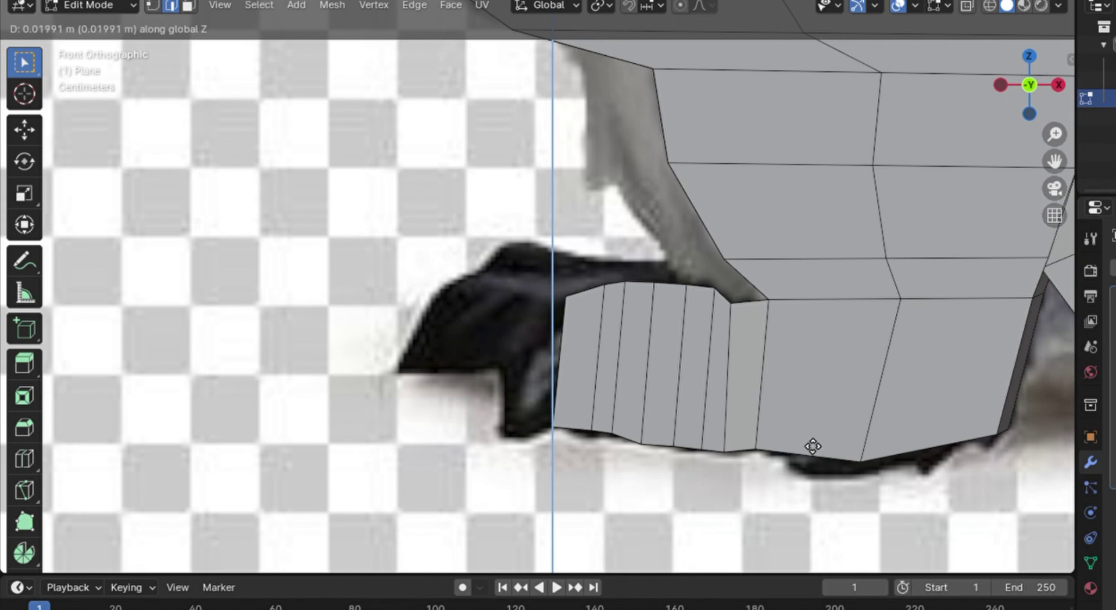
left_click(813, 446)
Move the bottom edge of the foot's front face about 0.012 m back along the global X axis.
middle_click_drag(603, 403, 573, 448)
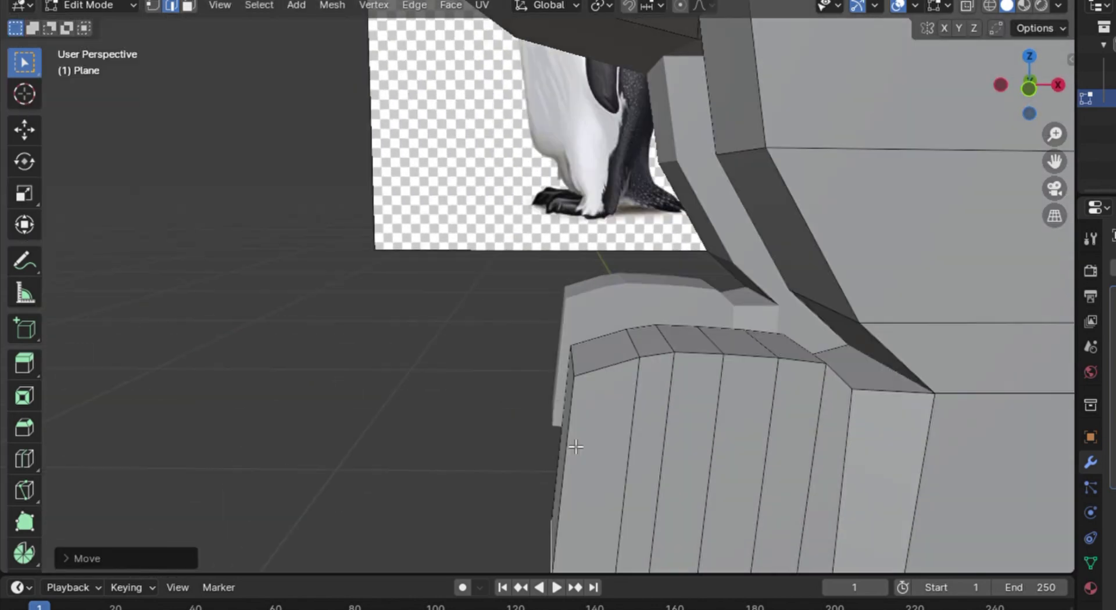
key("KP_1")
key("g")
key("x")
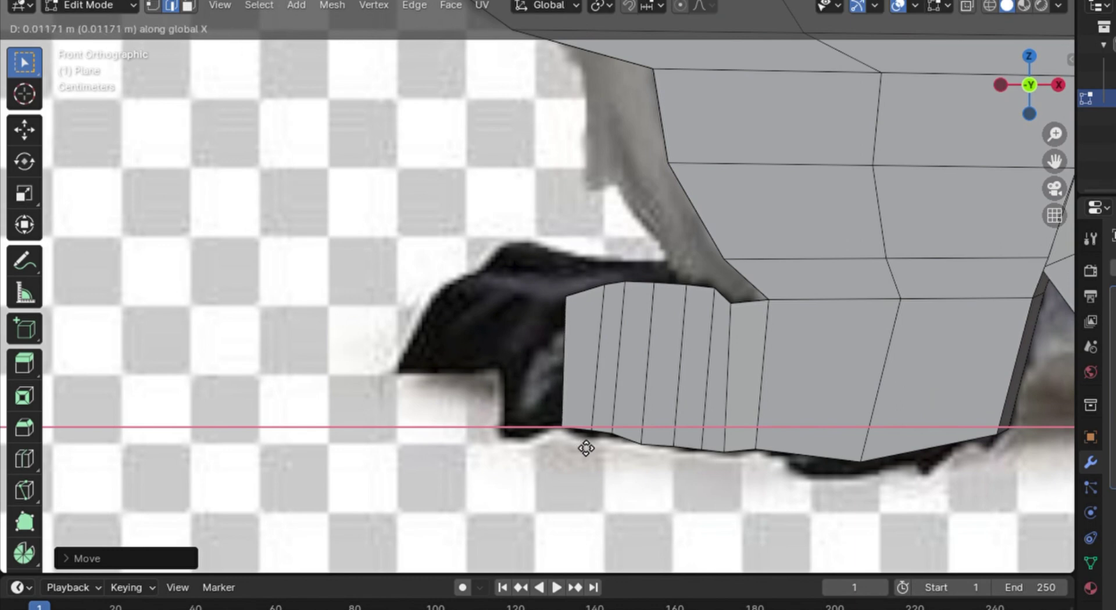
left_click(587, 448)
Raise the vertical side edge in the middle of the foot slightly along the global Z axis.
left_click(649, 443)
key("g")
key("z")
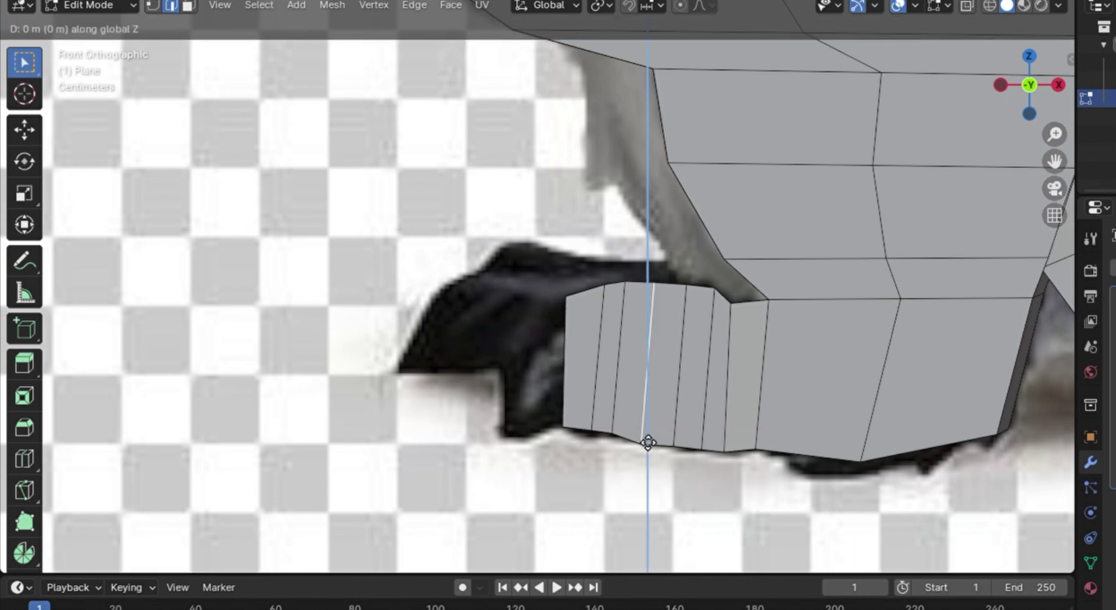
left_click(648, 440)
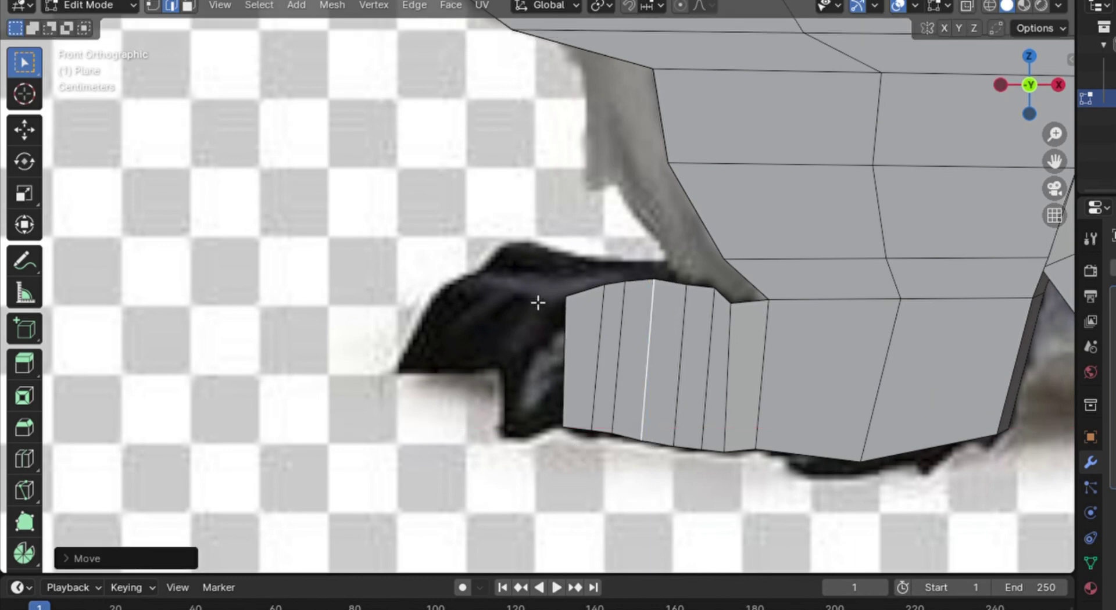
Extrude the foot's front face again and move the new face forward and slightly down to follow the reference toe.
left_click(193, 4)
scroll(526, 376, "down", 1)
middle_click_drag(523, 377, 630, 372)
left_click(733, 351)
key("KP_1")
key("r")
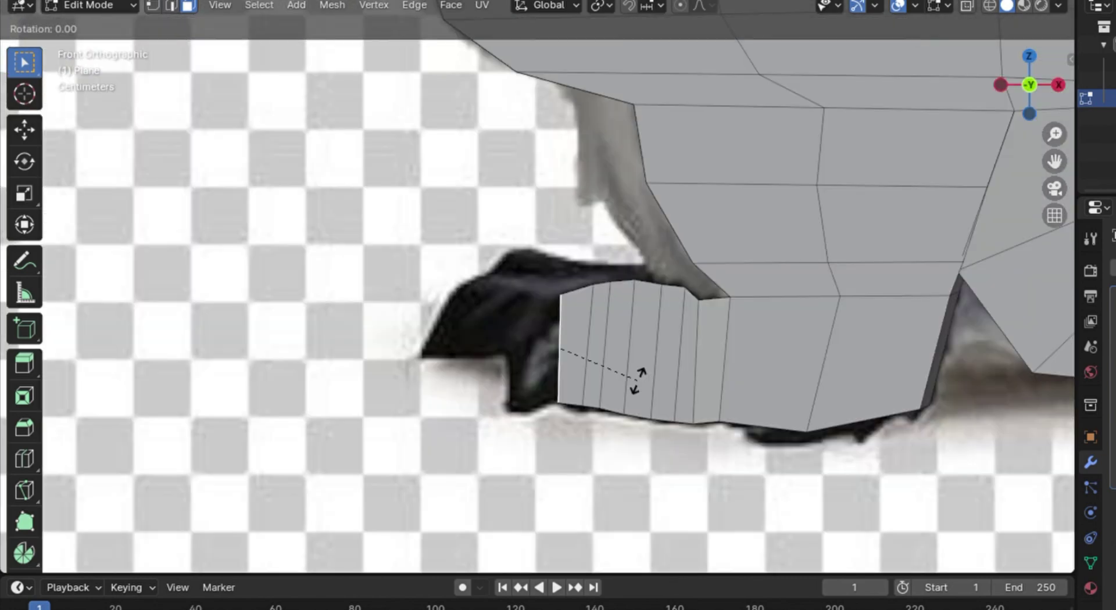
right_click(646, 386)
key("e")
left_click(645, 389)
key("g")
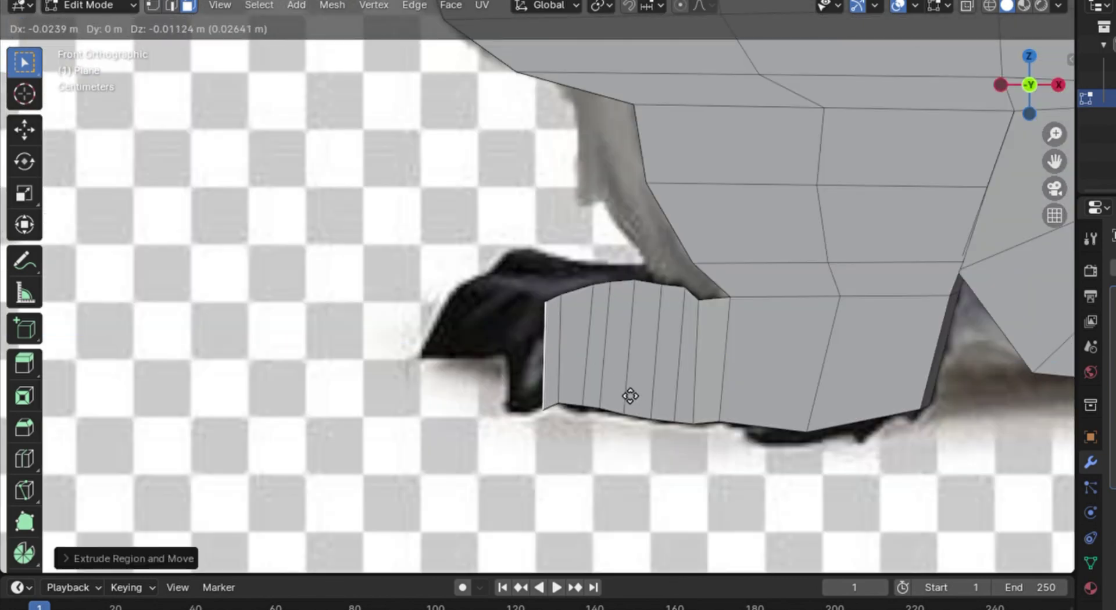
left_click(619, 398)
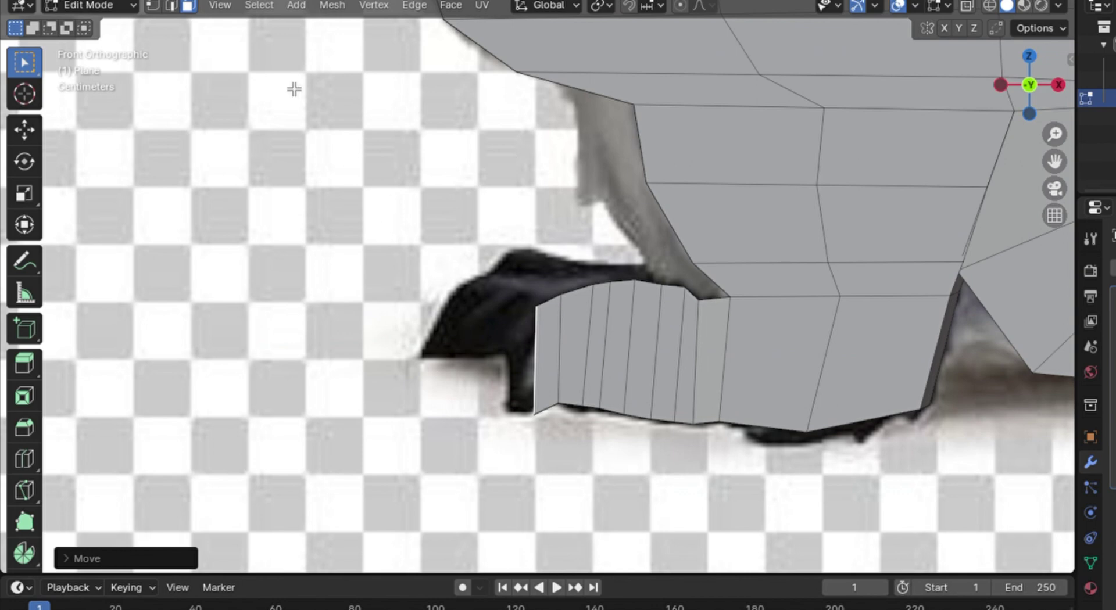
Raise the bottom edge of the new front face about 0.009 m along the global Z axis.
left_click(167, 7)
middle_click_drag(443, 373, 658, 372)
scroll(657, 371, "up", 2)
left_click(924, 476)
key("KP_1")
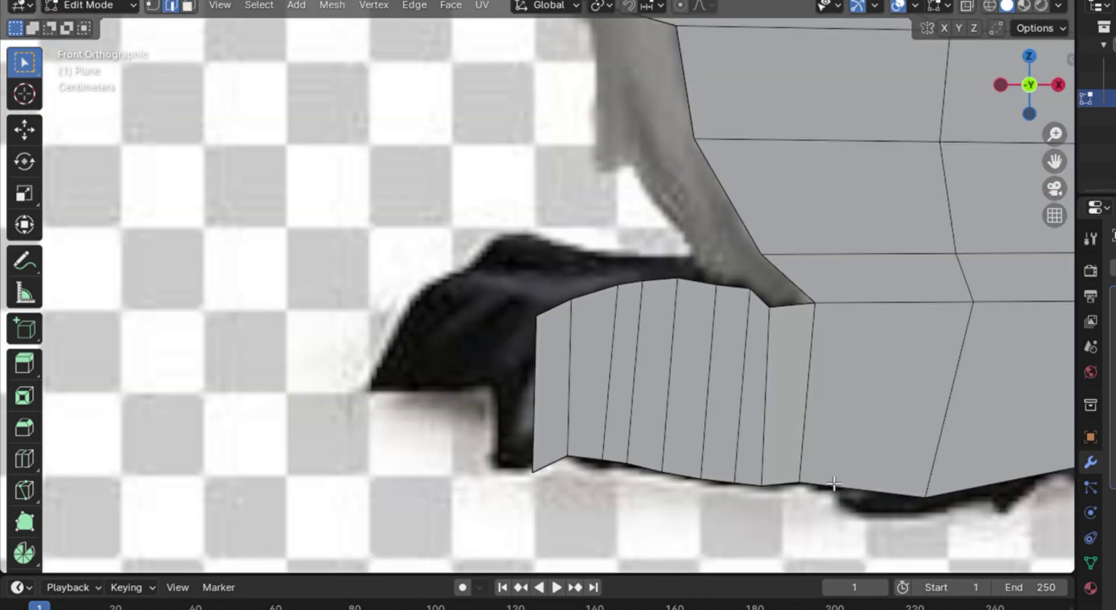
key("g")
key("z")
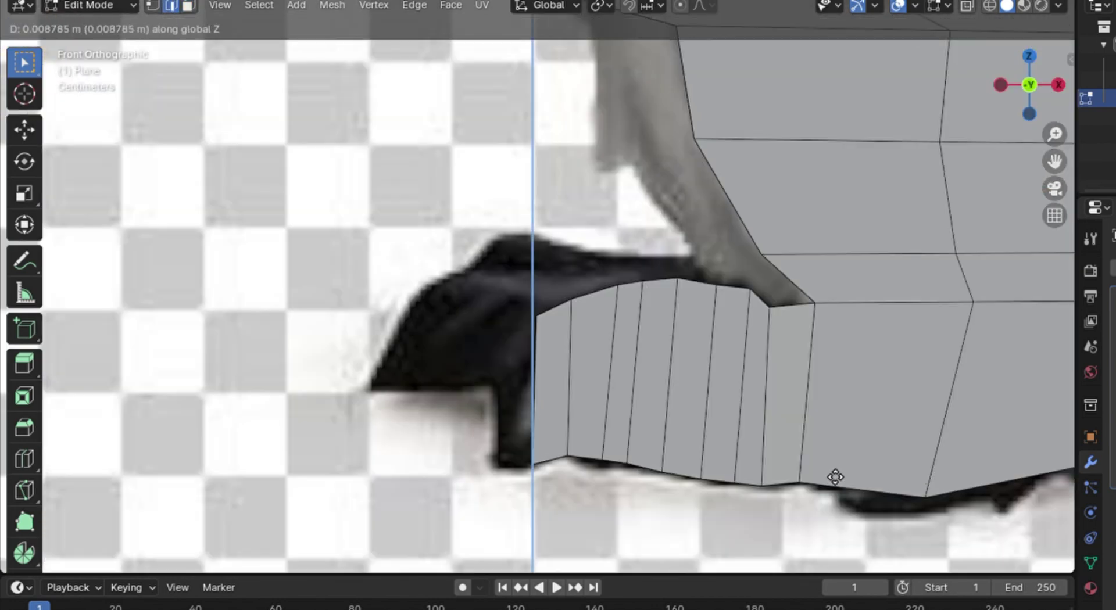
left_click(835, 477)
Shift the vertical side edge just behind the foot's front face slightly forward along the global X axis.
left_click(572, 448)
key("g")
key("z")
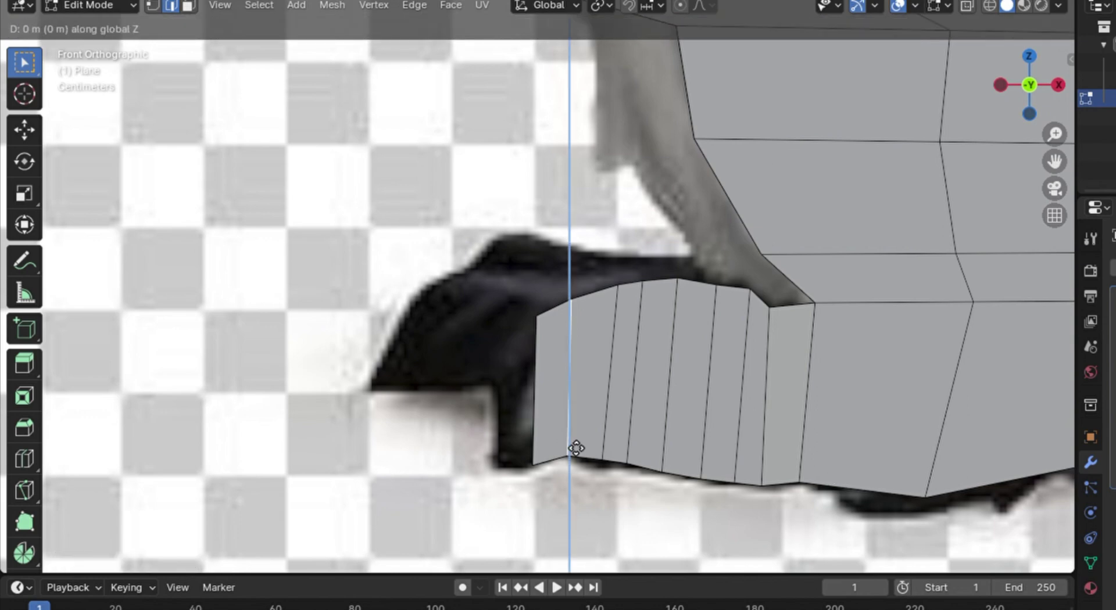
left_click(574, 448)
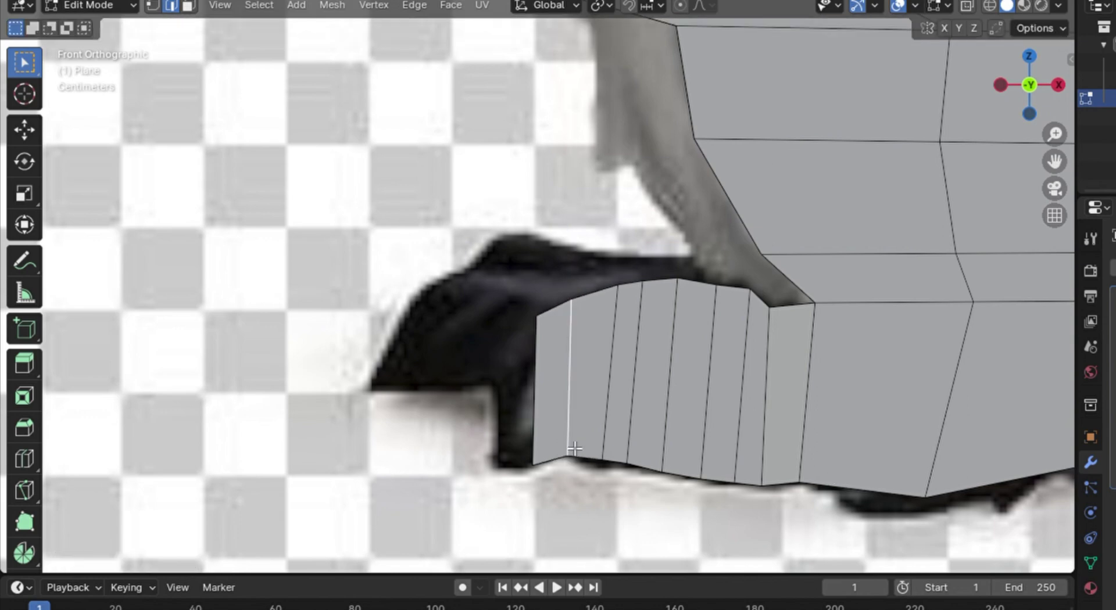
key("g")
key("x")
left_click(568, 448)
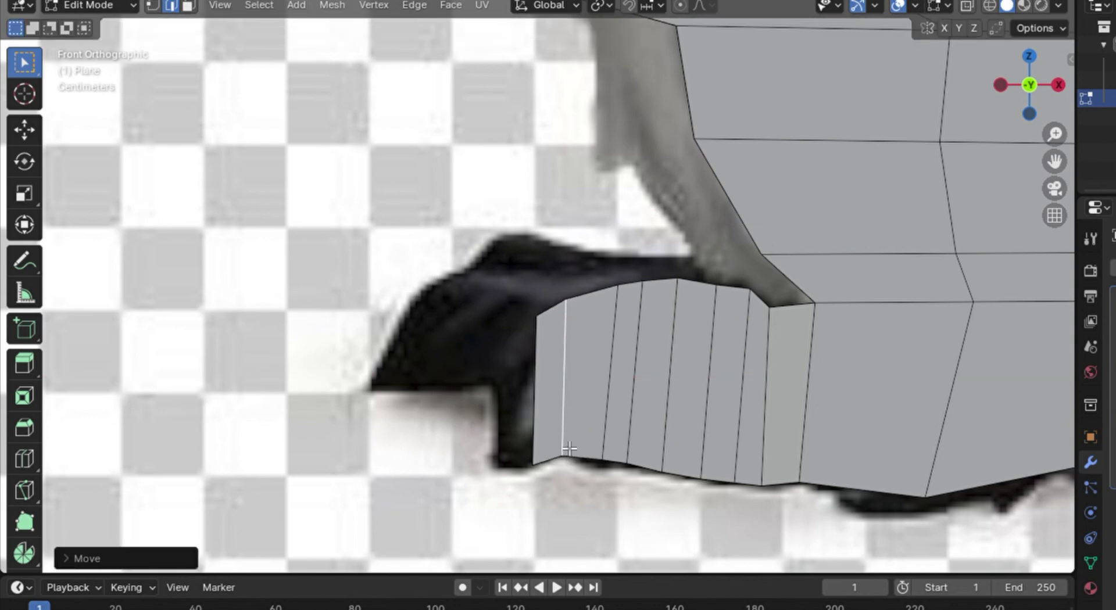
Extrude the foot's front face and move it diagonally forward and down toward the tip of the reference toe.
left_click(187, 5)
scroll(553, 399, "up", 1)
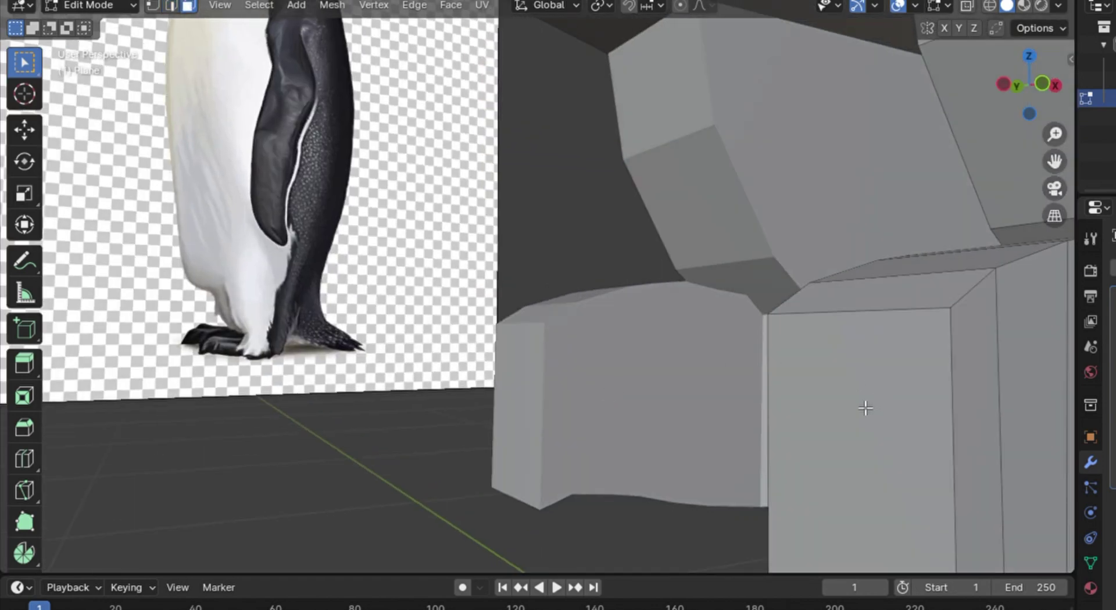
left_click(864, 407)
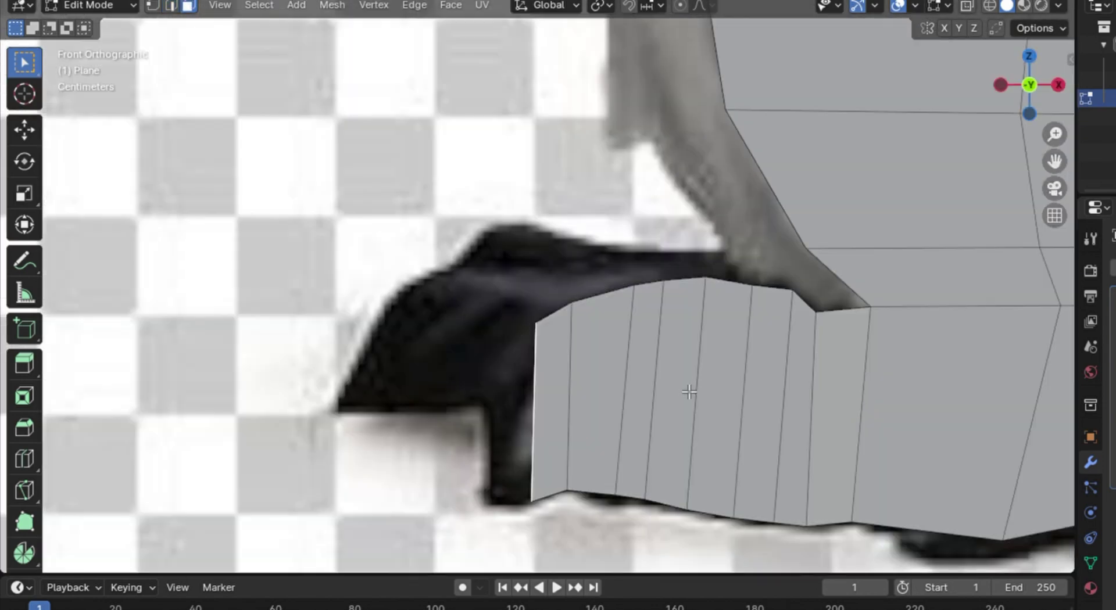
key("e")
right_click(689, 392)
key("g")
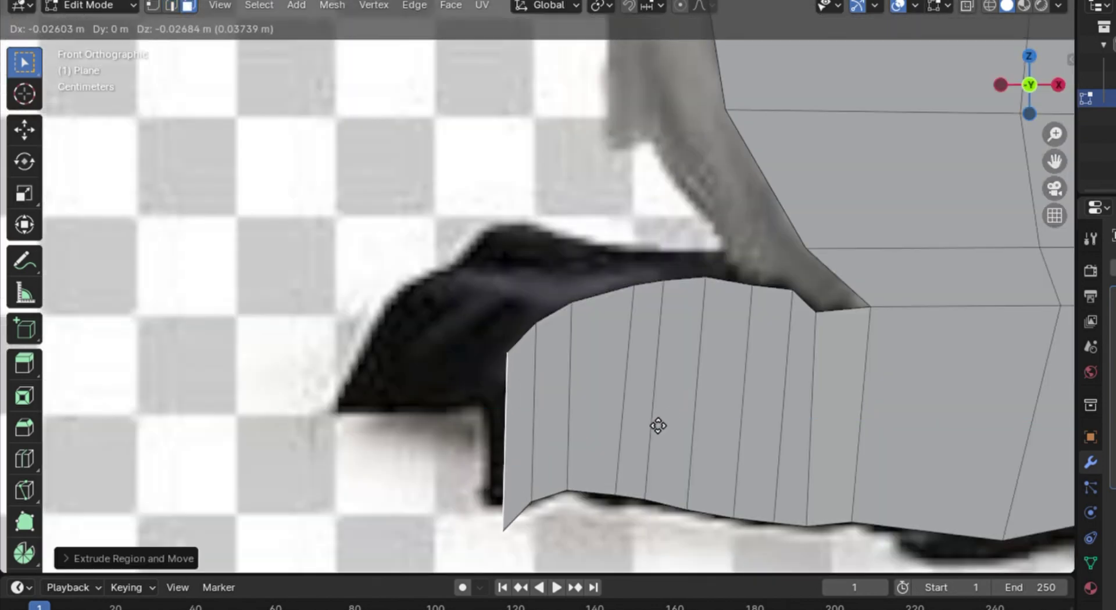
left_click(649, 432)
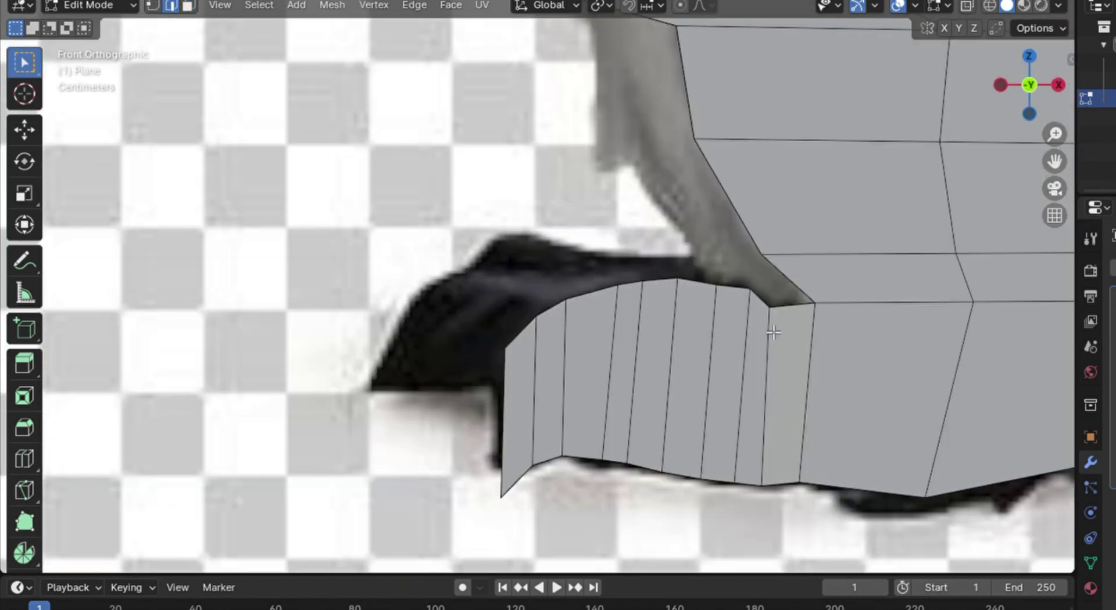
Move the bottom edge of the front face up about 0.03 m and slightly forward to meet the reference sole.
key("g")
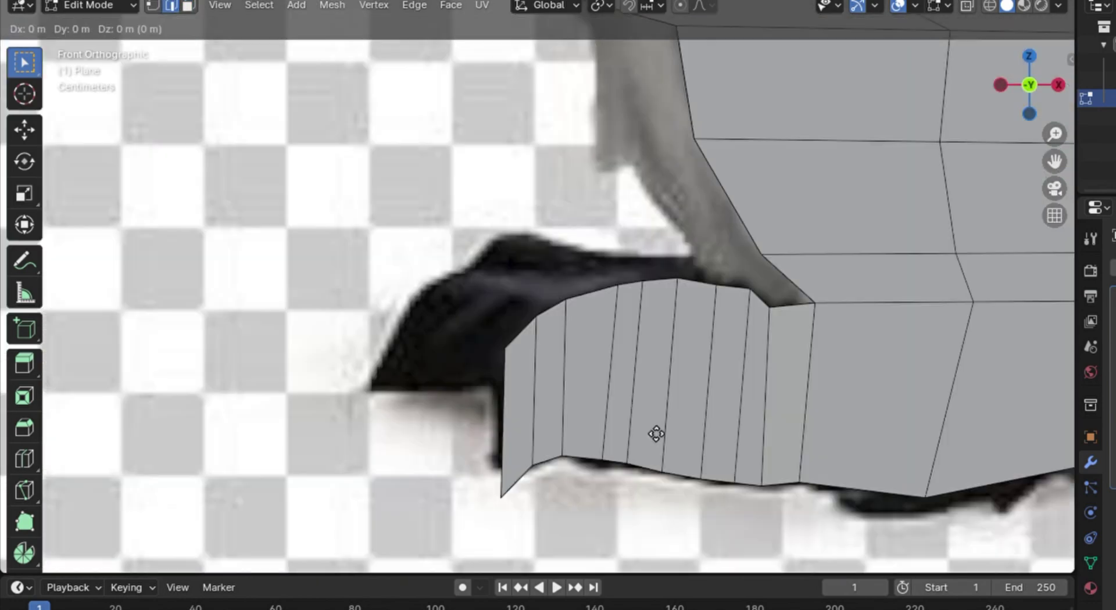
key("z")
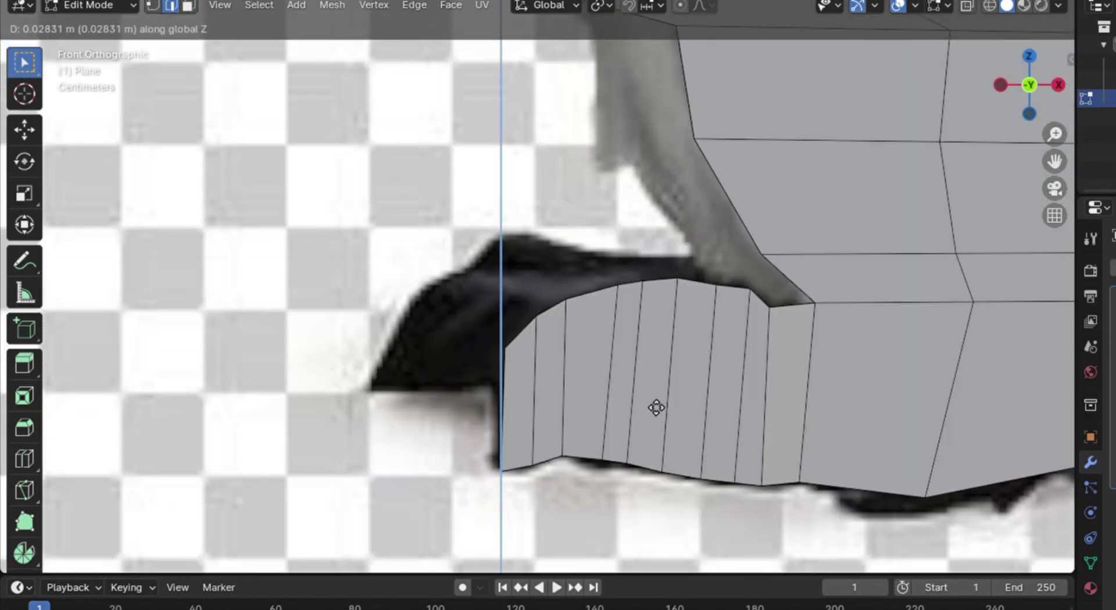
key("z")
key("z")
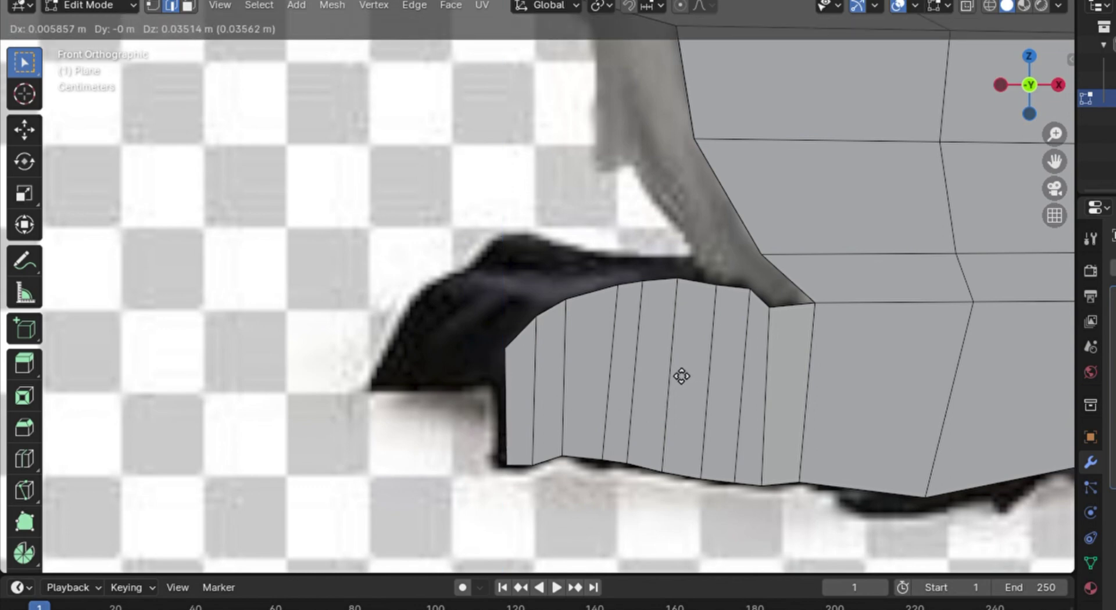
left_click(672, 379)
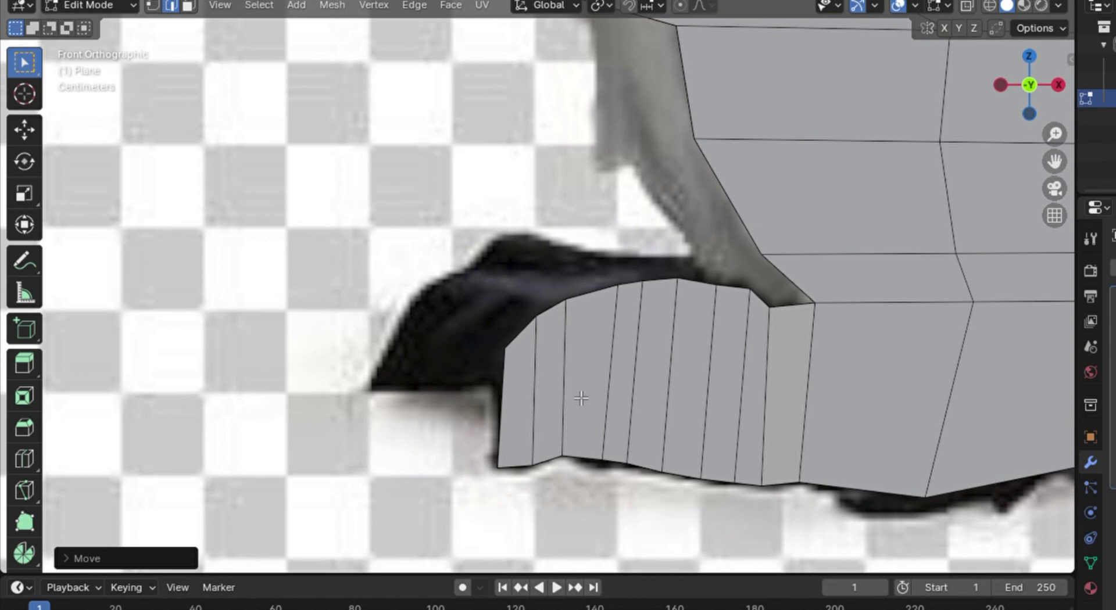
Move the vertical side edge just behind the foot's front face about 0.008 m back and slightly up.
left_click(540, 401)
key("ctrl+z")
key("ctrl+z")
key("ctrl+shift+z")
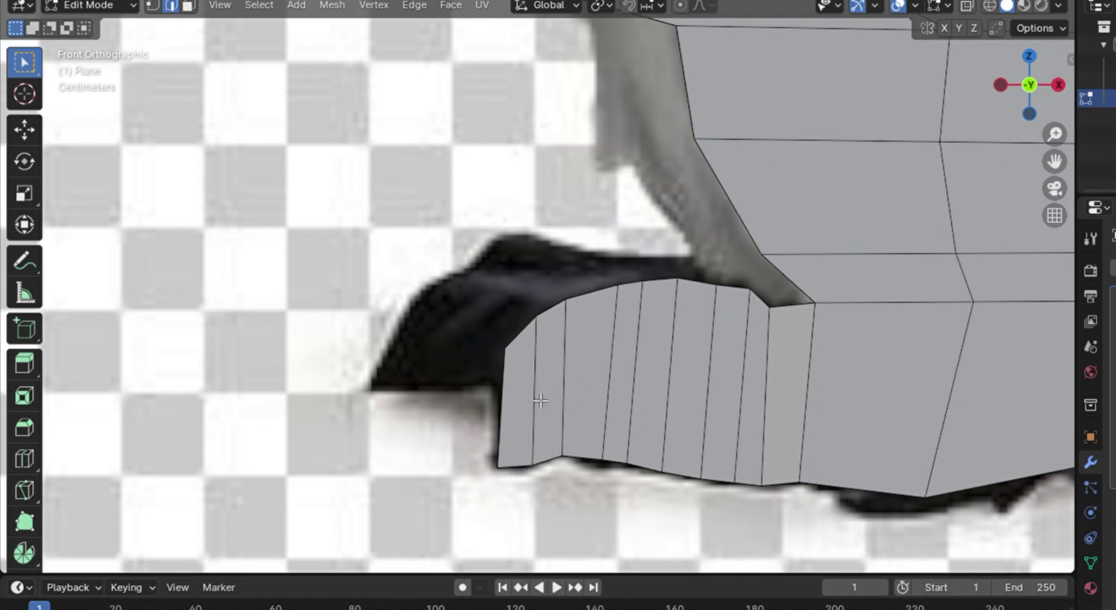
key("g")
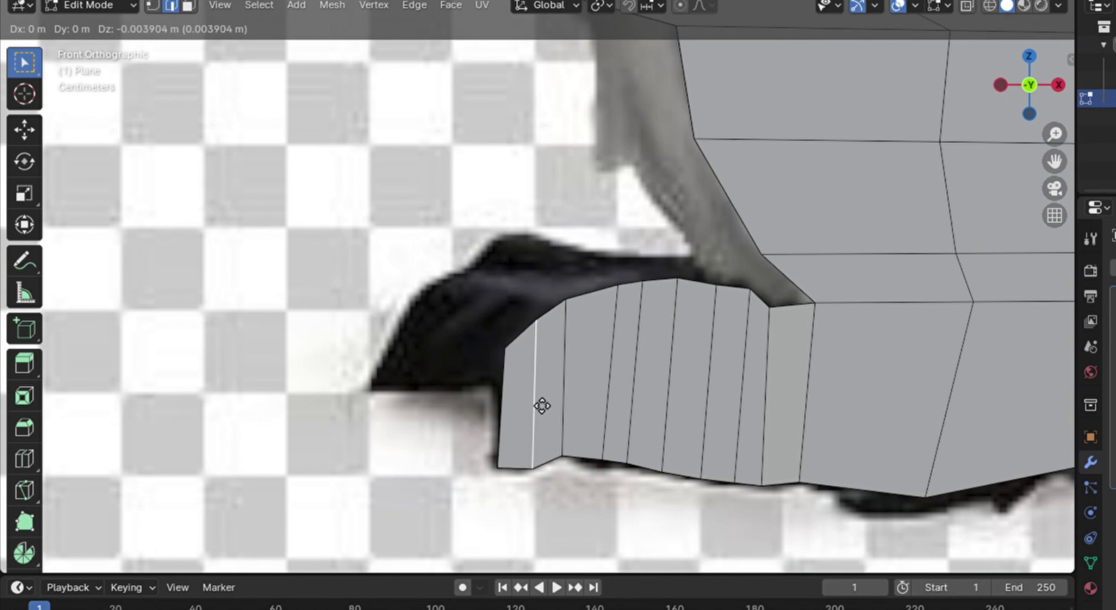
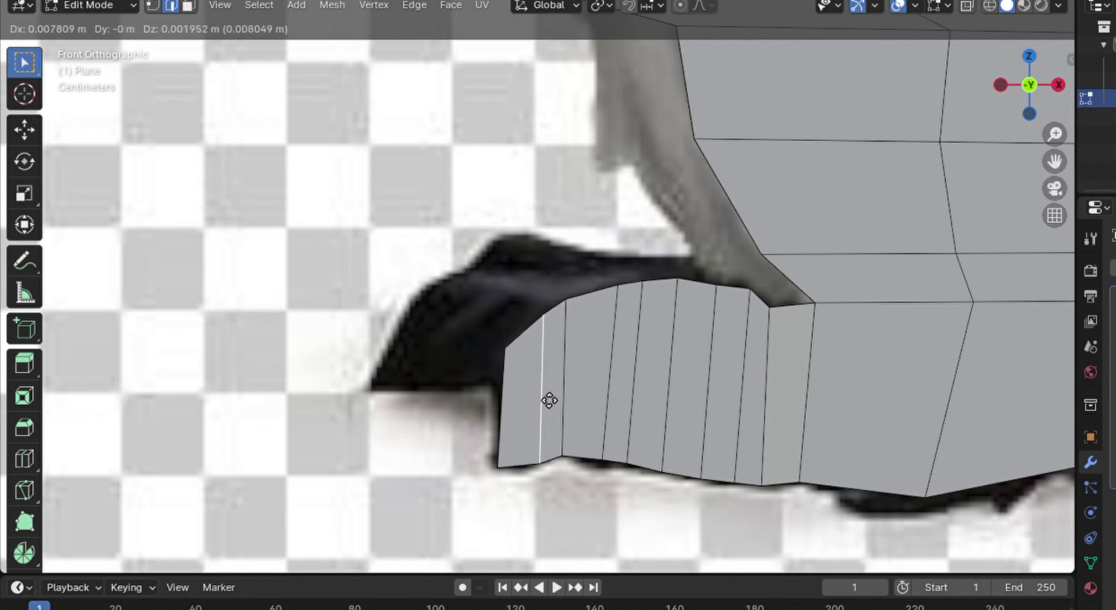
left_click(549, 398)
left_click(505, 363)
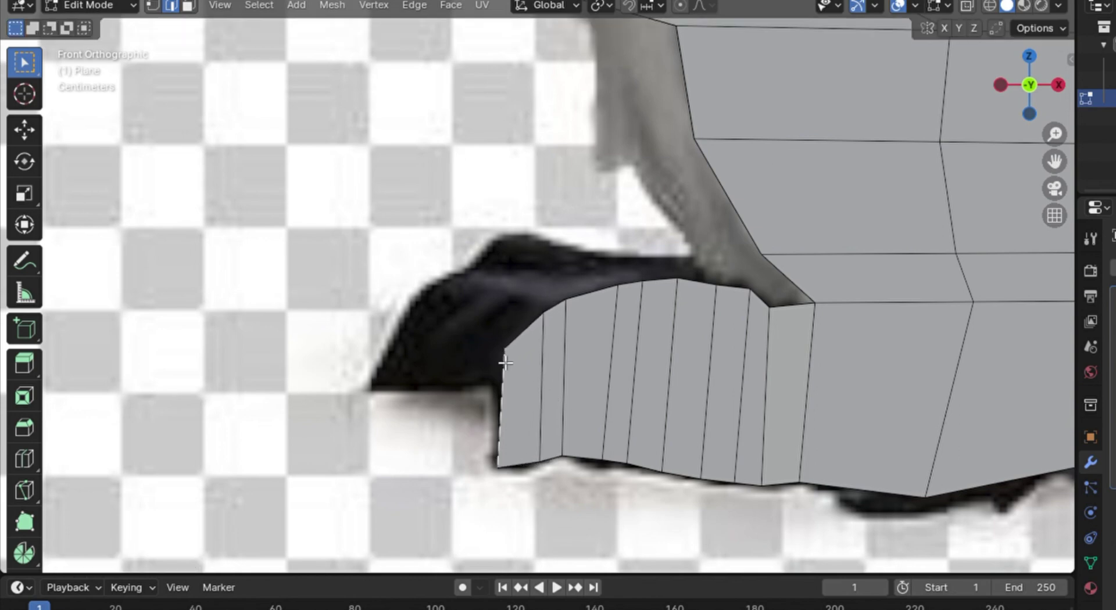
key("r")
right_click(476, 375)
key("r")
right_click(492, 406)
Rotate the foot's front face about 9 degrees and raise it about 0.014 m to follow the slope of the reference toe.
left_click(194, 4)
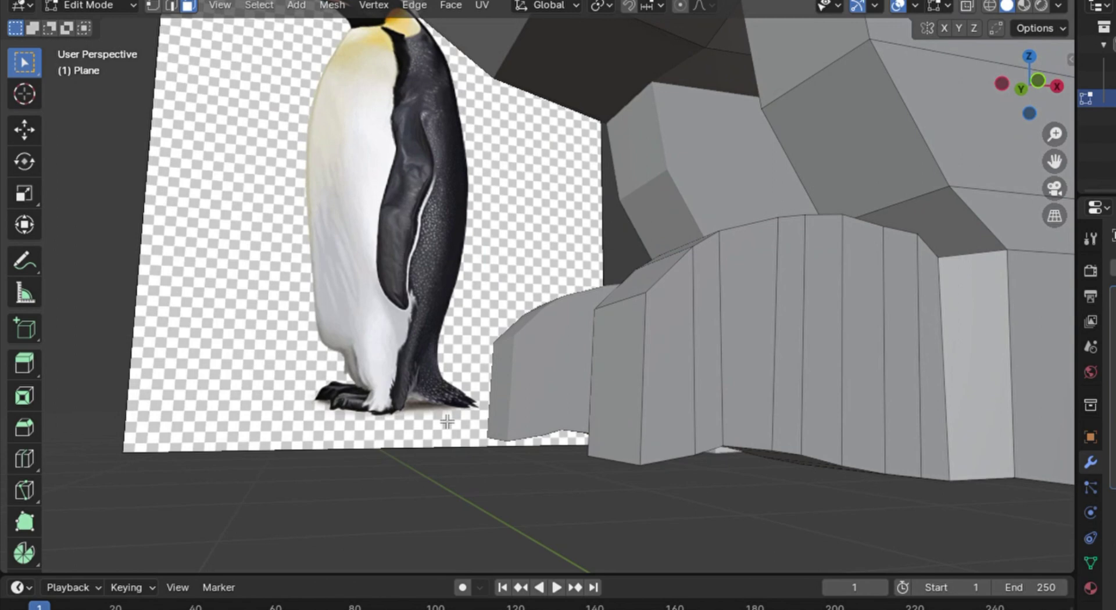
left_click(627, 366)
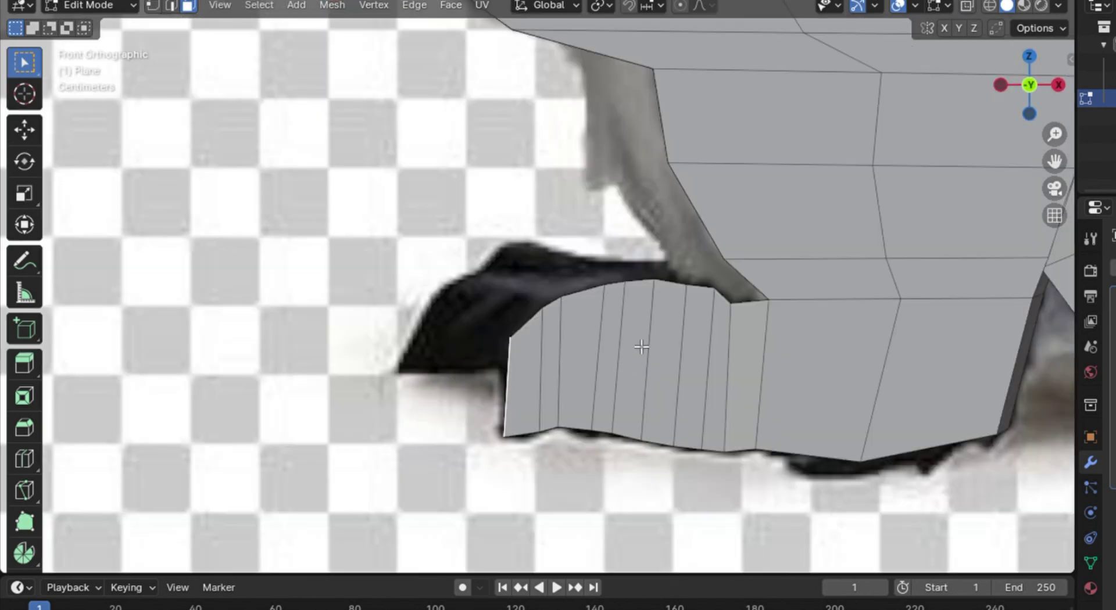
key("r")
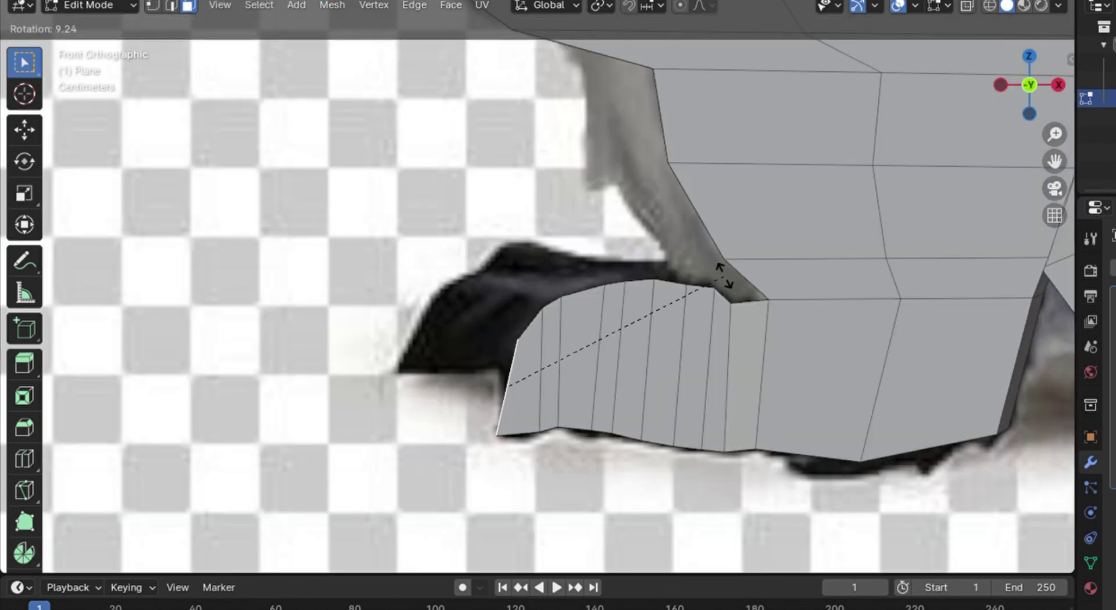
left_click(722, 275)
key("g")
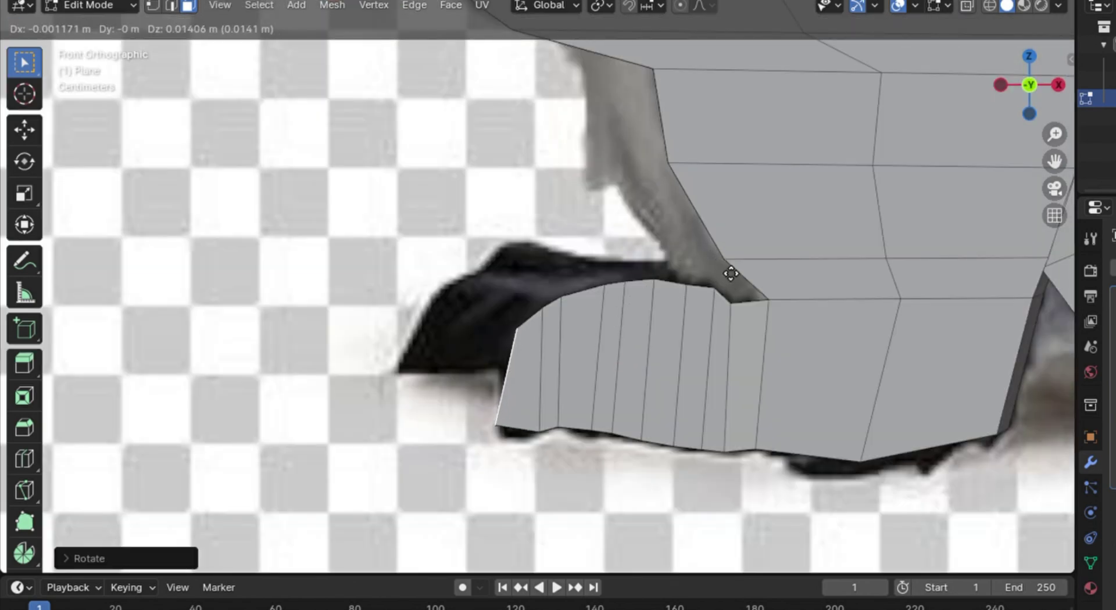
left_click(730, 275)
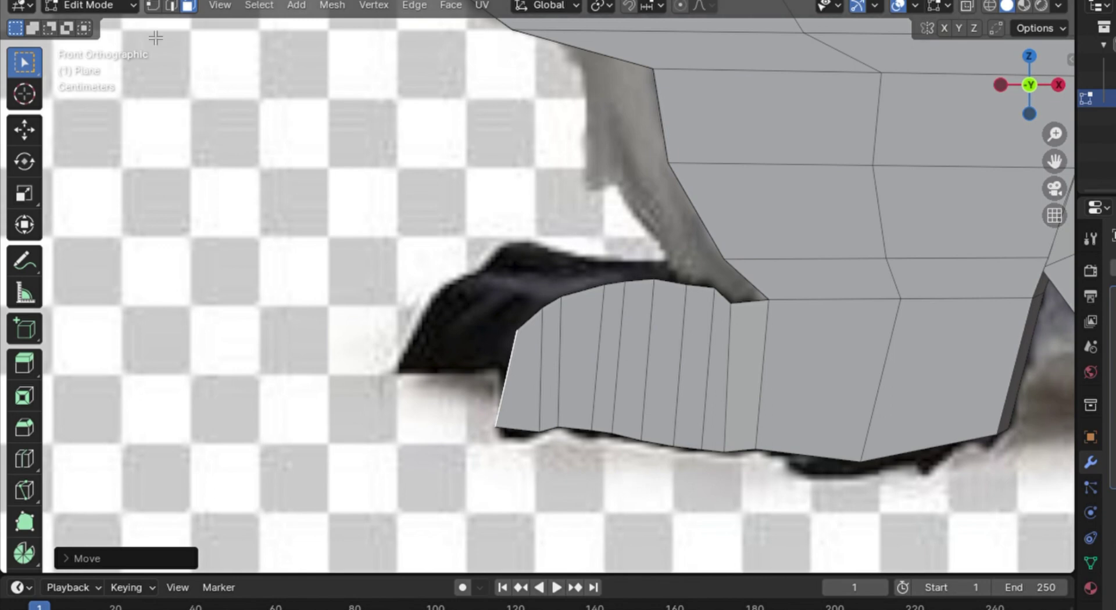
Move the bottom edge of the foot's front face about 0.014 m down and slightly back onto the reference sole.
left_click(170, 6)
middle_click_drag(512, 477, 639, 447)
key("KP_1")
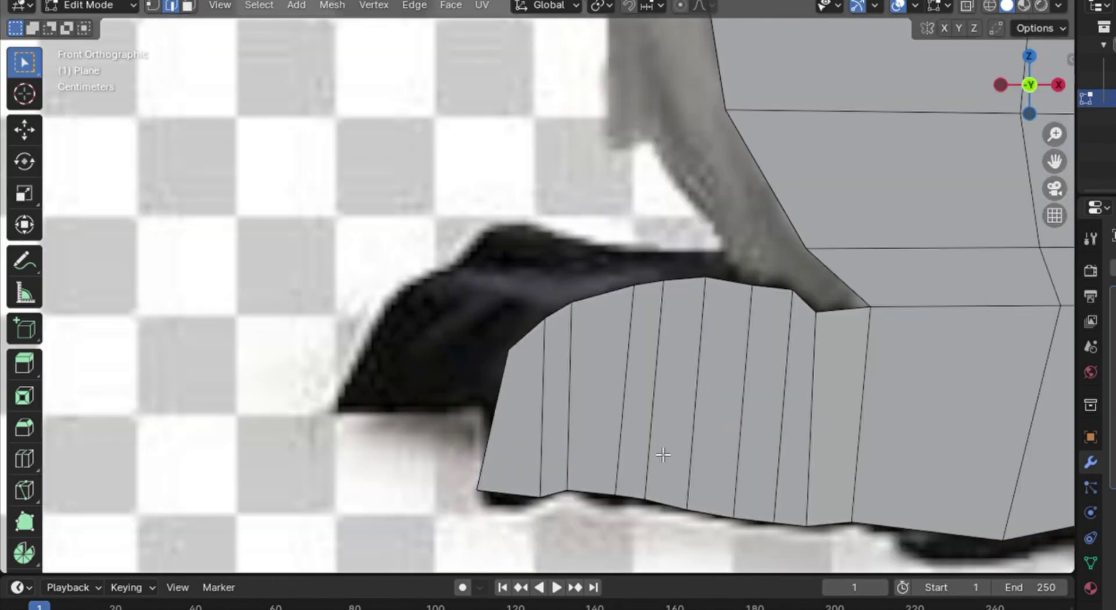
key("g")
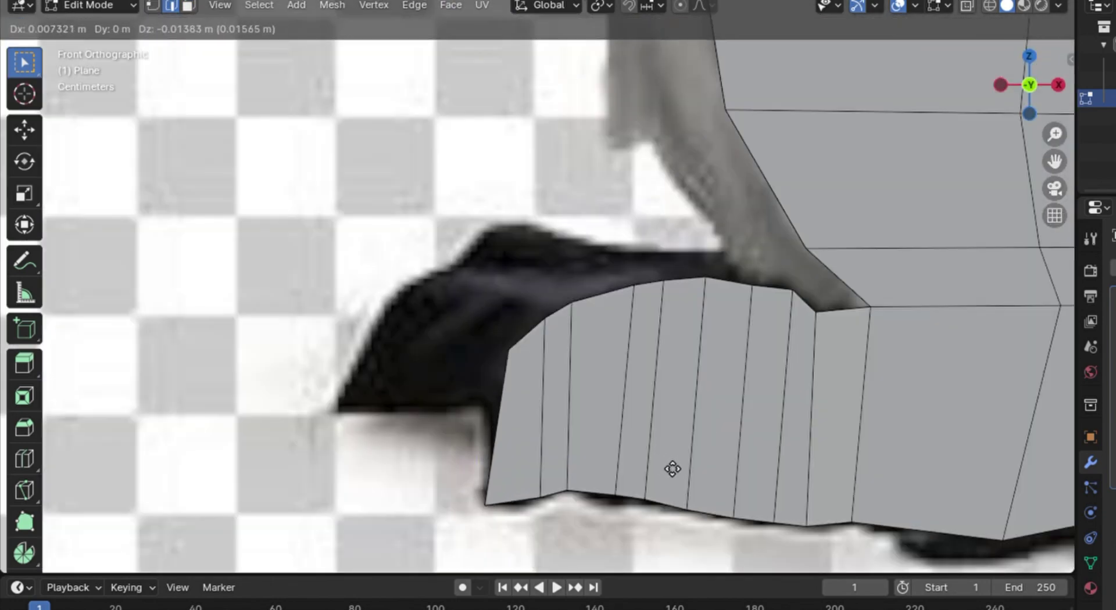
left_click(669, 467)
Try to move the vertical side edge just behind the foot's front face about 0.01 m forward and slightly up.
left_click(550, 434)
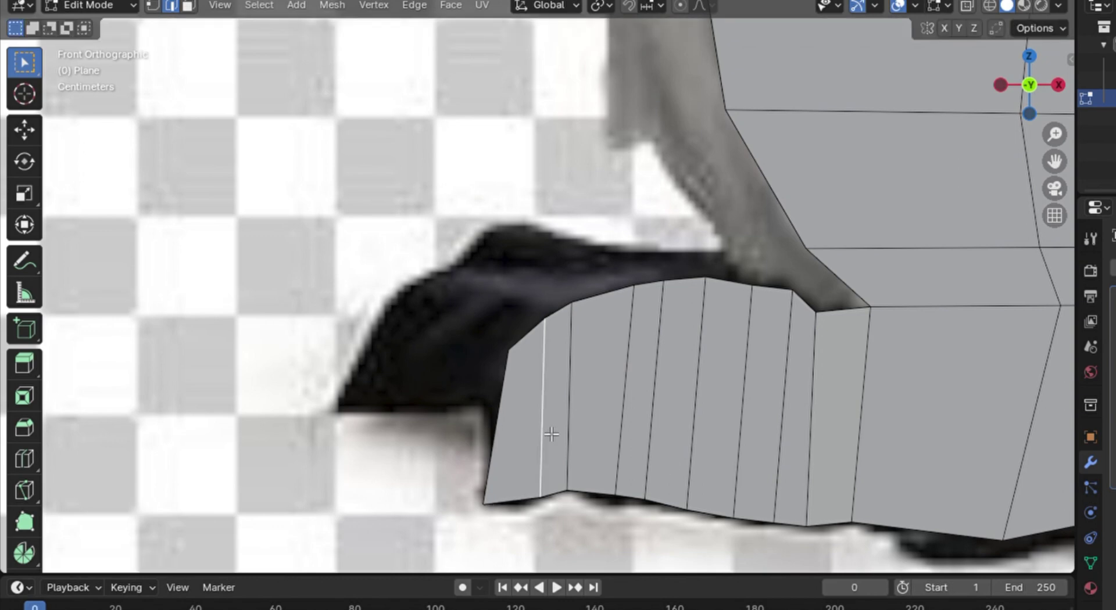
key("g")
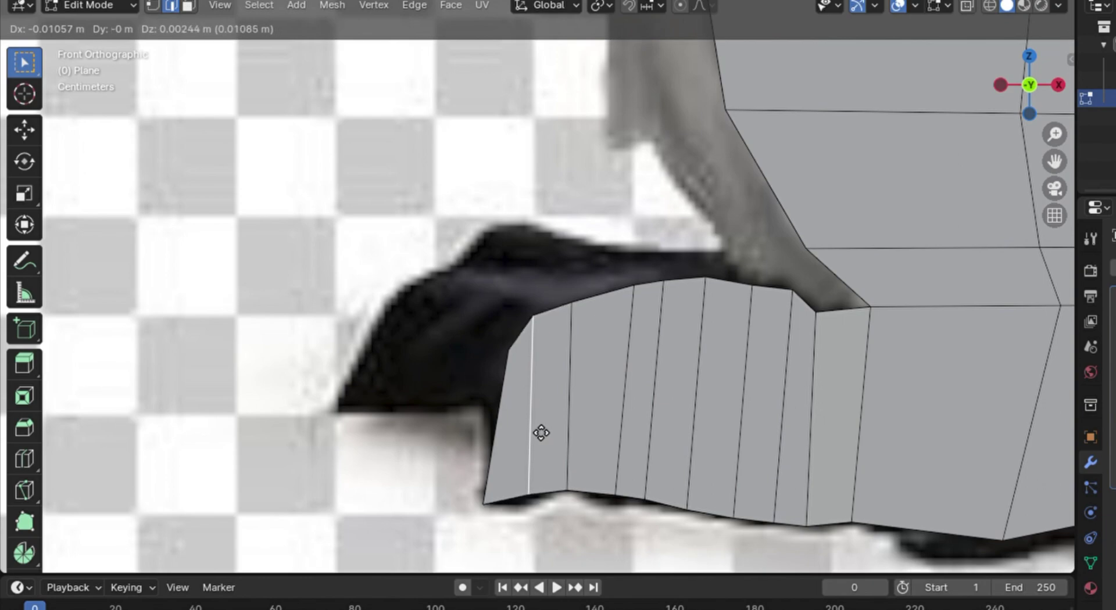
left_click(540, 443)
middle_click_drag(540, 443, 525, 469)
key("KP_1")
Move the top edge of the foot's front face about 0.014 m back and 0.007 m up to round off the toe.
middle_click_drag(542, 377, 727, 391)
key("KP_1")
scroll(727, 392, "up", 2)
key("g")
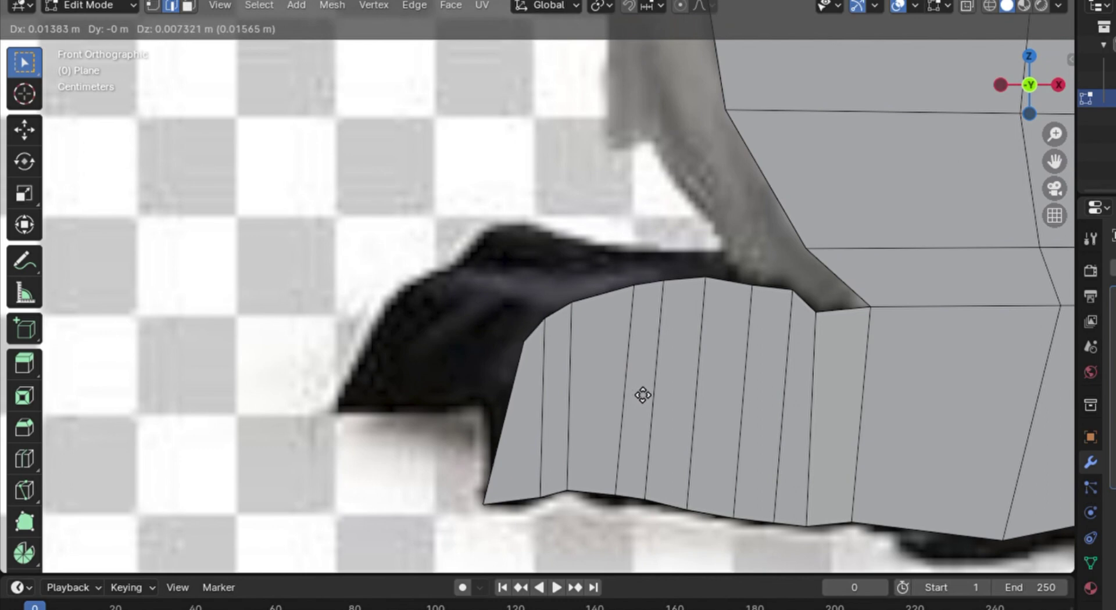
left_click(642, 394)
middle_click_drag(643, 391, 656, 417)
scroll(658, 417, "down", 2)
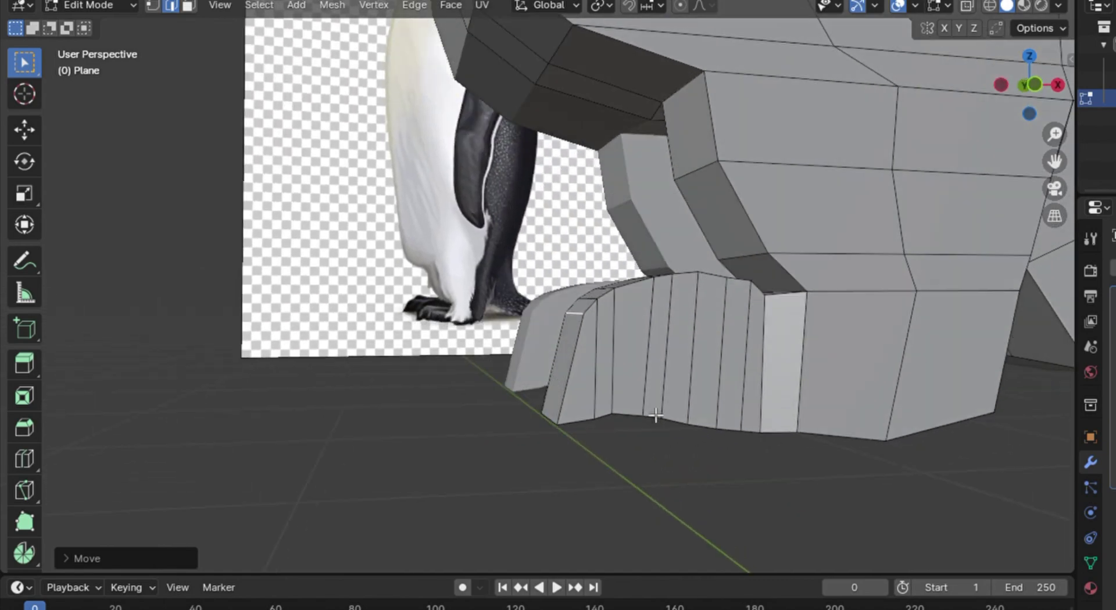
Extrude the two end faces of the tail a short distance outward toward the reference tail tip.
key("KP_1")
scroll(604, 427, "up", 5)
scroll(608, 432, "down", 10)
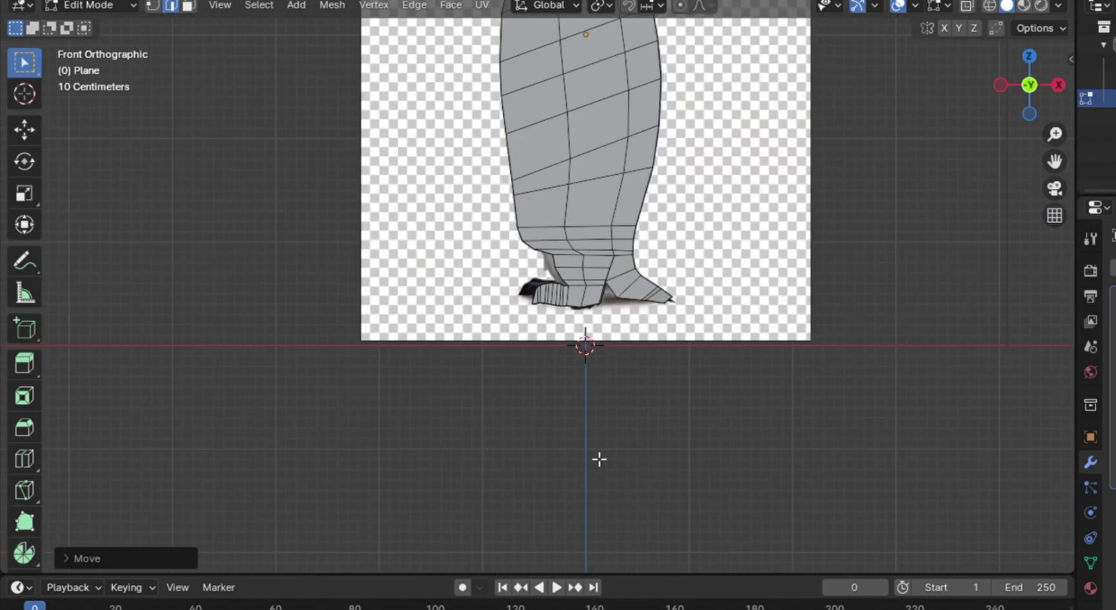
scroll(803, 416, "up", 6)
middle_click_drag(803, 417, 744, 316)
left_click(634, 351)
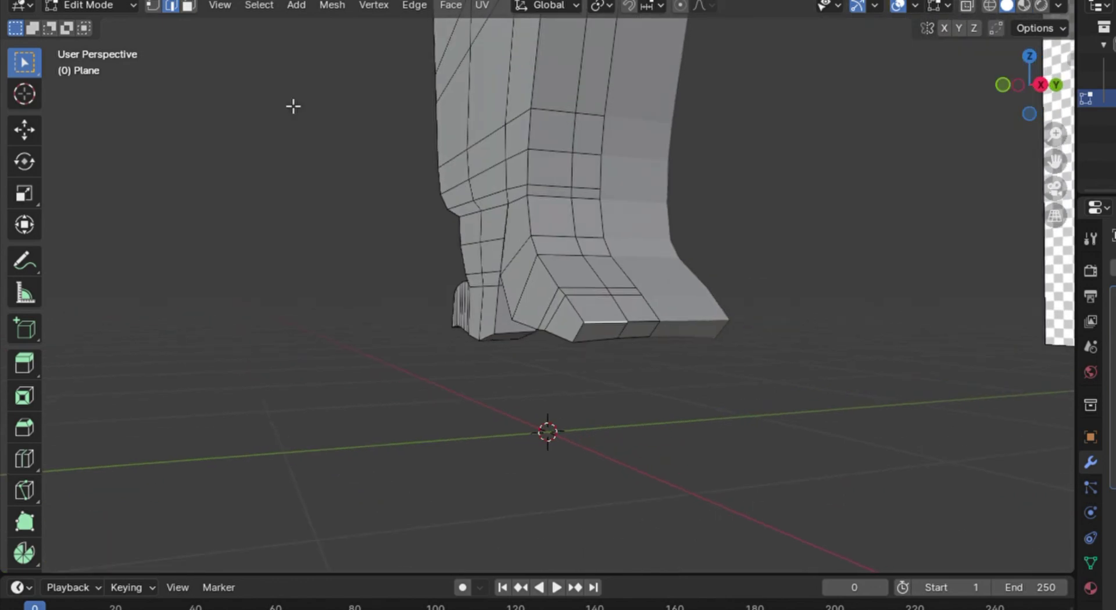
key("3")
left_click(608, 346)
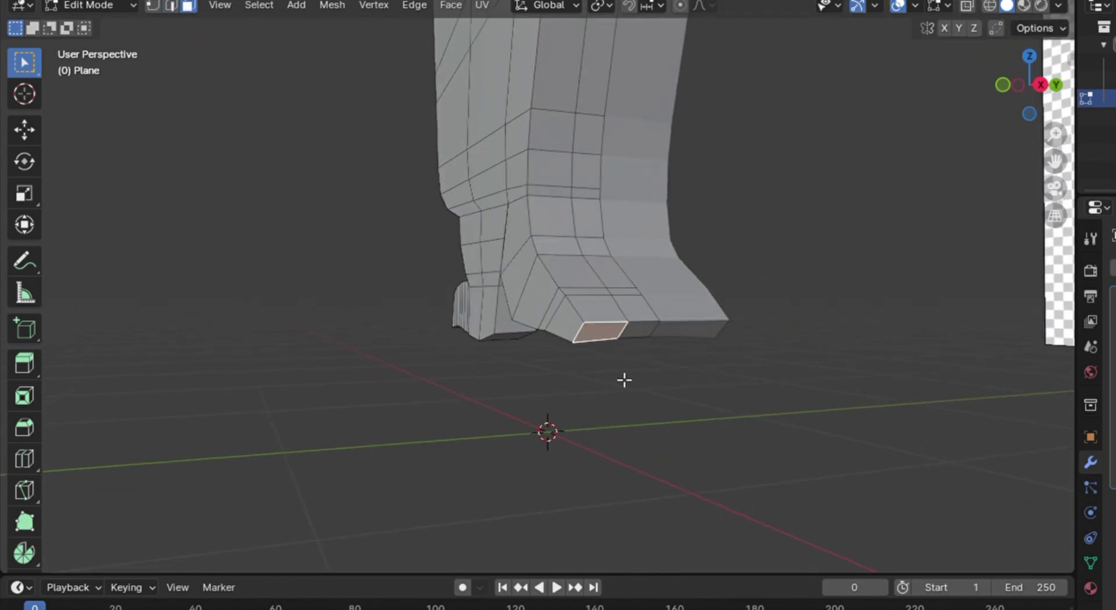
key("e")
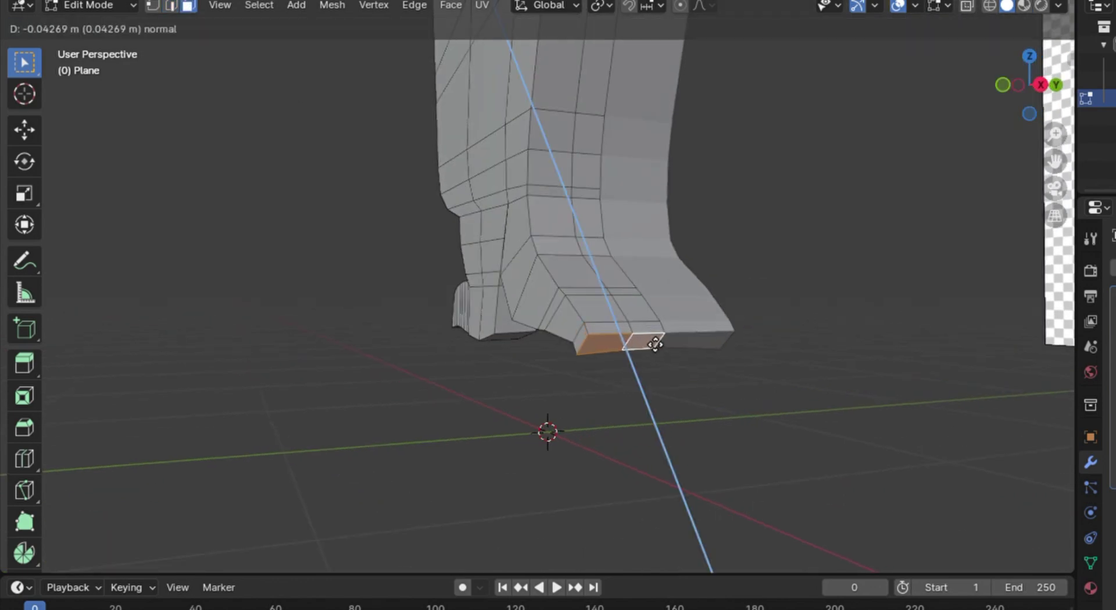
left_click(655, 343)
key("KP_1")
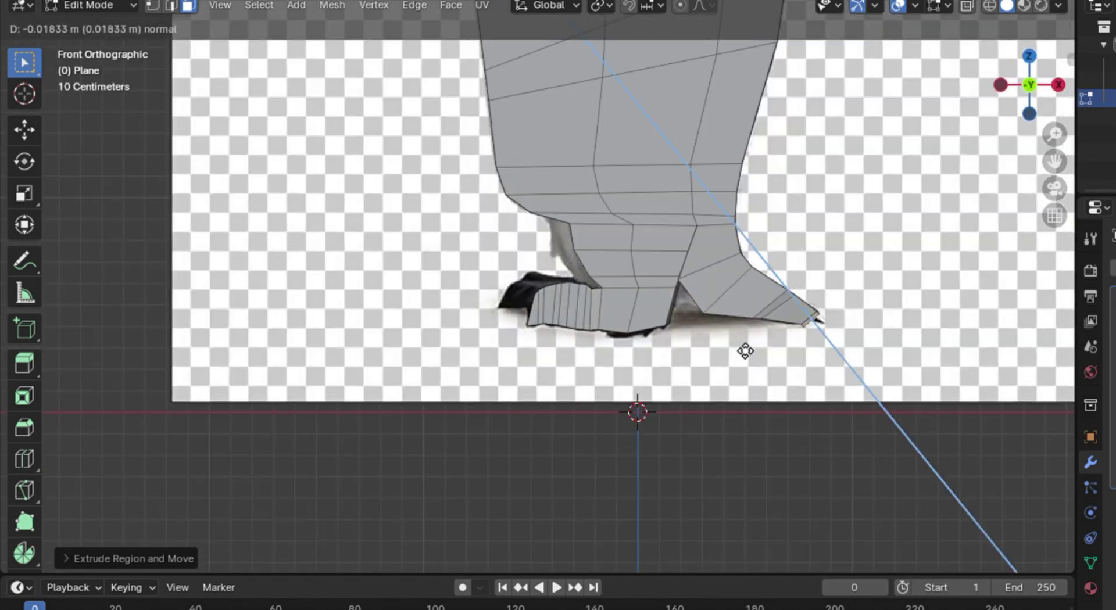
Move the upper edge of the extruded tail tip about 0.03 m down and 0.014 m back to match the reference.
key("2")
middle_click_drag(920, 393, 687, 333)
scroll(686, 332, "up", 3)
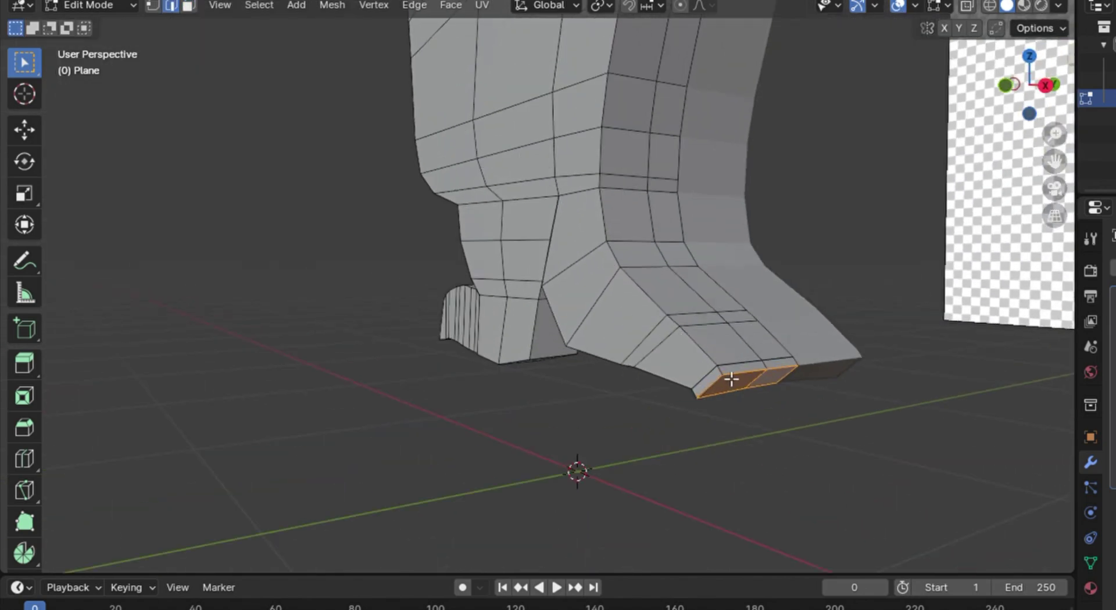
left_click(741, 381, "shift")
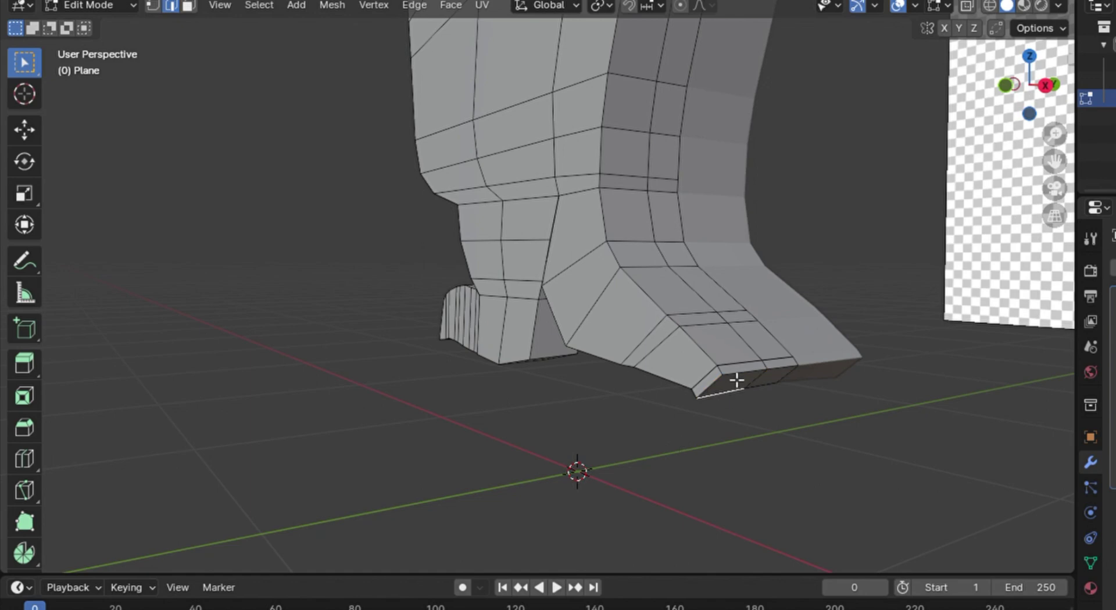
key("KP_1")
key("g")
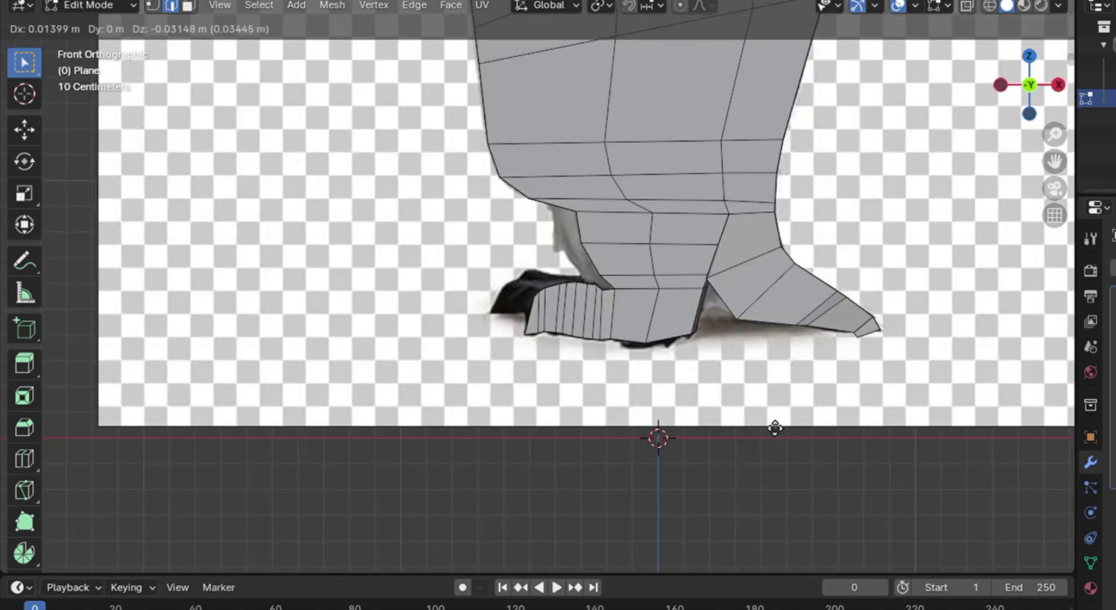
left_click(897, 359)
Move the lower edges of the tail tip about 0.08 m back and 0.02 m up to bring the tip to a point.
middle_click_drag(897, 359, 686, 246)
scroll(685, 247, "up", 3)
left_click(706, 50)
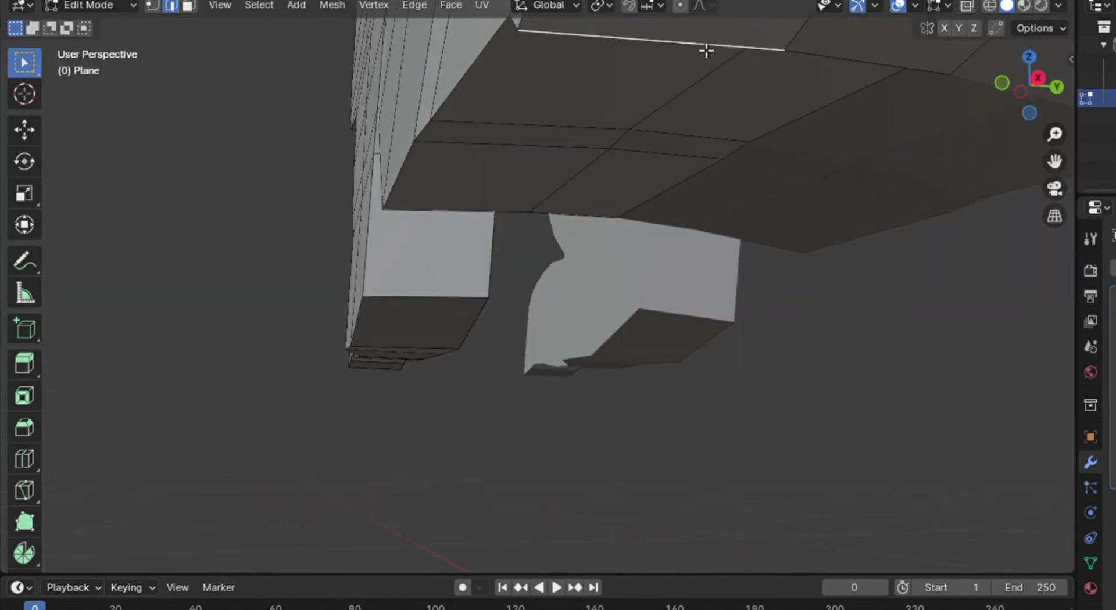
left_click(816, 56, "shift")
key("KP_1")
scroll(866, 328, "down", 2)
middle_click_drag(886, 346, 570, 351, "shift")
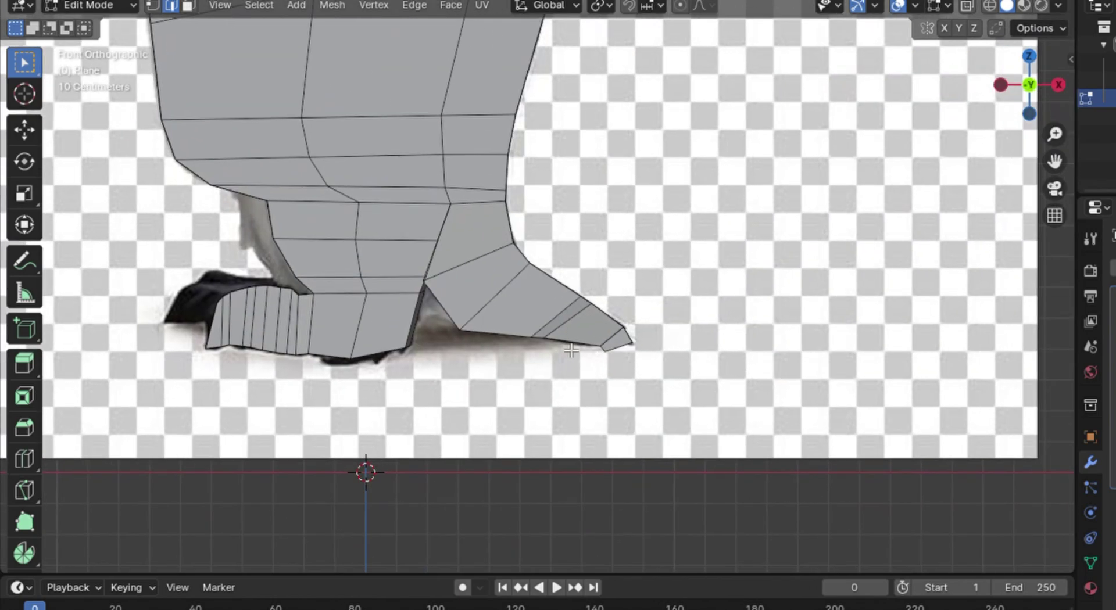
scroll(586, 344, "up", 3)
key("g")
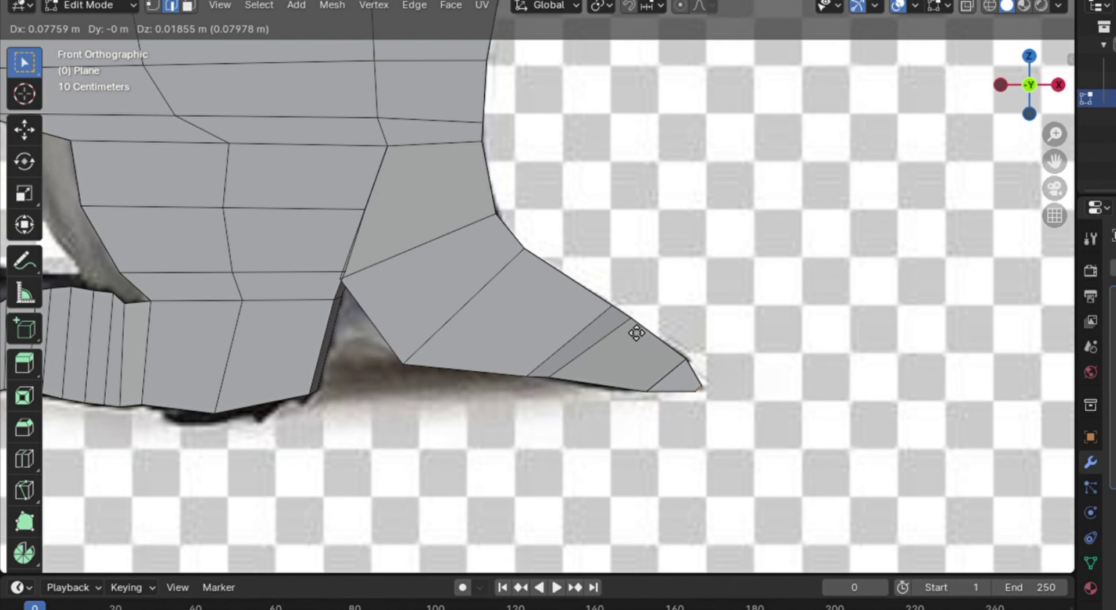
left_click(636, 333)
Scale the edge loop just before the tail tip down to about 0.9 to taper the end of the tail.
middle_click_drag(849, 329, 697, 405)
scroll(785, 378, "down", 5)
scroll(762, 368, "up", 6)
scroll(696, 405, "up", 3)
key("KP_1")
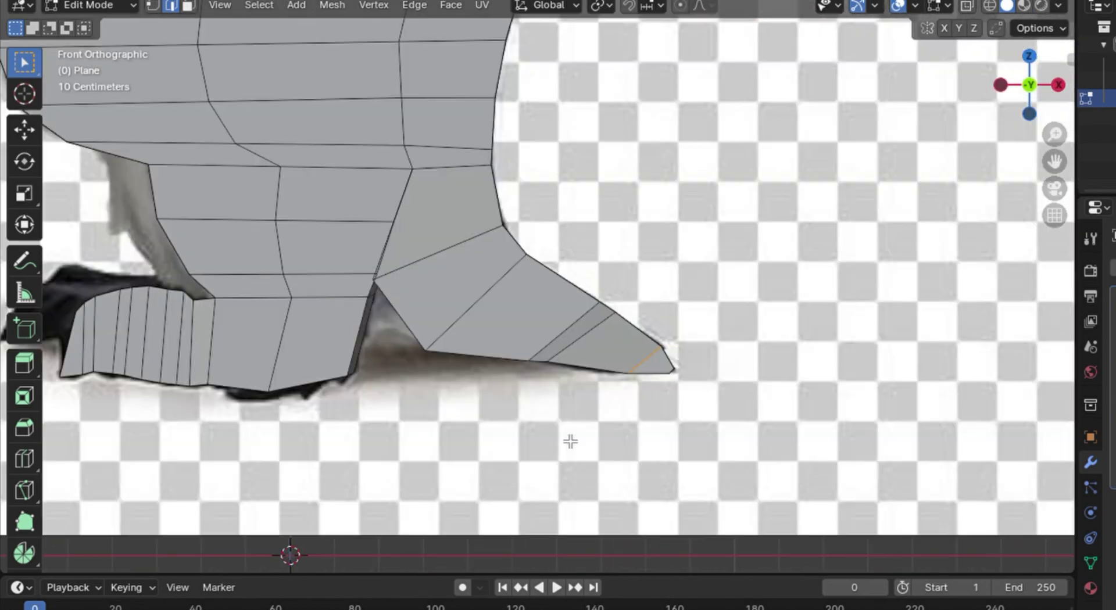
key("KP_3")
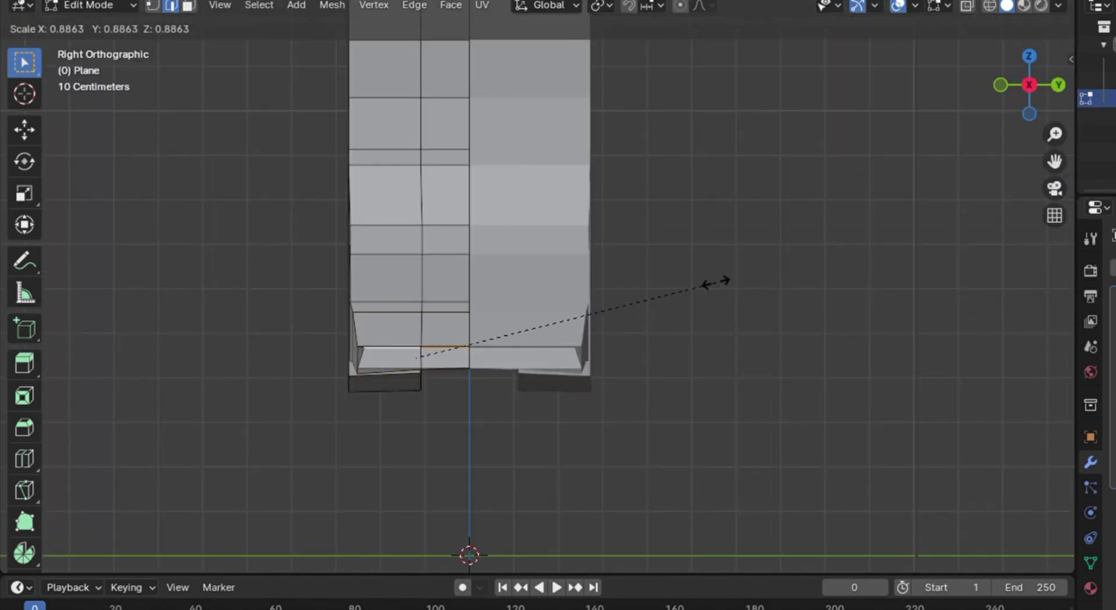
left_click(731, 295)
key("KP_1")
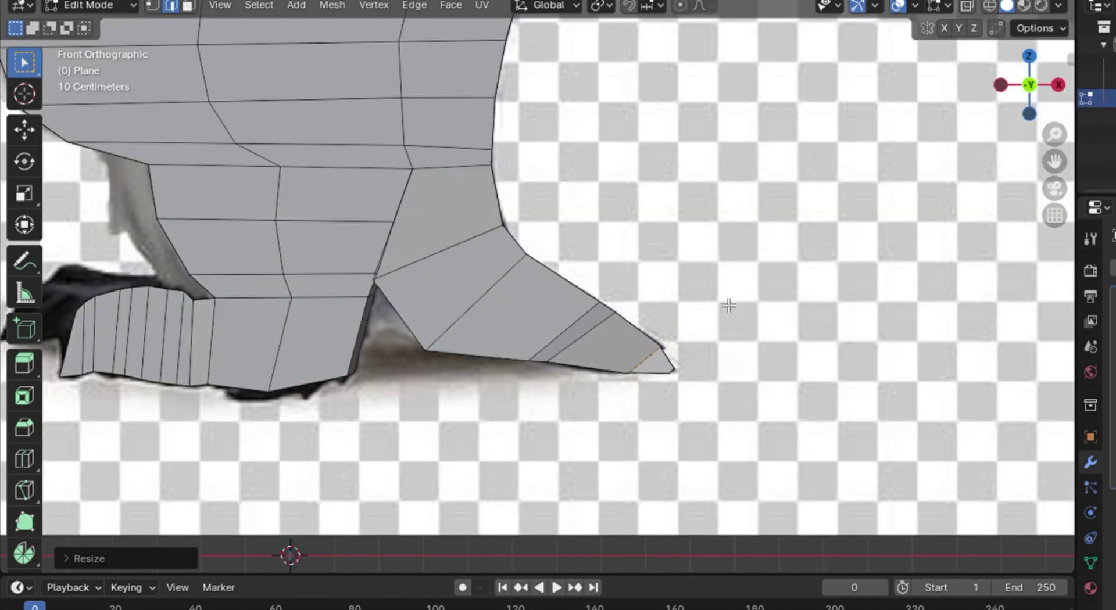
Move the top edge of the tail at the narrow band of loops to refine its outline against the reference.
middle_click_drag(746, 320, 677, 343)
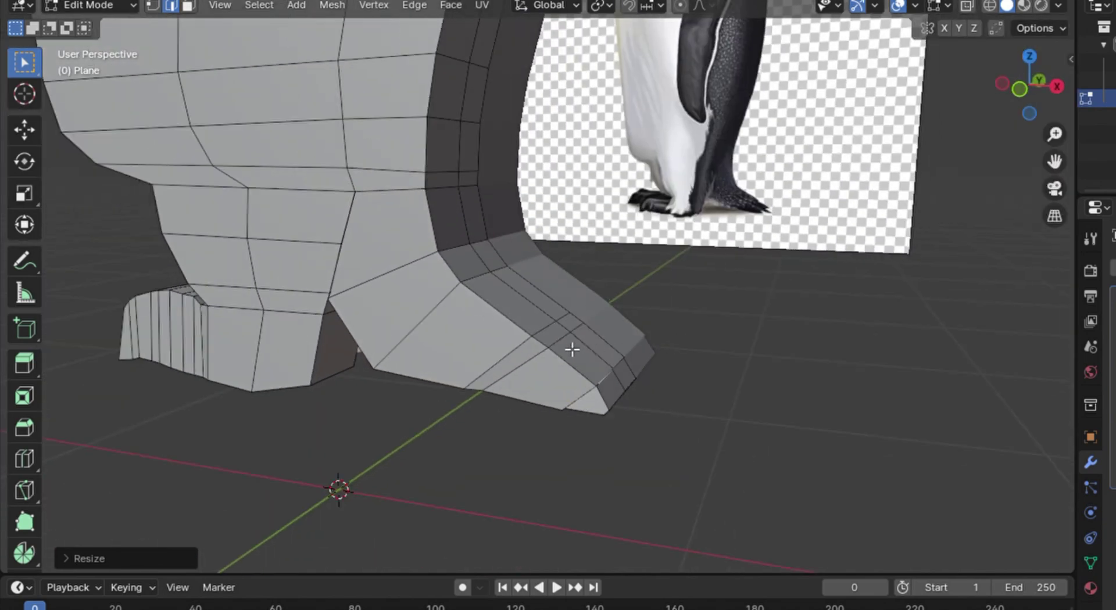
key("KP_1")
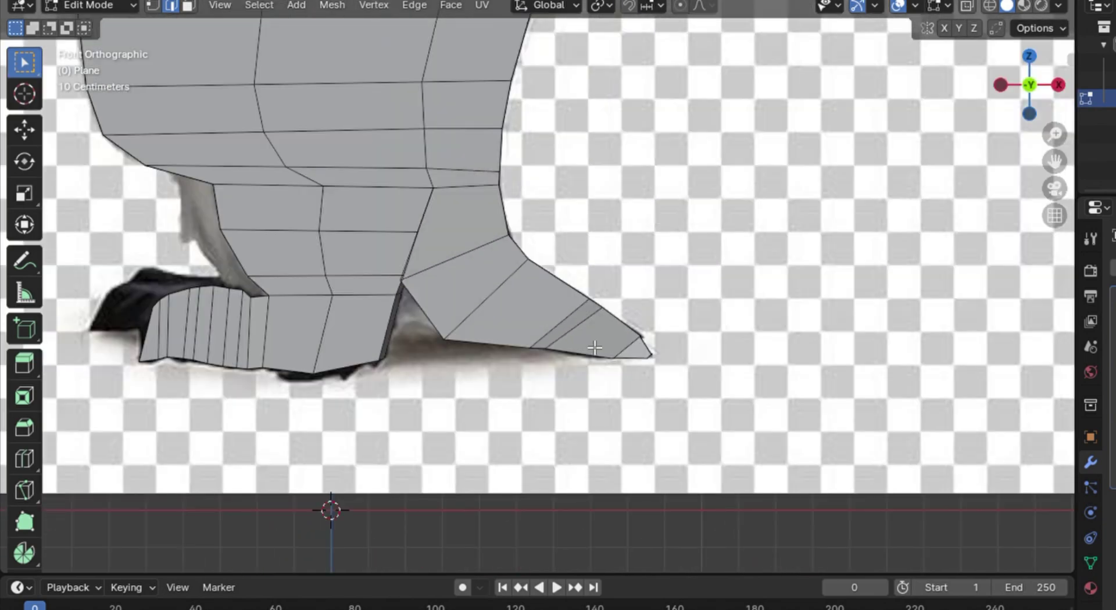
key("g")
left_click(609, 292)
middle_click_drag(608, 292, 582, 331)
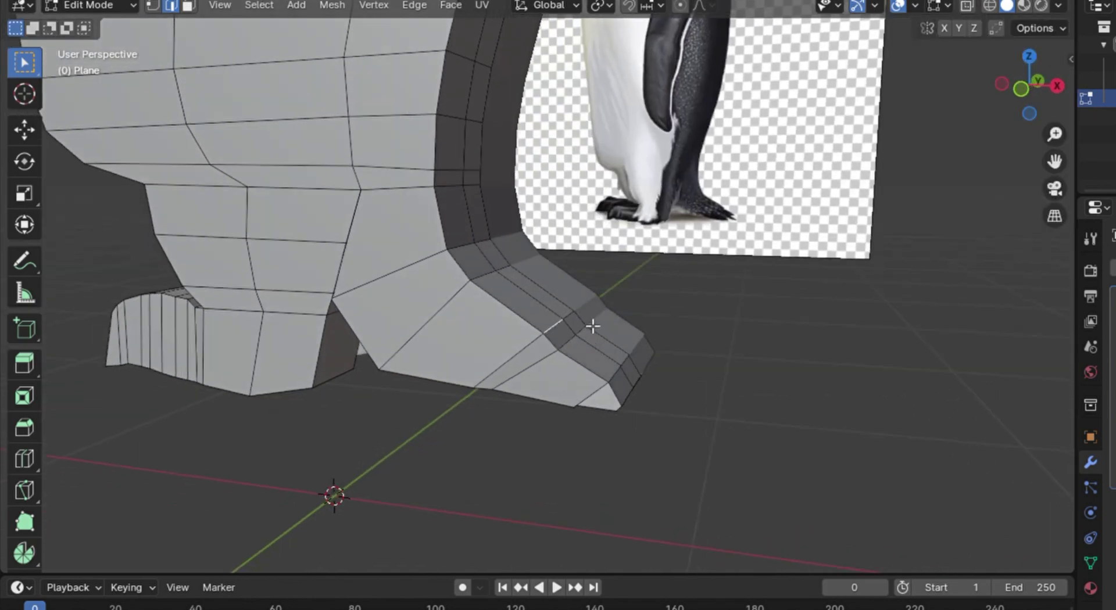